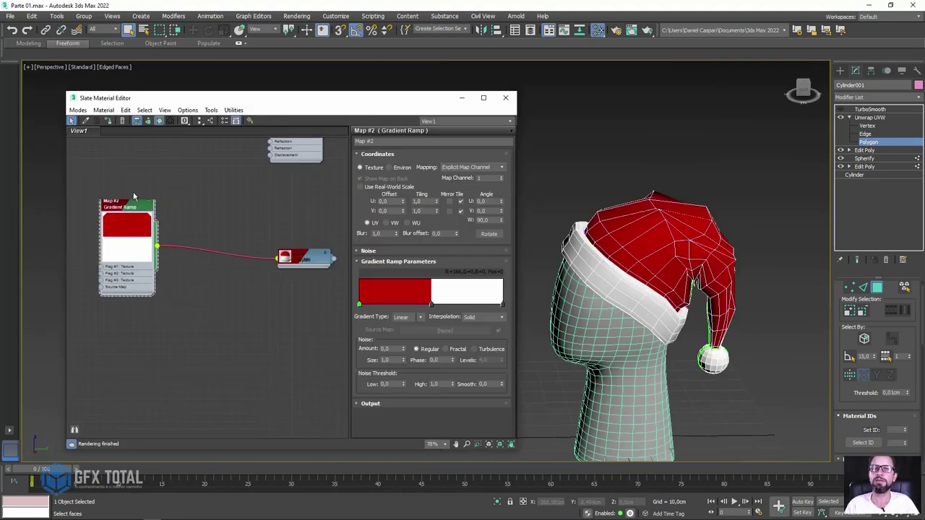
Add a Falloff map (Map #4) beside Map #3, wire it into the VRayMtl diffuse, and open its colour
drag(133, 195, 164, 185)
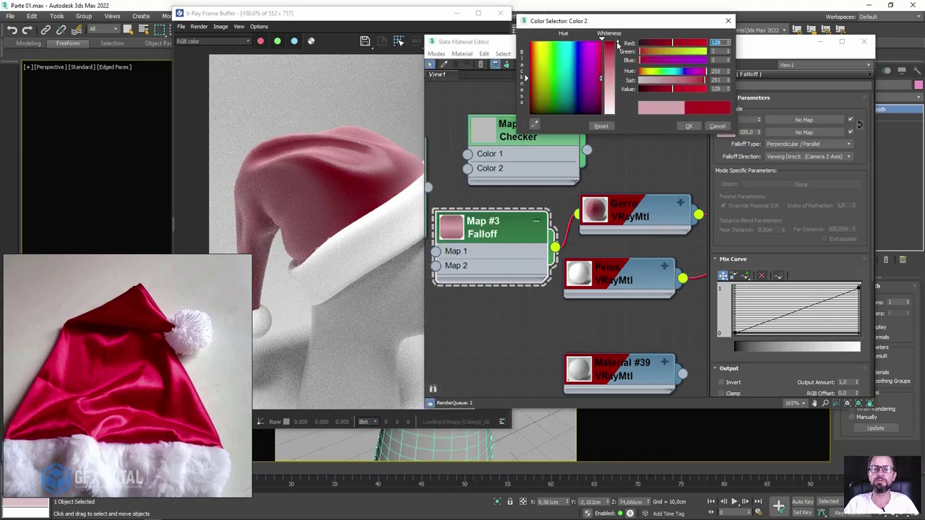
right_click(511, 273)
click(694, 396)
drag(567, 279, 606, 190)
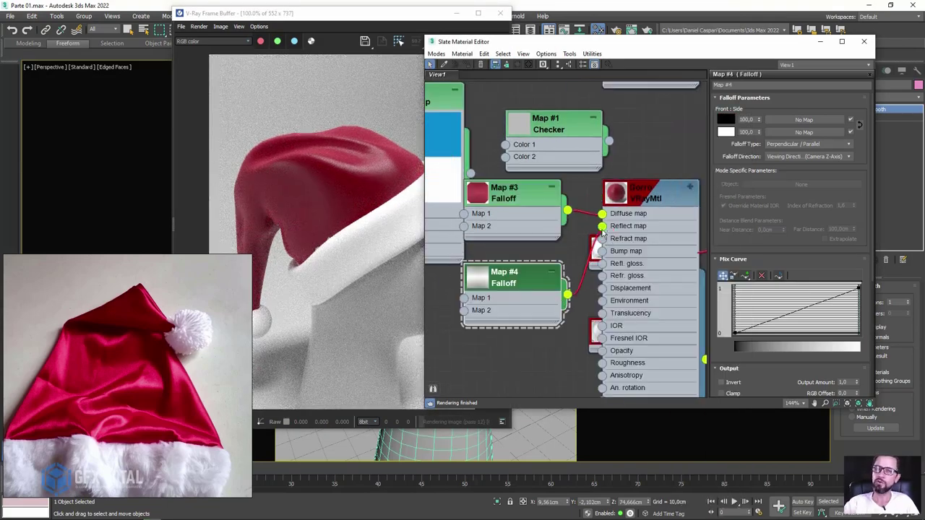
click(622, 204)
click(719, 119)
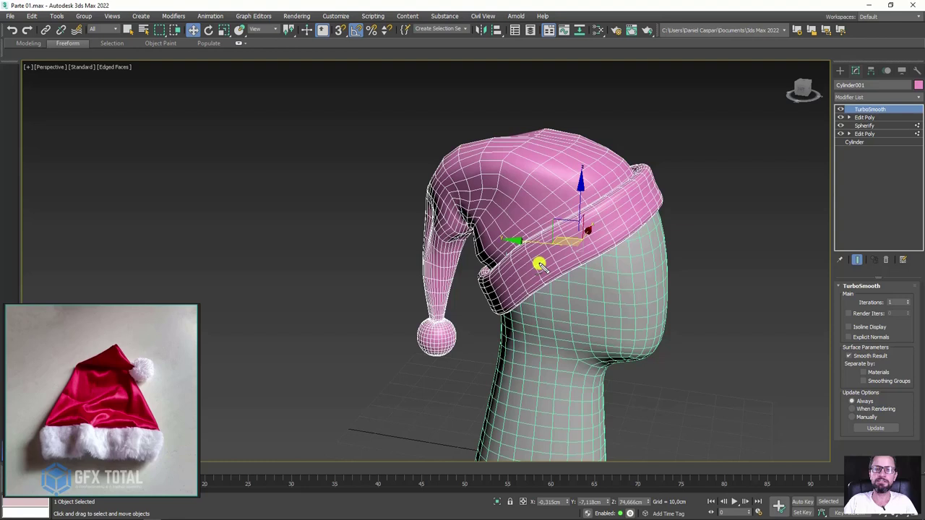
Adjust the viewport to look over the Santa hat fitted on the head
mouse_move(541, 265)
mouse_down()
mouse_move(458, 398)
mouse_move(167, 451)
mouse_up()
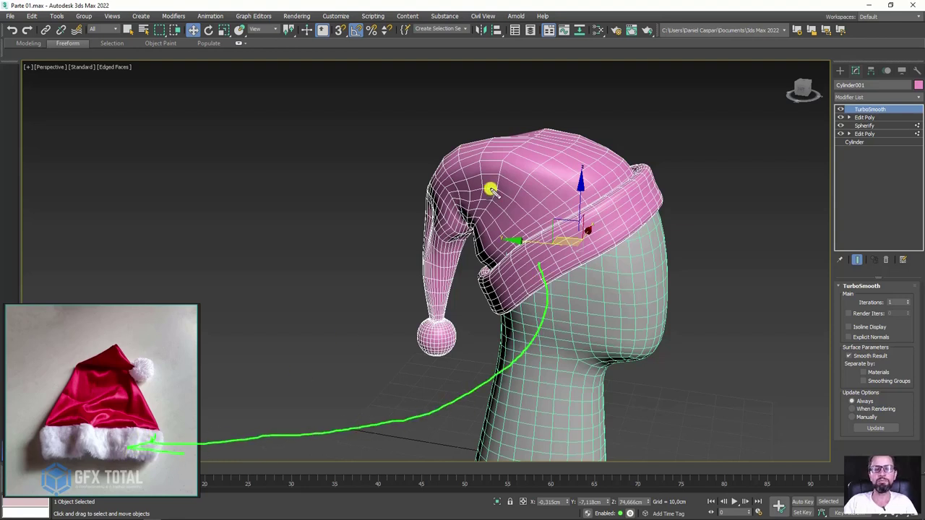
mouse_move(526, 130)
mouse_down()
mouse_move(392, 120)
mouse_move(132, 347)
mouse_move(213, 336)
mouse_up()
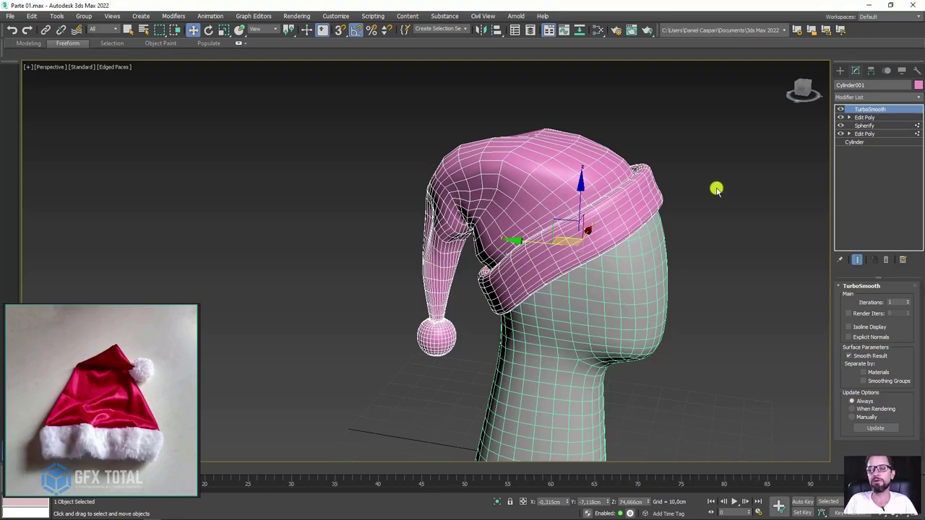
Disable TurboSmooth so the hat shows its low-poly mesh
click(840, 110)
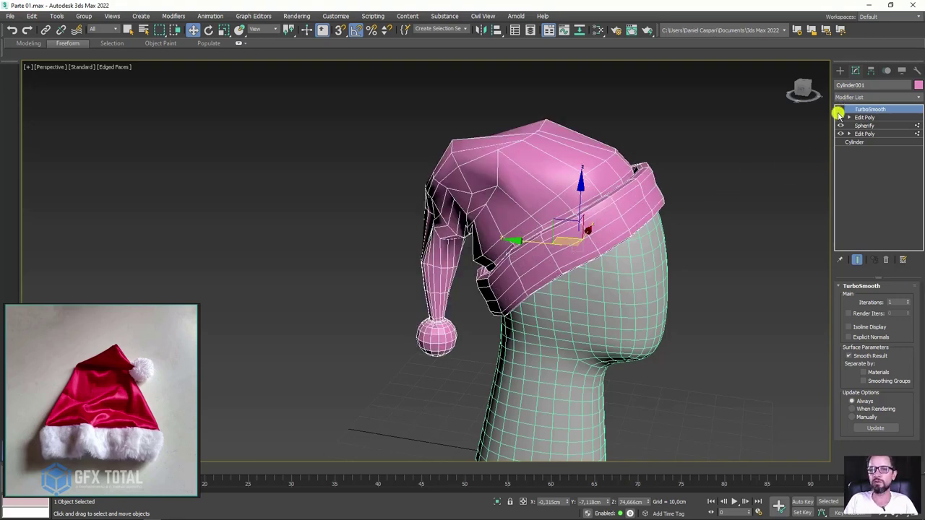
mouse_move(663, 203)
alt+middle_down()
mouse_move(660, 215)
mouse_move(637, 214)
alt+middle_up()
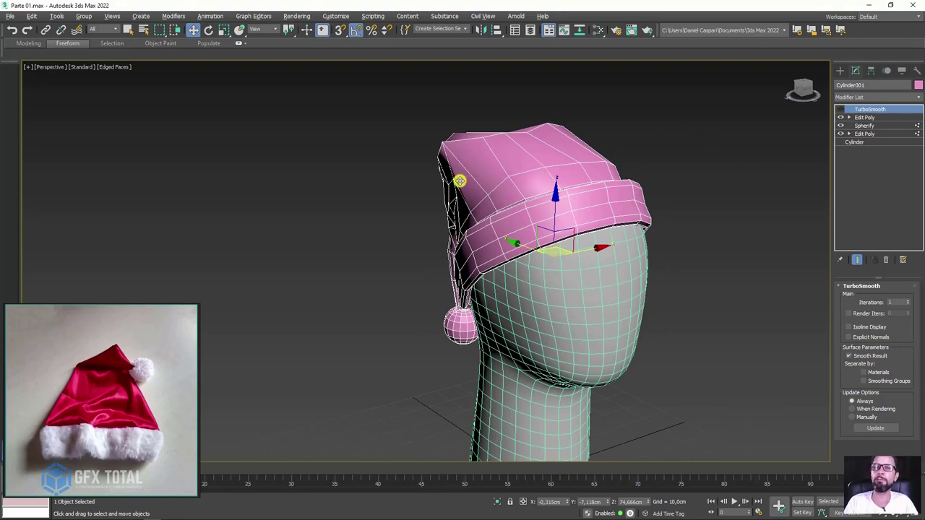
mouse_move(466, 181)
alt+middle_down()
mouse_move(508, 181)
mouse_move(593, 89)
alt+middle_up()
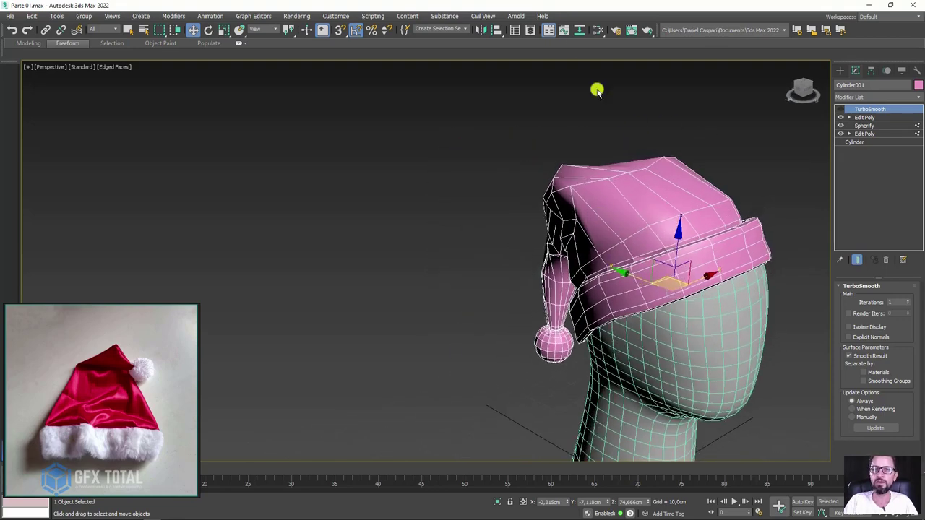
Create a Standard (Legacy) material node in the Slate Material Editor
click(597, 29)
drag(409, 78, 417, 63)
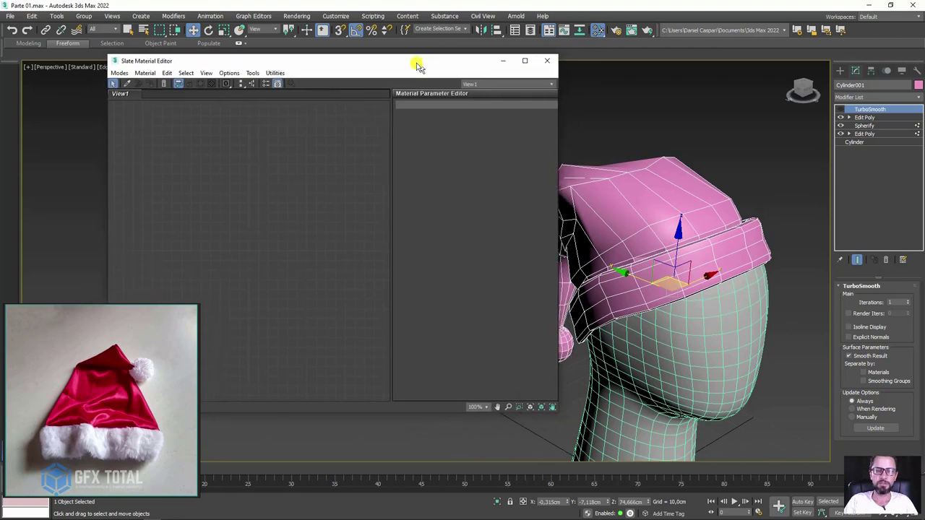
right_click(190, 133)
mouse_move(218, 139)
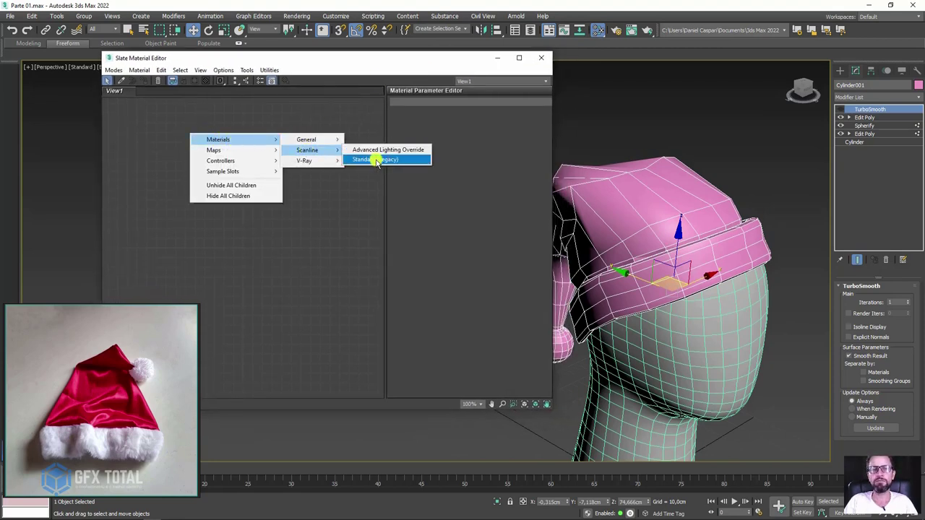
click(376, 159)
mouse_move(184, 141)
mouse_down()
mouse_move(317, 145)
mouse_move(222, 139)
mouse_up()
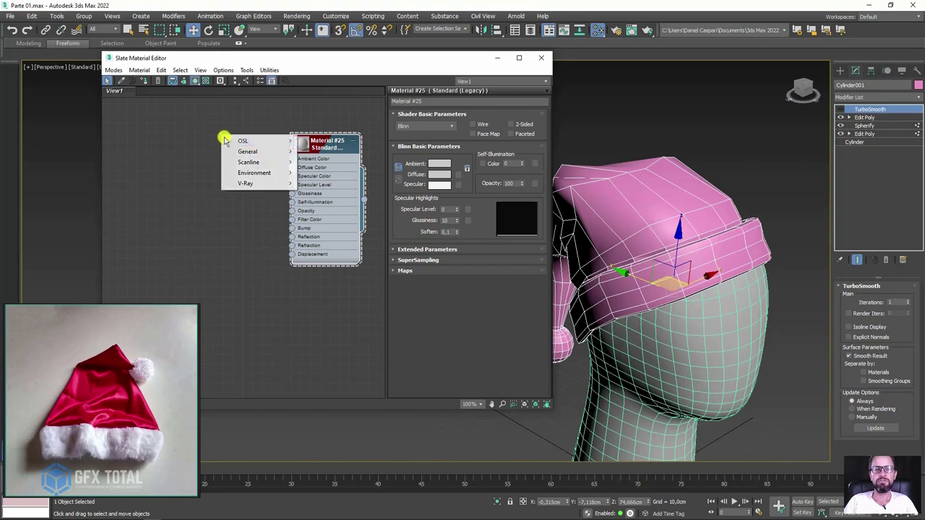
mouse_move(248, 151)
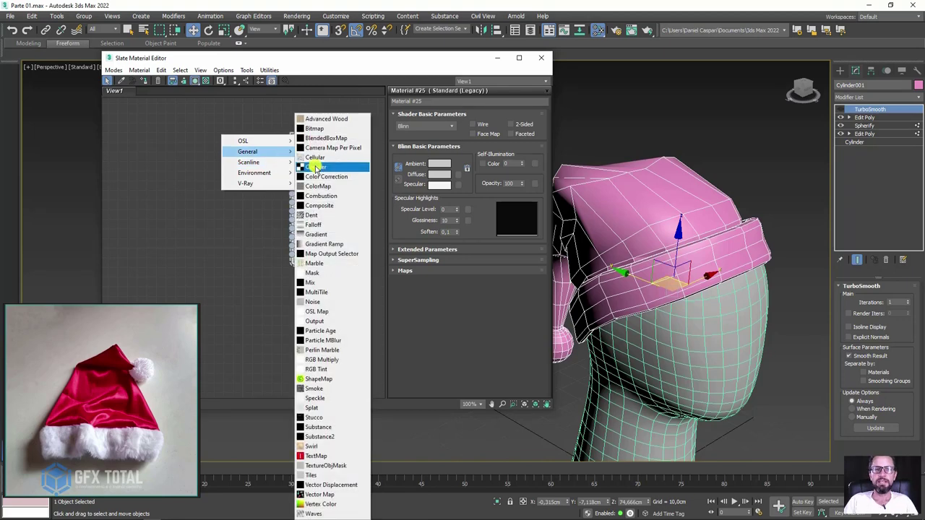
Add a Checker map to the diffuse with U and V tiling of 40
click(315, 167)
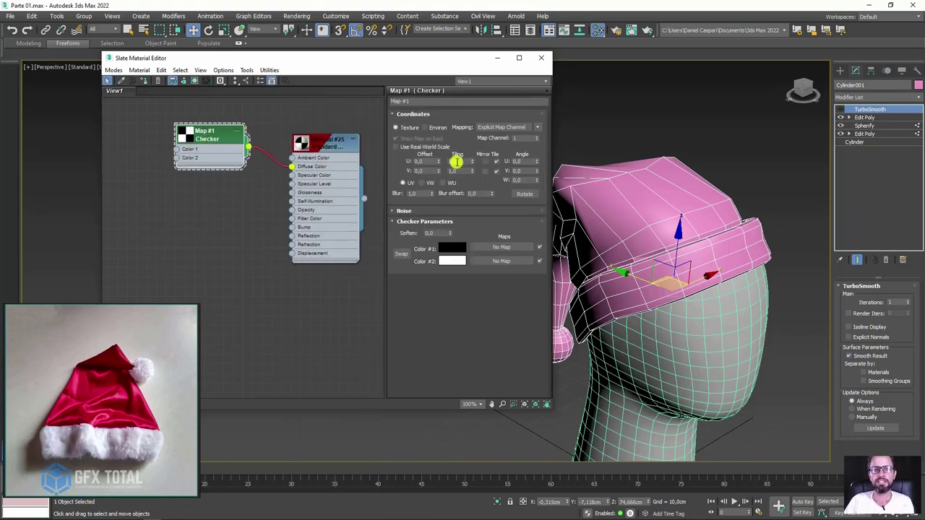
click(449, 162)
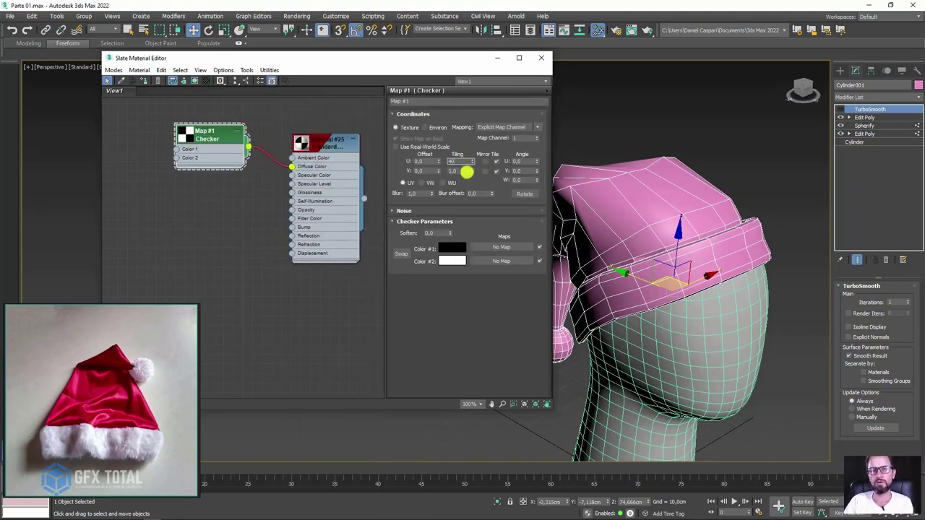
key(Tab)
text(4)
key(Return)
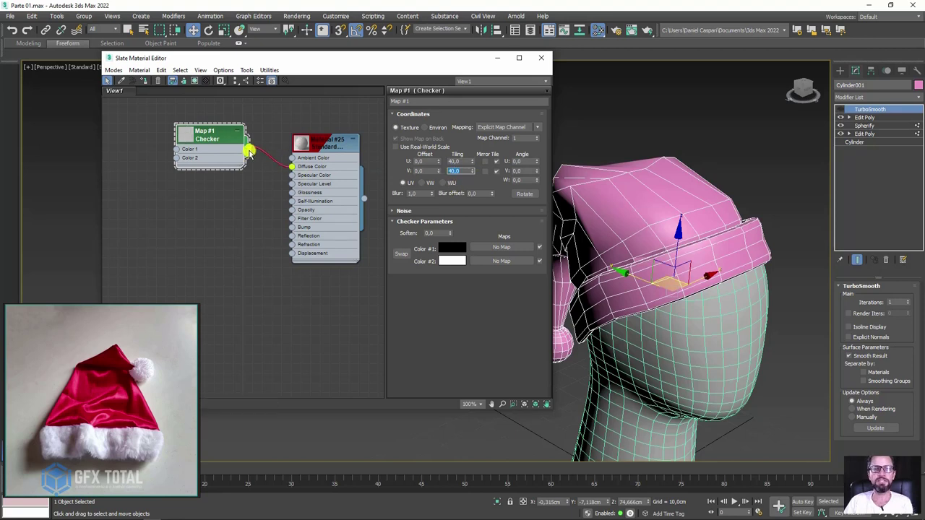
Assign Material #25 to the hat, close the editor, and select the upper Edit Poly level
middle_drag(357, 203, 338, 193)
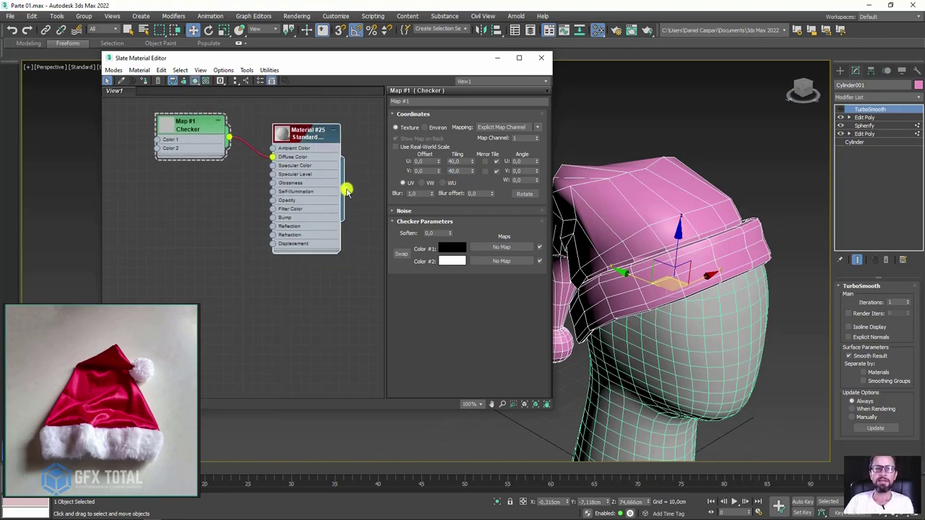
drag(347, 192, 630, 188)
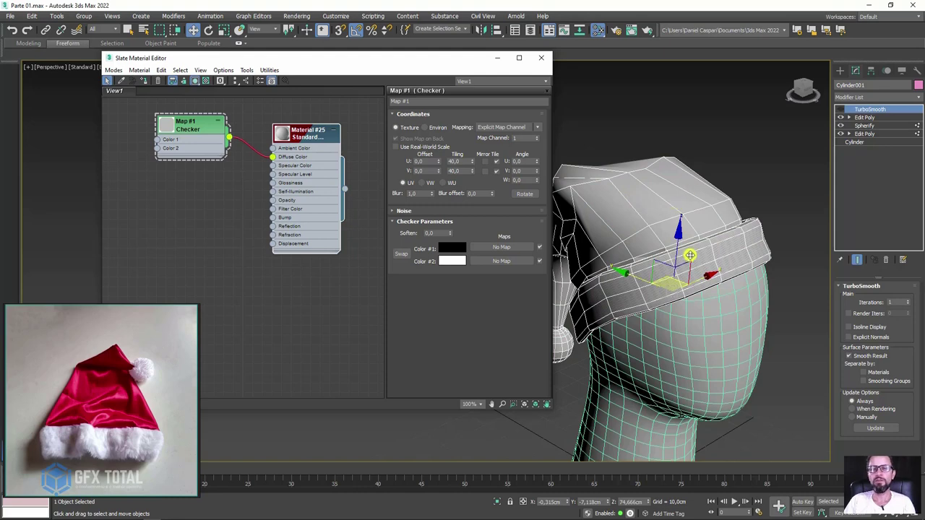
scroll(690, 255, up, 5)
scroll(690, 253, down, 4)
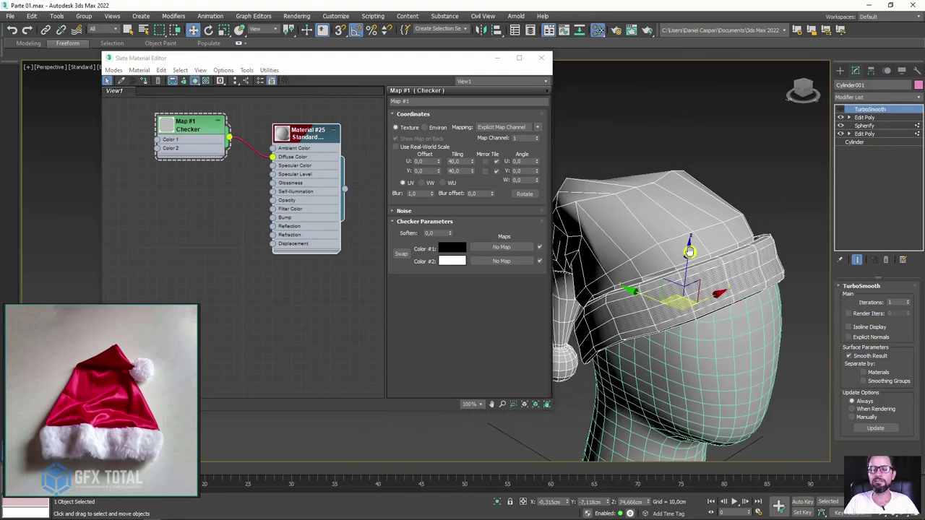
scroll(690, 250, up, 1)
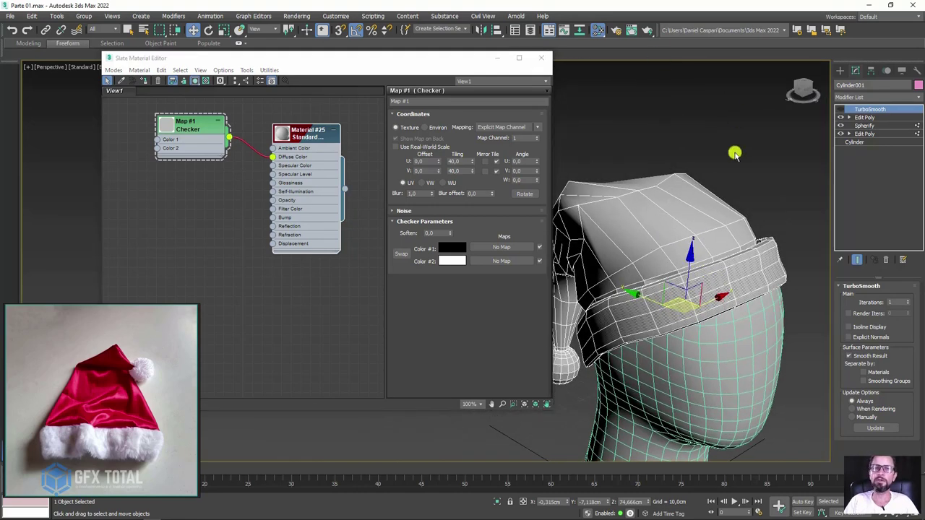
drag(467, 61, 411, 57)
click(458, 56)
mouse_move(672, 209)
alt+middle_down()
mouse_move(526, 149)
mouse_move(611, 154)
alt+middle_up()
click(870, 117)
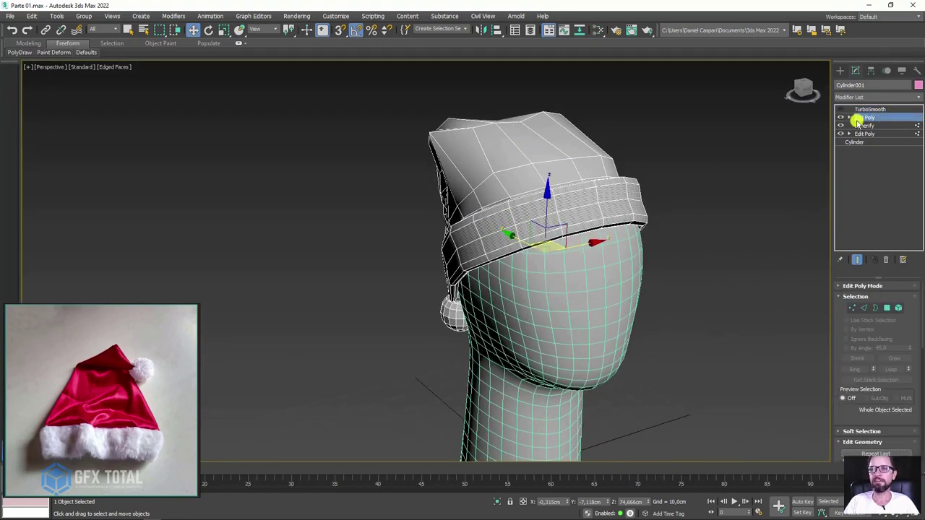
Add an Unwrap UVW modifier to the hat from the Modifier List
click(917, 97)
drag(917, 103, 922, 374)
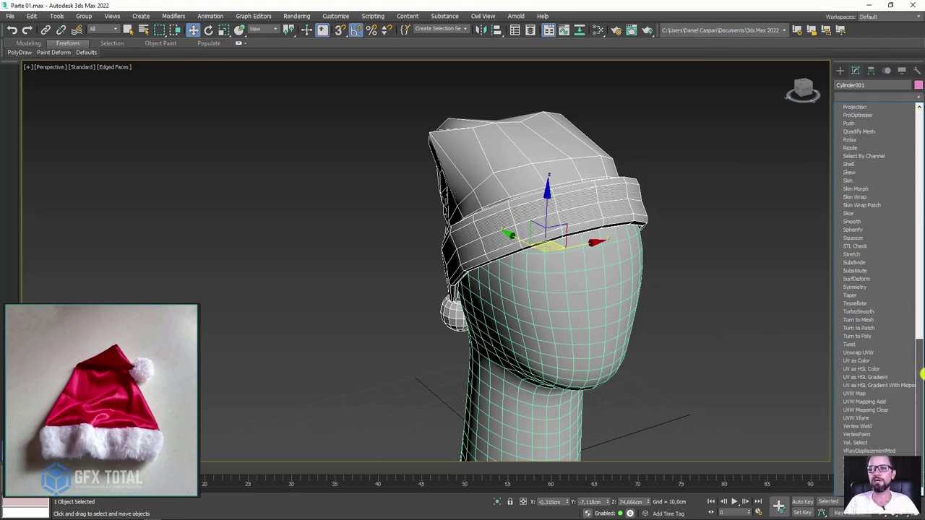
click(867, 353)
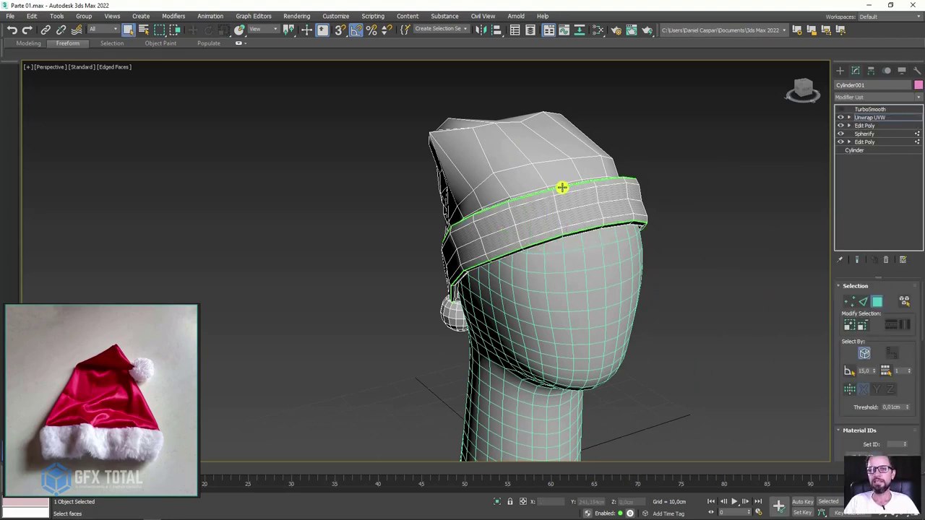
alt+middle_drag(586, 221, 649, 245)
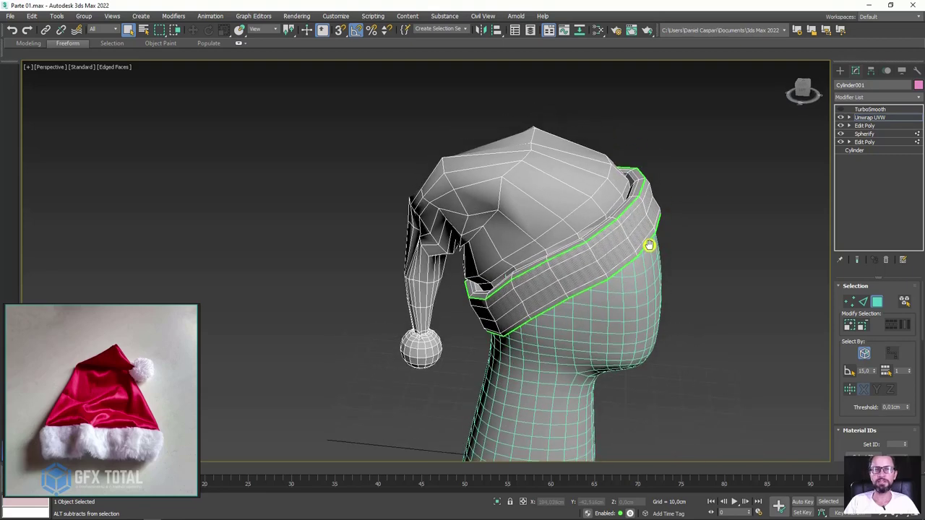
drag(844, 411, 851, 260)
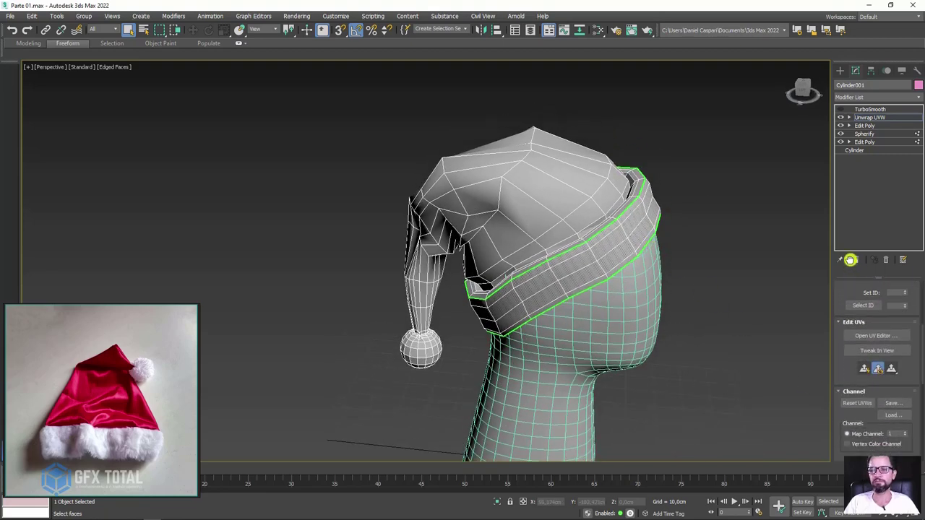
In the UV editor, box-select all the hat's faces and choose Mapping > Flatten Mapping
click(880, 336)
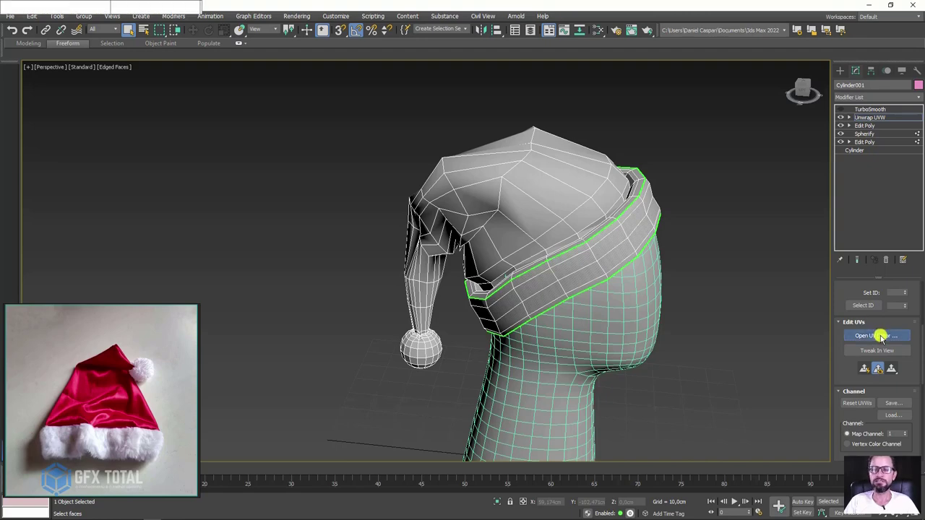
scroll(130, 180, down, 2)
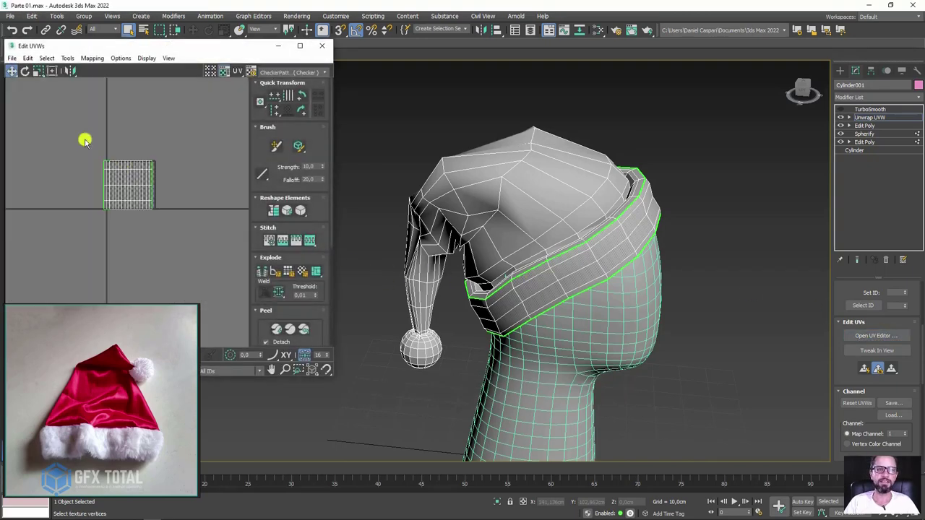
drag(82, 141, 185, 244)
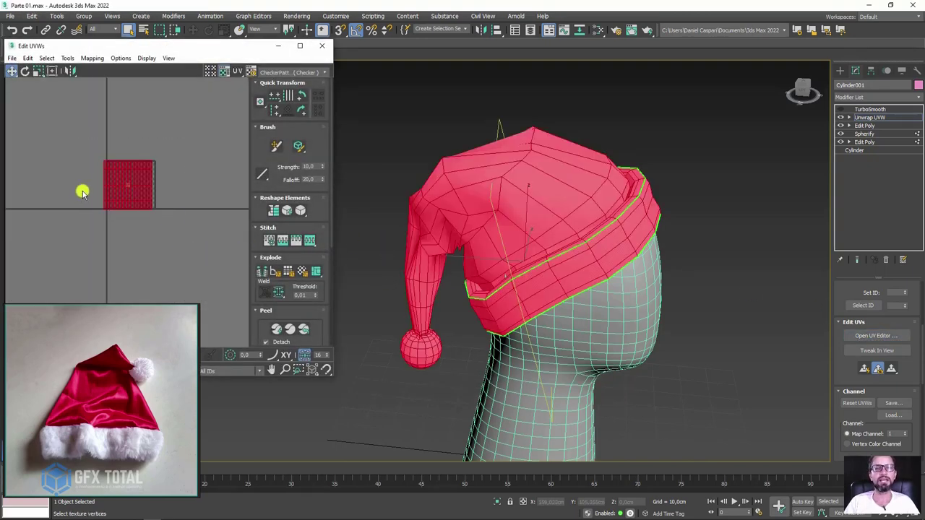
scroll(84, 184, up, 2)
mouse_move(195, 200)
middle_down()
mouse_move(211, 224)
mouse_move(178, 230)
middle_up()
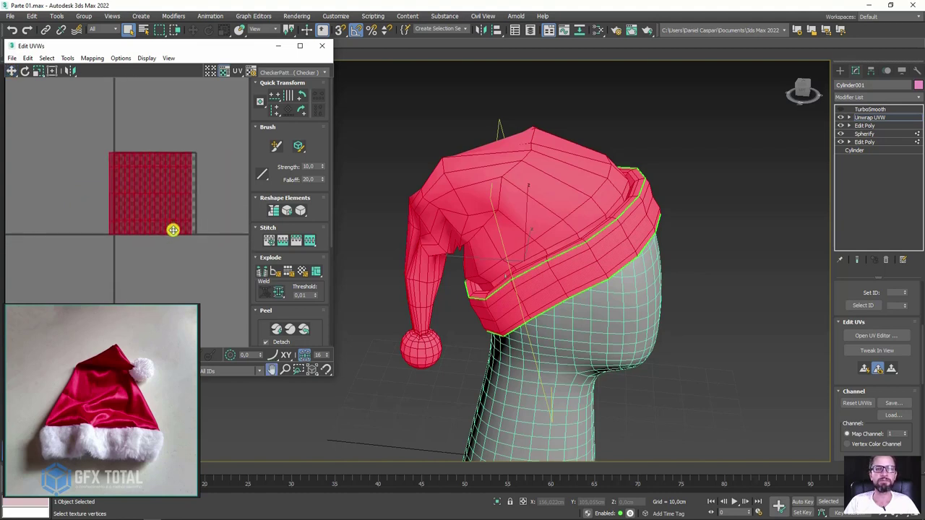
click(92, 57)
click(122, 70)
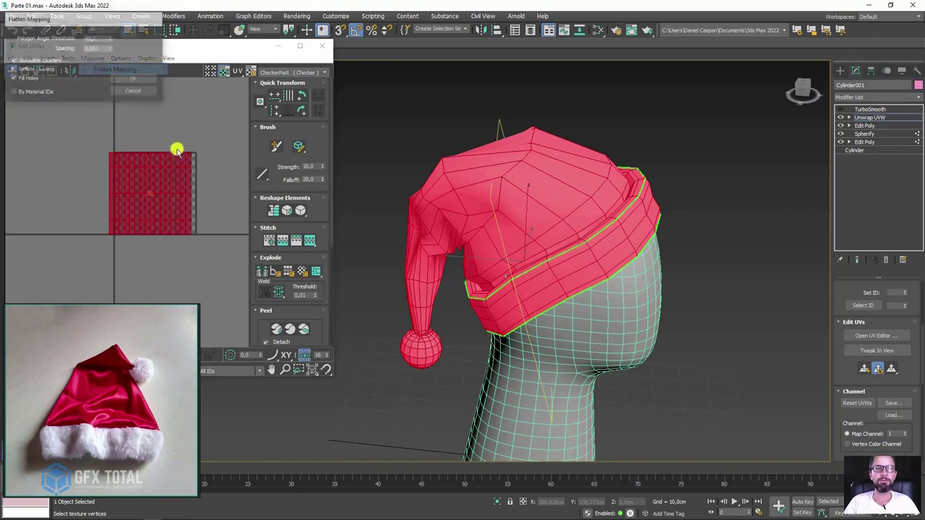
Confirm Flatten Mapping and inspect the checker now covering the hat's brim, tip and pompom
click(144, 80)
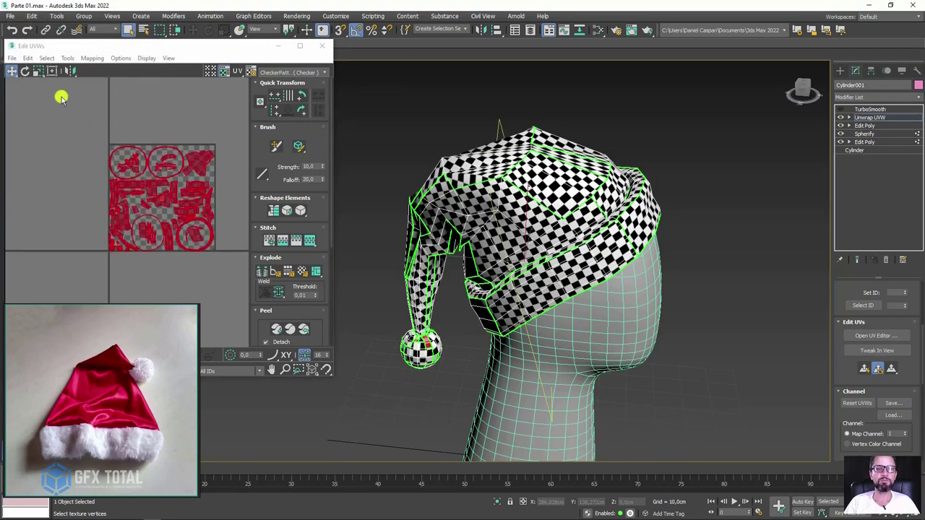
drag(83, 124, 237, 275)
click(239, 232)
alt+middle_drag(530, 212, 582, 227)
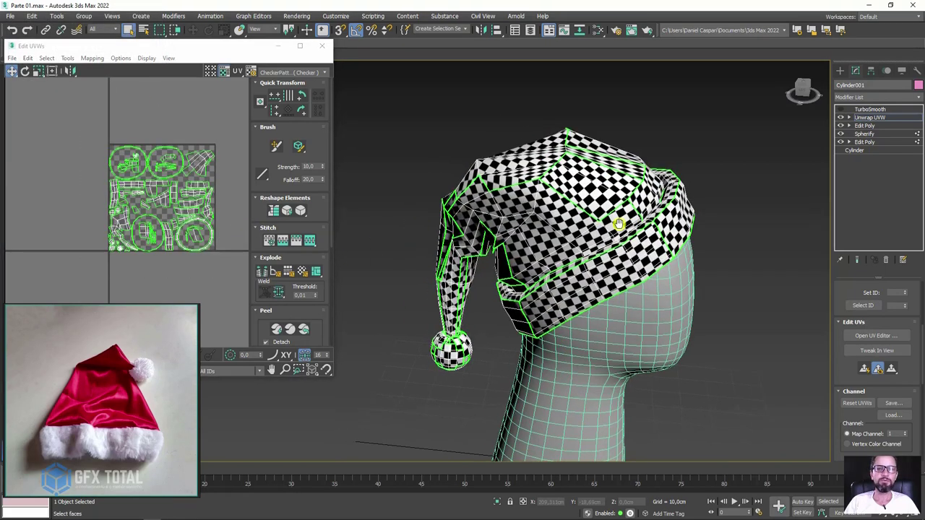
scroll(588, 217, up, 3)
scroll(592, 218, up, 3)
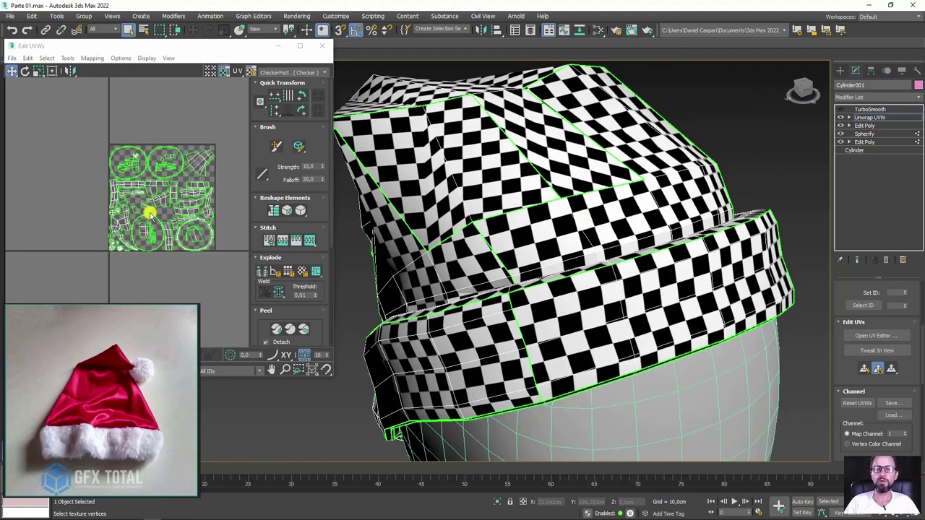
scroll(473, 181, down, 3)
mouse_move(491, 182)
alt+middle_down()
mouse_move(514, 187)
mouse_move(544, 153)
alt+middle_up()
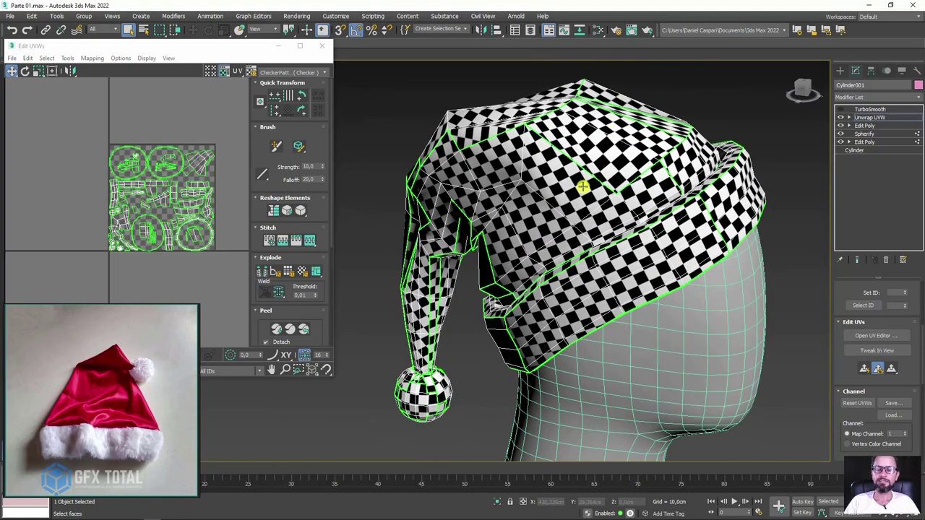
alt+middle_drag(542, 101, 528, 128)
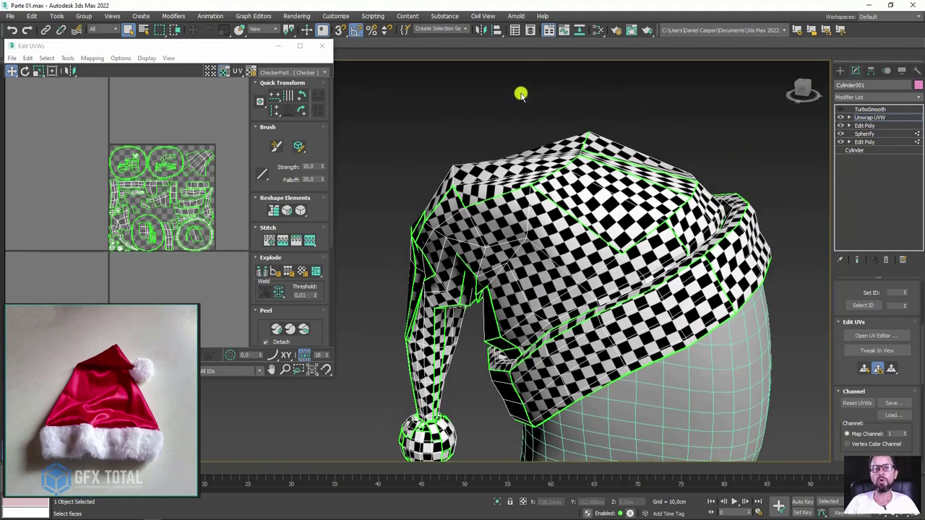
Recentre the UV layout and switch Unwrap UVW to the Polygon sub-object level
mouse_move(108, 194)
mouse_down()
mouse_move(94, 257)
mouse_move(124, 202)
mouse_up()
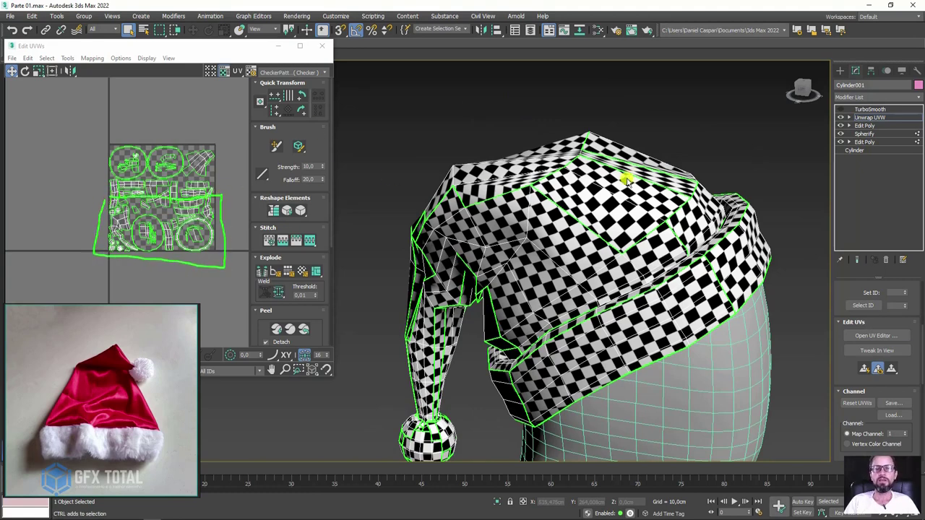
mouse_move(210, 193)
mouse_down()
mouse_move(231, 190)
mouse_move(192, 140)
mouse_move(110, 145)
mouse_move(107, 197)
mouse_up()
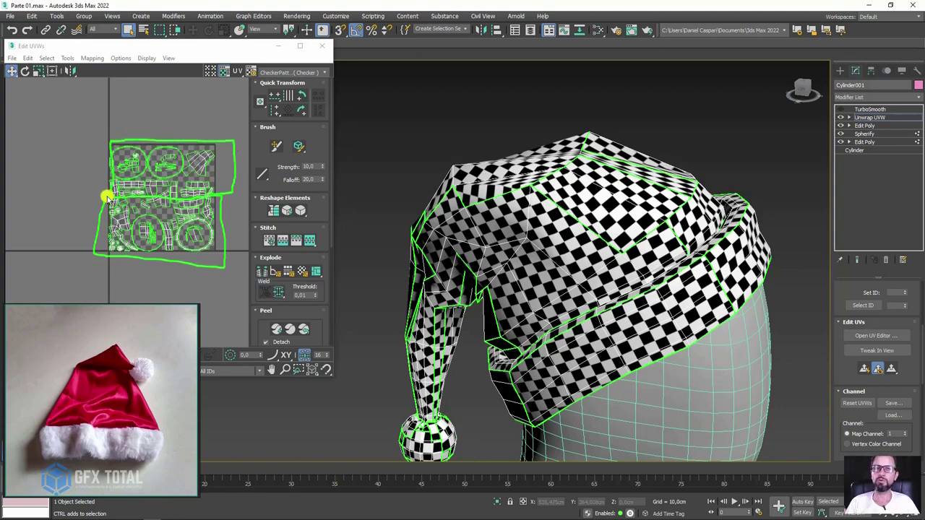
key(Escape)
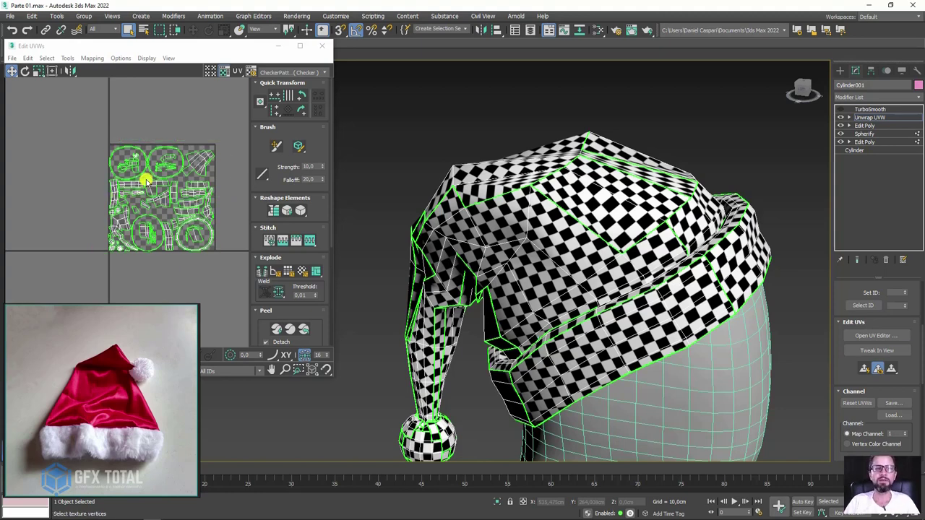
middle_drag(145, 180, 149, 145)
scroll(549, 223, down, 4)
alt+middle_drag(549, 223, 543, 235)
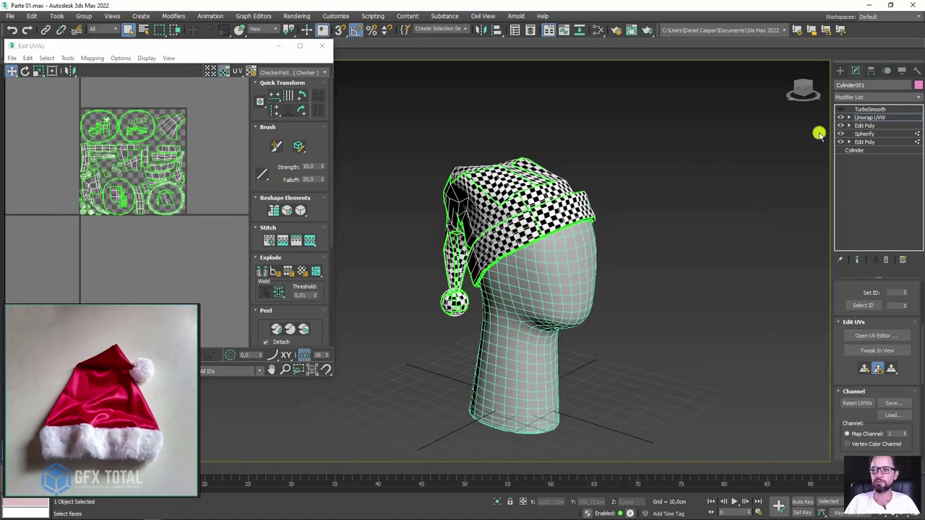
scroll(542, 230, up, 2)
scroll(607, 234, up, 3)
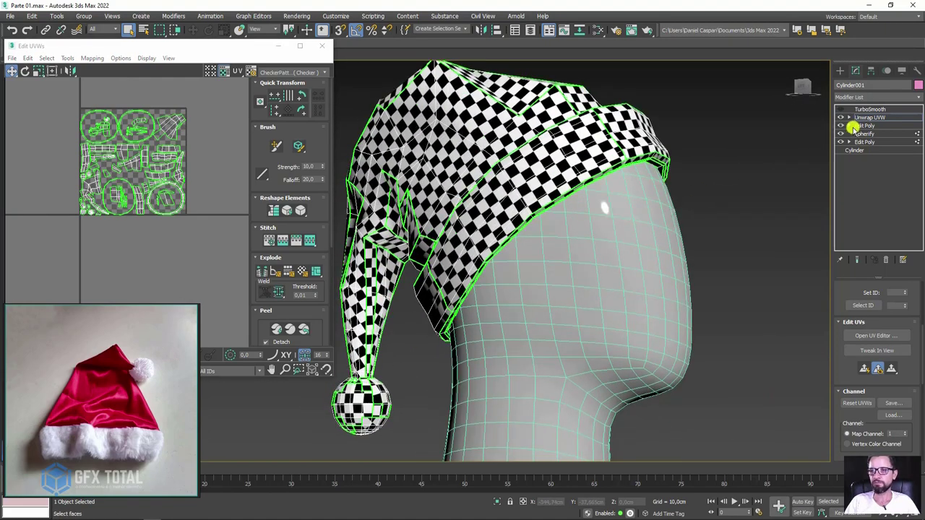
click(849, 118)
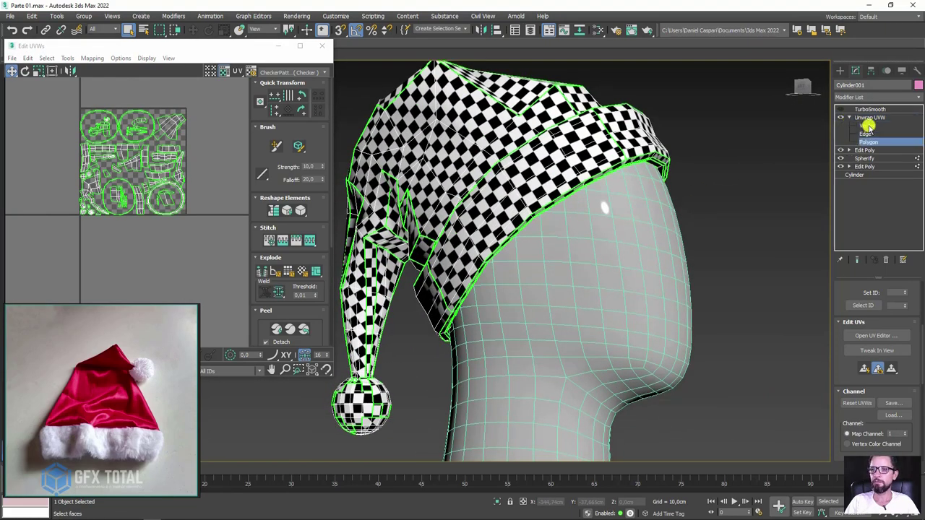
mouse_move(423, 306)
alt+middle_down()
mouse_move(602, 241)
mouse_move(666, 331)
alt+middle_up()
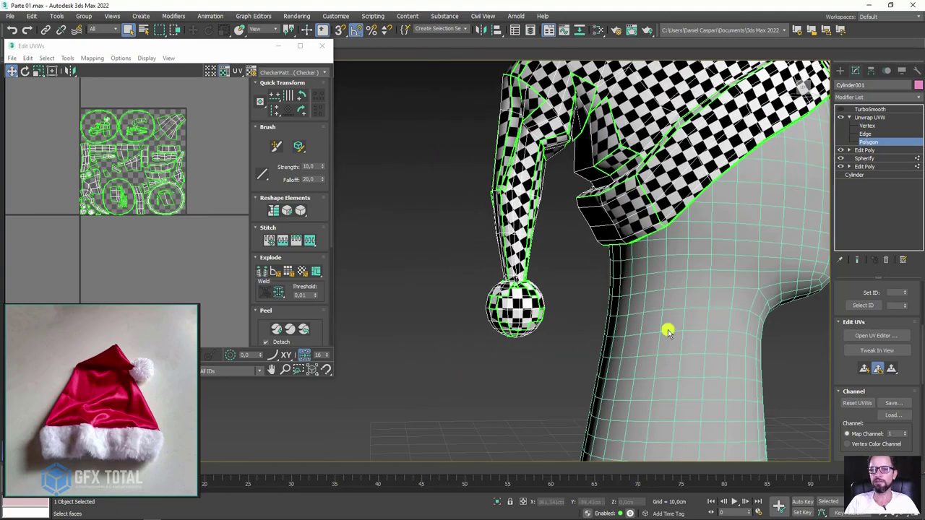
scroll(849, 311, up, 2)
scroll(884, 406, up, 2)
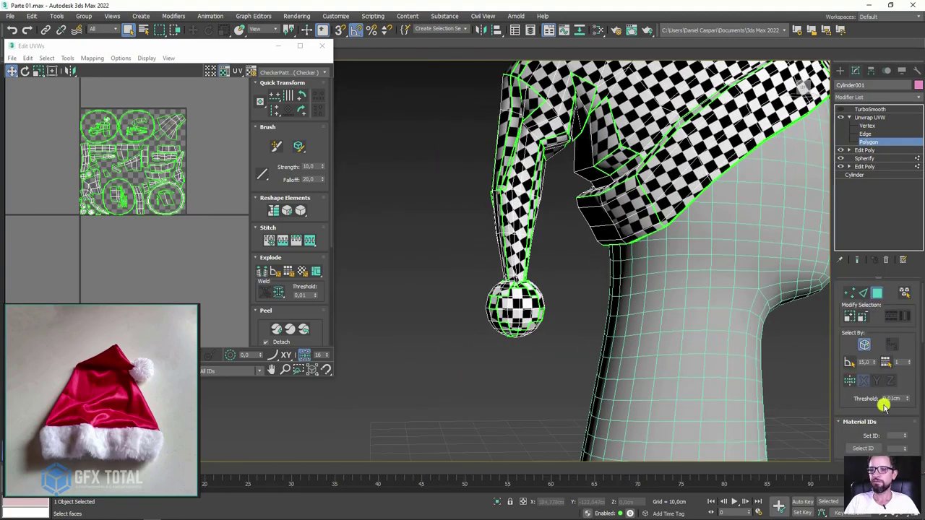
Box-select the faces of the pompom sphere
drag(448, 333, 448, 333)
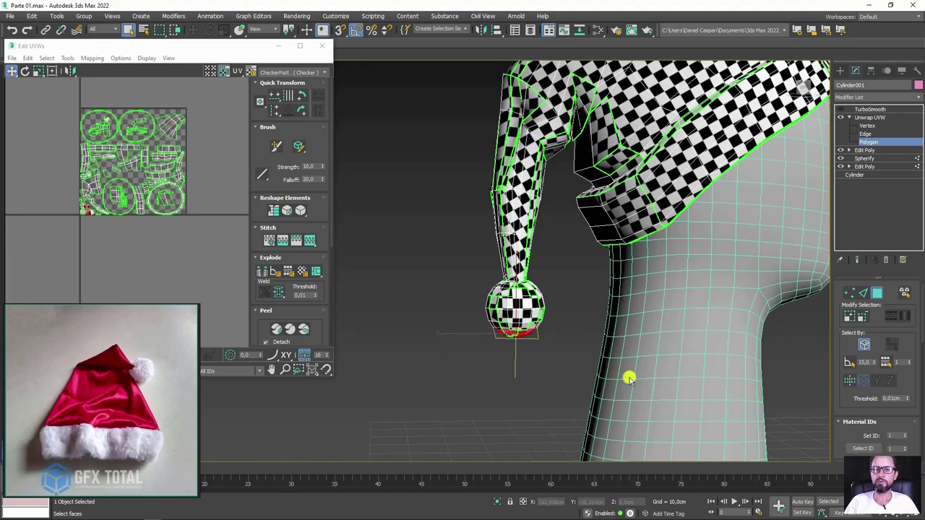
drag(457, 295, 456, 297)
mouse_move(456, 297)
alt+middle_down()
mouse_move(512, 345)
mouse_move(574, 351)
mouse_move(463, 346)
mouse_move(480, 341)
alt+middle_up()
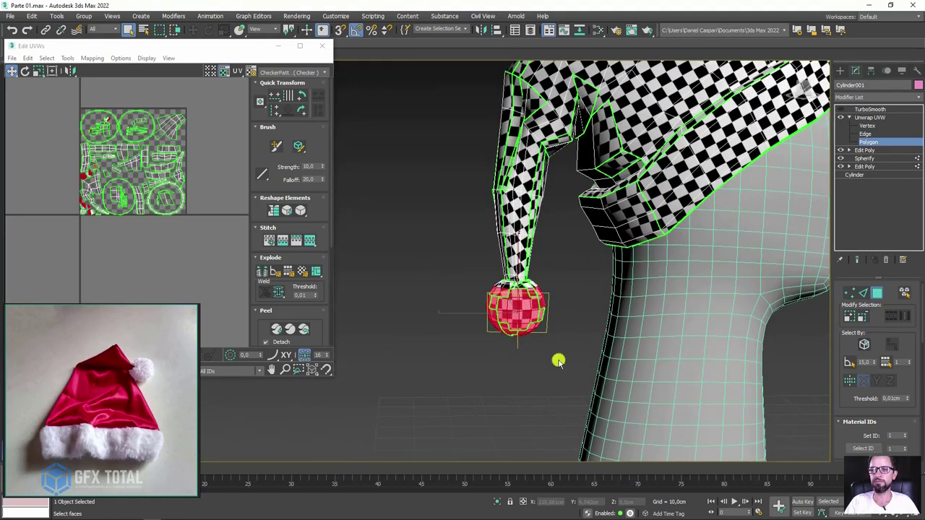
scroll(443, 288, up, 2)
scroll(547, 335, up, 2)
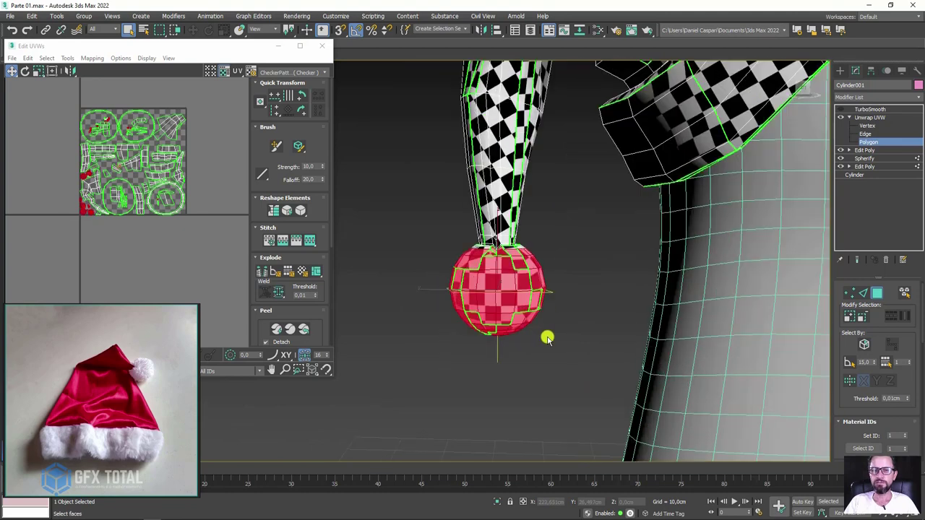
scroll(582, 372, up, 2)
mouse_move(330, 207)
alt+middle_down()
mouse_move(470, 243)
mouse_move(588, 300)
mouse_move(687, 307)
alt+middle_up()
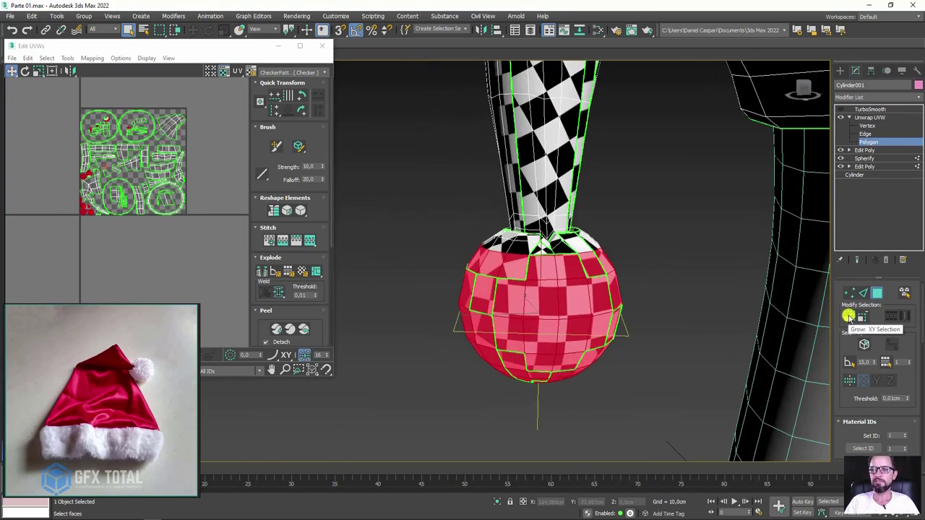
Grow the selection four times, then shrink once so only the sphere faces remain
click(849, 316)
click(848, 316)
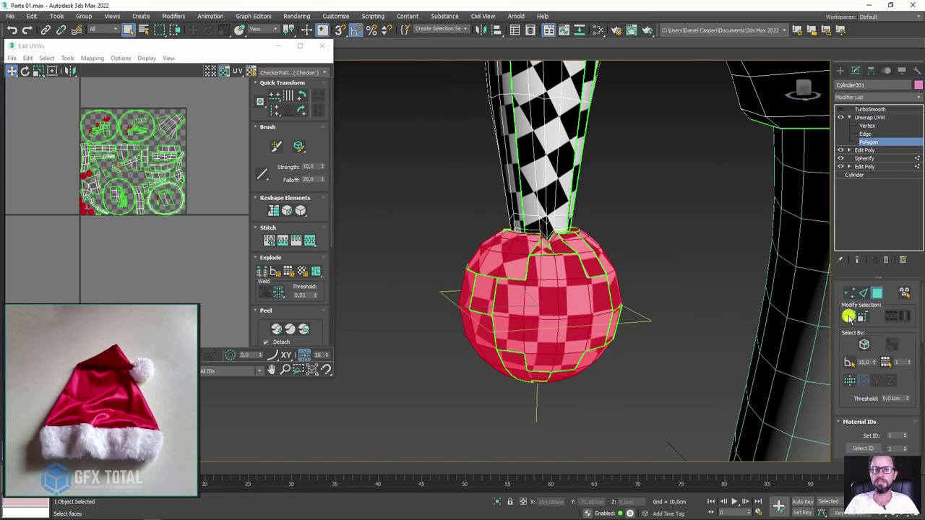
click(848, 316)
click(848, 316)
click(861, 316)
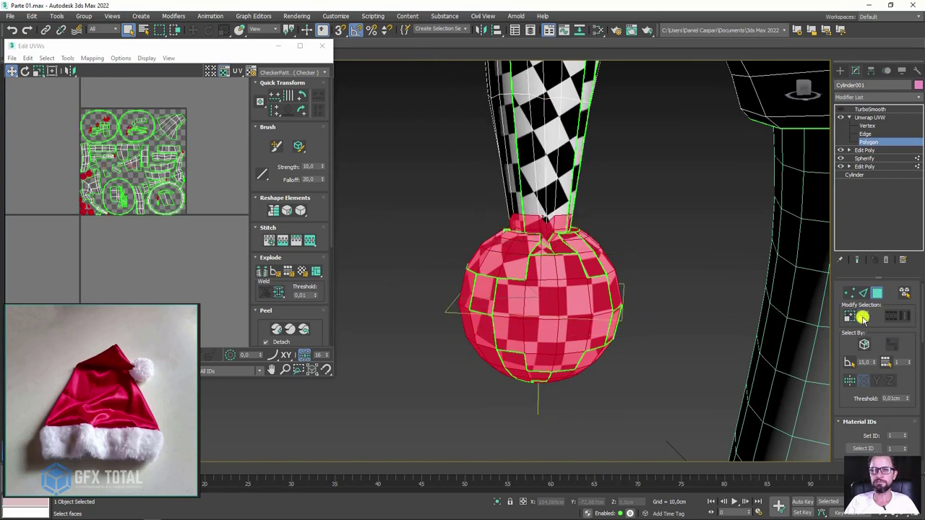
scroll(542, 239, up, 2)
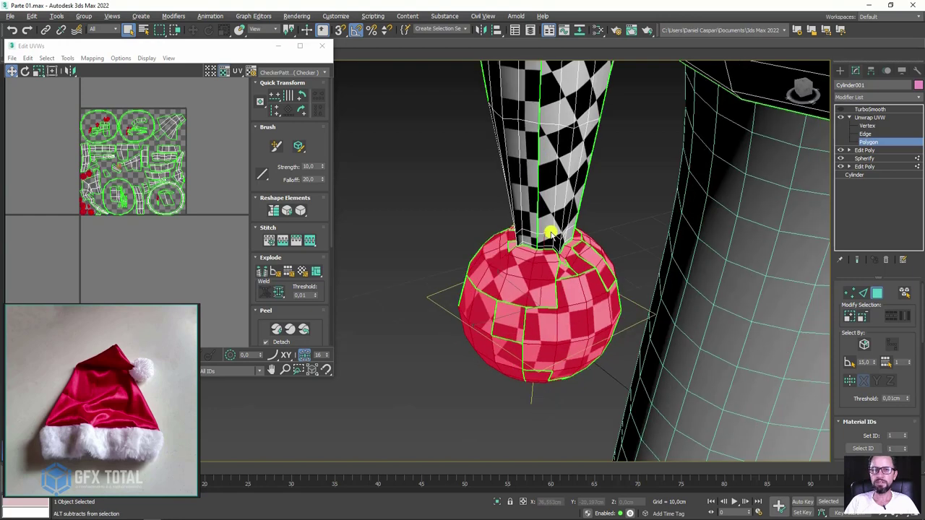
scroll(557, 258, up, 3)
scroll(550, 267, up, 2)
middle_drag(99, 182, 187, 148)
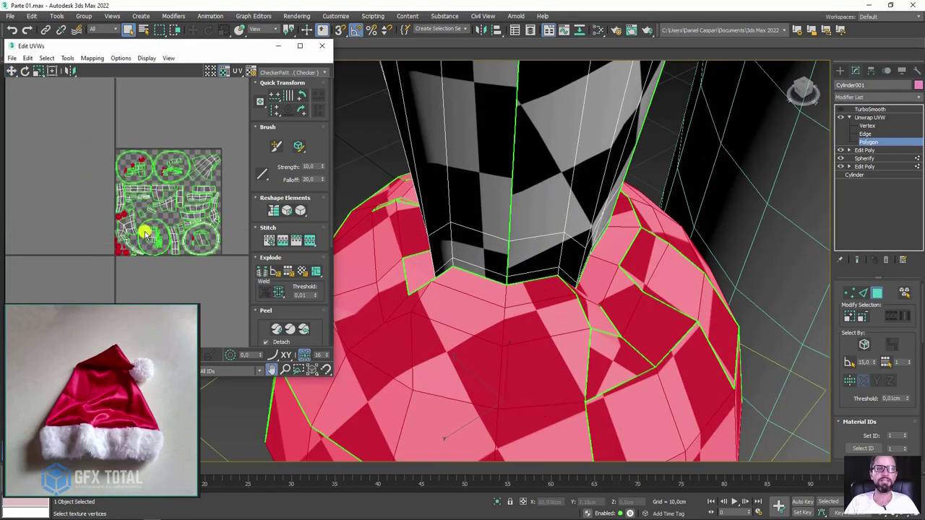
right_click(187, 322)
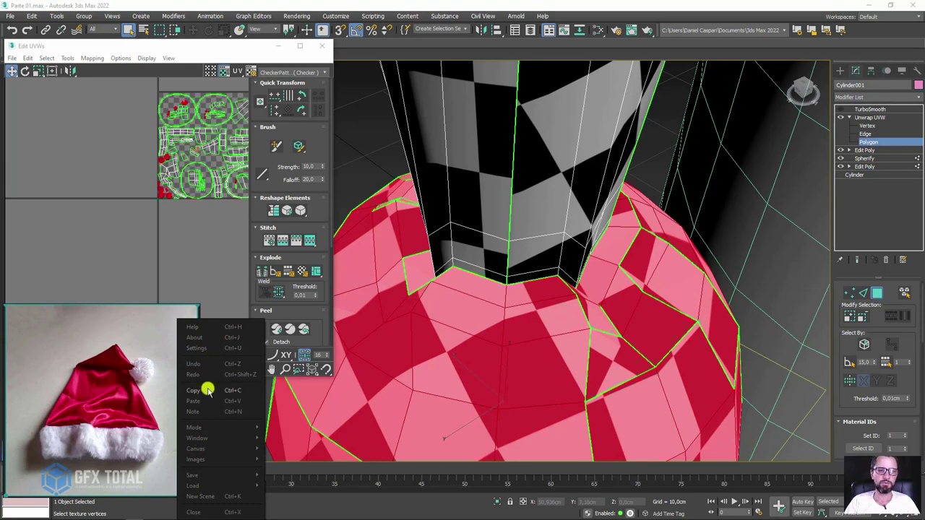
Enlarge the Edit UVWs window and frame the selected pompom in the viewport
mouse_move(193, 427)
click(294, 448)
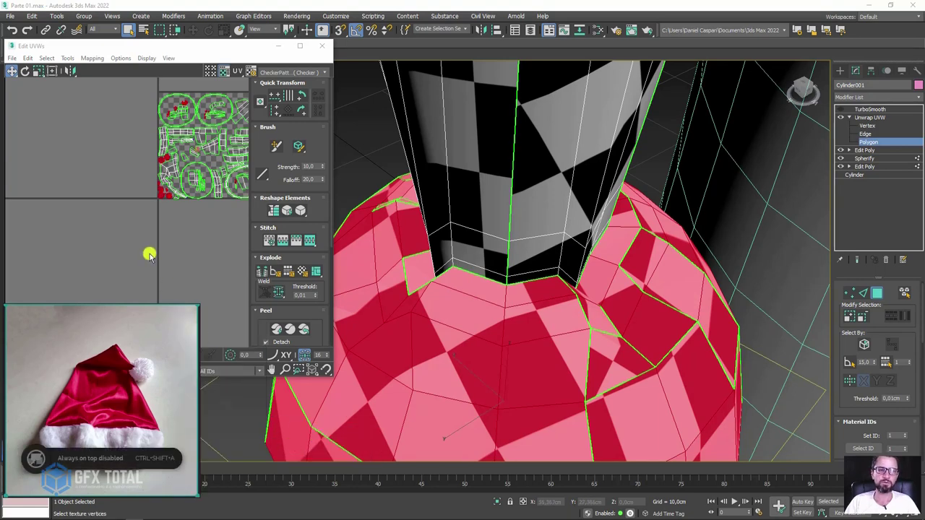
middle_drag(150, 254, 98, 302)
scroll(98, 302, up, 3)
middle_drag(105, 270, 151, 285)
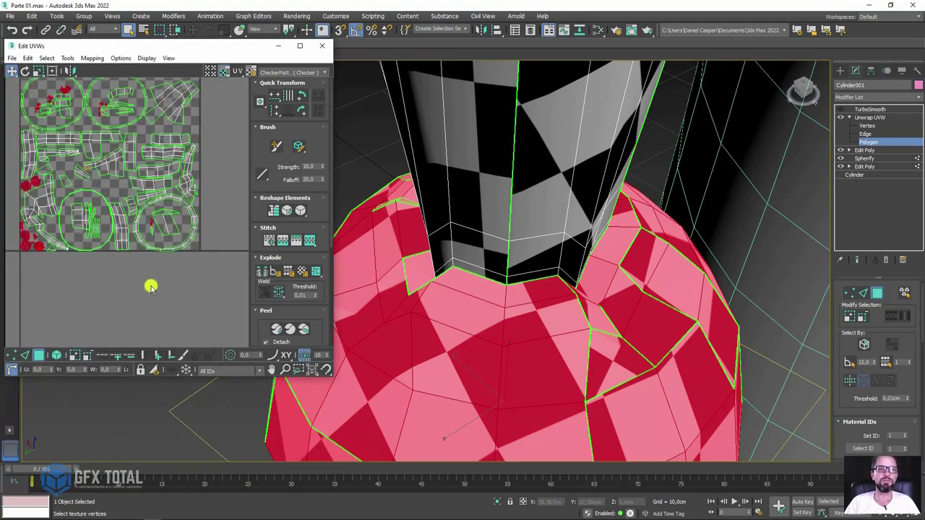
drag(329, 379, 392, 455)
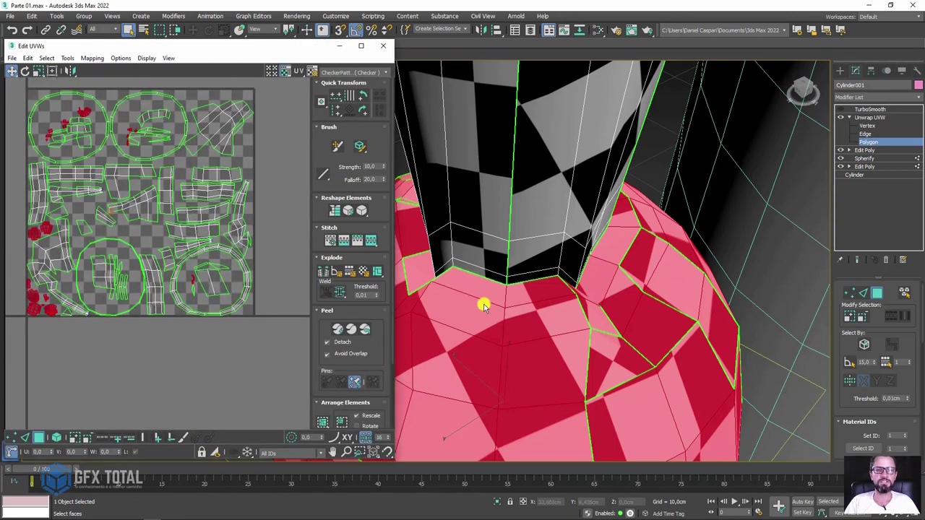
key(z)
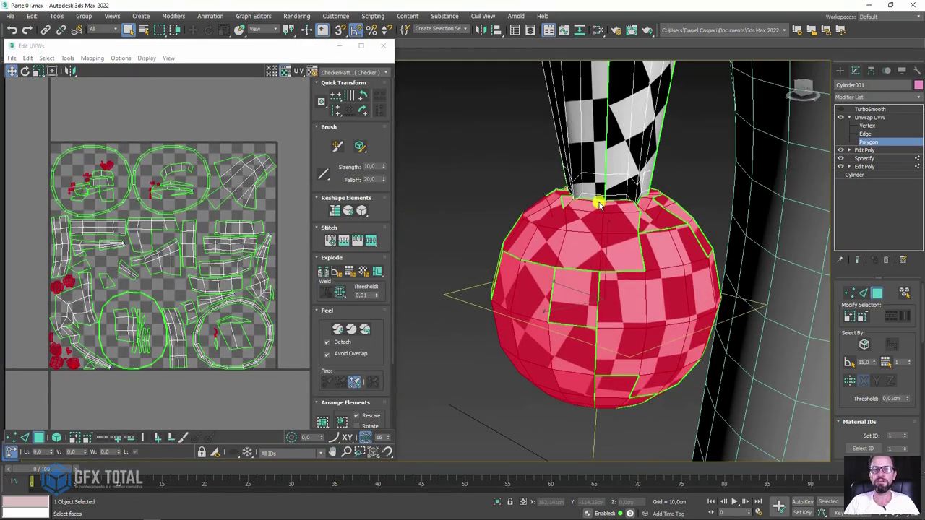
scroll(206, 154, down, 3)
scroll(208, 162, up, 2)
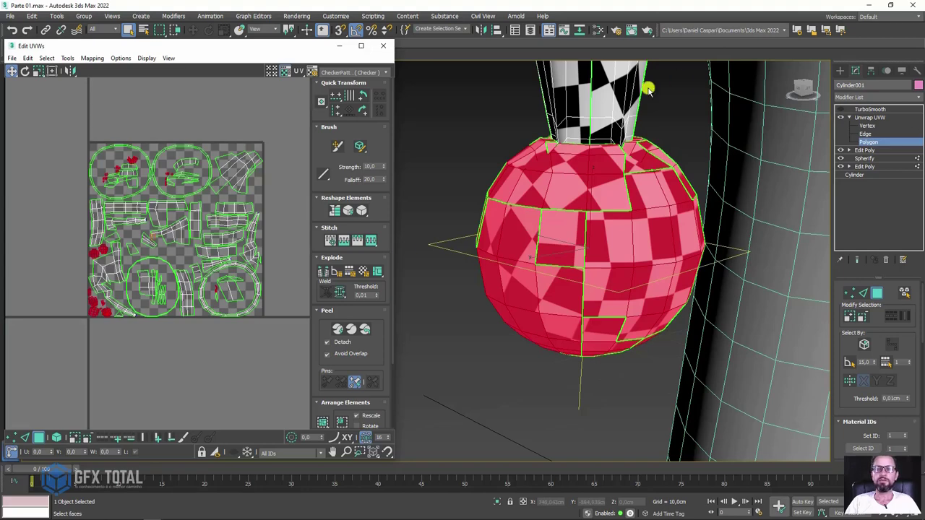
scroll(844, 340, down, 3)
scroll(849, 343, down, 3)
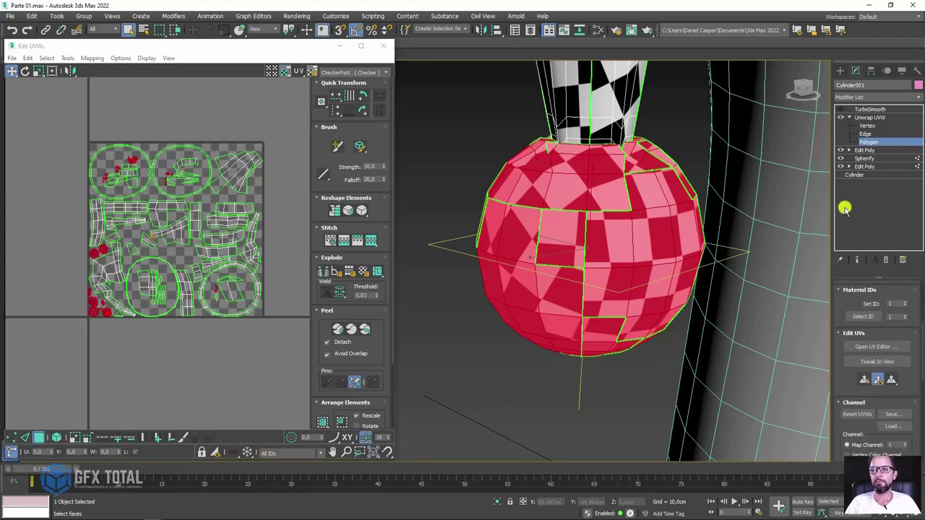
scroll(867, 352, down, 3)
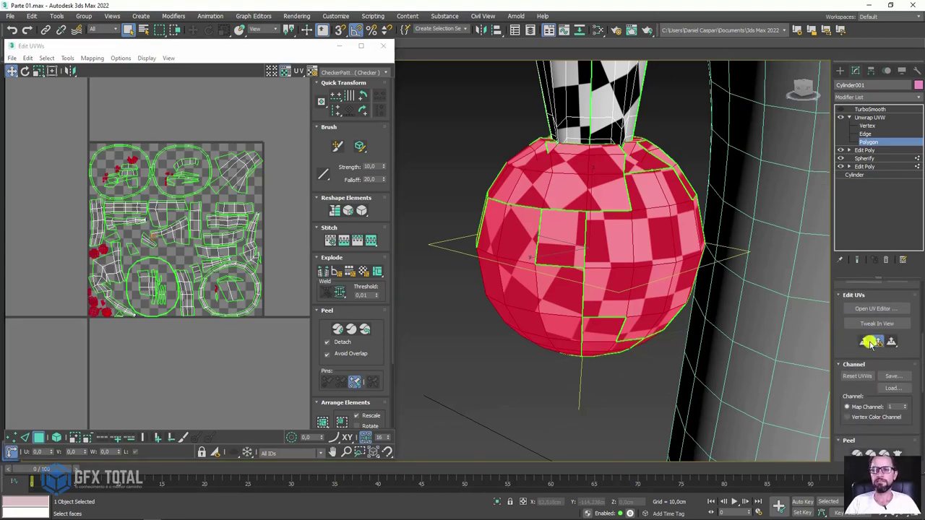
Planar-map the pompom faces, move their UV island off the tile, and invert the selection
click(864, 342)
scroll(192, 202, down, 3)
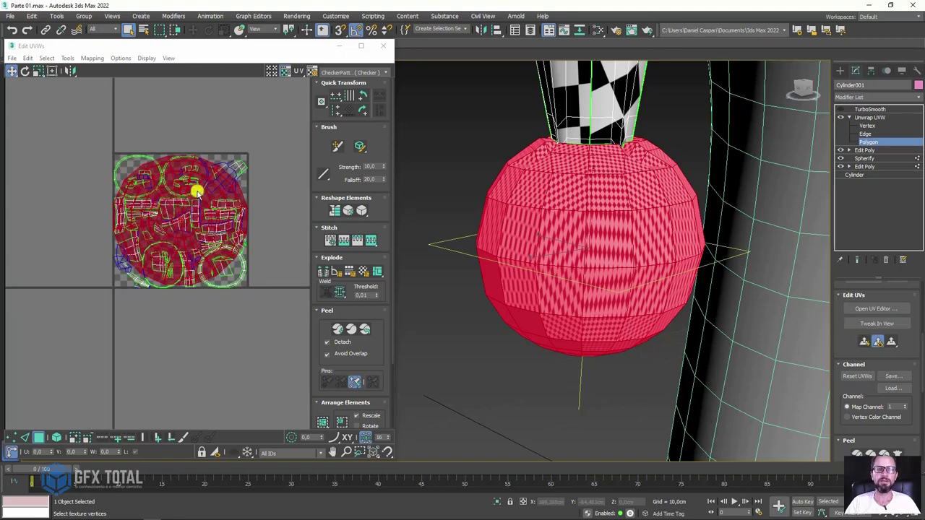
drag(157, 208, 46, 97)
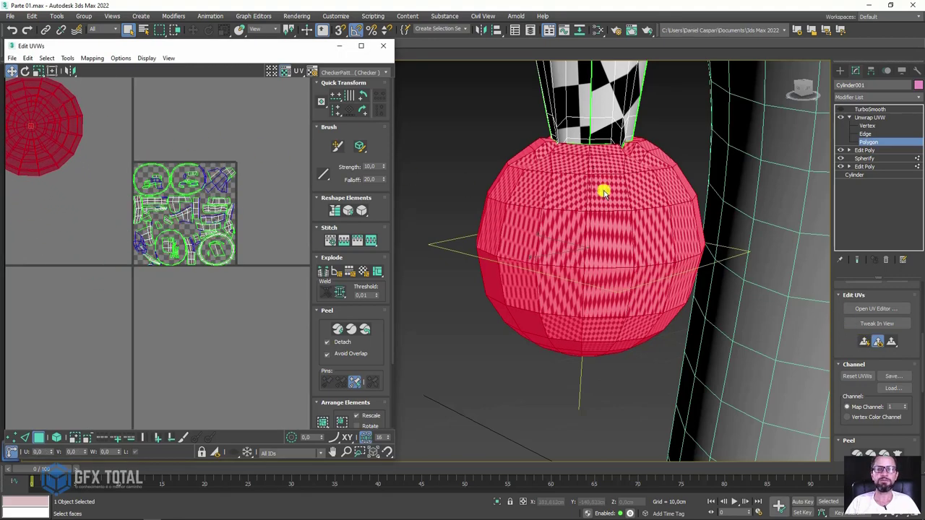
scroll(610, 159, down, 5)
mouse_move(615, 141)
alt+middle_down()
mouse_move(553, 289)
mouse_move(535, 287)
alt+middle_up()
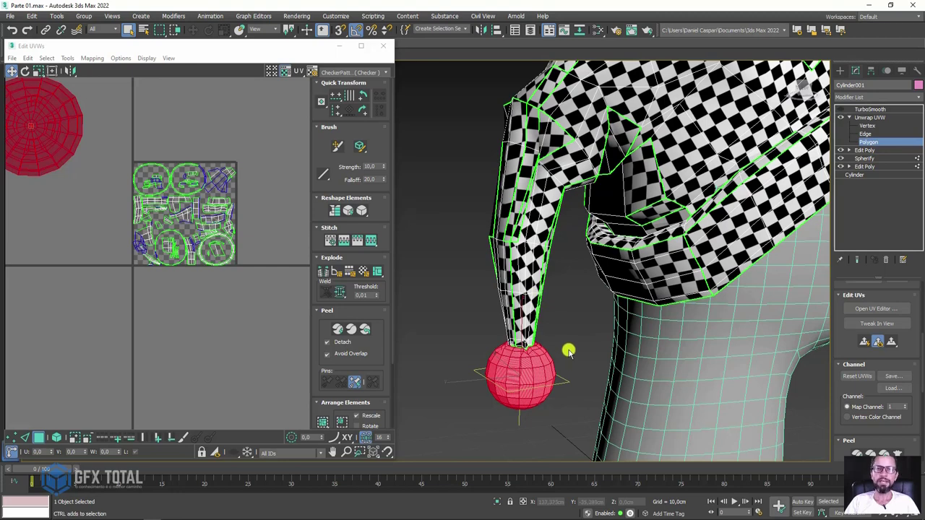
key(ctrl+i)
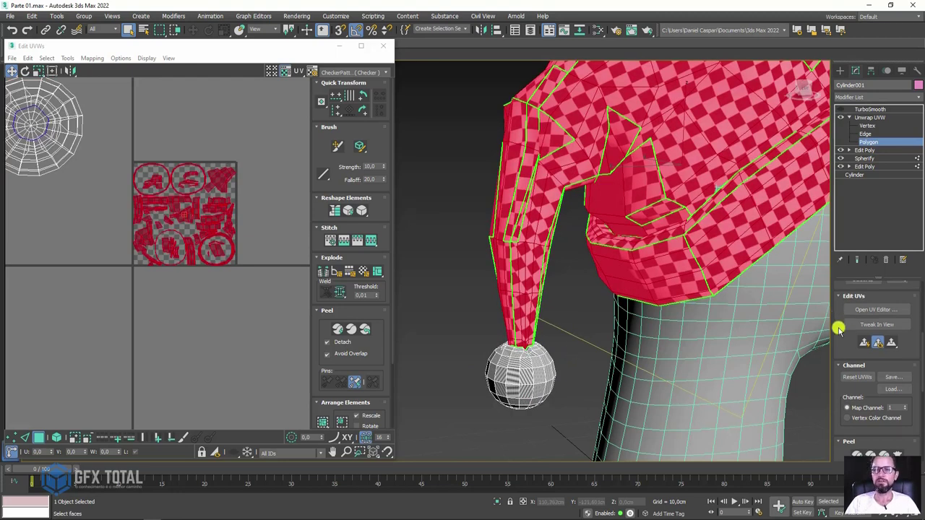
Shrink the face selection seven times until only the brim band remains
drag(846, 326, 842, 461)
click(864, 325)
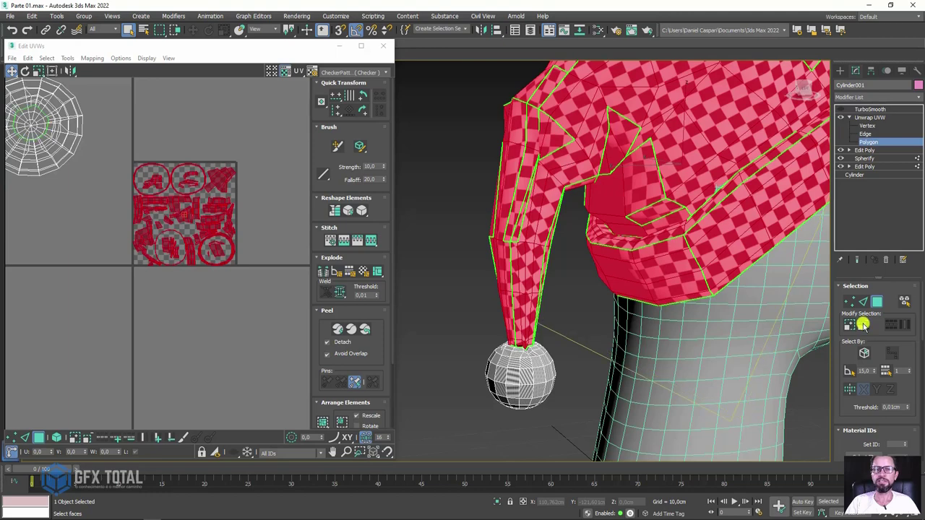
click(864, 325)
click(864, 326)
click(864, 325)
click(864, 325)
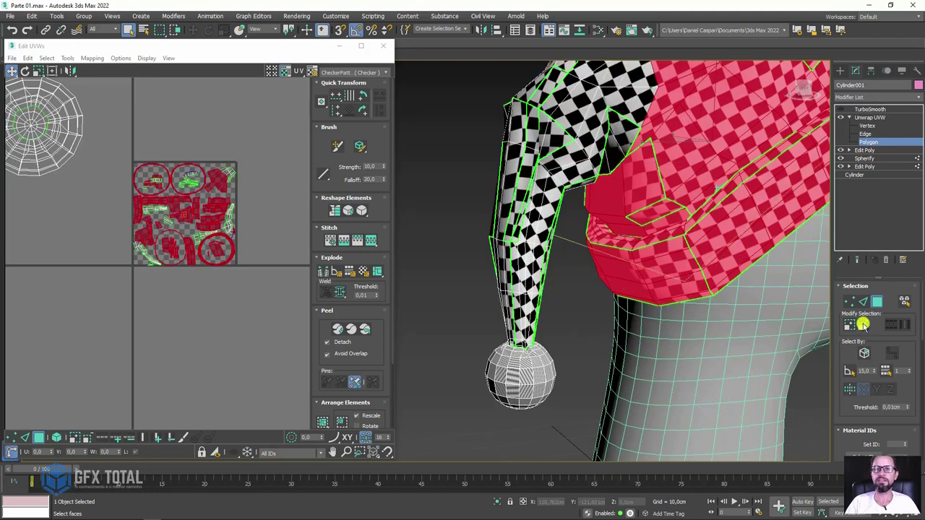
click(864, 325)
click(864, 325)
click(864, 326)
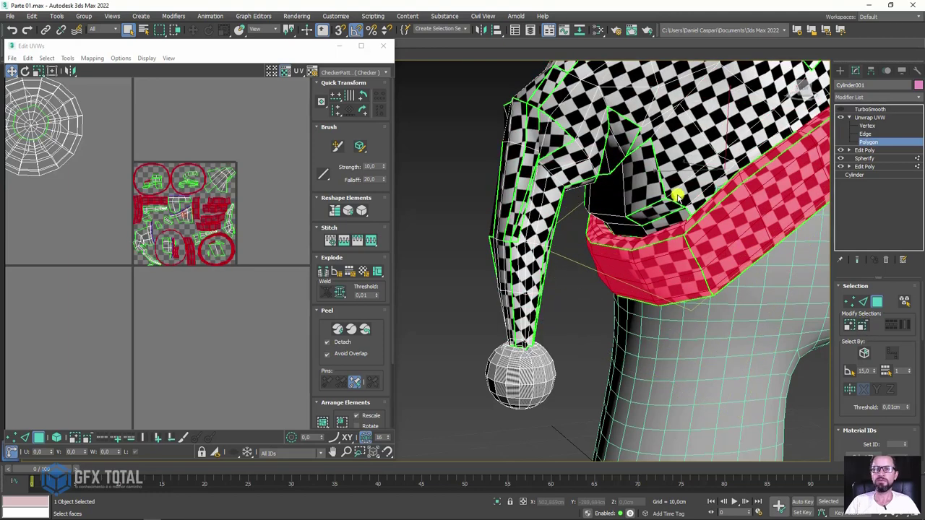
Quick Peel the brim band and move its UV ring to the right of the tile
alt+middle_drag(672, 192, 708, 218)
scroll(662, 243, up, 5)
scroll(597, 273, up, 3)
mouse_move(597, 273)
alt+middle_down()
mouse_move(700, 320)
mouse_move(617, 256)
alt+middle_up()
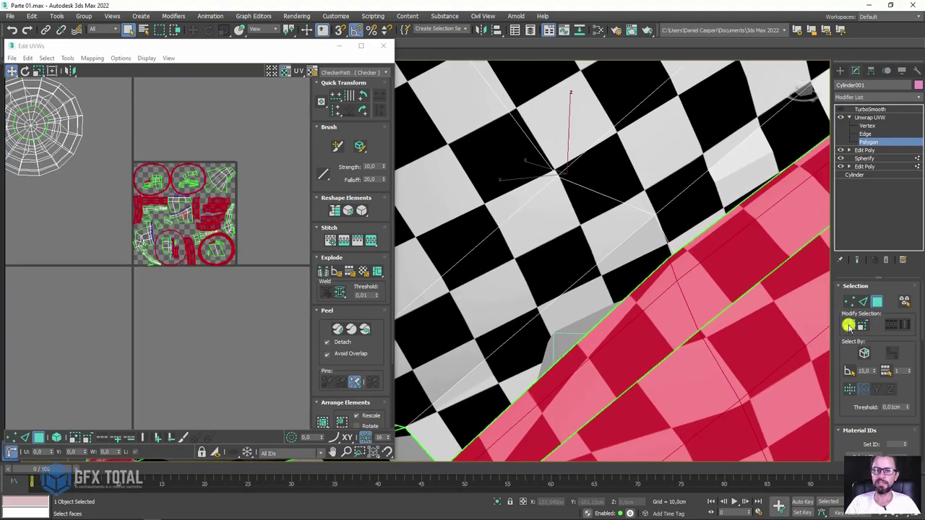
scroll(633, 296, down, 10)
alt+middle_drag(667, 383, 712, 240)
scroll(745, 186, up, 8)
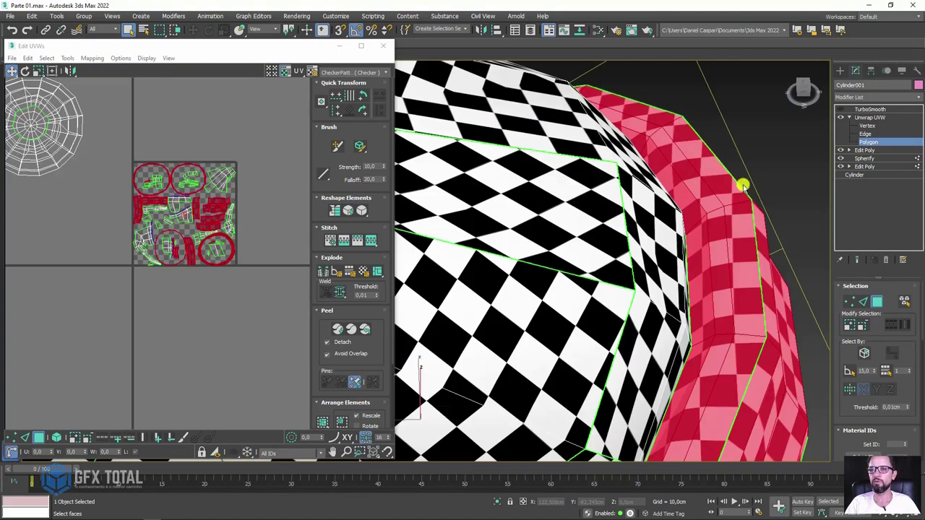
mouse_move(745, 186)
alt+middle_down()
mouse_move(692, 238)
mouse_move(653, 298)
alt+middle_up()
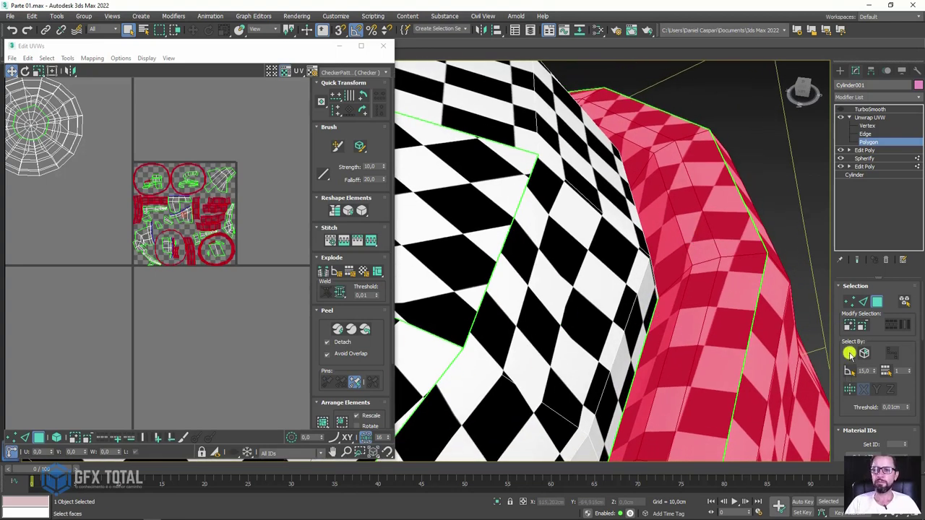
scroll(855, 414, down, 3)
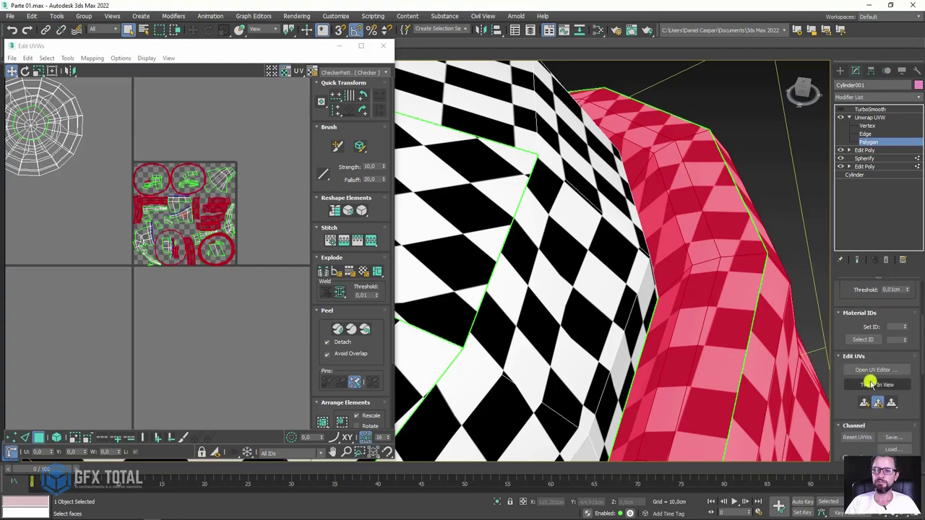
click(863, 403)
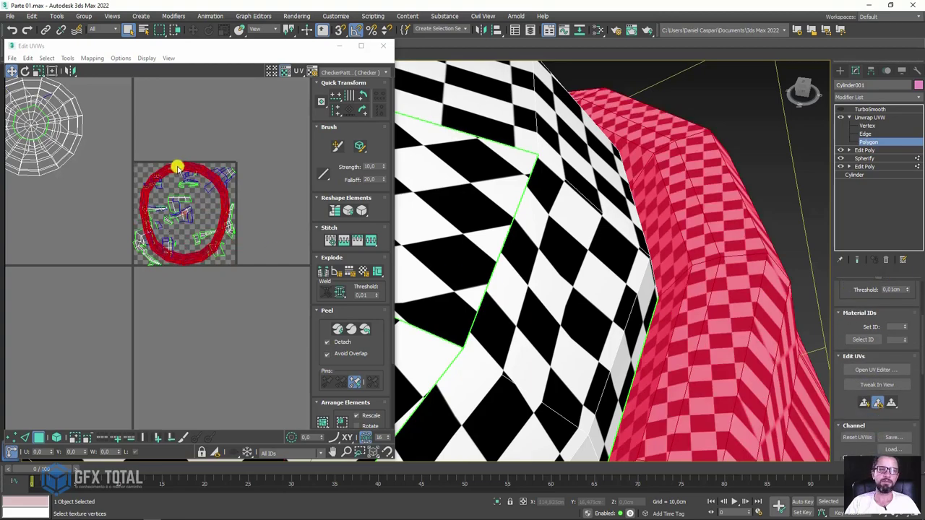
mouse_move(177, 167)
mouse_down()
mouse_move(309, 128)
mouse_move(320, 89)
mouse_up()
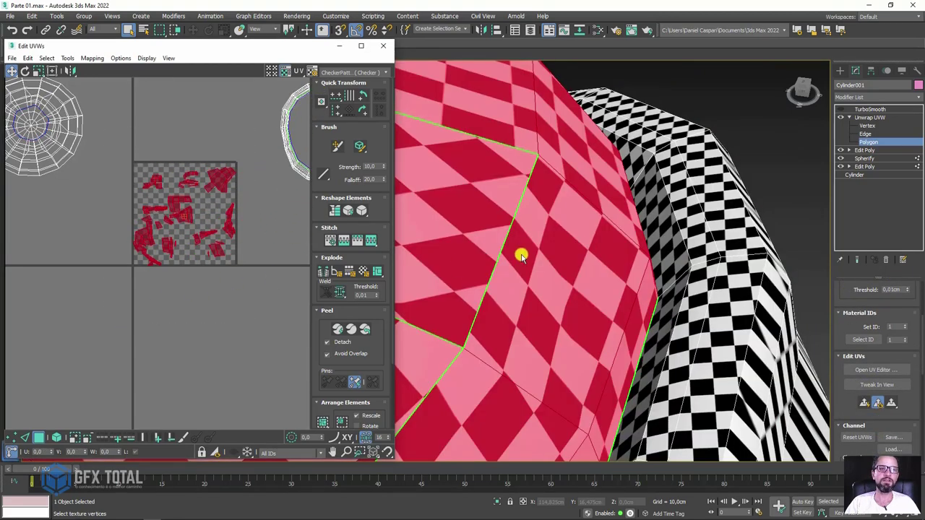
Planar-project the hat body faces into one UV cluster and move it below the checker tile
scroll(522, 253, down, 5)
scroll(588, 243, down, 4)
alt+middle_drag(629, 243, 591, 233)
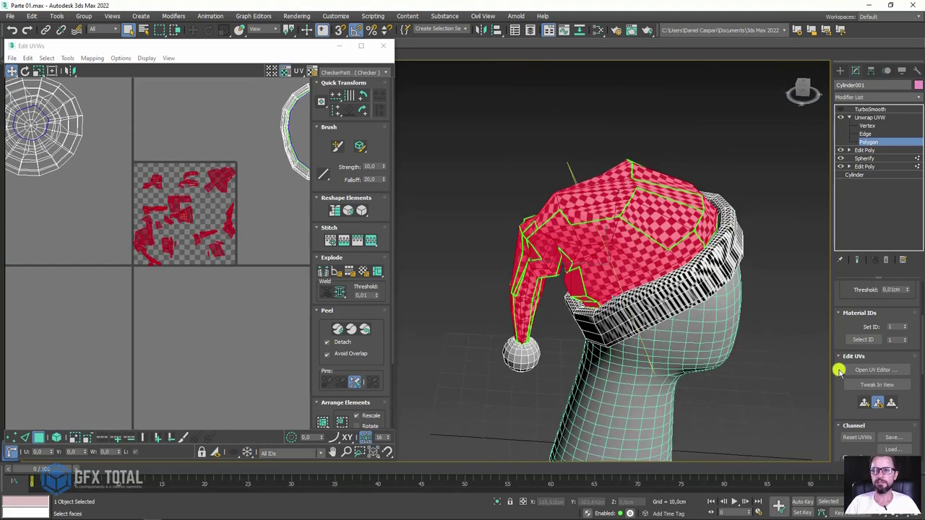
click(866, 403)
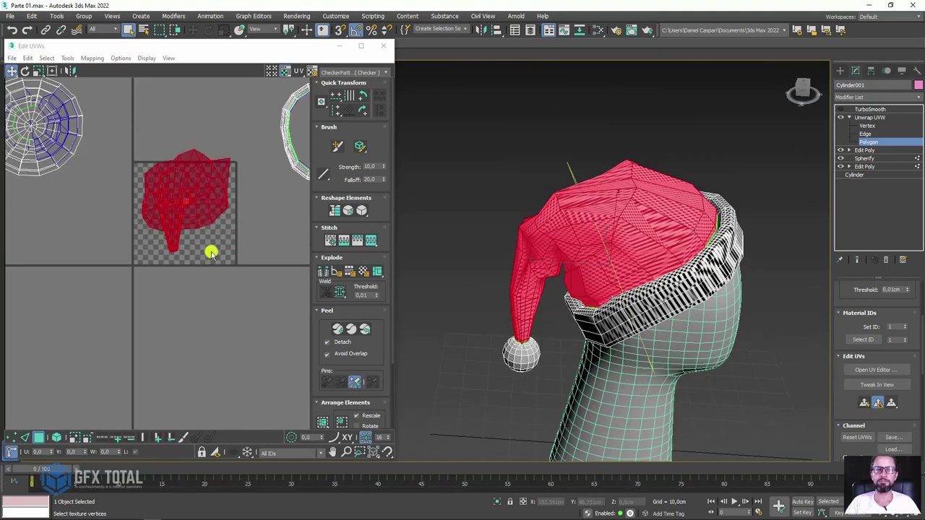
mouse_move(195, 181)
mouse_down()
mouse_move(254, 285)
mouse_move(242, 328)
mouse_up()
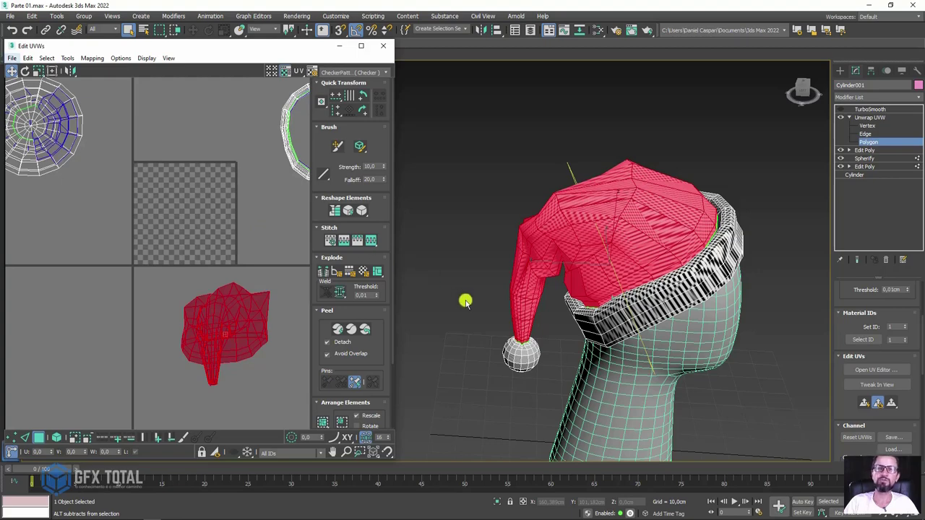
mouse_move(470, 314)
alt+middle_down()
mouse_move(558, 289)
mouse_move(491, 296)
alt+middle_up()
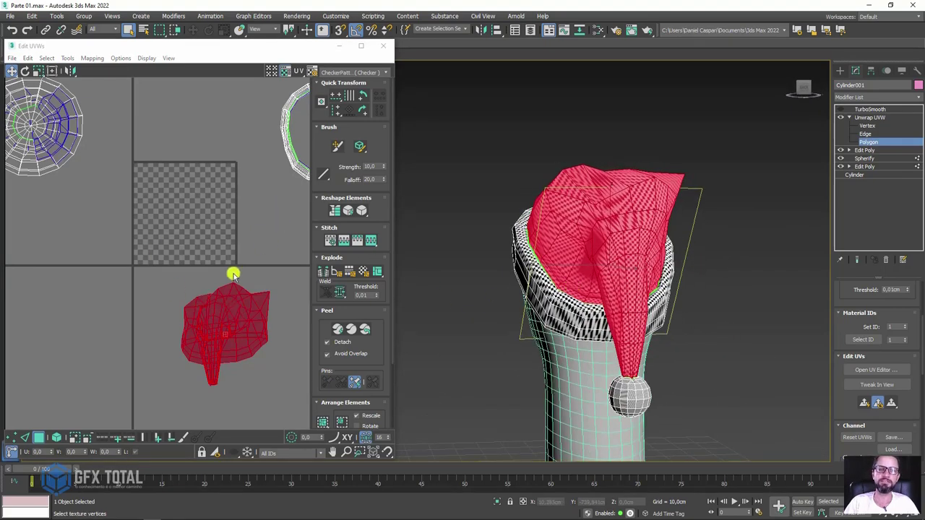
mouse_move(681, 285)
alt+middle_down()
mouse_move(706, 212)
mouse_move(813, 172)
alt+middle_up()
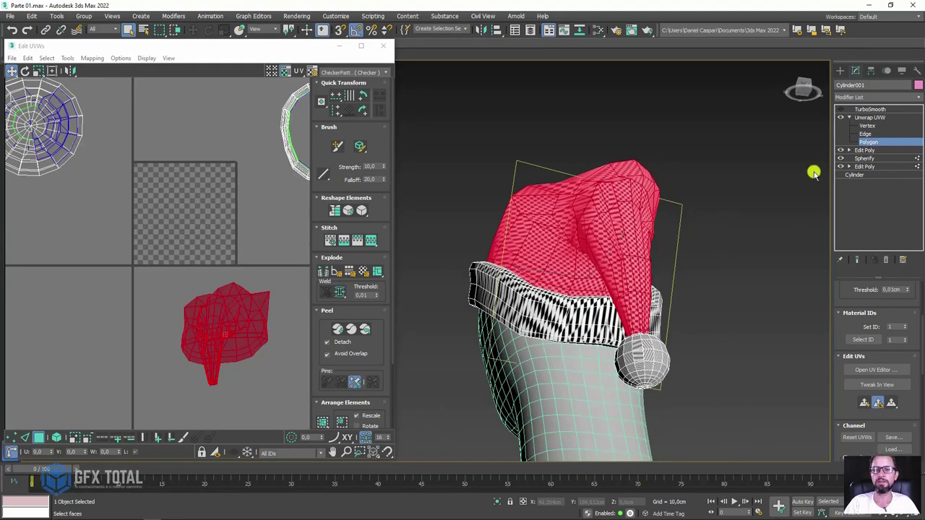
In edge mode, select the edge loop along the hat's back seam, from brim to tip
click(864, 134)
scroll(618, 260, up, 1)
scroll(625, 268, up, 3)
scroll(620, 271, up, 3)
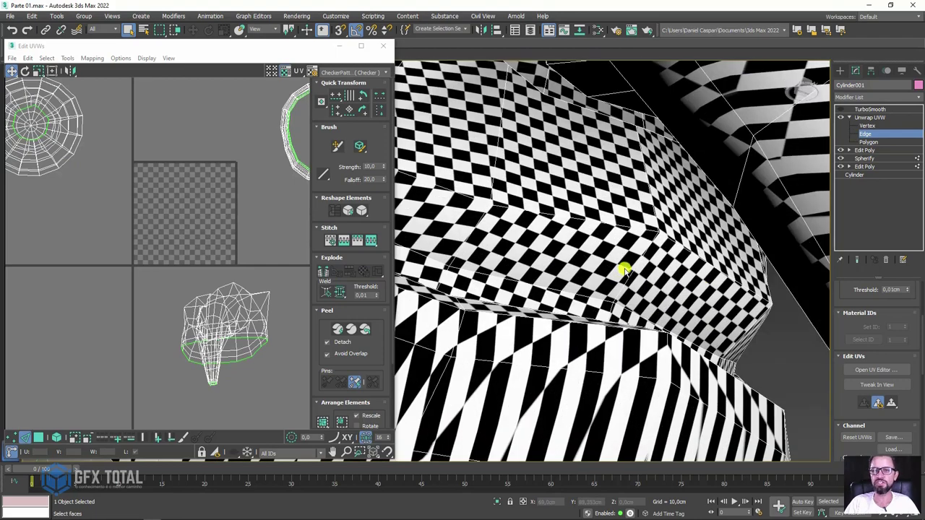
click(633, 269)
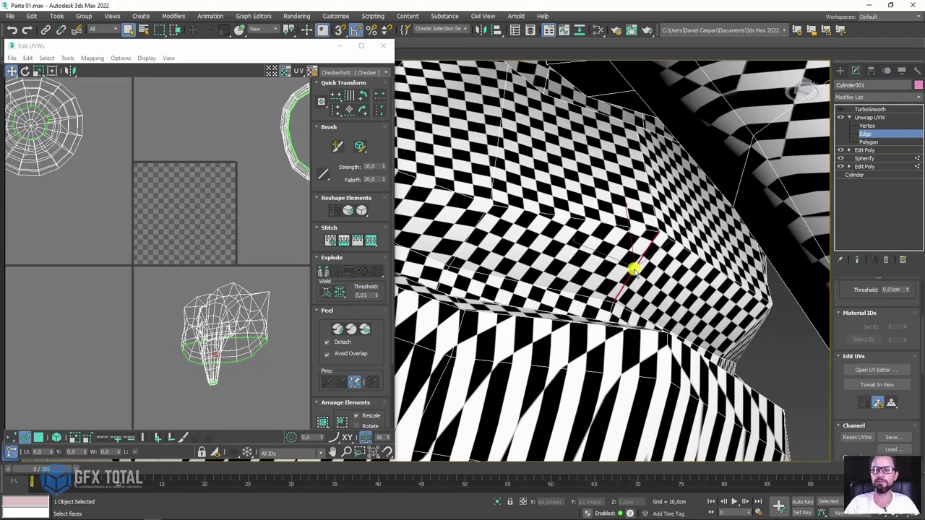
double_click(633, 269)
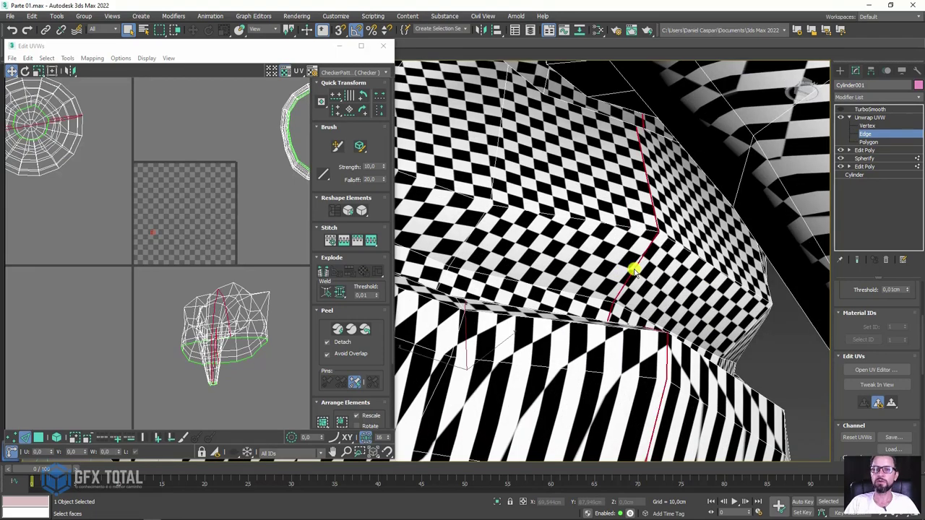
scroll(629, 268, down, 3)
scroll(632, 258, down, 4)
scroll(667, 285, up, 1)
alt+middle_drag(666, 285, 630, 306)
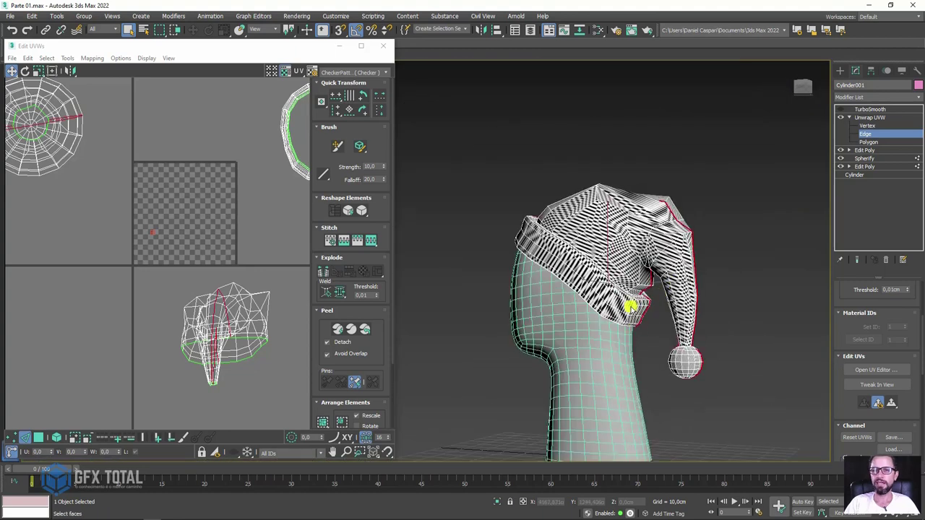
ctrl+drag(644, 297, 514, 230)
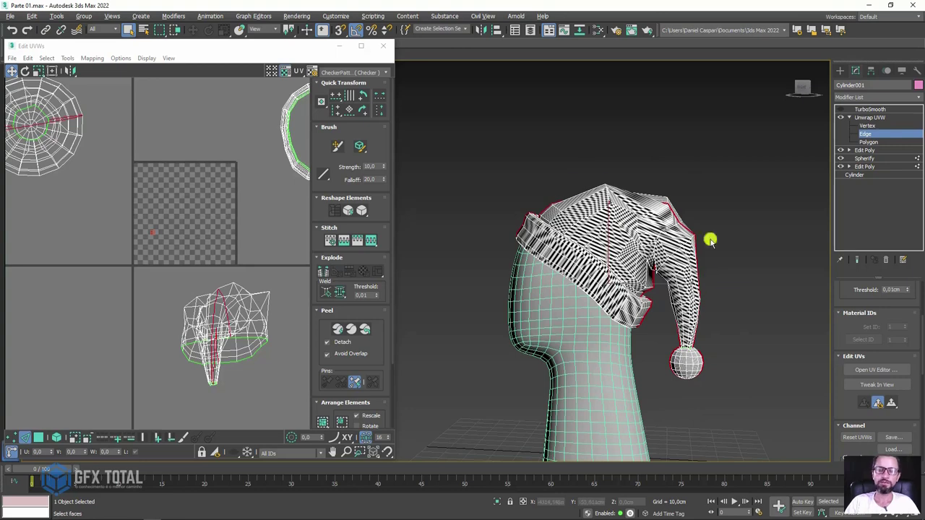
scroll(715, 340, up, 2)
scroll(702, 363, up, 2)
scroll(700, 369, down, 4)
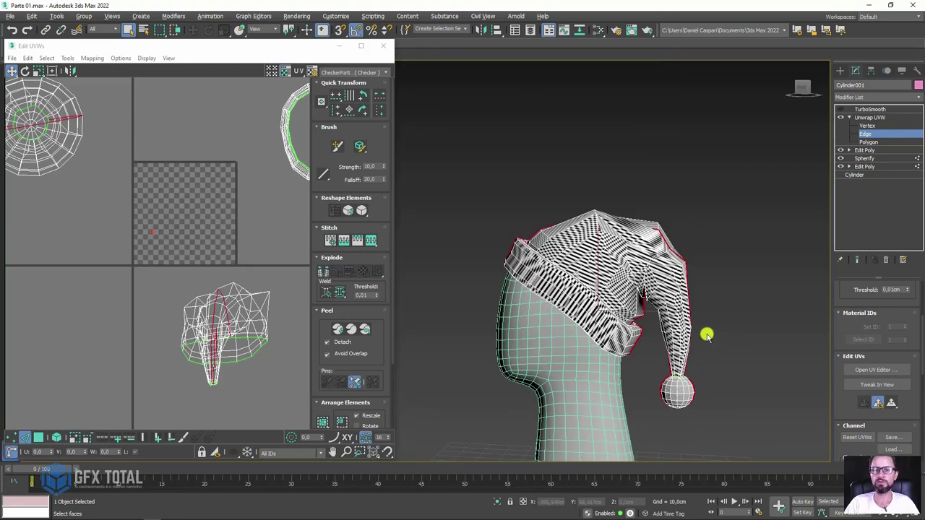
scroll(706, 332, up, 3)
scroll(720, 291, up, 2)
scroll(743, 289, up, 1)
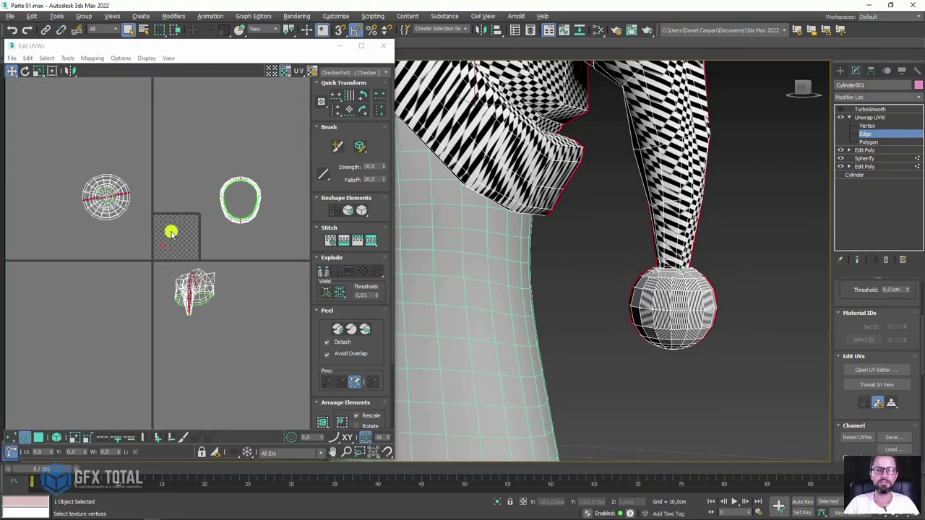
scroll(169, 259, down, 3)
Refine the seam edge selection in the UV editor and viewport, using wireframe display
drag(58, 136, 279, 241)
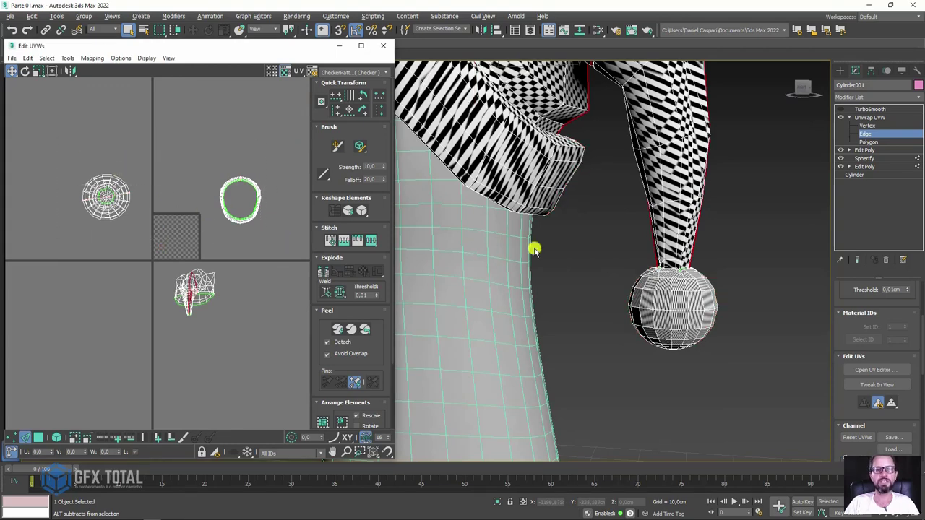
alt+middle_drag(636, 181, 723, 296)
scroll(723, 296, down, 5)
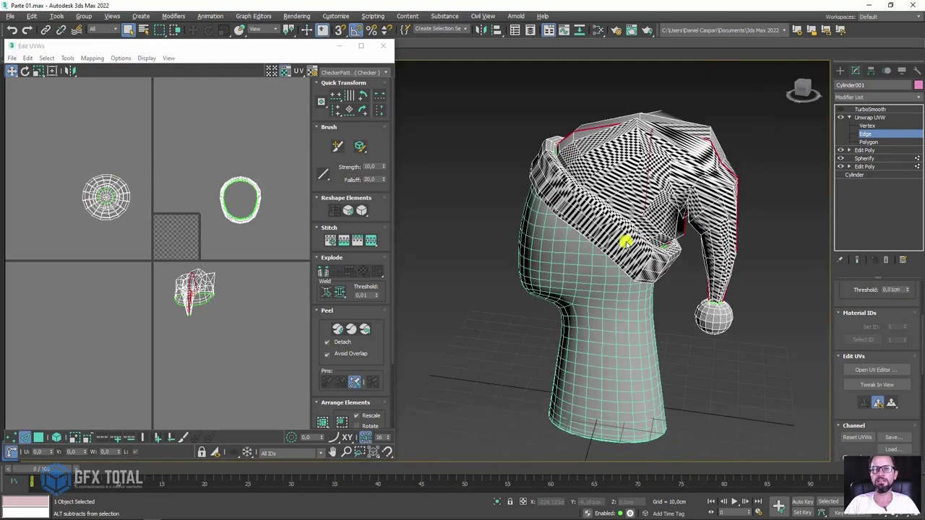
alt+middle_drag(624, 241, 611, 266)
scroll(590, 248, up, 5)
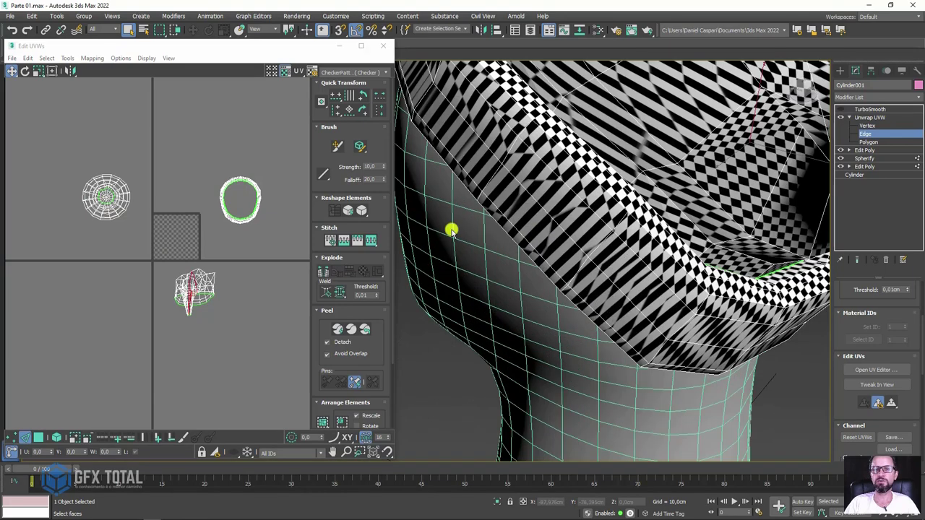
scroll(213, 248, up, 2)
scroll(224, 188, up, 1)
scroll(172, 222, up, 2)
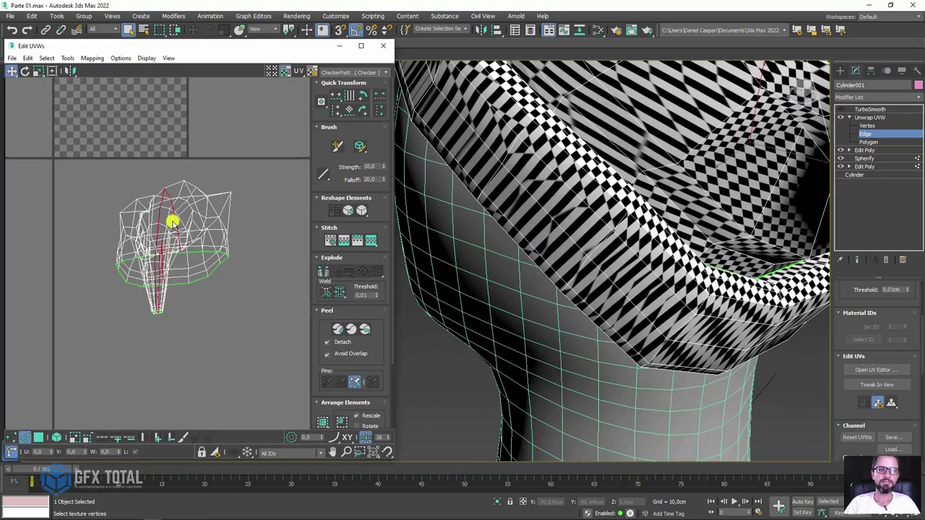
scroll(174, 242, up, 2)
scroll(123, 268, up, 2)
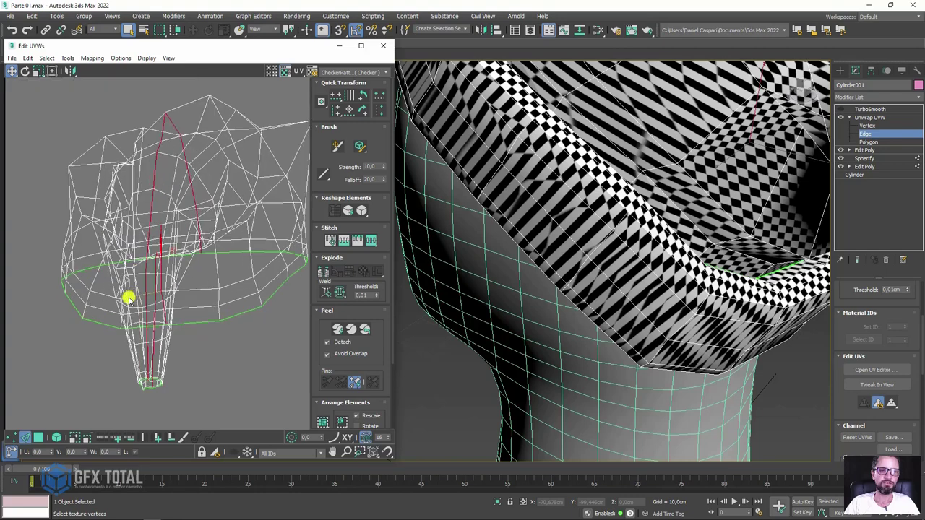
scroll(633, 161, down, 5)
mouse_move(632, 160)
alt+middle_down()
mouse_move(611, 250)
mouse_move(537, 173)
alt+middle_up()
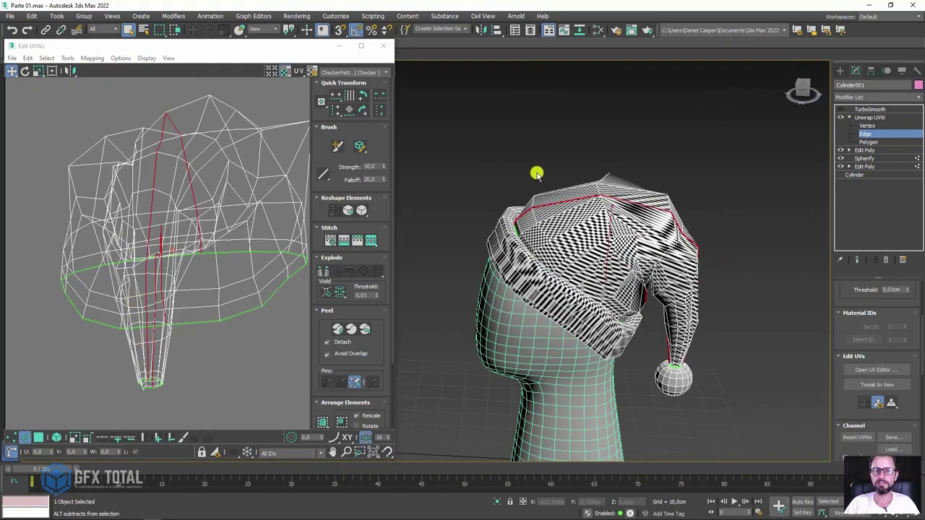
scroll(463, 142, up, 1)
alt+drag(475, 144, 554, 224)
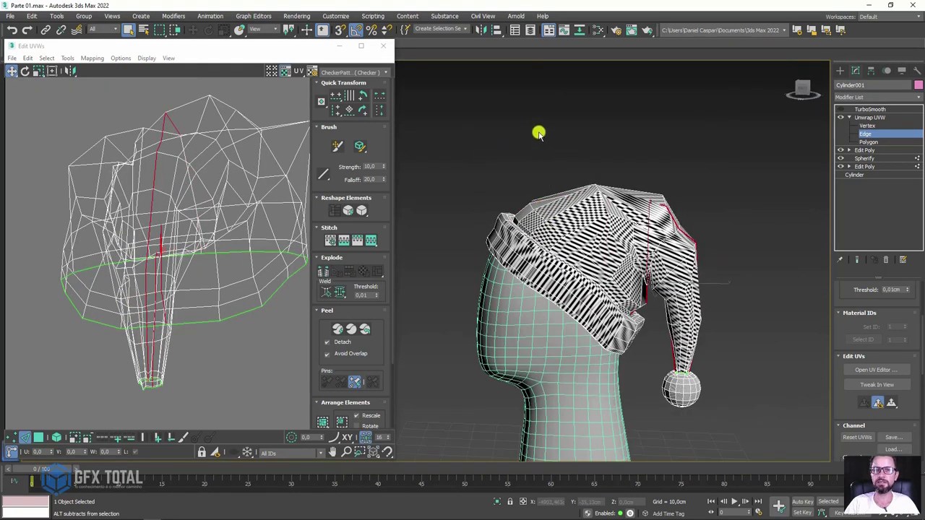
mouse_move(666, 207)
mouse_down()
mouse_move(708, 201)
mouse_move(709, 252)
mouse_up()
key(F3)
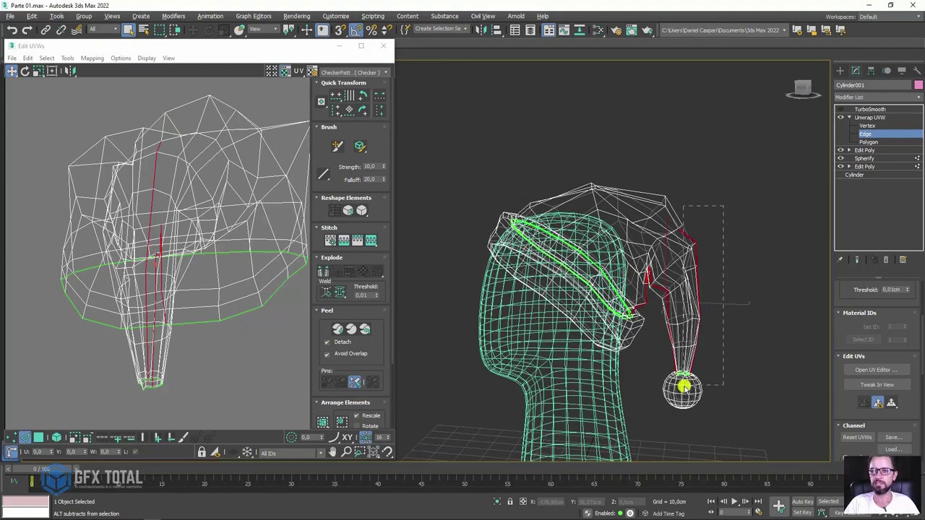
drag(683, 386, 716, 364)
alt+middle_drag(733, 262, 656, 268)
scroll(656, 268, up, 3)
scroll(726, 222, up, 2)
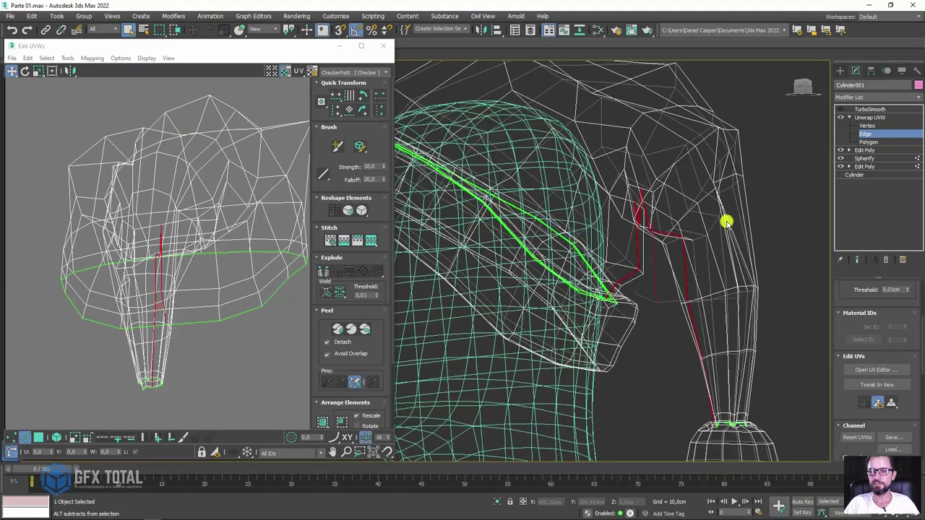
alt+middle_drag(726, 222, 733, 151)
scroll(733, 151, up, 1)
scroll(483, 186, up, 1)
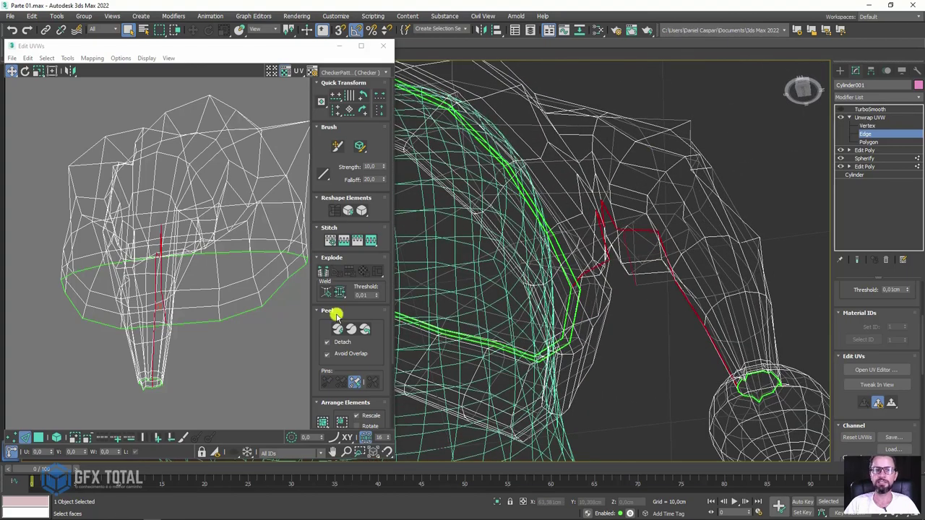
Break the selected UV edges into an open seam, then switch to Element selection
drag(258, 45, 300, 35)
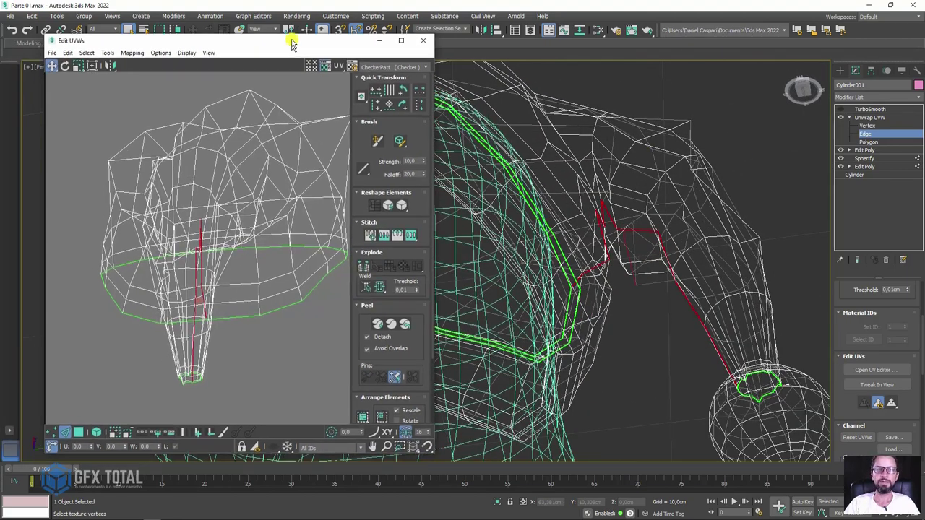
click(359, 260)
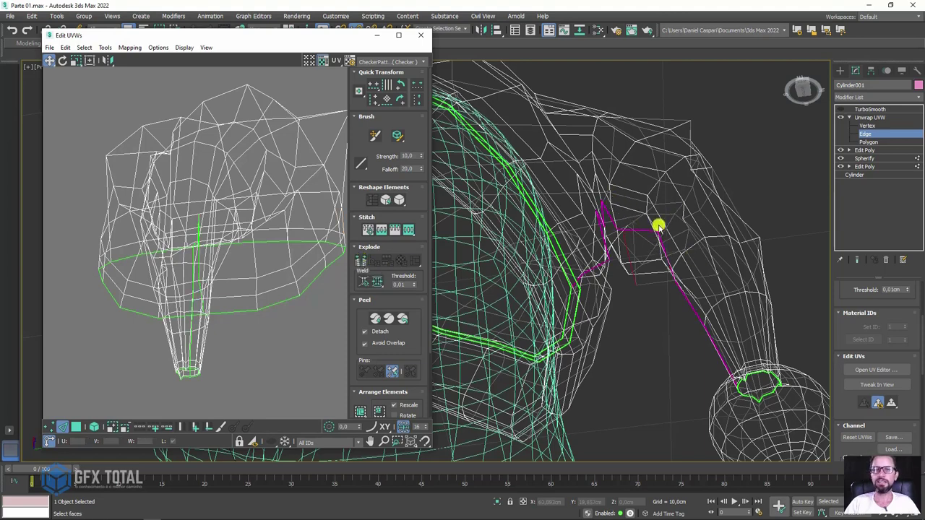
scroll(182, 222, down, 3)
scroll(193, 250, up, 4)
scroll(194, 227, up, 2)
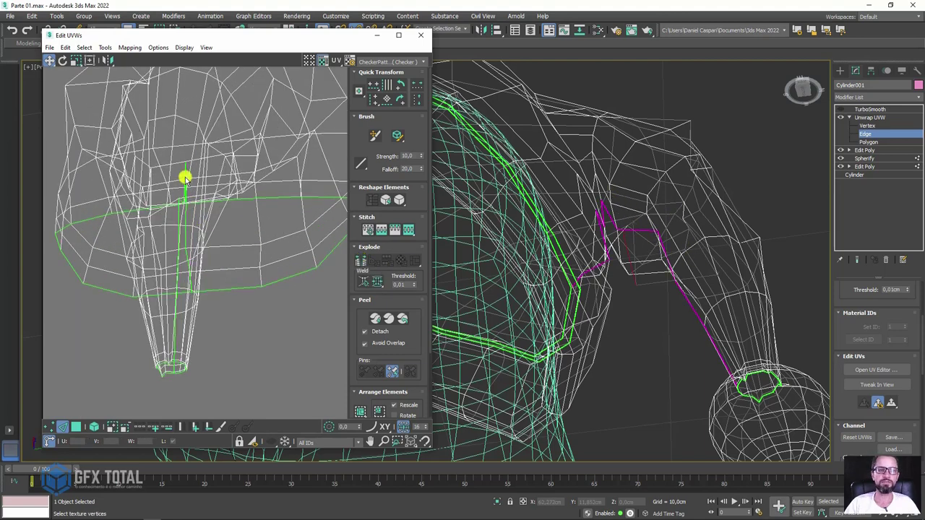
scroll(180, 267, down, 4)
click(94, 427)
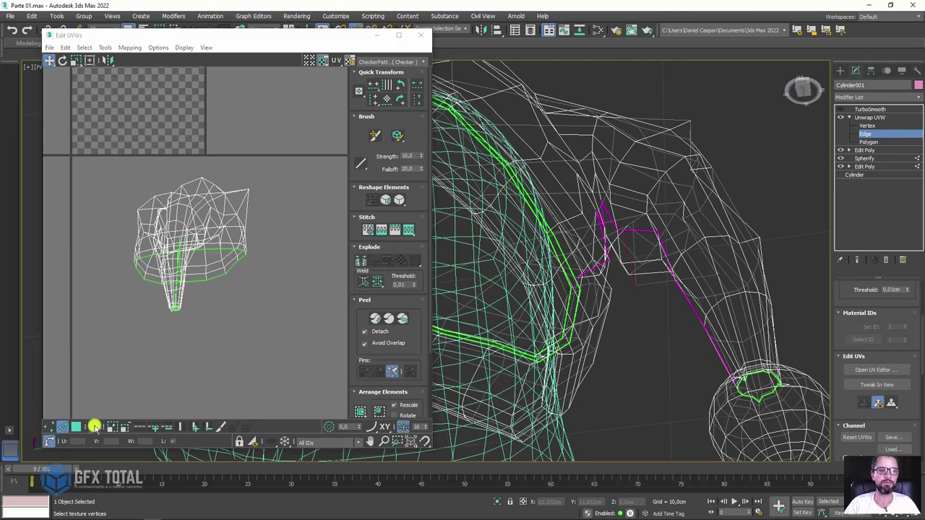
scroll(220, 227, down, 3)
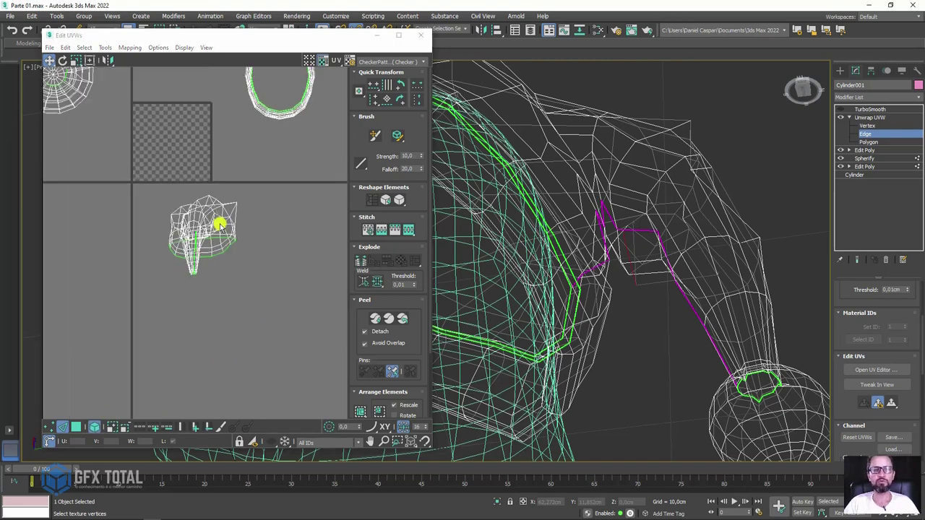
scroll(209, 239, down, 1)
Select the hat body's UV island and try Quick Peel, then undo it
click(75, 428)
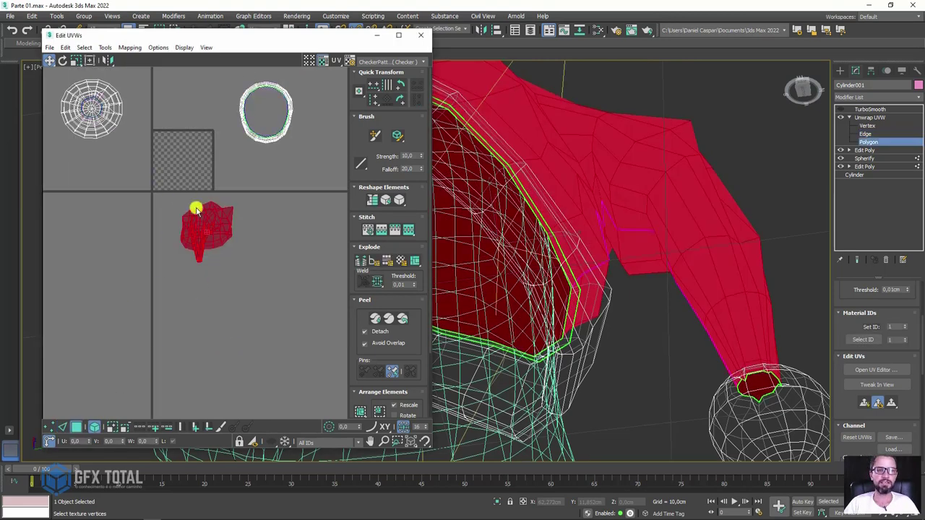
scroll(225, 222, up, 1)
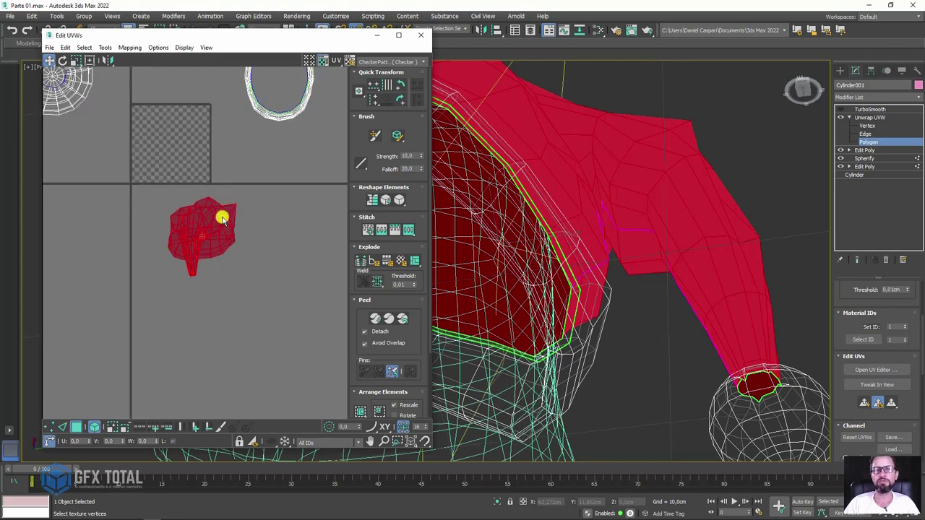
click(375, 321)
mouse_move(614, 193)
alt+middle_down()
mouse_move(667, 215)
mouse_move(652, 260)
mouse_move(732, 128)
alt+middle_up()
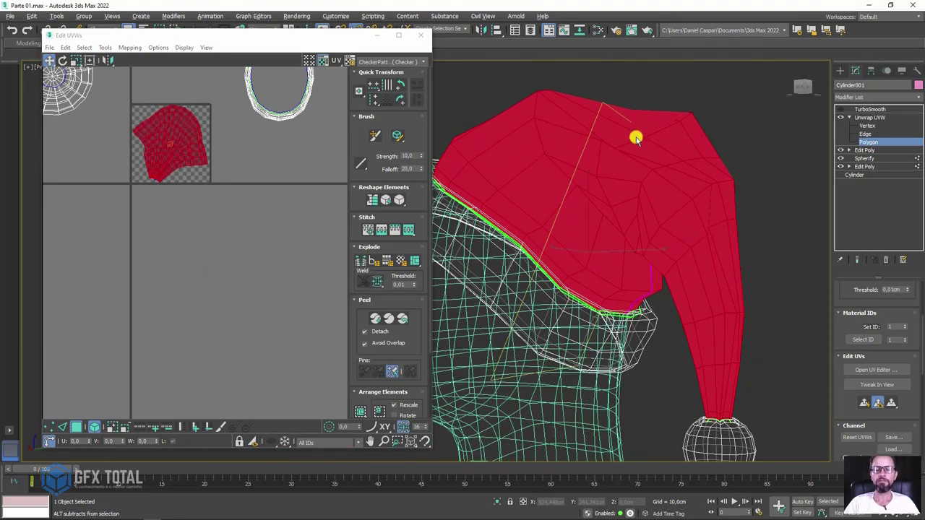
alt+middle_drag(636, 136, 644, 175)
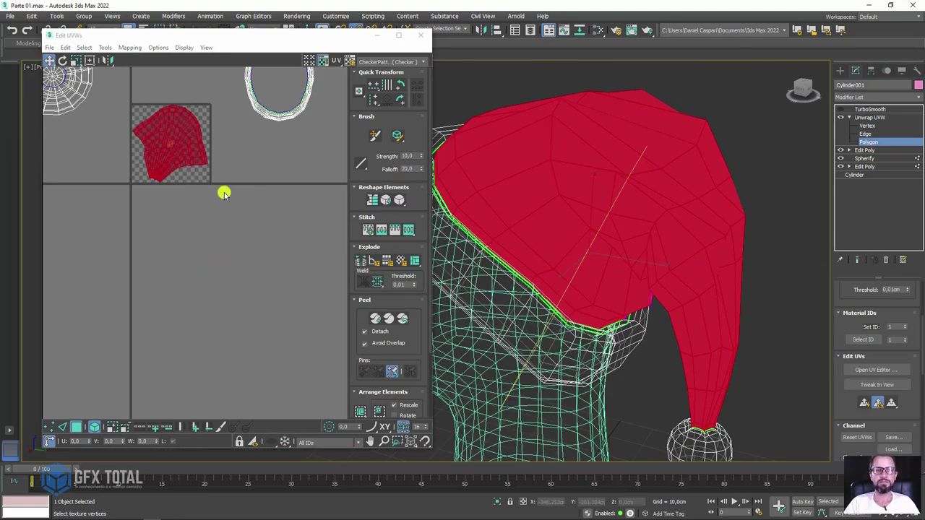
middle_drag(224, 194, 239, 227)
key(ctrl+z)
Turn off shaded selection with F2 and Peel the hat body flat inside the checker tile
alt+middle_drag(620, 192, 604, 201)
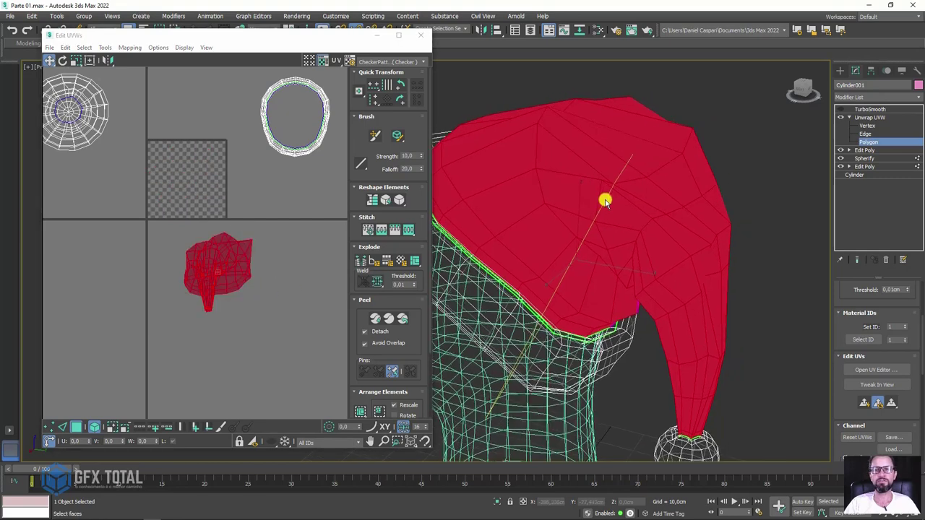
mouse_move(695, 145)
alt+middle_down()
mouse_move(684, 147)
mouse_move(669, 176)
alt+middle_up()
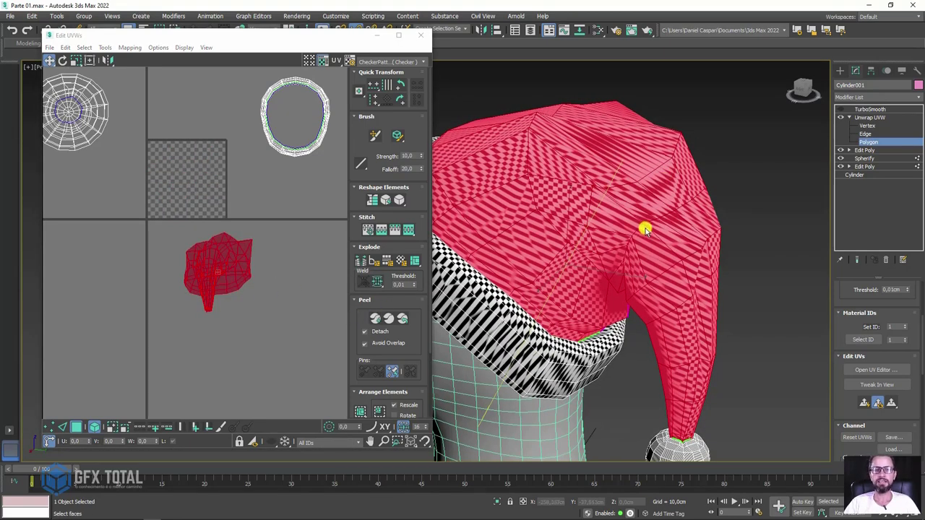
key(F2)
click(374, 319)
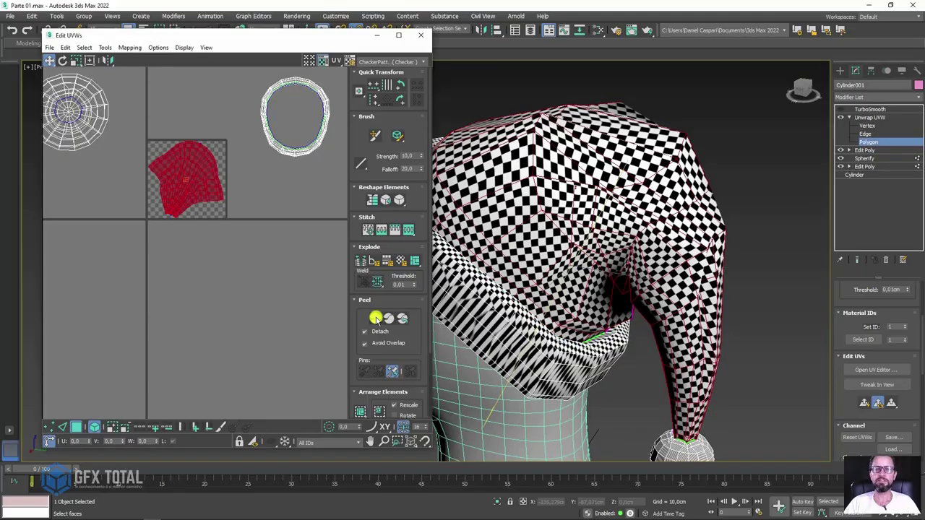
mouse_move(677, 186)
alt+middle_down()
mouse_move(677, 232)
mouse_move(597, 205)
mouse_move(557, 151)
mouse_move(628, 155)
mouse_move(719, 194)
mouse_move(640, 221)
mouse_move(578, 196)
alt+middle_up()
scroll(671, 207, up, 2)
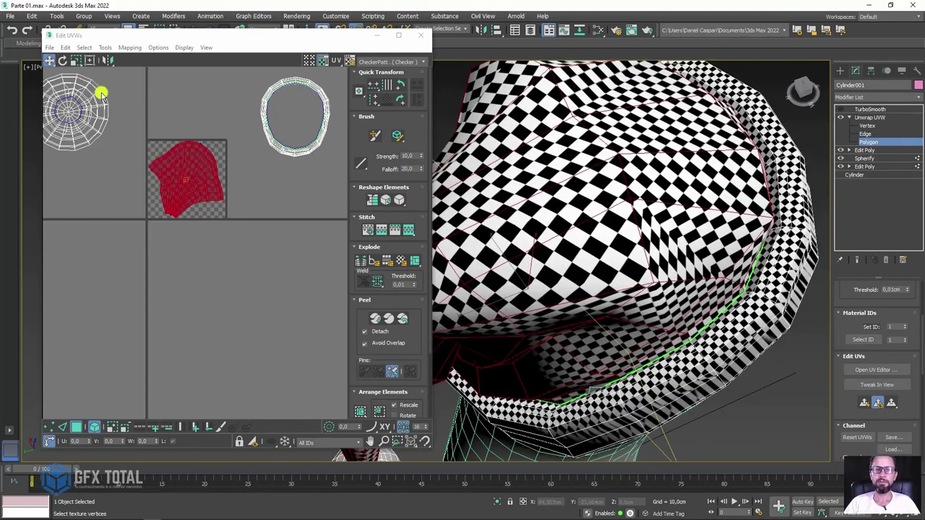
Relax the hat body's UV island by polygon angles at 100 iterations until the checker evens out
click(105, 47)
click(123, 209)
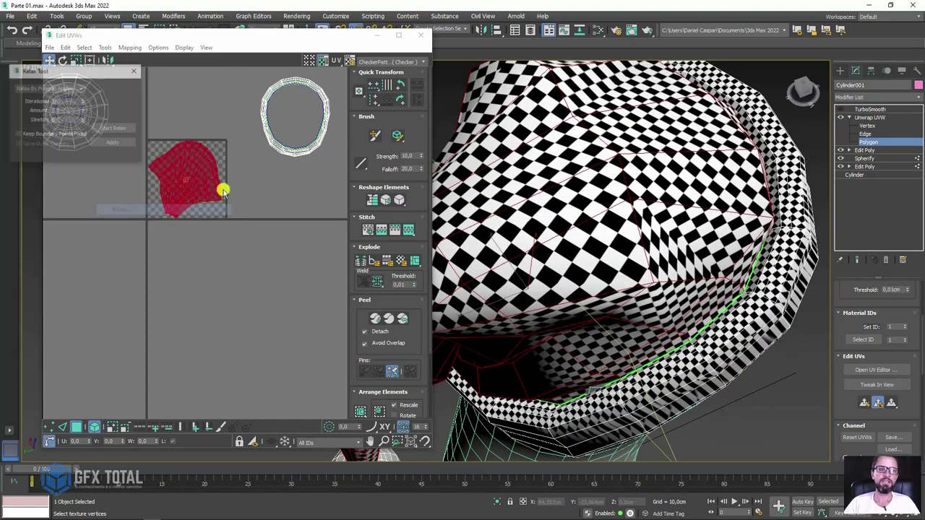
click(117, 131)
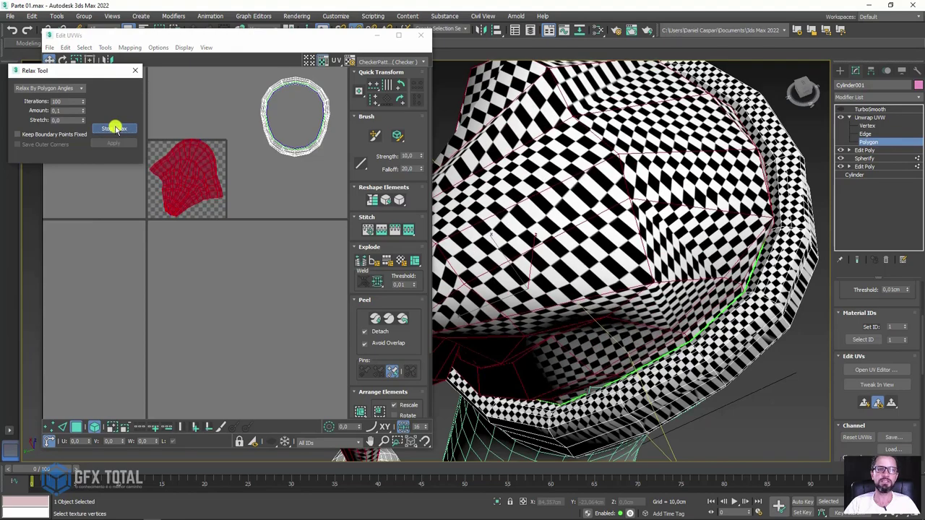
click(113, 129)
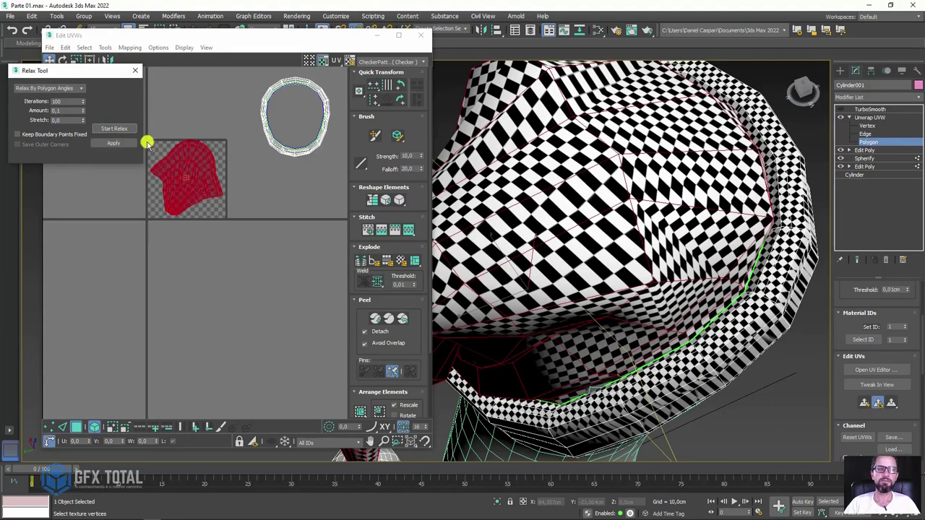
Close the Relax Tool and reposition the hat body island within the tile
mouse_move(586, 263)
alt+middle_down()
mouse_move(614, 243)
mouse_move(595, 239)
alt+middle_up()
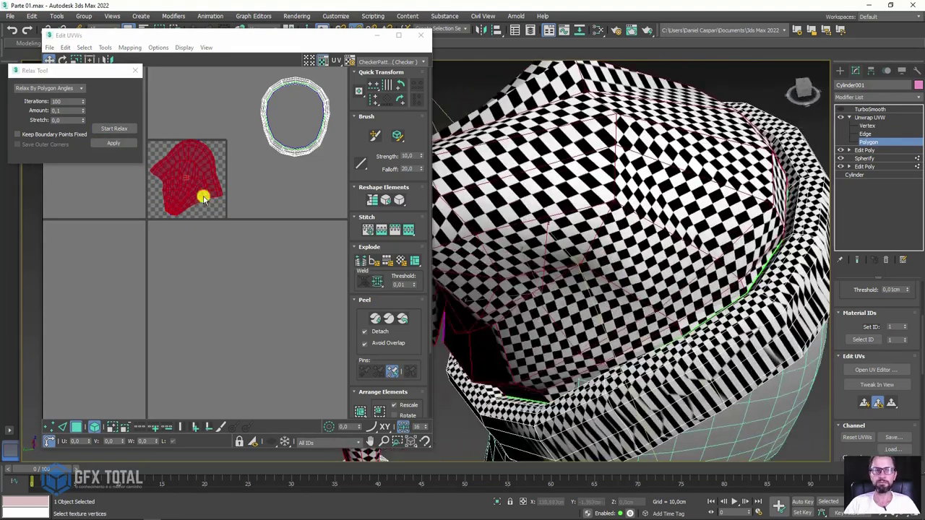
scroll(222, 170, down, 1)
mouse_move(181, 164)
mouse_down()
mouse_move(210, 165)
mouse_move(189, 159)
mouse_up()
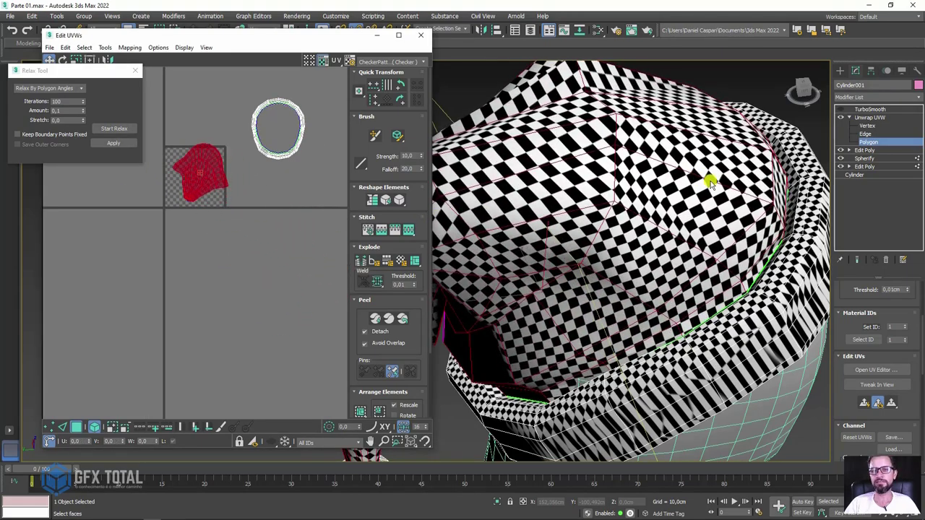
mouse_move(711, 183)
alt+middle_down()
mouse_move(761, 215)
mouse_move(580, 226)
alt+middle_up()
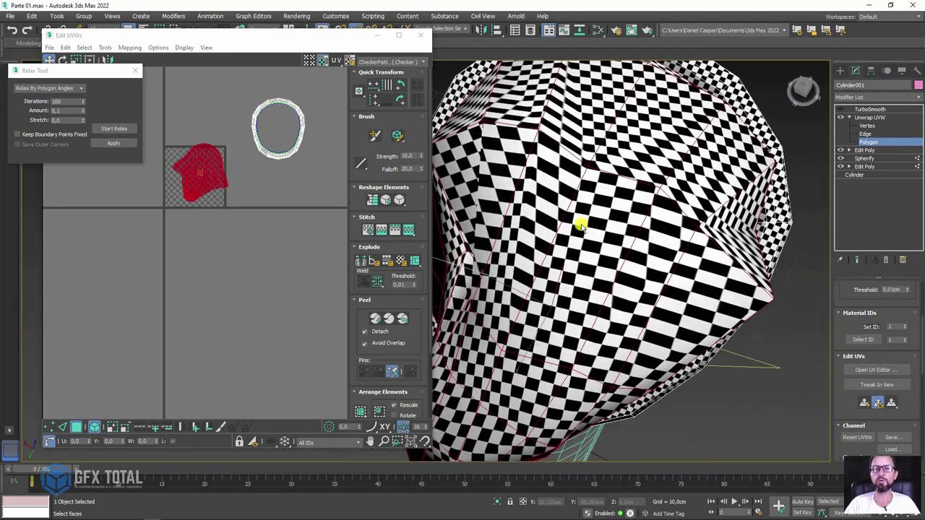
click(134, 72)
drag(207, 155, 89, 269)
scroll(185, 175, down, 2)
Select the pompom sphere's faces with shading on, then deselect one half
drag(186, 176, 112, 111)
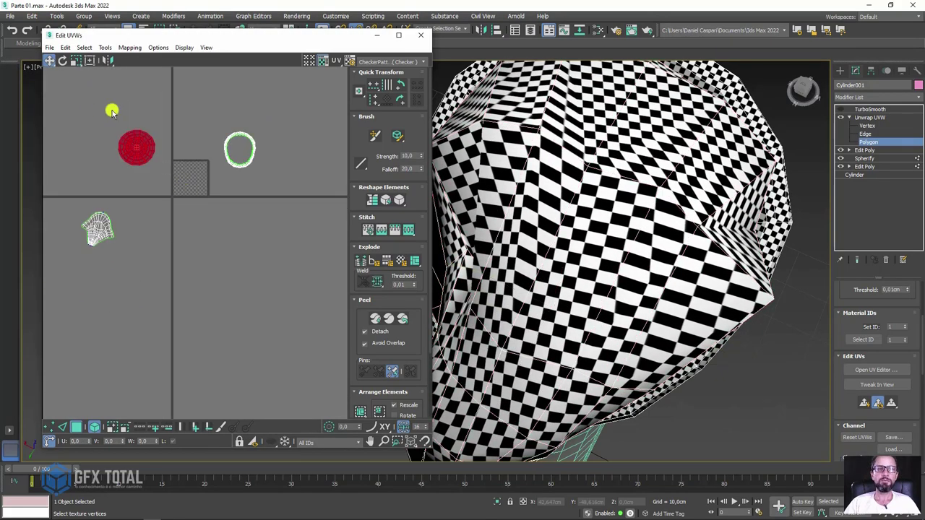
scroll(580, 264, down, 5)
mouse_move(599, 289)
alt+middle_down()
mouse_move(565, 351)
mouse_move(597, 330)
mouse_move(673, 322)
mouse_move(650, 308)
alt+middle_up()
scroll(566, 352, up, 5)
scroll(578, 341, up, 2)
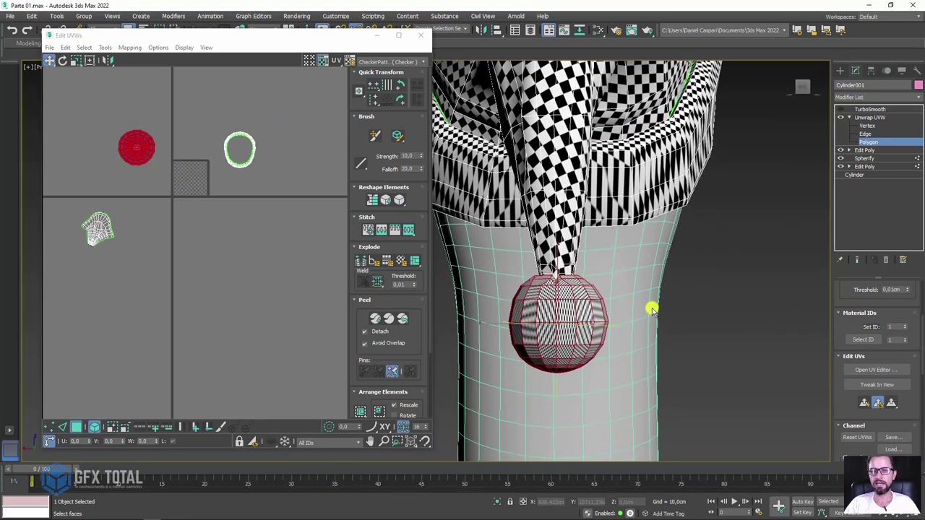
key(F2)
alt+middle_drag(639, 258, 665, 274)
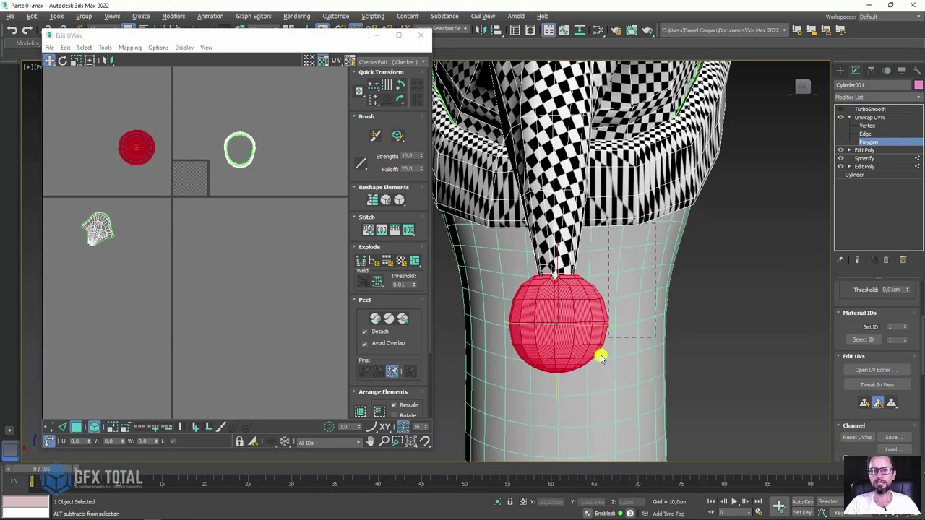
drag(599, 354, 559, 416)
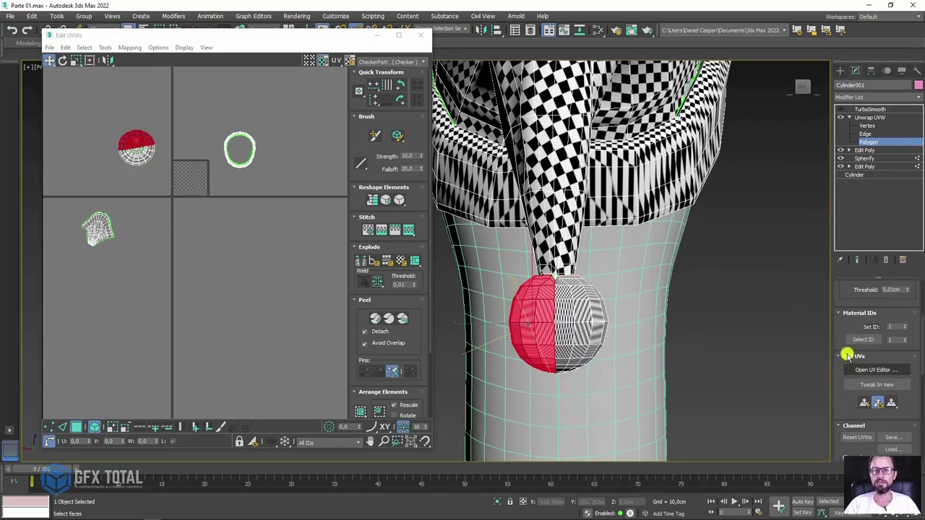
drag(840, 296, 857, 409)
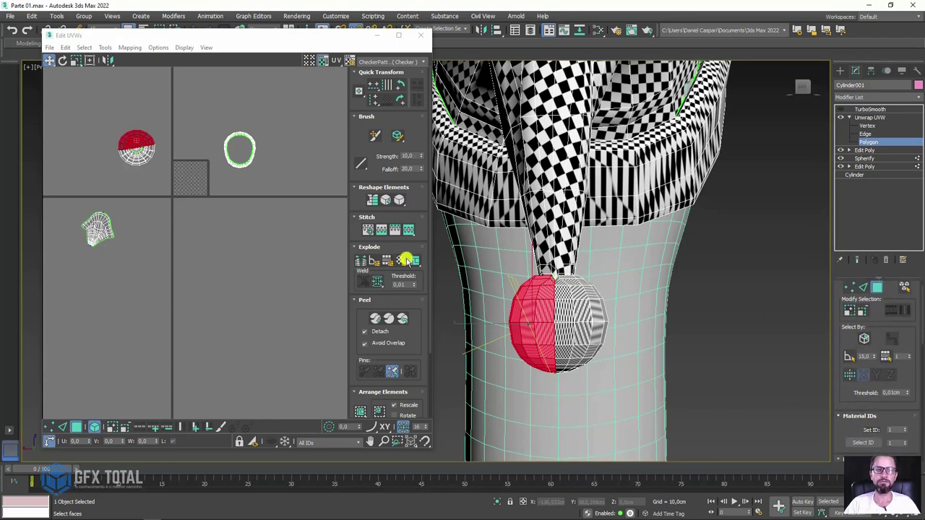
mouse_move(643, 308)
alt+middle_down()
mouse_move(722, 310)
mouse_move(655, 341)
alt+middle_up()
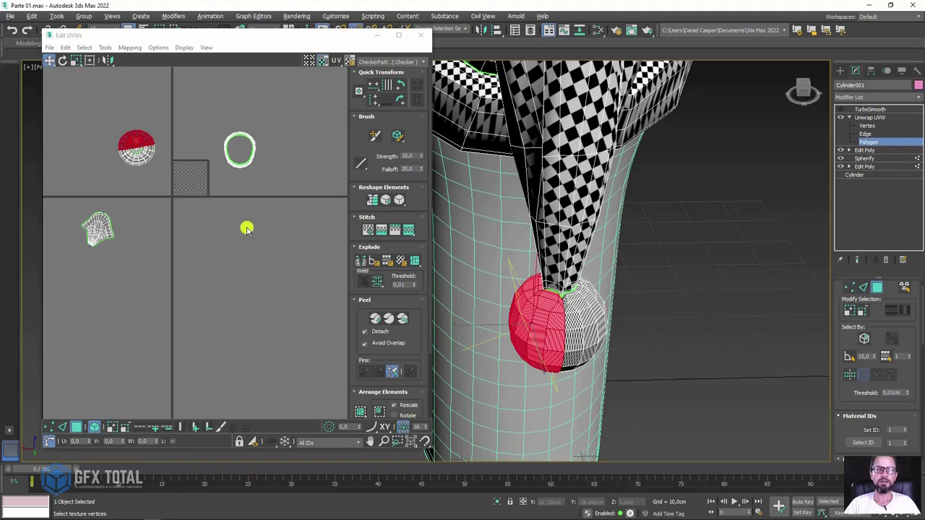
Move the pompom half's island to empty space and Peel both halves into circles
drag(150, 149, 208, 206)
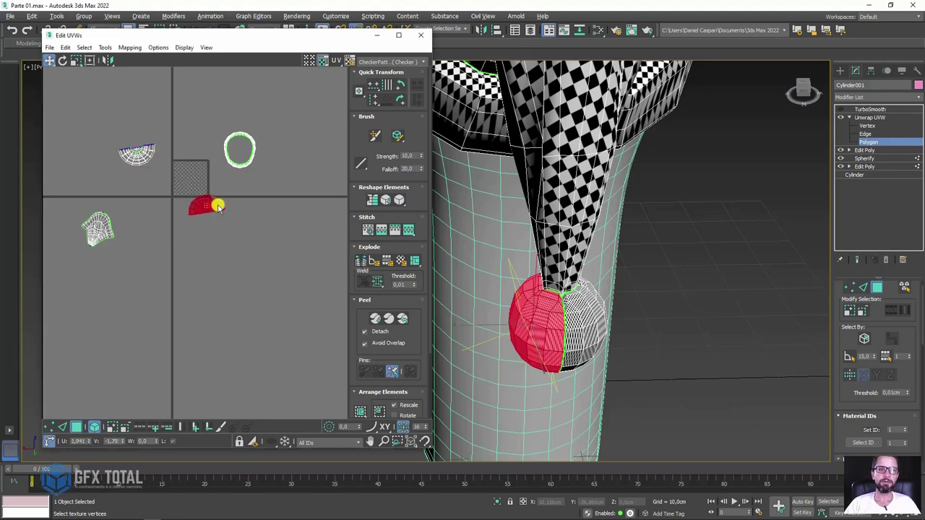
alt+middle_drag(534, 318, 570, 330)
scroll(556, 329, up, 3)
scroll(528, 318, up, 2)
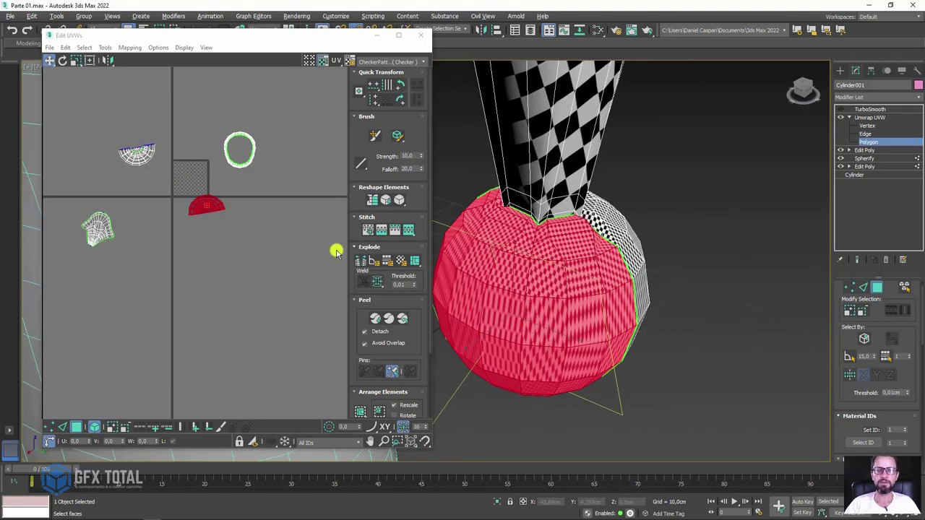
click(370, 316)
click(123, 166)
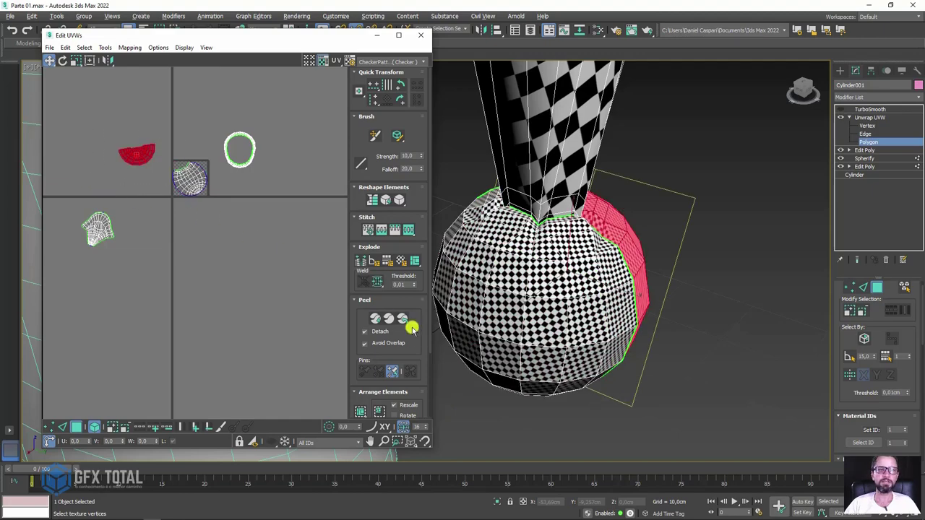
click(374, 320)
Place the two pompom halves side by side below the checker tile
mouse_move(188, 172)
mouse_down()
mouse_move(218, 200)
mouse_move(181, 207)
mouse_up()
mouse_move(539, 274)
alt+middle_down()
mouse_move(537, 307)
mouse_move(489, 299)
mouse_move(300, 201)
alt+middle_up()
ctrl+click(208, 213)
drag(208, 213, 209, 267)
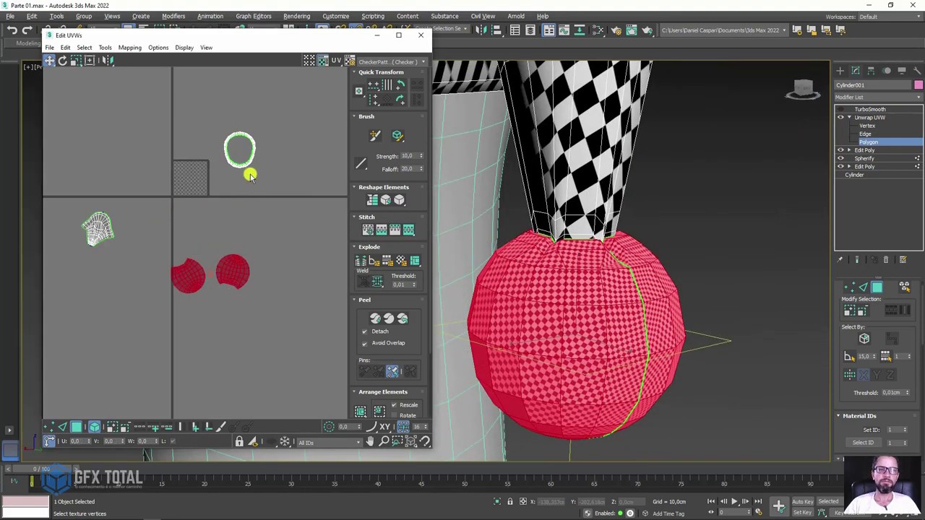
scroll(250, 174, up, 2)
scroll(514, 161, down, 3)
alt+middle_drag(514, 161, 708, 267)
scroll(707, 251, up, 5)
scroll(707, 251, up, 2)
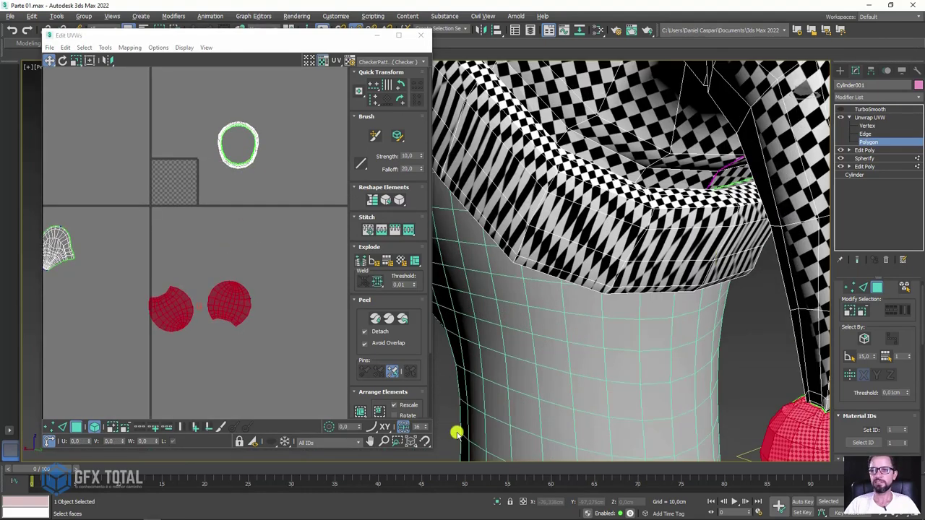
Select the cuff ring's UV edges, keeping only one seam edge selected
click(874, 289)
click(718, 247)
alt+middle_drag(718, 248, 687, 224)
scroll(210, 166, up, 5)
scroll(235, 179, up, 5)
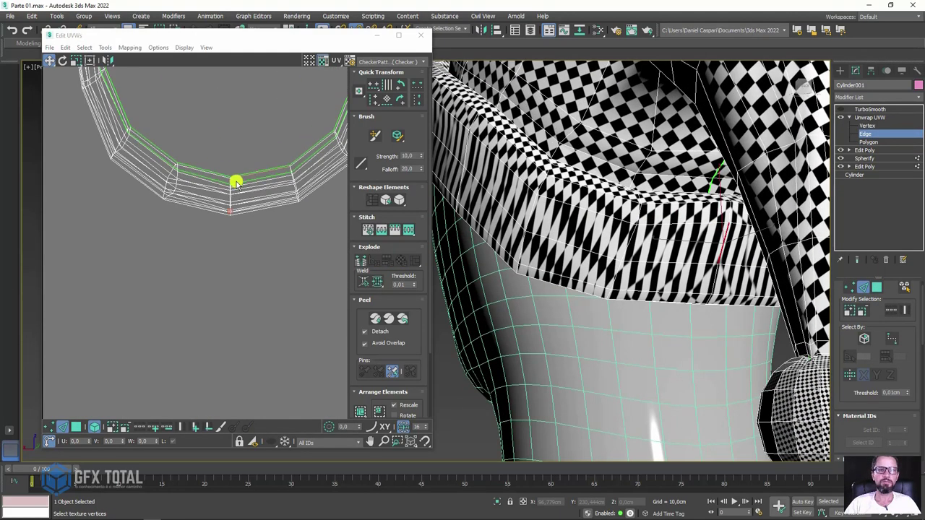
scroll(250, 146, up, 3)
drag(252, 134, 195, 283)
click(268, 148)
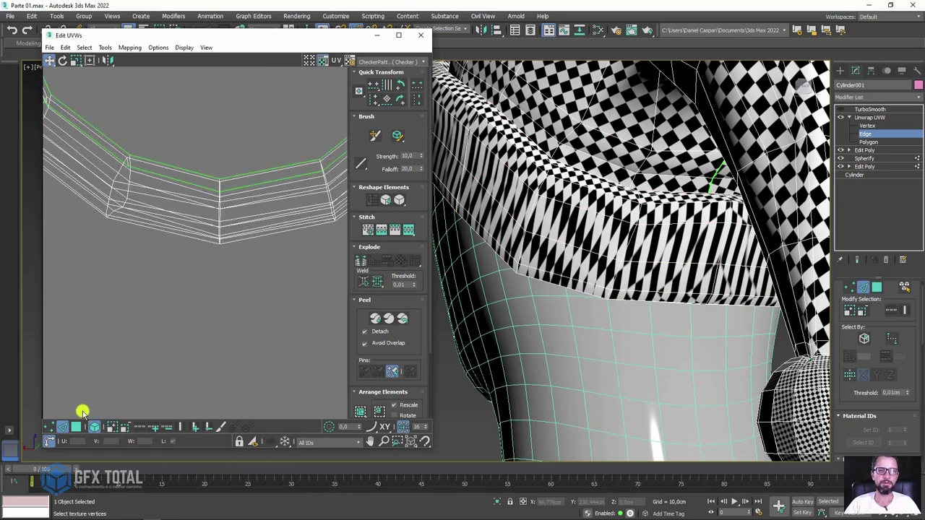
click(92, 425)
drag(213, 145, 268, 270)
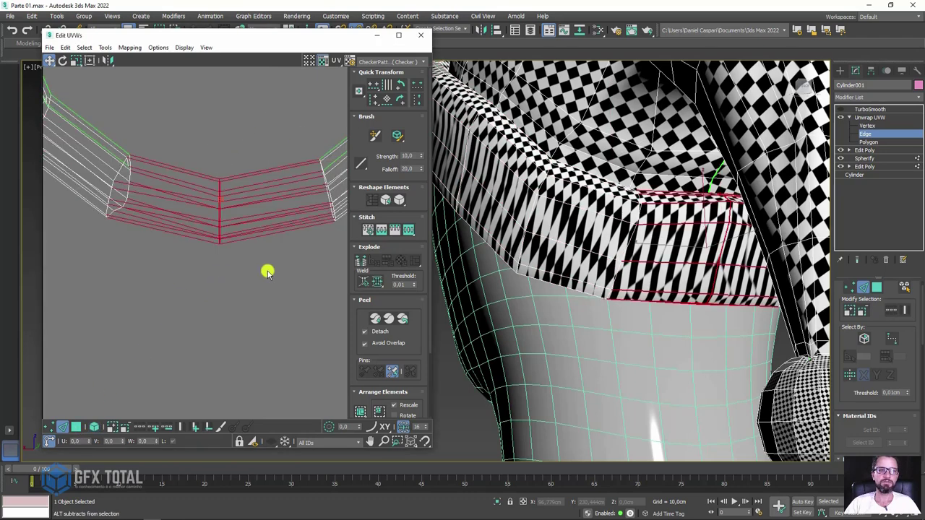
drag(179, 136, 85, 310)
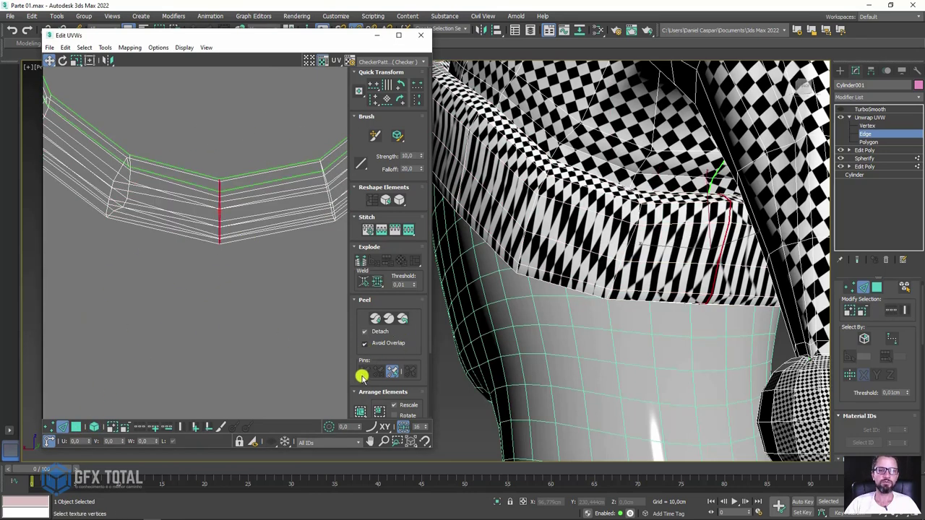
Break the cuff at that seam, Quick Peel it into a curved strip, then select all hat UV polygons
click(360, 260)
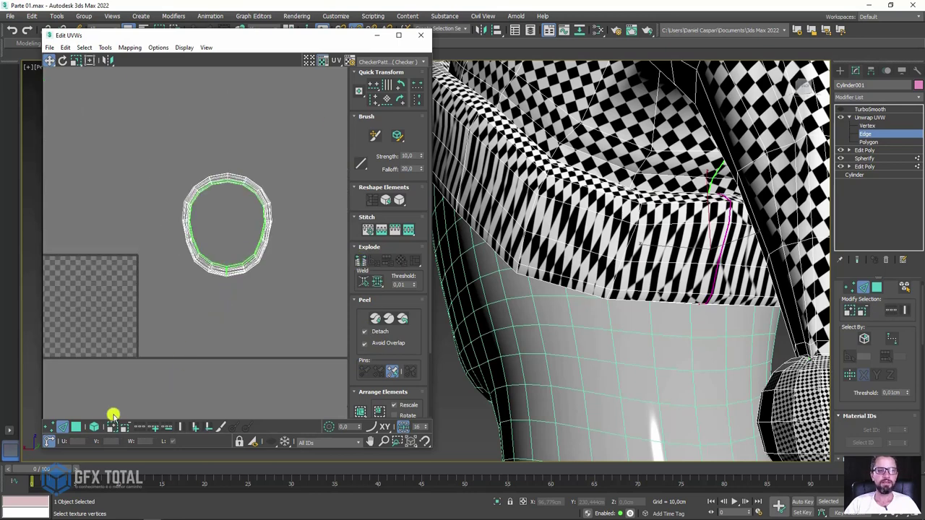
click(94, 426)
drag(216, 351, 149, 157)
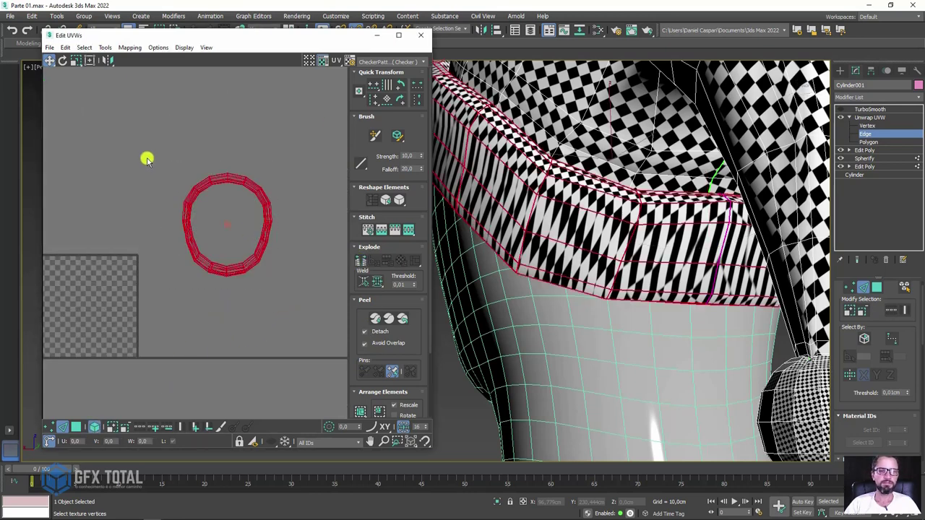
click(374, 316)
scroll(189, 249, down, 3)
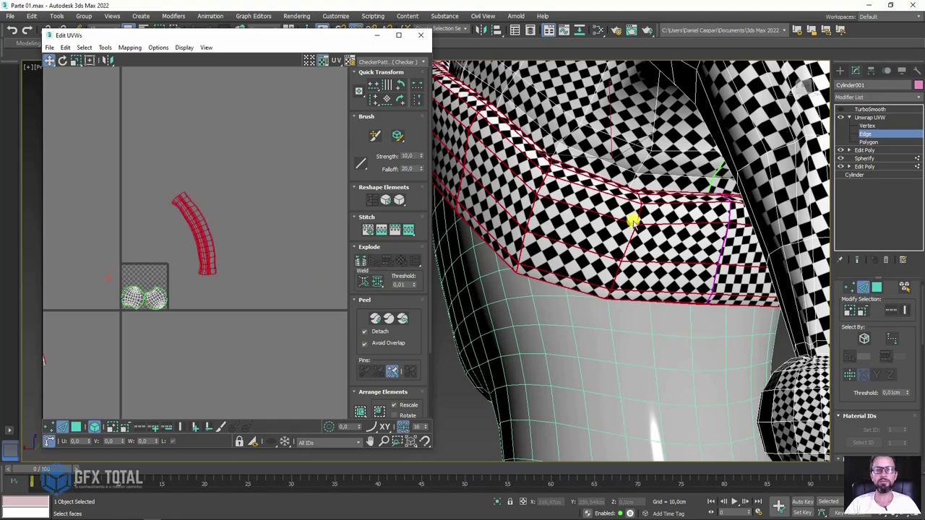
scroll(632, 220, down, 5)
alt+middle_drag(687, 223, 648, 272)
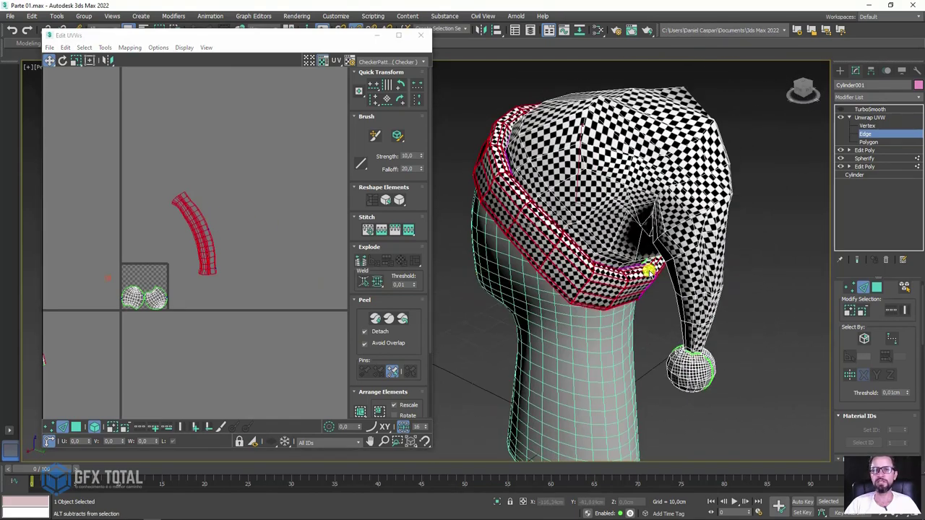
scroll(235, 267, down, 2)
scroll(239, 275, down, 2)
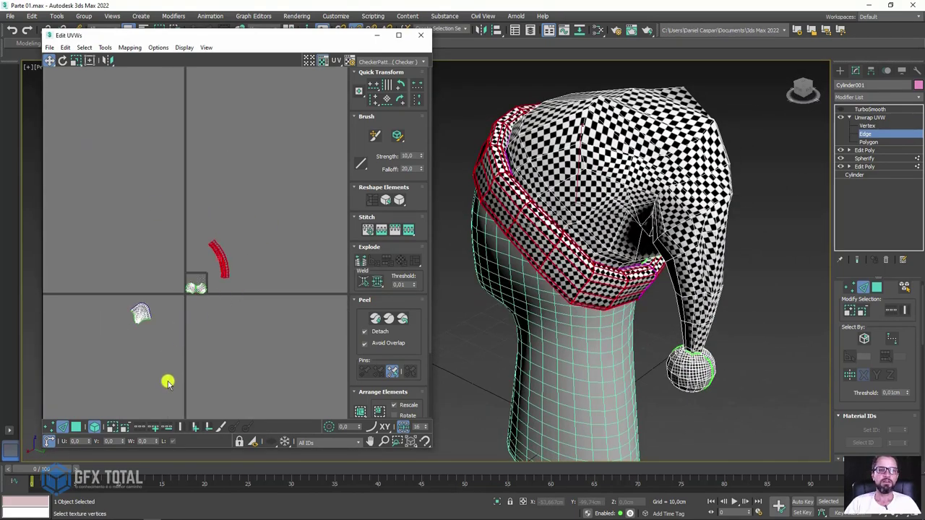
click(86, 425)
drag(98, 206, 307, 389)
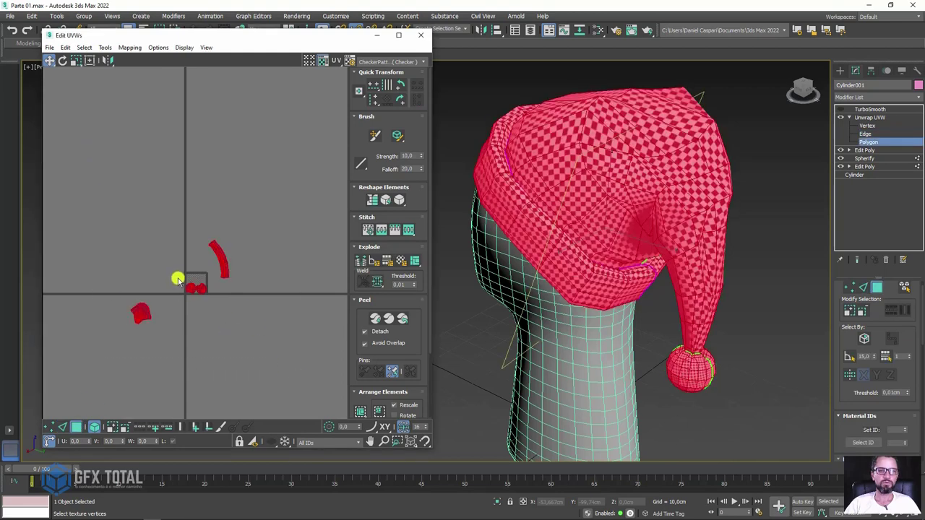
Relax all selected hat UV shells with Start Relax, then close the Relax Tool
click(104, 48)
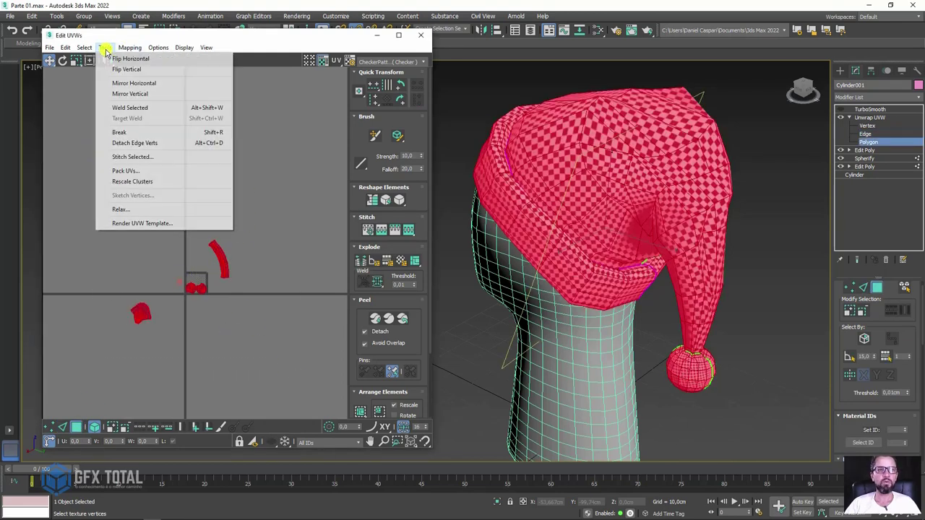
click(120, 209)
click(114, 128)
click(114, 128)
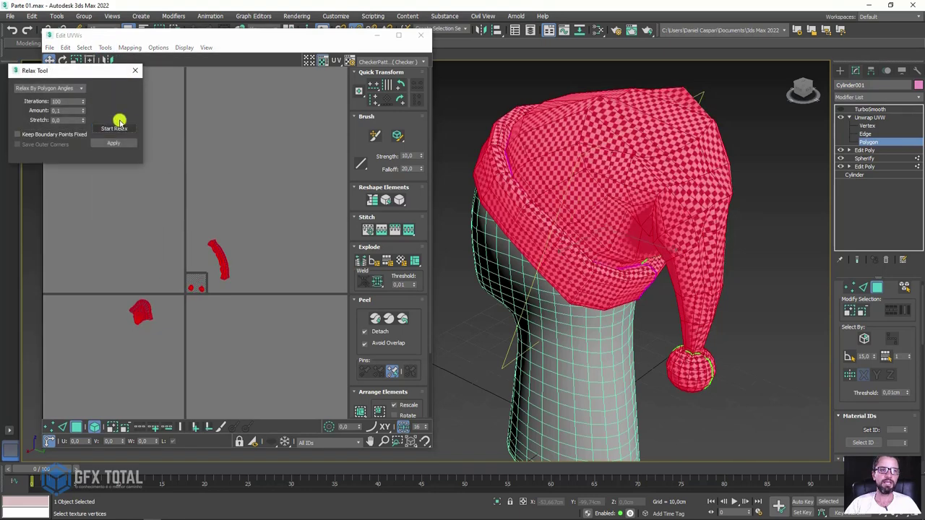
click(132, 69)
scroll(201, 296, up, 2)
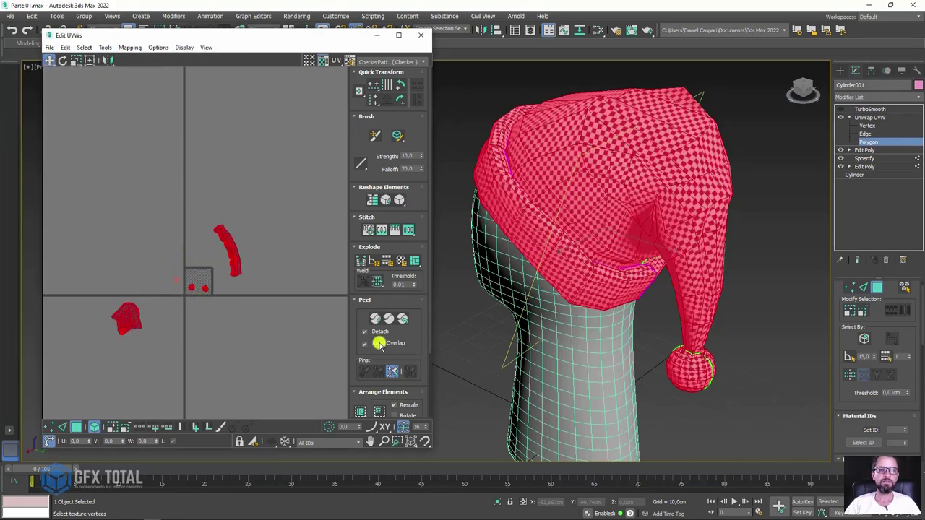
scroll(414, 351, down, 3)
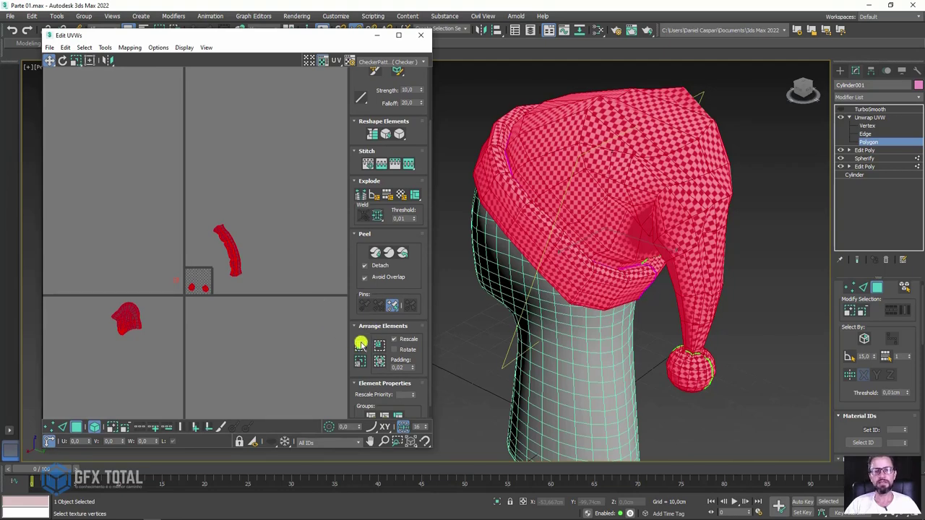
Pack the hat body, brim strip and pompom halves together inside the checker square
click(360, 344)
scroll(177, 278, up, 4)
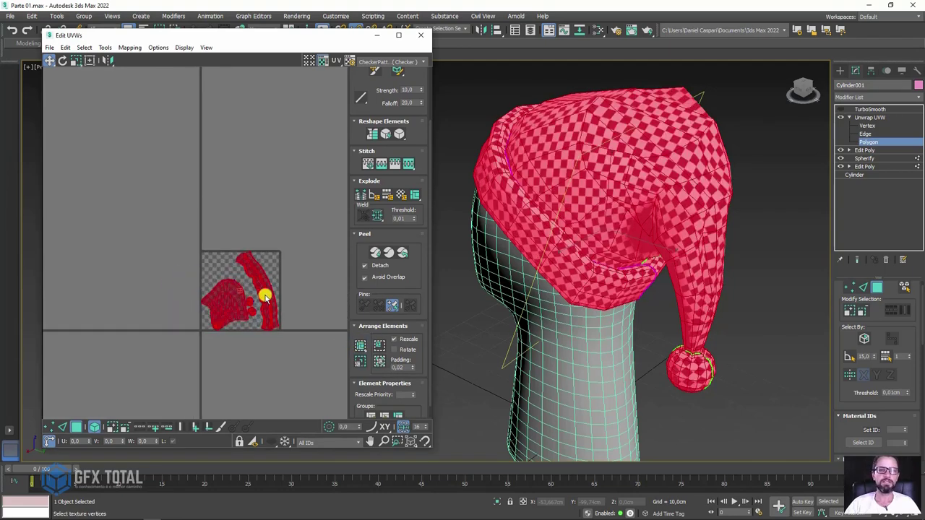
scroll(265, 297, up, 4)
scroll(246, 316, down, 1)
scroll(253, 206, down, 1)
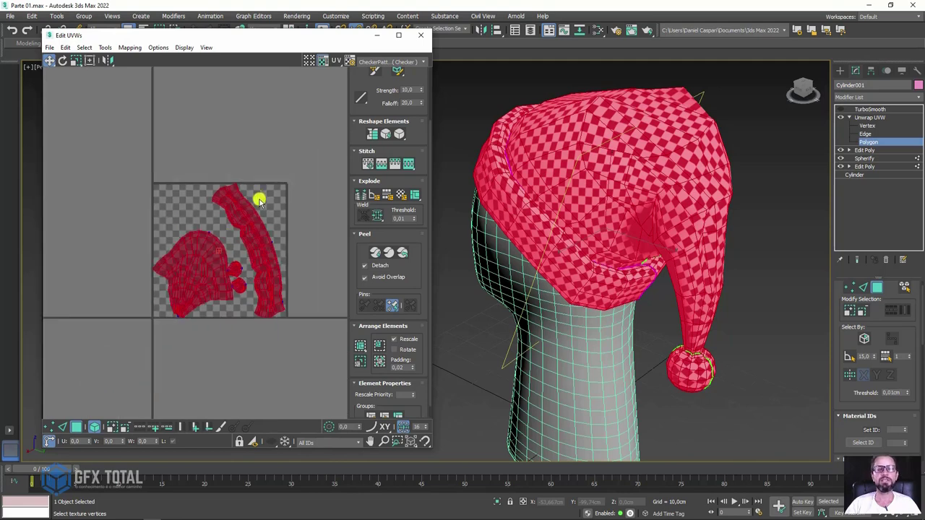
middle_drag(304, 158, 271, 120)
click(326, 61)
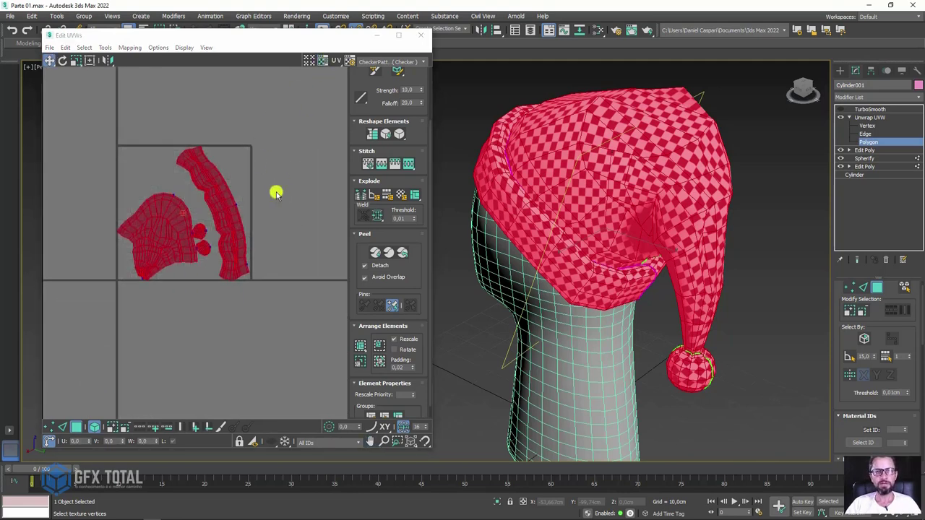
mouse_move(123, 208)
mouse_down()
mouse_move(237, 208)
mouse_move(171, 145)
mouse_move(117, 189)
mouse_move(113, 279)
mouse_move(260, 270)
mouse_move(249, 205)
mouse_up()
drag(268, 165, 311, 148)
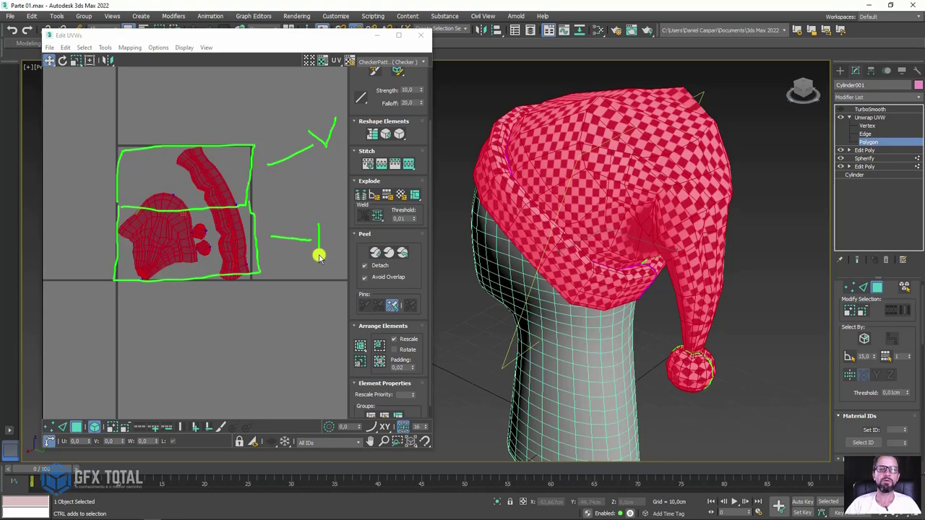
key(Escape)
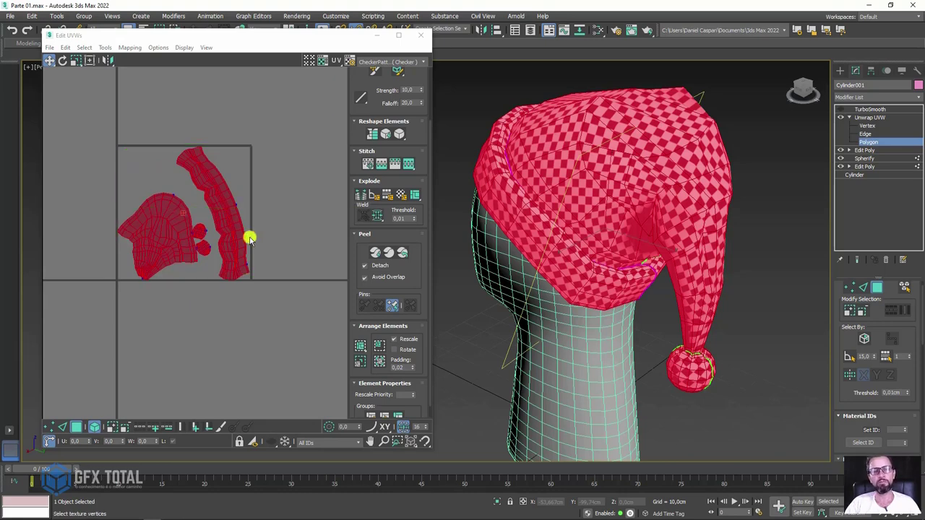
scroll(216, 238, up, 3)
Move the hat body UV shell up and to the right, then rotate it
click(128, 289)
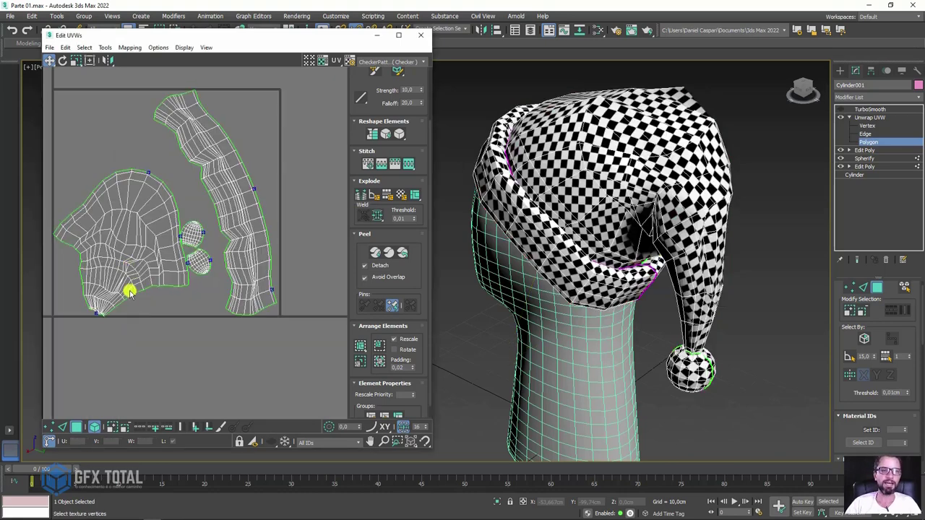
click(127, 262)
drag(124, 278, 156, 173)
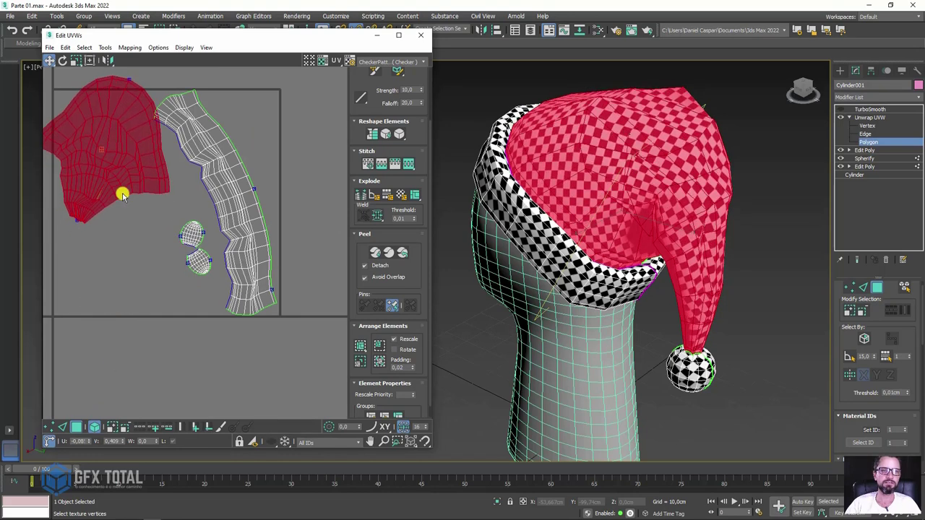
click(63, 61)
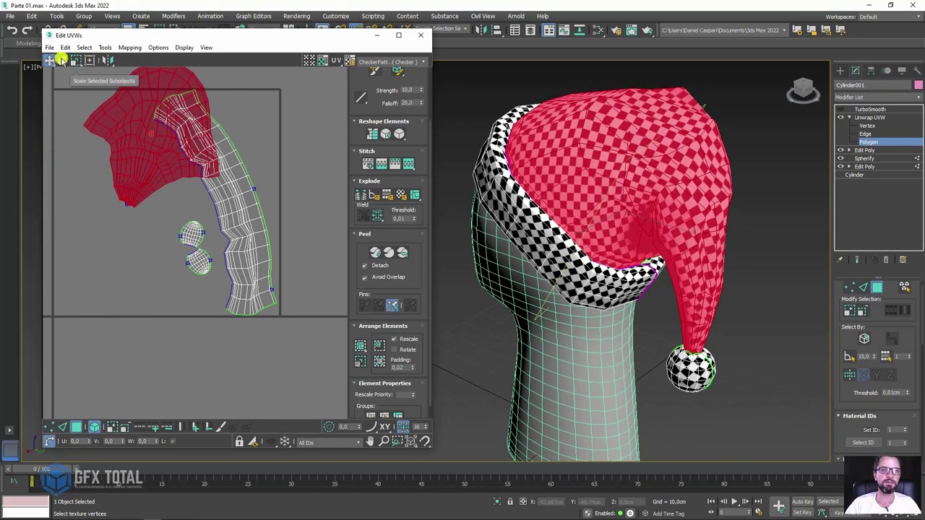
drag(145, 83, 177, 96)
Rotate the cuff strip UV shell so it lies horizontally
scroll(282, 189, down, 1)
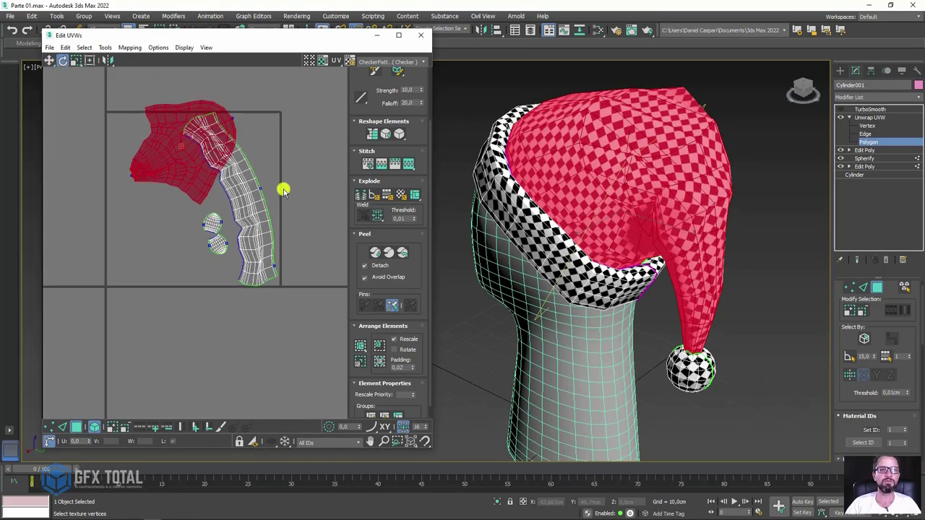
scroll(281, 189, down, 1)
key(ctrl+a)
alt+click(177, 148)
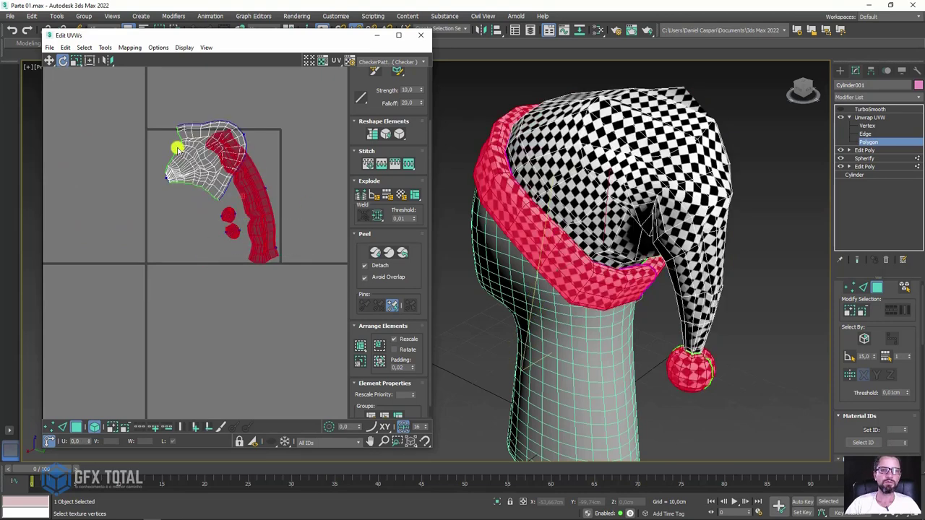
mouse_move(222, 173)
mouse_down()
mouse_move(289, 208)
mouse_move(241, 244)
mouse_move(271, 264)
mouse_up()
Shrink all shells to fit the UV square, lower the cuff strip, and close Edit UVWs
click(49, 61)
key(ctrl+a)
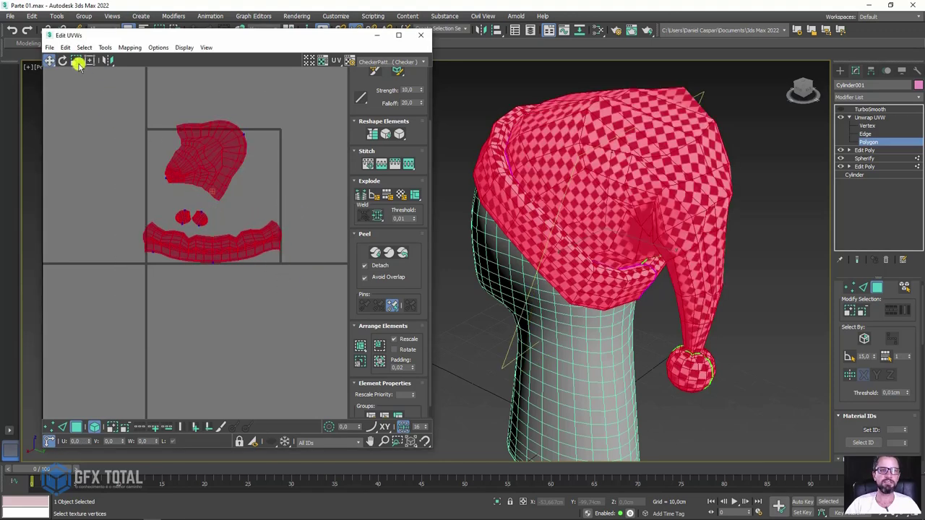
mouse_move(219, 153)
mouse_down()
mouse_move(217, 188)
mouse_move(219, 173)
mouse_up()
click(238, 190)
mouse_move(134, 207)
mouse_down()
mouse_move(283, 250)
mouse_move(252, 239)
mouse_up()
click(295, 202)
mouse_move(532, 207)
alt+middle_down()
mouse_move(641, 231)
mouse_move(611, 219)
mouse_move(609, 275)
mouse_move(585, 253)
alt+middle_up()
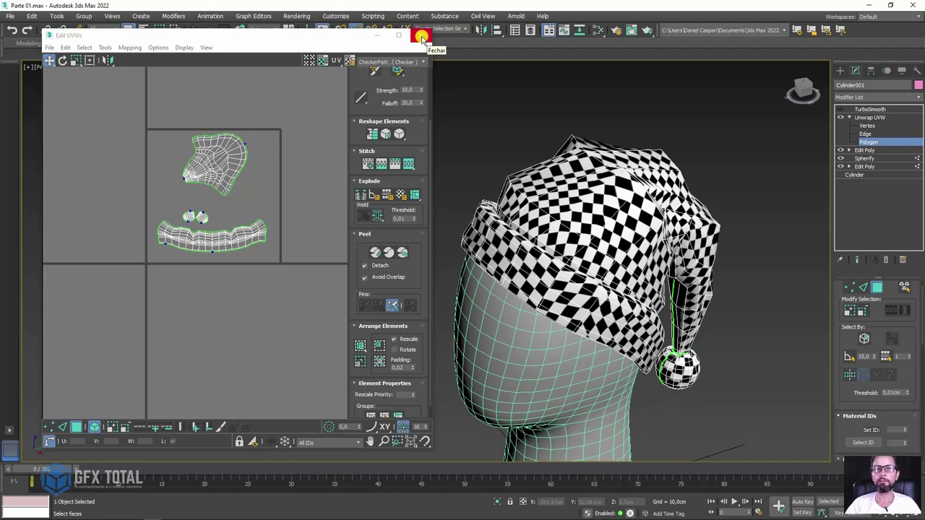
click(421, 36)
Open the Slate Material Editor and unplug the Checker map from Material #25's diffuse
alt+middle_drag(599, 213, 619, 245)
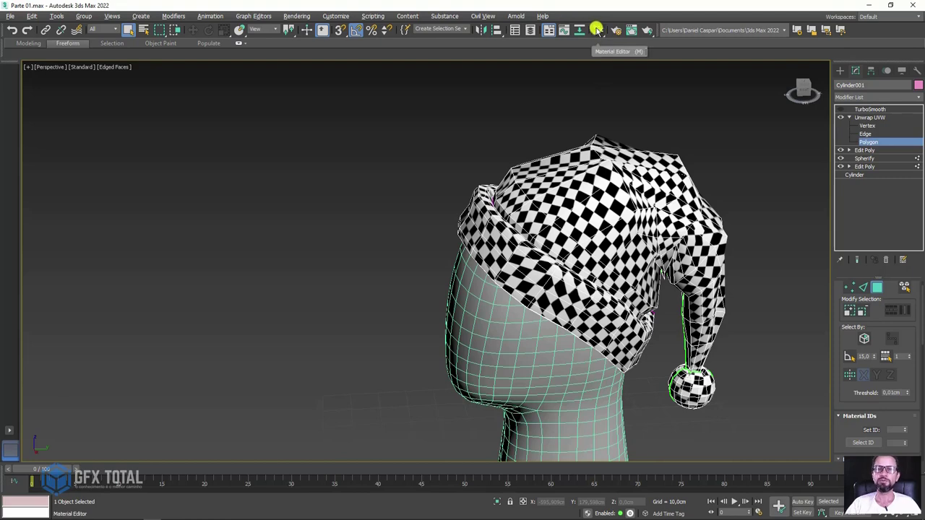
click(596, 29)
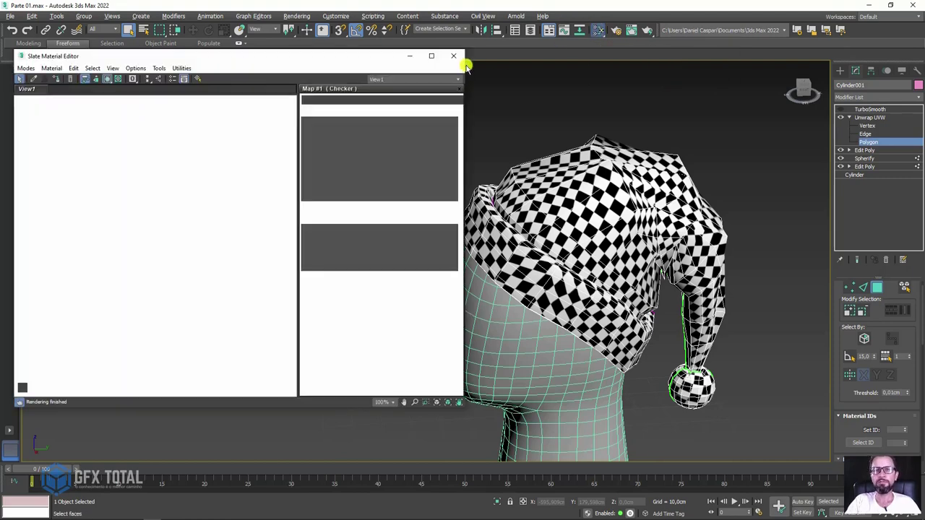
drag(323, 56, 376, 98)
mouse_move(274, 180)
middle_down()
mouse_move(215, 162)
mouse_move(258, 264)
middle_up()
mouse_move(177, 225)
mouse_down()
mouse_move(130, 231)
mouse_move(116, 181)
mouse_up()
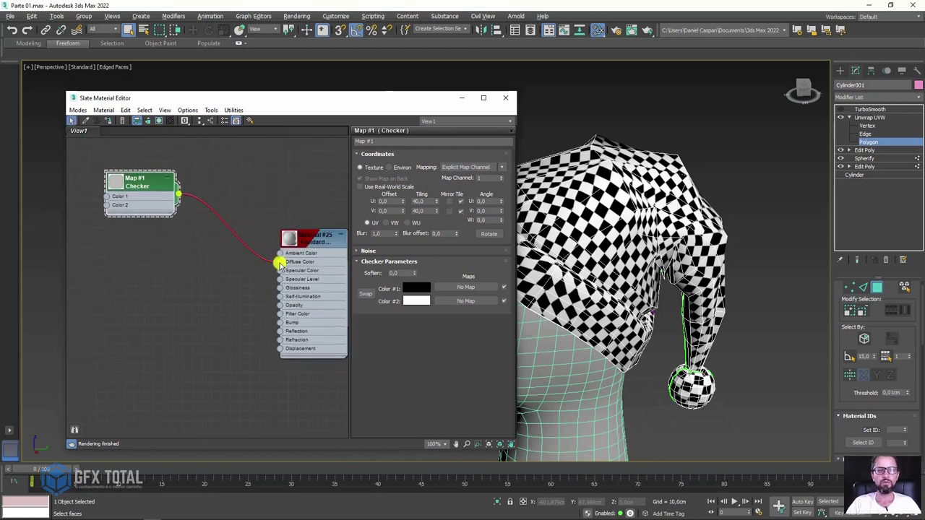
drag(280, 261, 224, 215)
scroll(279, 266, up, 1)
scroll(281, 262, up, 1)
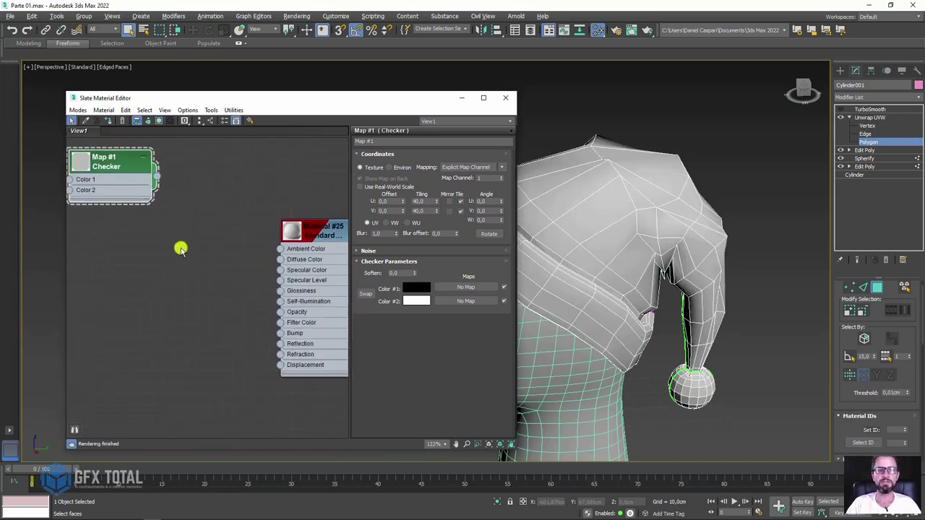
drag(281, 263, 181, 246)
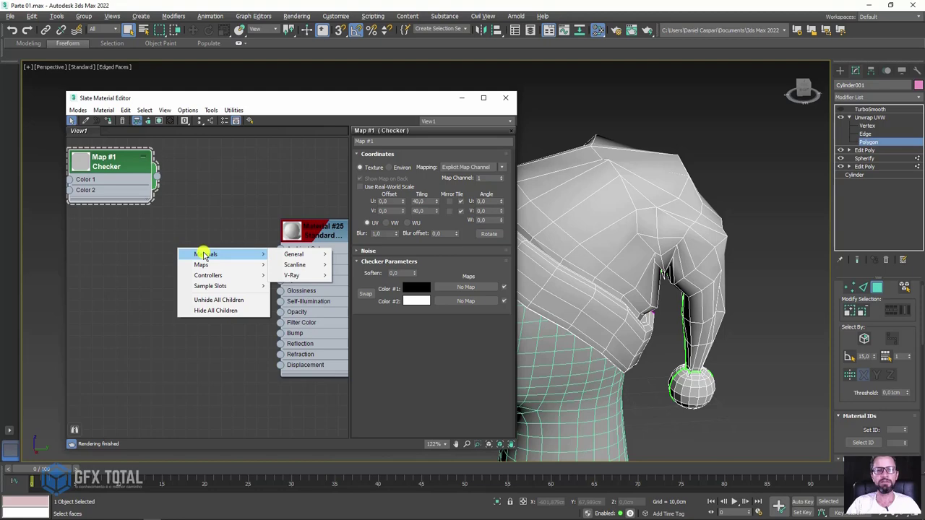
mouse_move(294, 276)
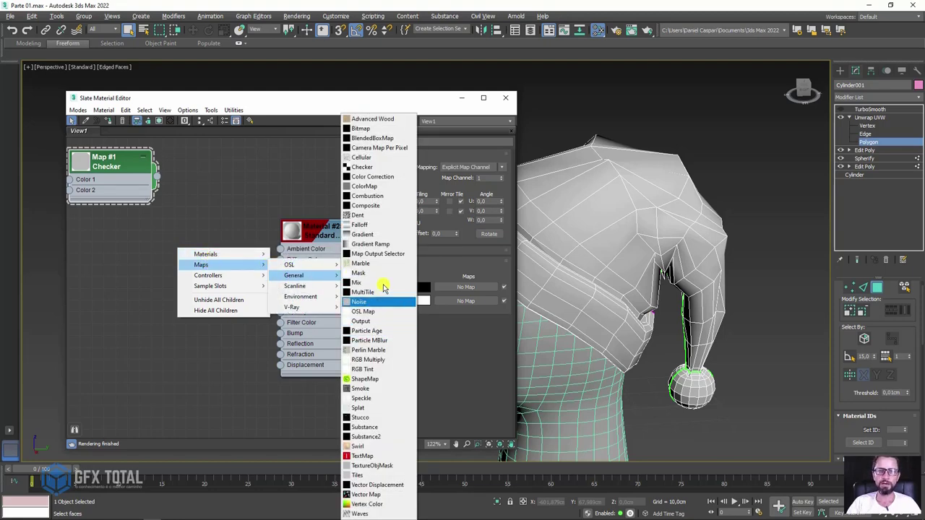
Add a Gradient Ramp map node (Map #2) and review its mapping channel options
click(373, 245)
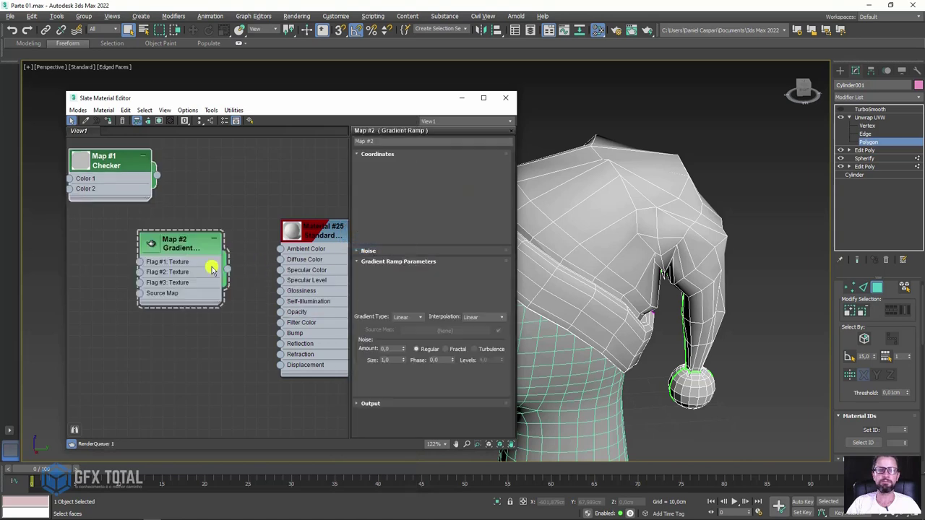
mouse_move(176, 250)
mouse_down()
mouse_move(163, 265)
mouse_move(161, 240)
mouse_up()
double_click(162, 262)
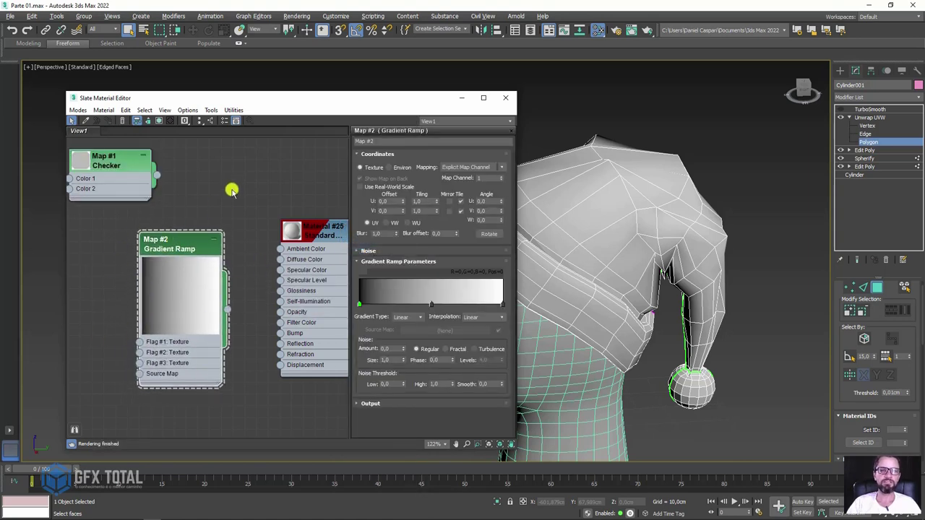
middle_drag(231, 190, 250, 169)
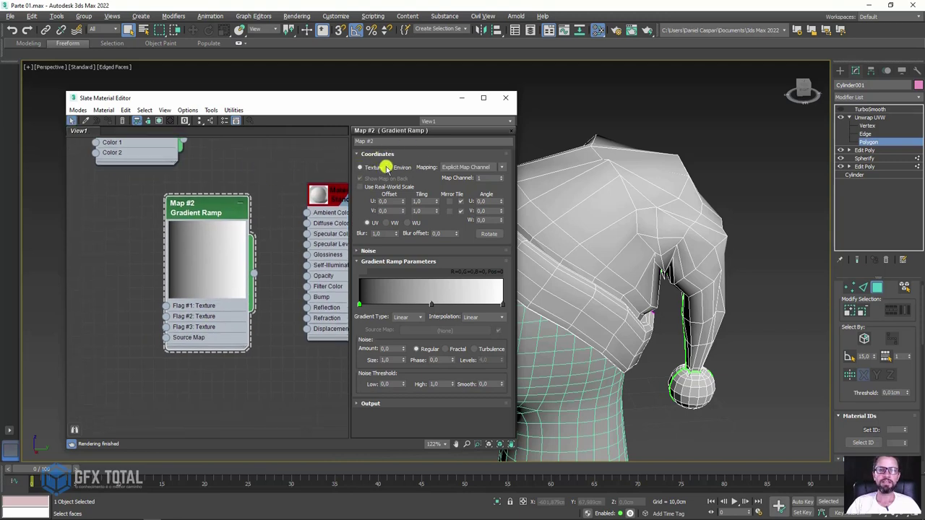
click(470, 168)
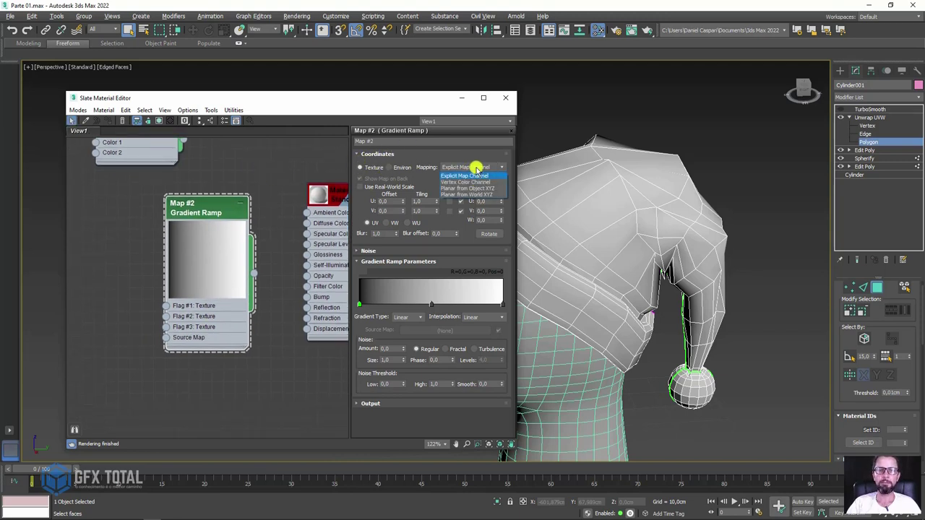
click(476, 166)
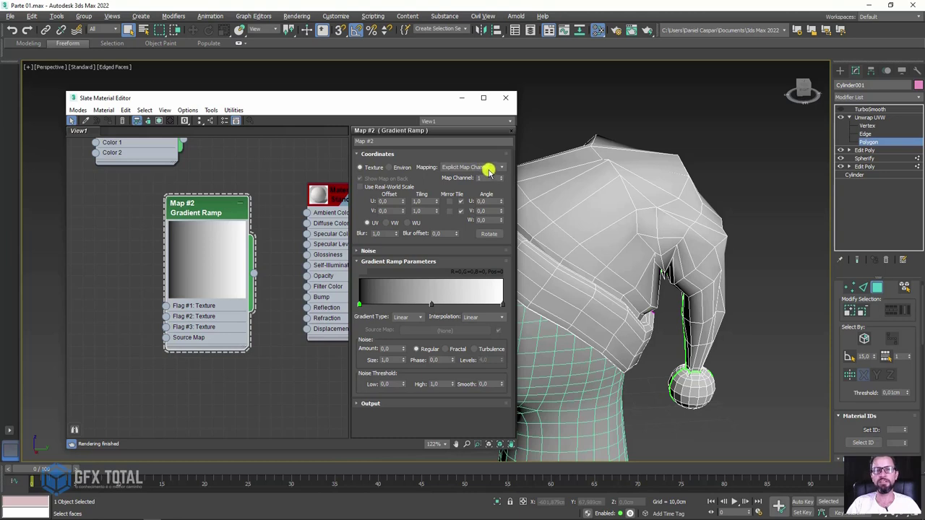
drag(437, 172, 495, 165)
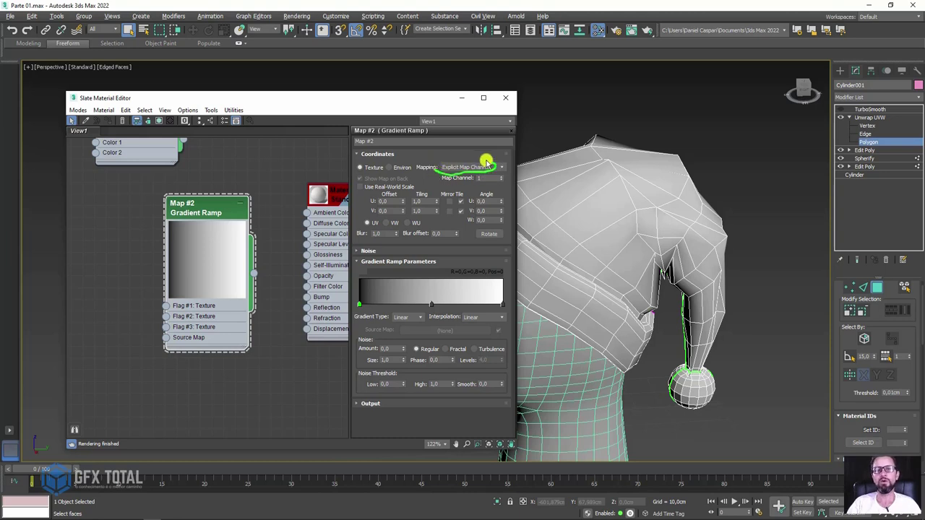
drag(576, 170, 609, 144)
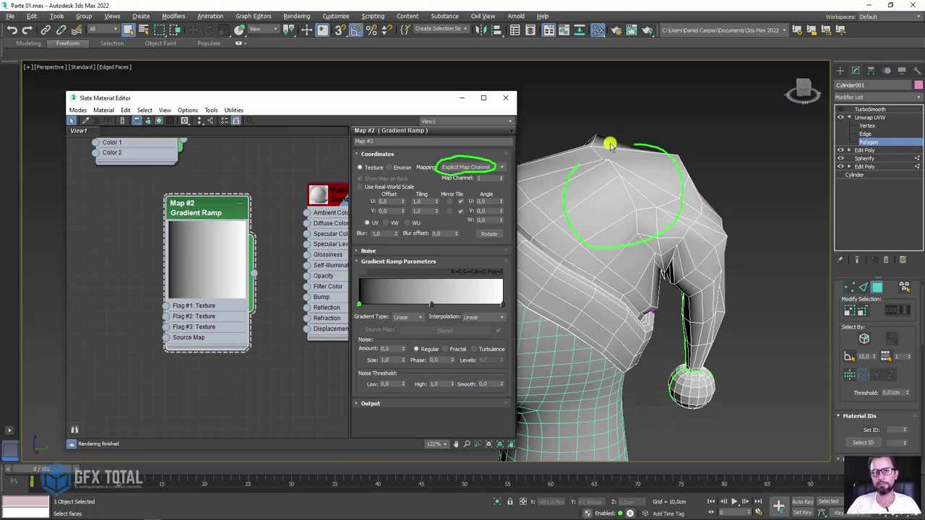
key(Escape)
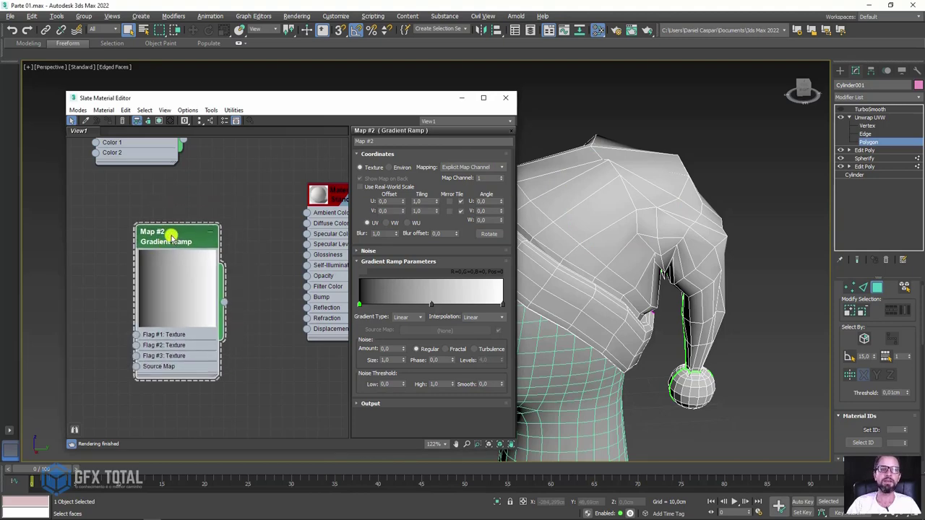
drag(221, 204, 197, 204)
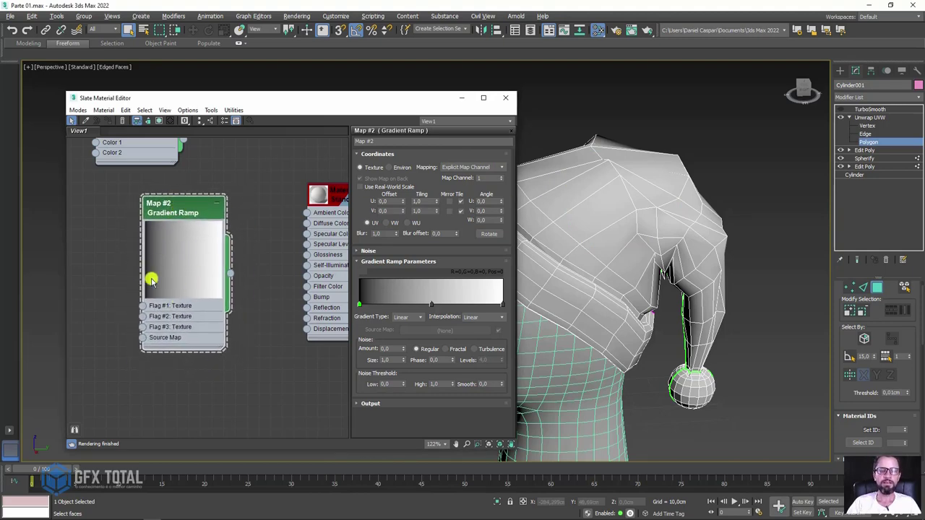
Wire the Gradient Ramp into the material's Diffuse Color and show it shaded in the viewport
alt+middle_drag(541, 234, 324, 250)
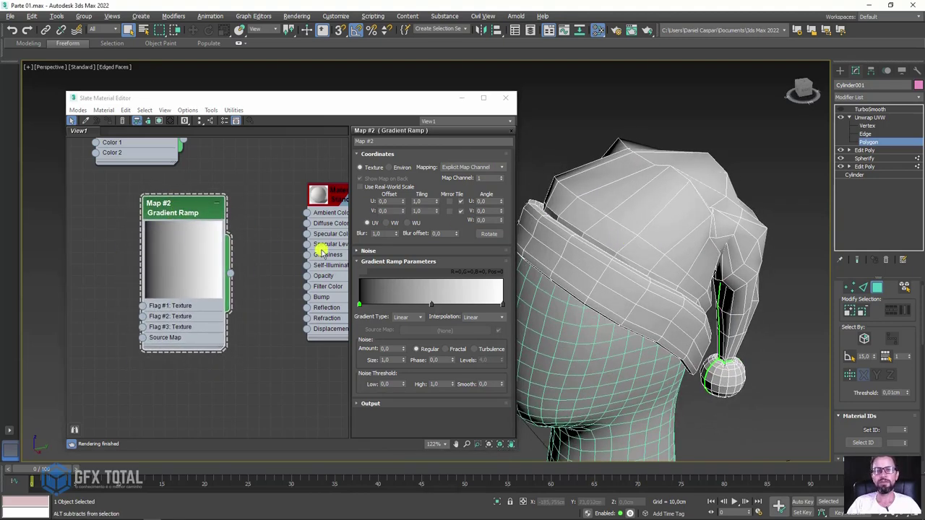
drag(615, 157, 677, 195)
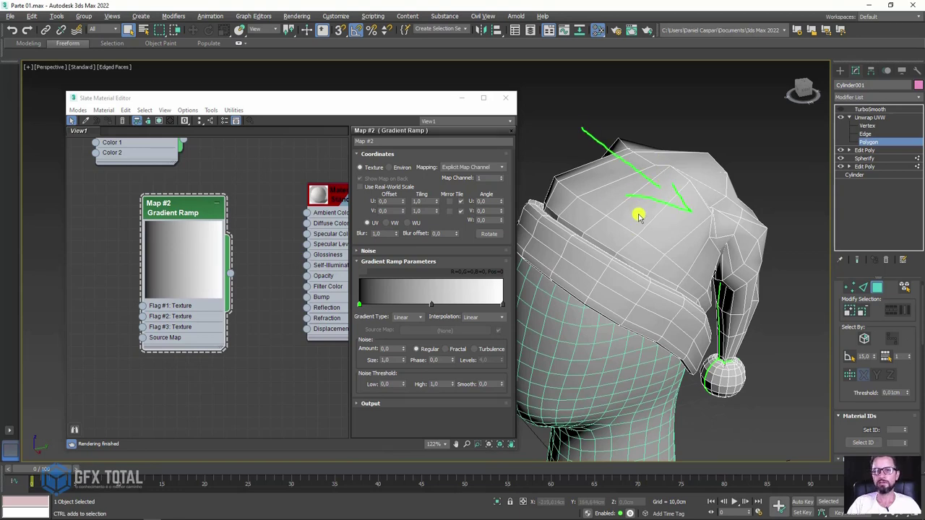
drag(234, 272, 257, 267)
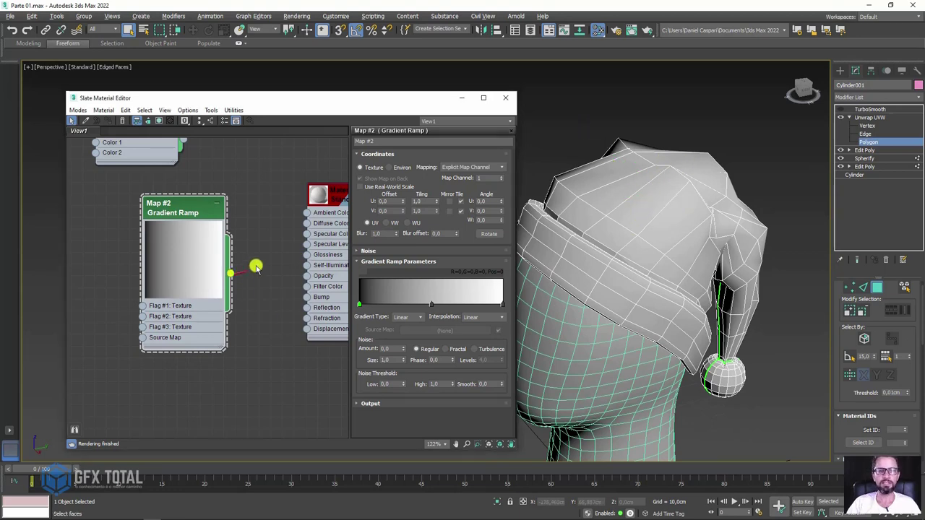
drag(304, 226, 306, 223)
alt+middle_drag(679, 246, 739, 267)
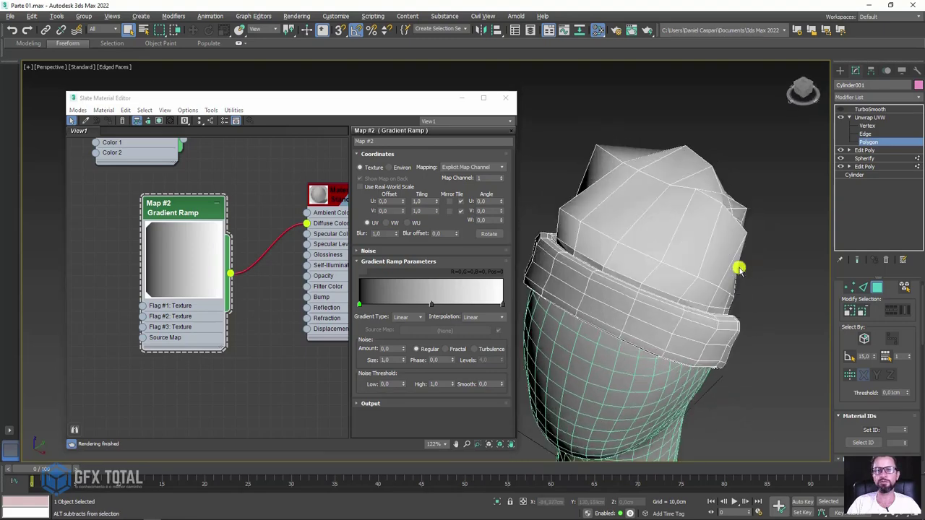
click(156, 122)
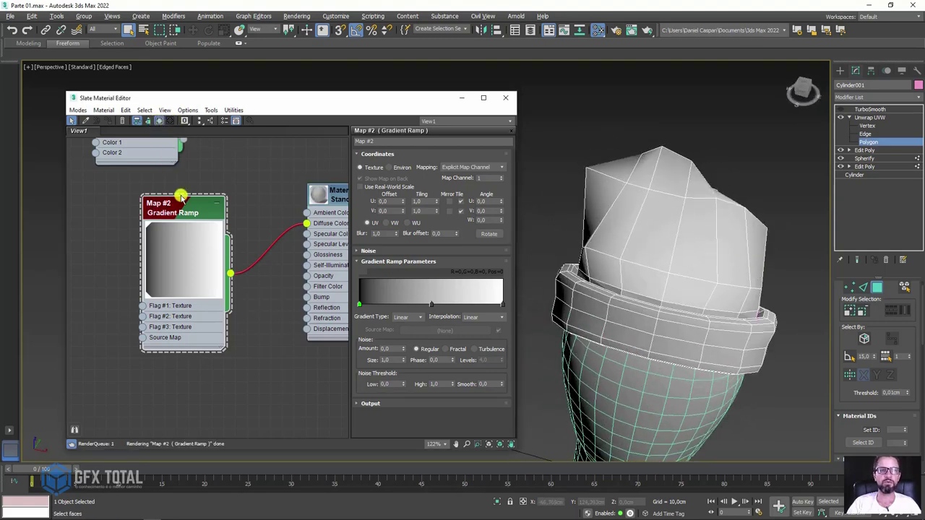
Set the Gradient Ramp interpolation to Solid for hard colour edges
mouse_move(687, 250)
alt+middle_down()
mouse_move(768, 210)
mouse_move(778, 180)
mouse_move(785, 190)
mouse_move(702, 201)
mouse_move(705, 214)
alt+middle_up()
mouse_move(702, 217)
mouse_down()
mouse_move(660, 264)
mouse_move(698, 248)
mouse_move(695, 223)
mouse_up()
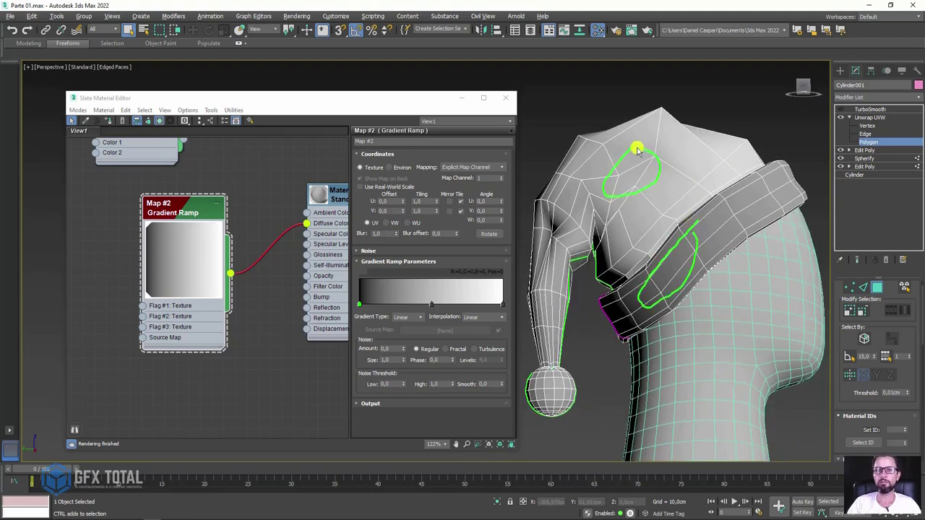
mouse_move(574, 213)
alt+middle_down()
mouse_move(562, 198)
mouse_move(627, 226)
mouse_move(578, 239)
alt+middle_up()
drag(188, 215, 175, 209)
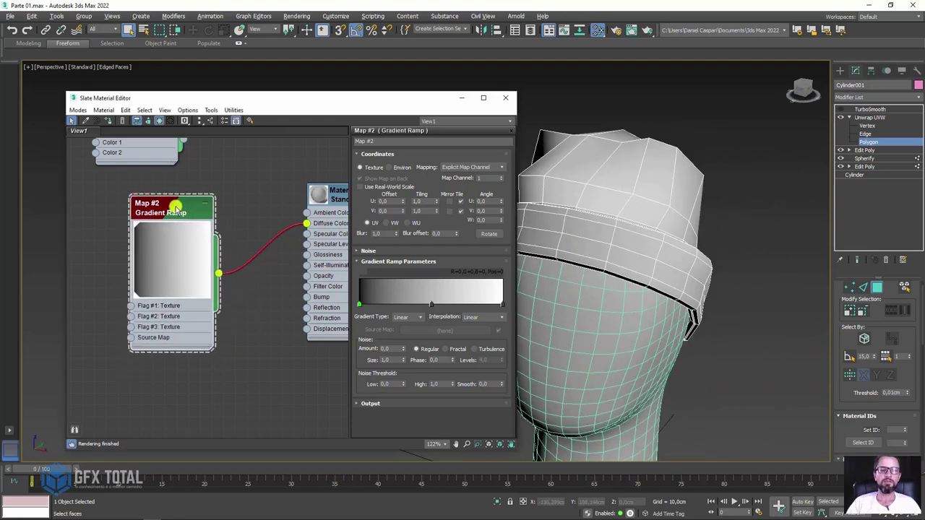
click(502, 318)
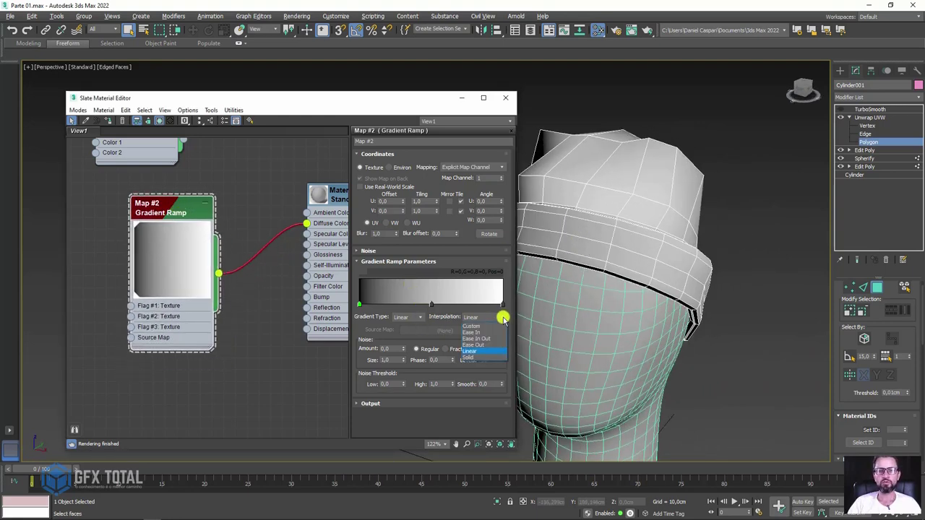
click(471, 356)
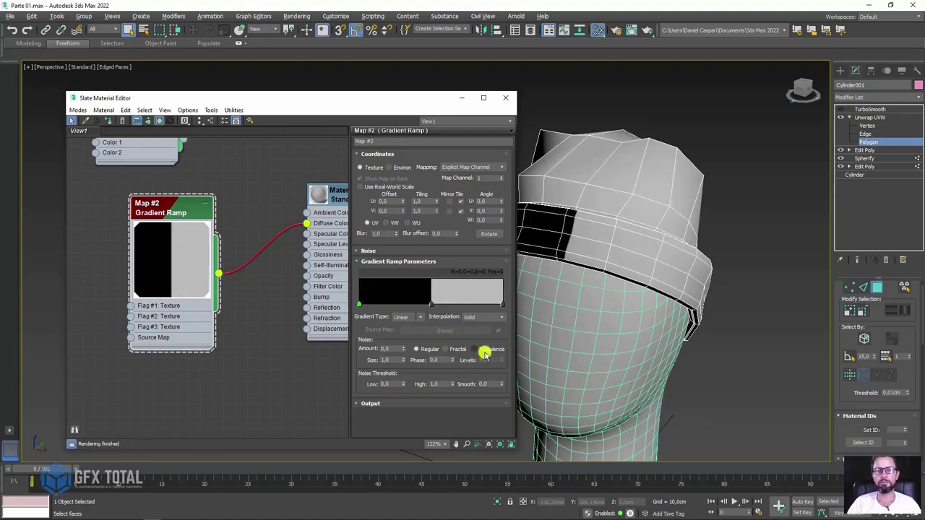
Make the middle and right gradient flags pure white
double_click(432, 305)
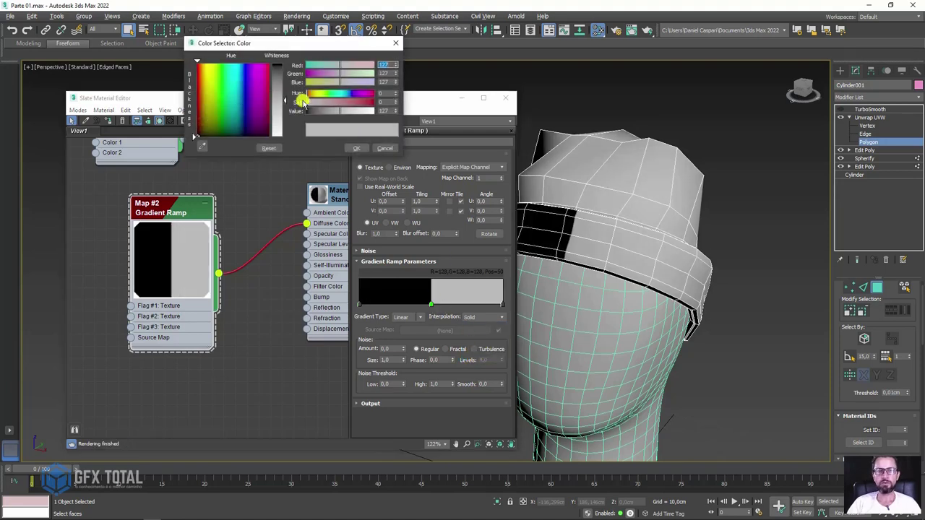
drag(287, 119, 289, 134)
click(356, 148)
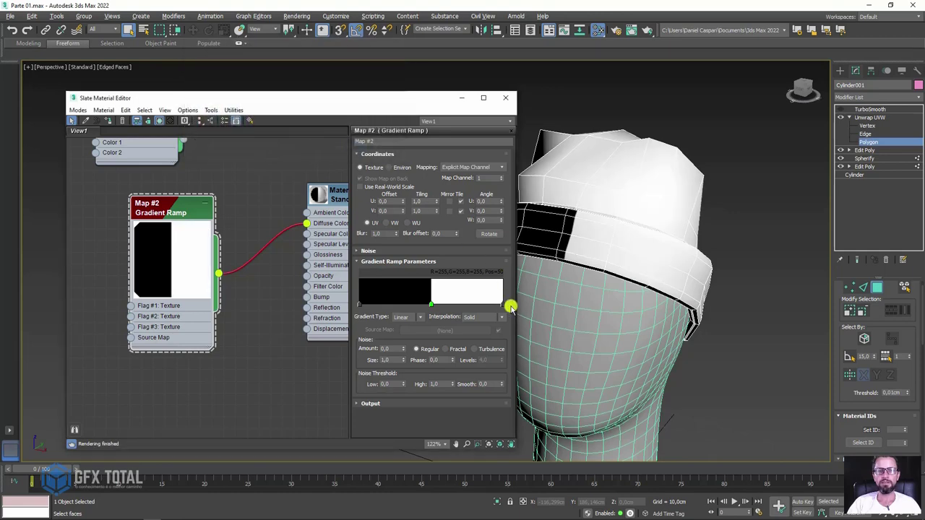
double_click(502, 304)
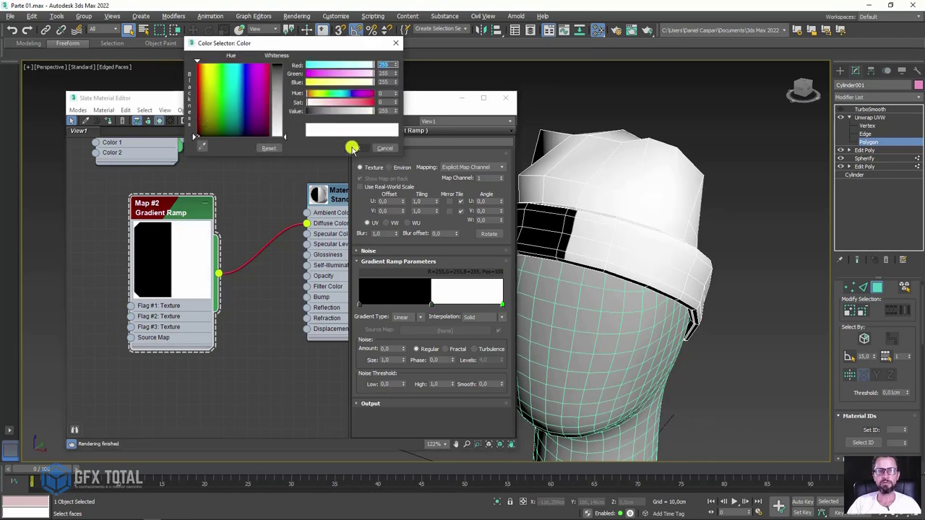
click(352, 148)
mouse_move(662, 223)
alt+middle_down()
mouse_move(694, 244)
mouse_move(640, 262)
mouse_move(704, 229)
alt+middle_up()
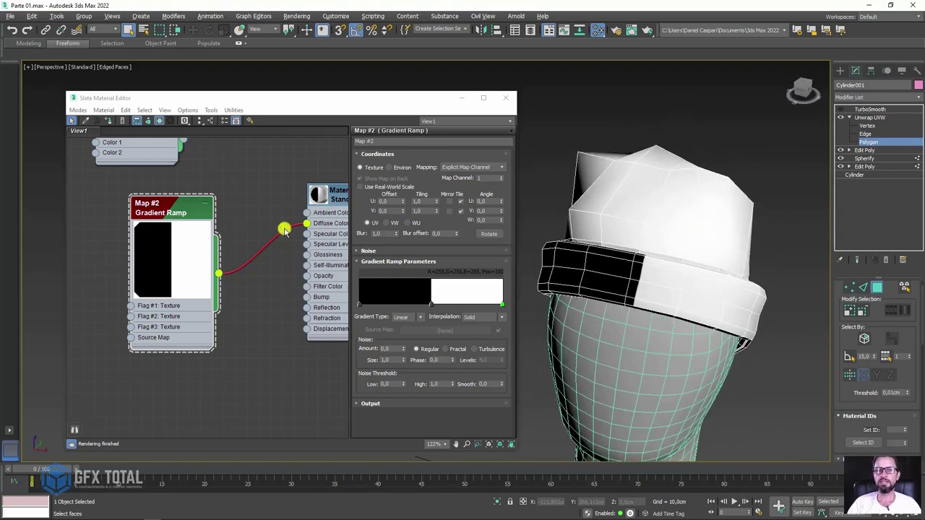
drag(114, 264, 242, 244)
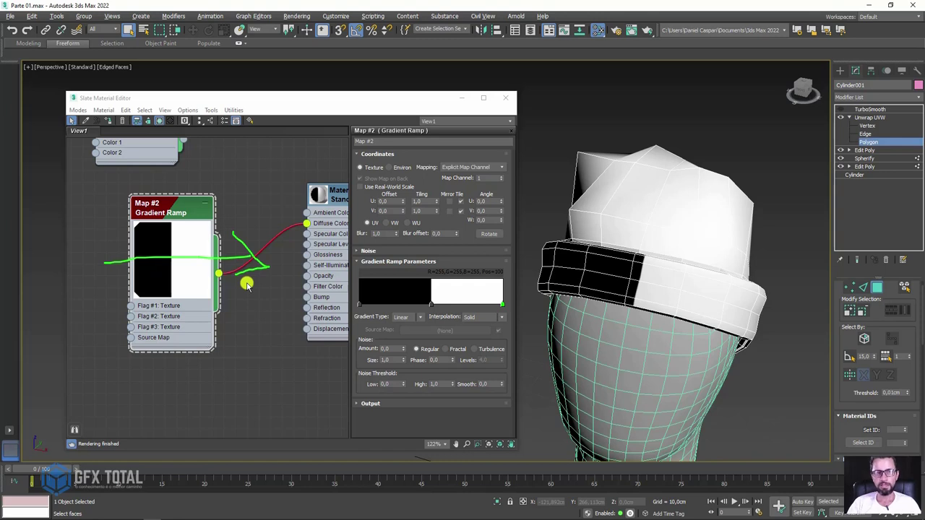
drag(247, 284, 266, 255)
mouse_move(264, 176)
mouse_down()
mouse_move(263, 250)
mouse_move(289, 196)
mouse_up()
mouse_move(182, 209)
mouse_down()
mouse_move(149, 244)
mouse_move(162, 241)
mouse_move(175, 214)
mouse_up()
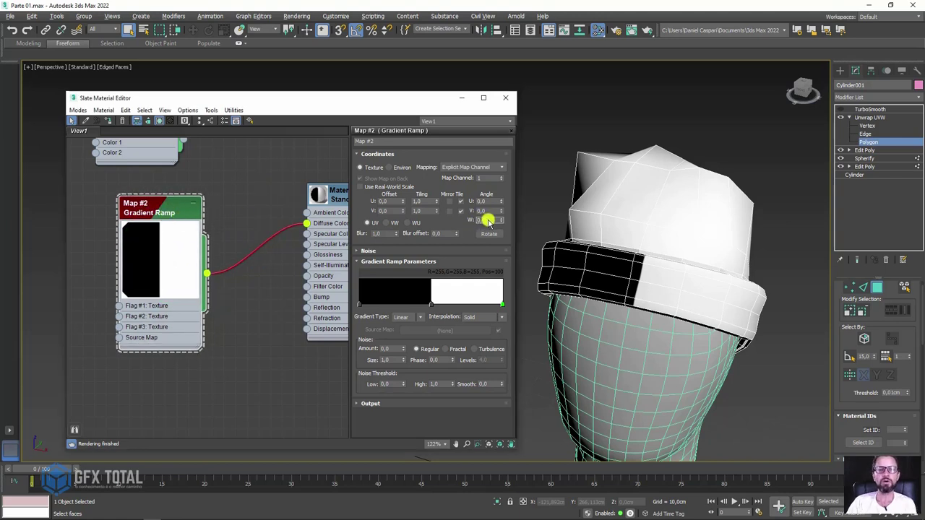
click(487, 220)
text(90)
Rotate the gradient to W angle 90 and set the left flag to red (Red 255)
key(Return)
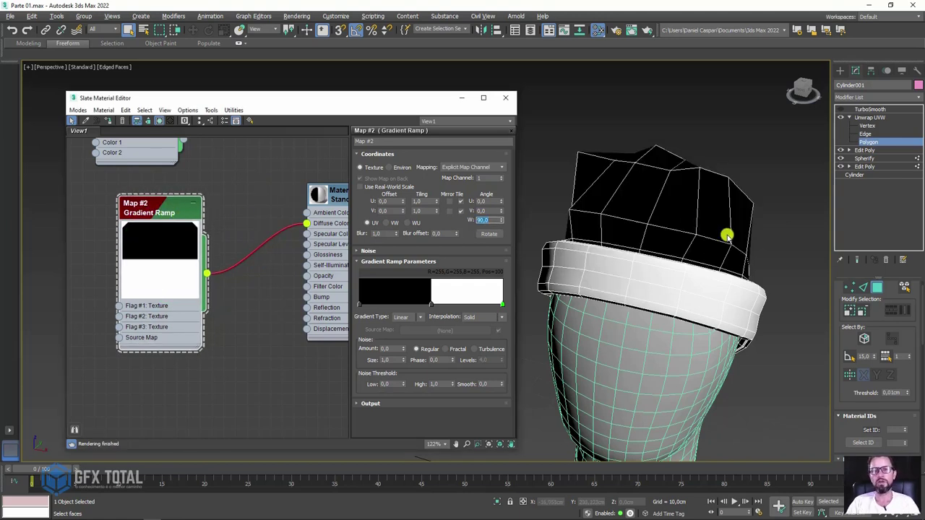
mouse_move(726, 233)
alt+middle_down()
mouse_move(739, 262)
mouse_move(616, 261)
mouse_move(620, 198)
mouse_move(614, 268)
mouse_move(634, 268)
alt+middle_up()
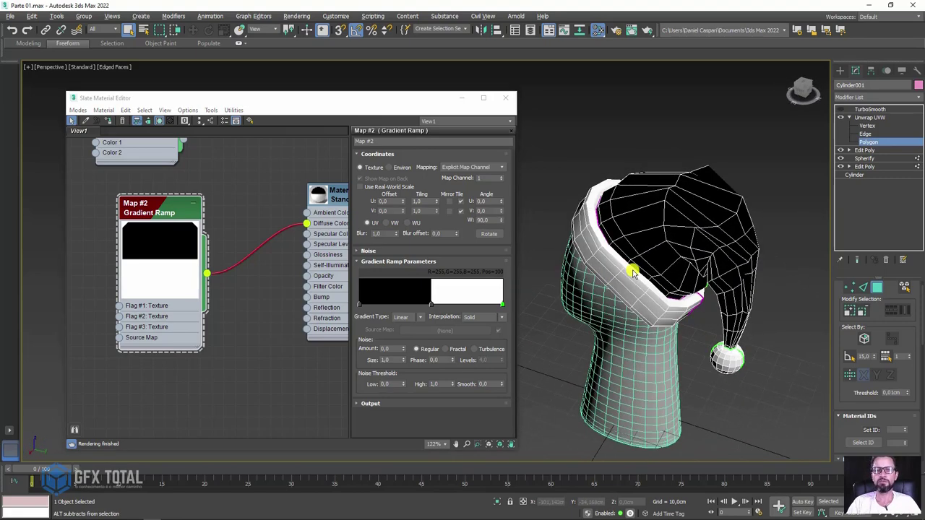
double_click(360, 305)
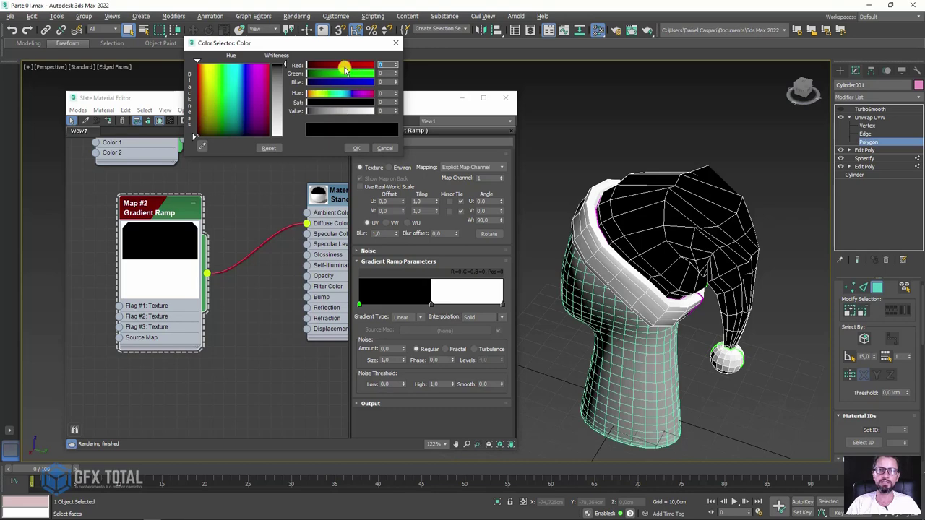
drag(346, 69, 392, 68)
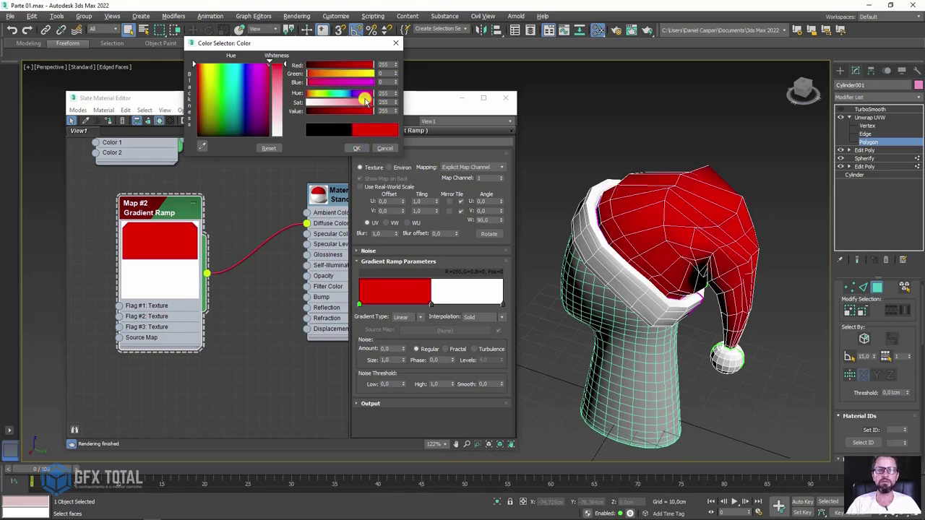
click(356, 148)
mouse_move(638, 275)
alt+middle_down()
mouse_move(719, 278)
mouse_move(763, 296)
mouse_move(597, 231)
mouse_move(629, 245)
alt+middle_up()
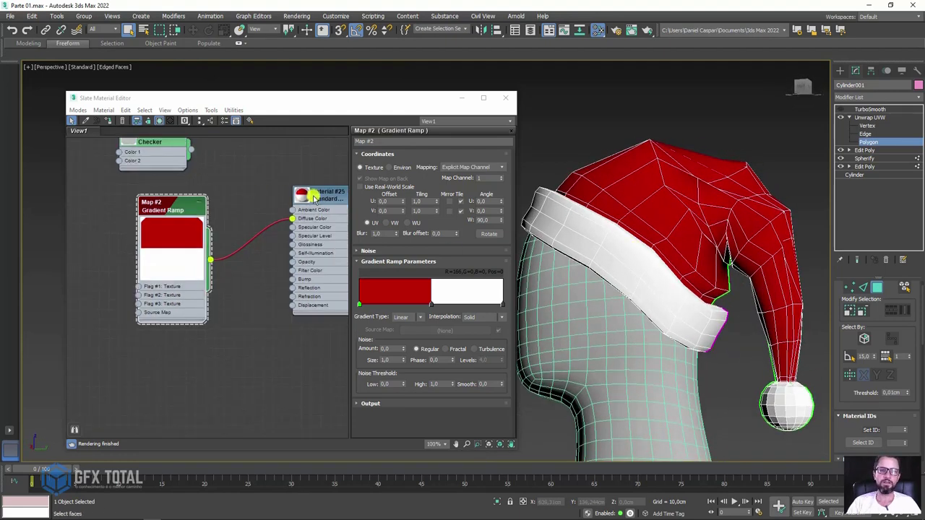
Reposition the Gradient Ramp node and reframe the Slate node view
middle_drag(313, 197, 302, 242)
drag(149, 253, 115, 225)
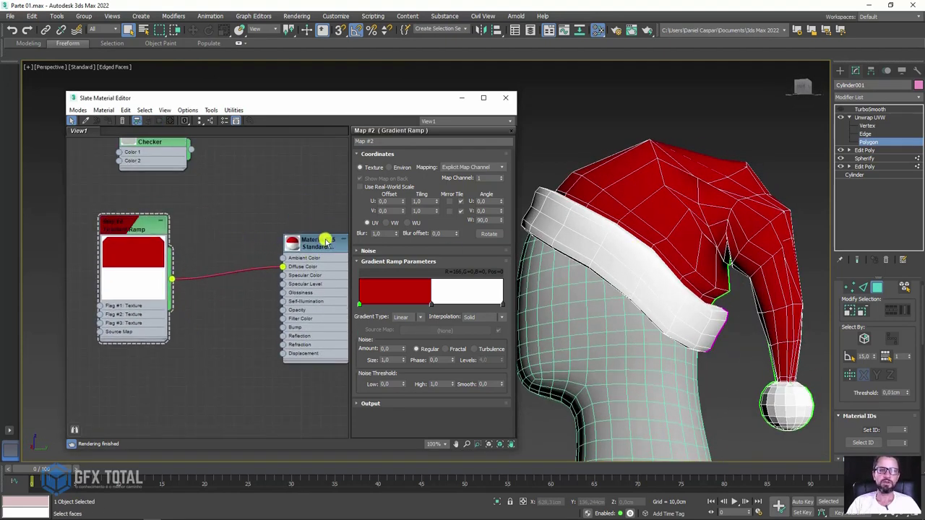
scroll(338, 260, down, 1)
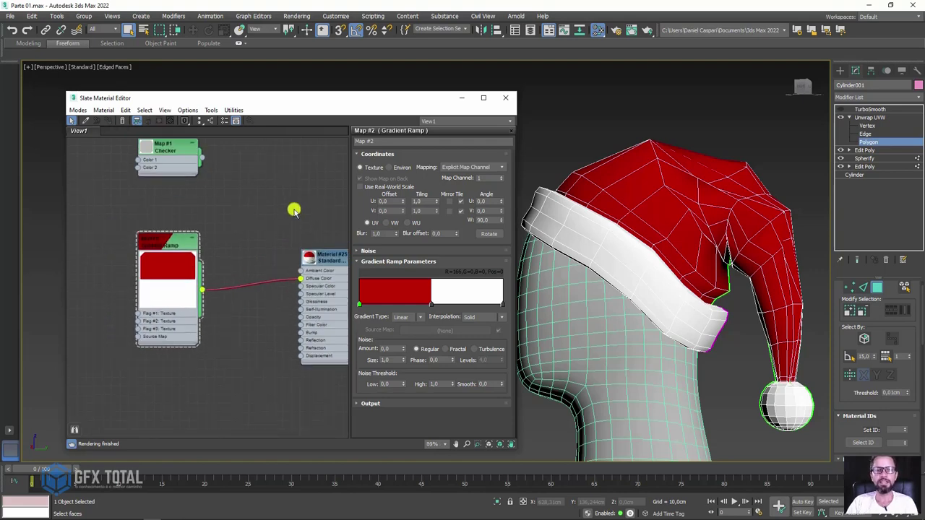
scroll(654, 196, down, 5)
mouse_move(654, 197)
alt+middle_down()
mouse_move(708, 246)
mouse_move(689, 93)
alt+middle_up()
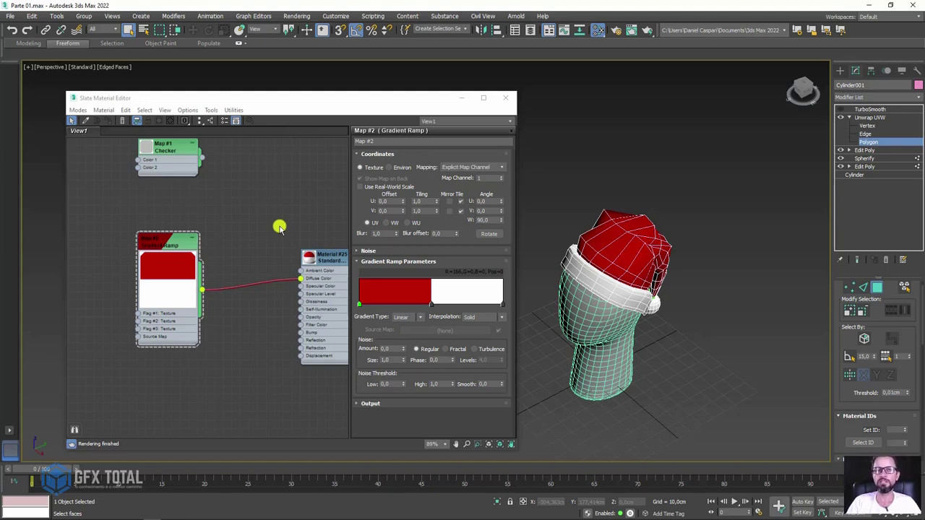
scroll(281, 262, down, 3)
middle_drag(281, 262, 187, 232)
Create a new VRayMtl node and rename it Gorro
right_click(179, 262)
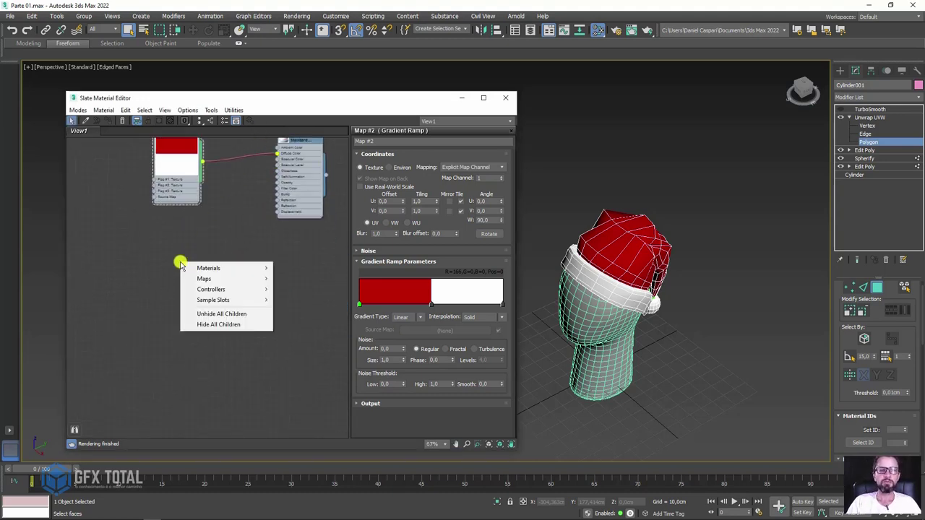
mouse_move(209, 268)
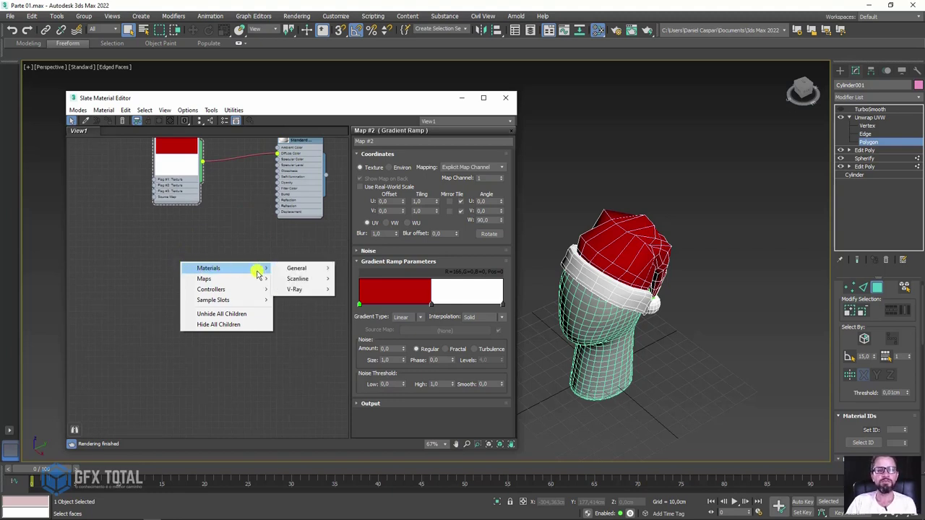
mouse_move(295, 289)
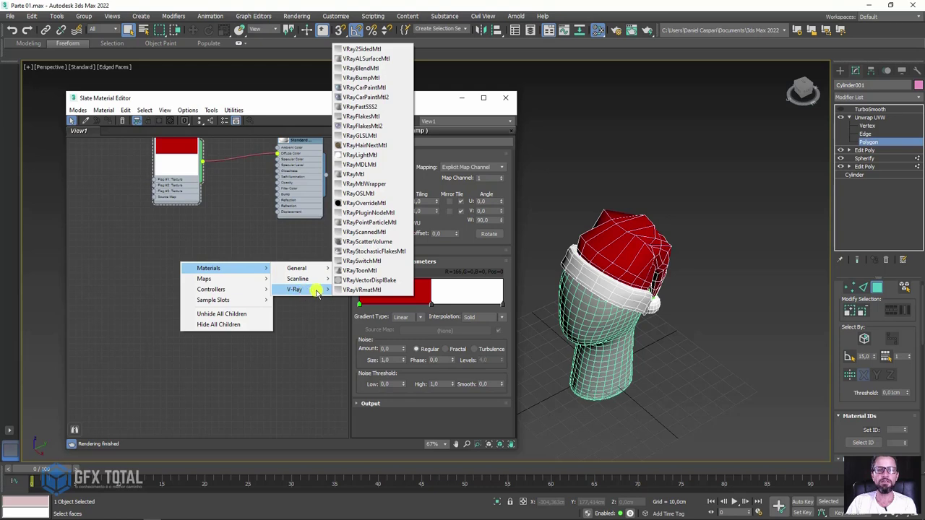
click(358, 174)
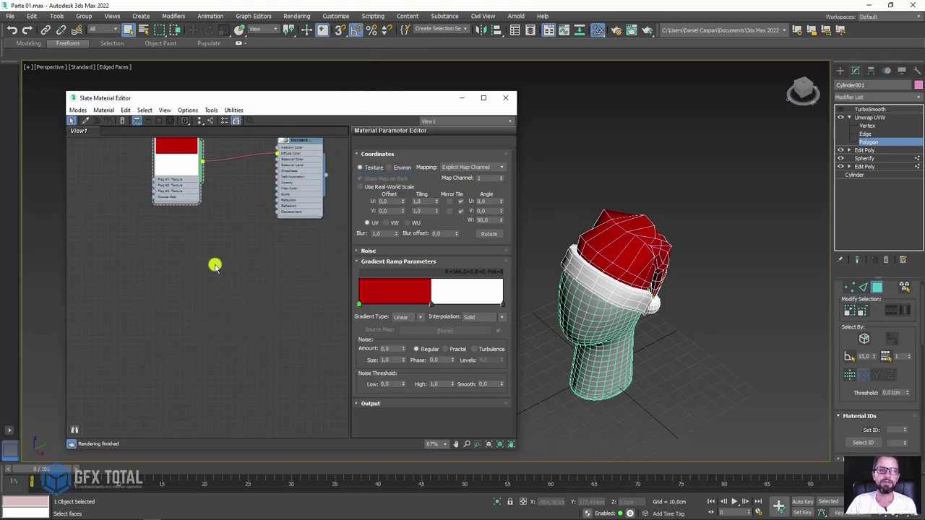
drag(182, 265, 280, 271)
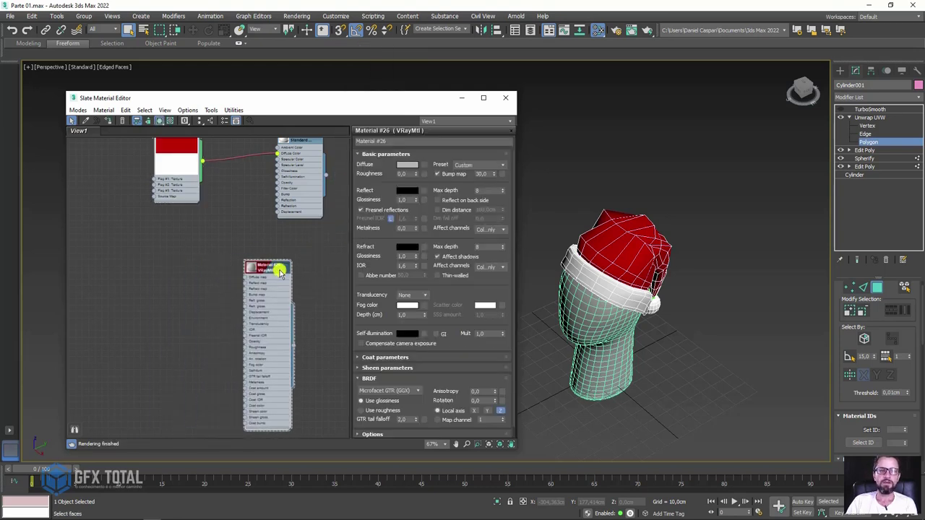
click(289, 268)
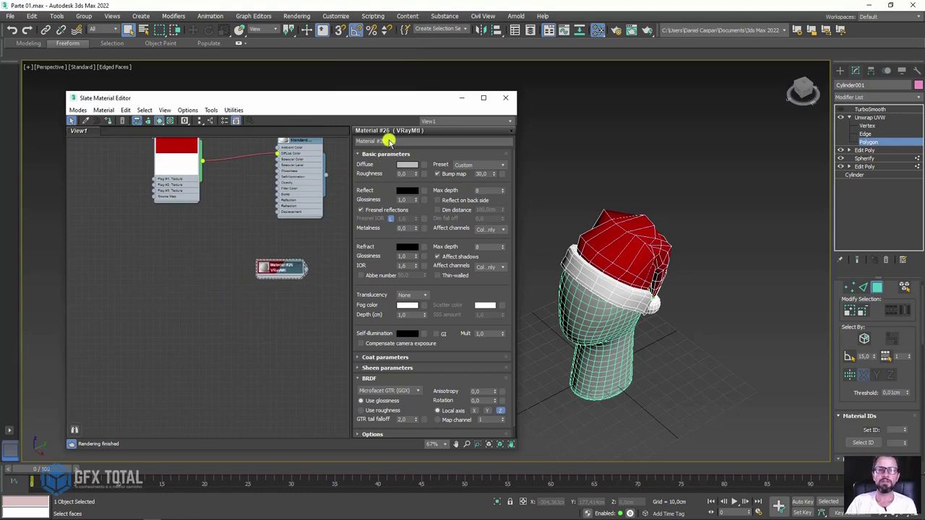
drag(386, 141, 352, 143)
text(Gorro)
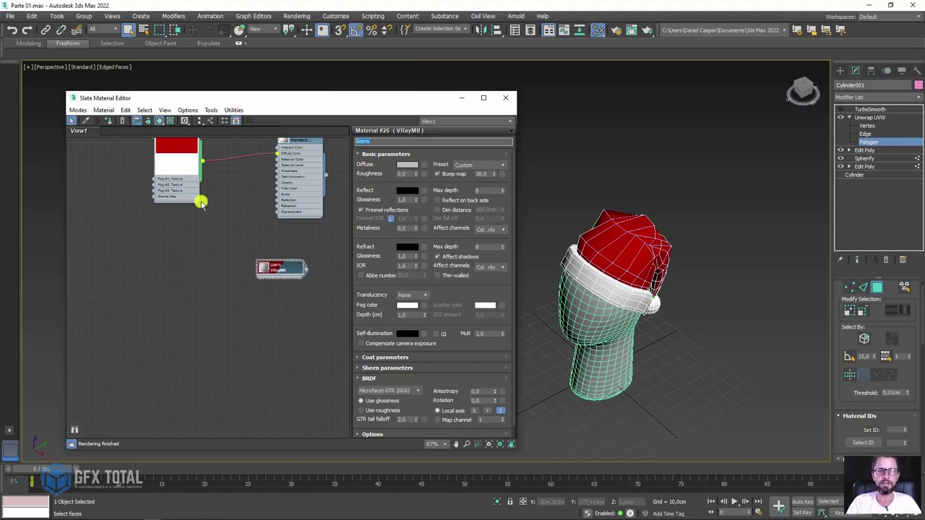
Wire the Gradient Ramp Map #2 output into the Gorro material
middle_drag(241, 213, 250, 240)
drag(194, 183, 156, 268)
drag(186, 296, 282, 329)
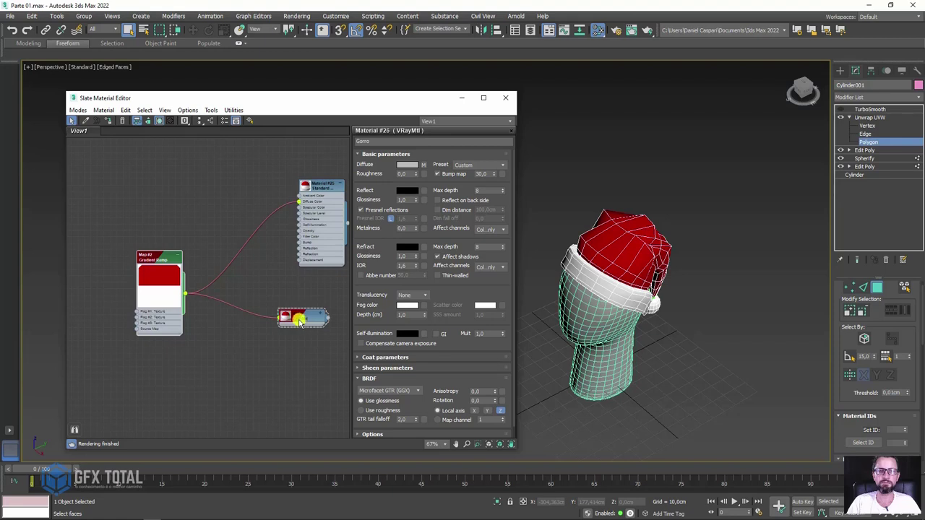
Assign the Gorro material to the hat and rearrange the Standard and Gradient Ramp nodes
middle_drag(329, 320, 280, 273)
drag(280, 271, 633, 247)
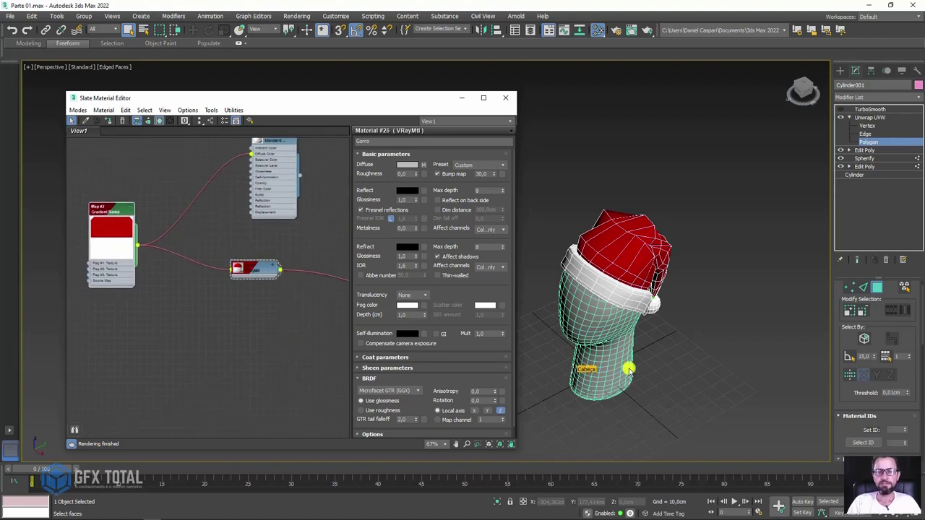
middle_drag(264, 192, 276, 209)
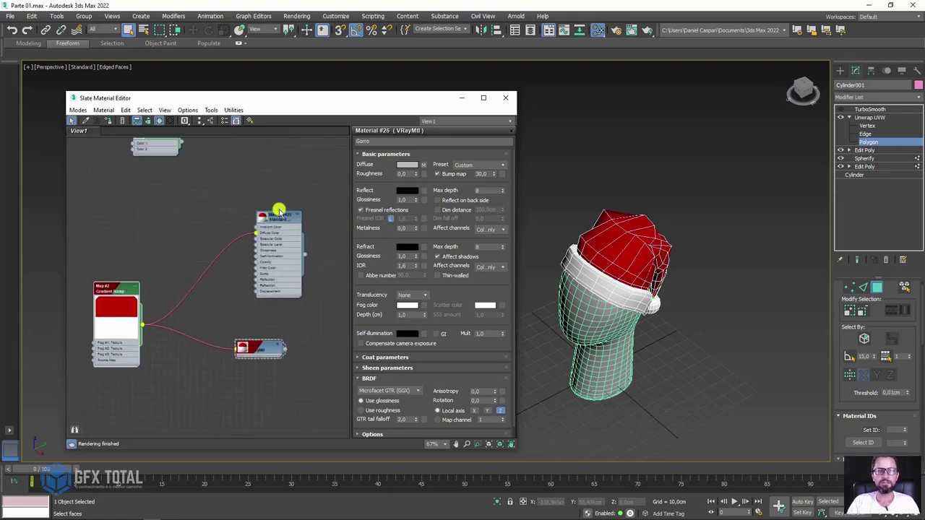
drag(276, 209, 241, 202)
click(221, 205)
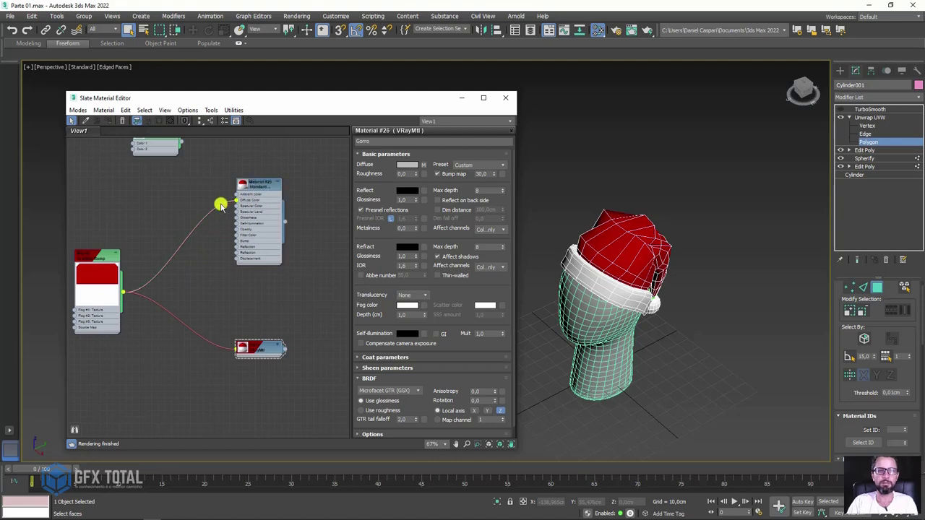
drag(90, 258, 171, 331)
middle_drag(172, 330, 297, 274)
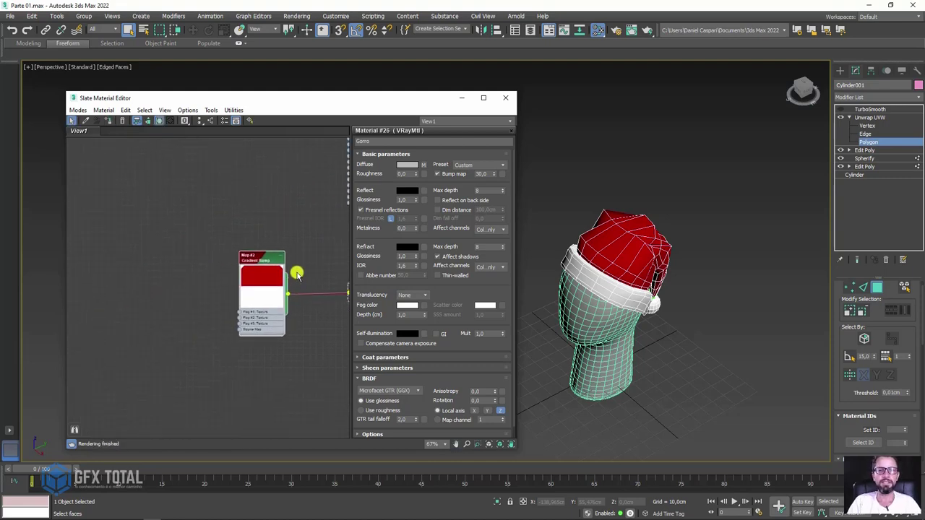
Try a blue hue on the red gradient flag, then cancel to keep red
scroll(297, 274, up, 2)
scroll(646, 299, up, 3)
scroll(653, 270, up, 2)
scroll(652, 271, up, 2)
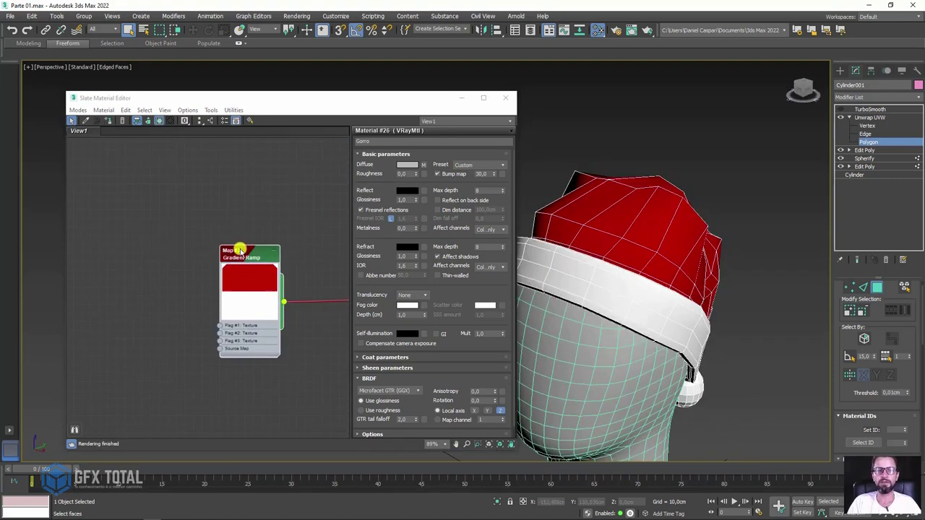
double_click(239, 250)
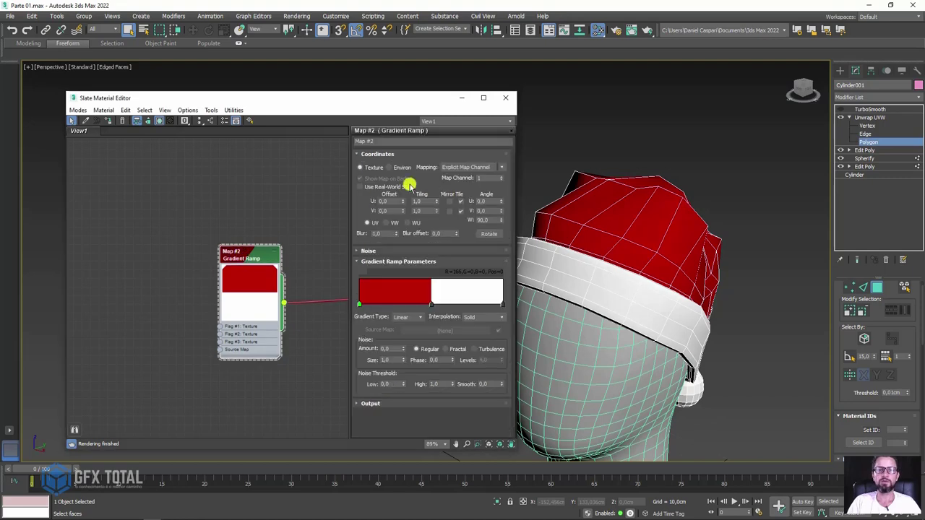
double_click(360, 305)
drag(352, 94, 350, 94)
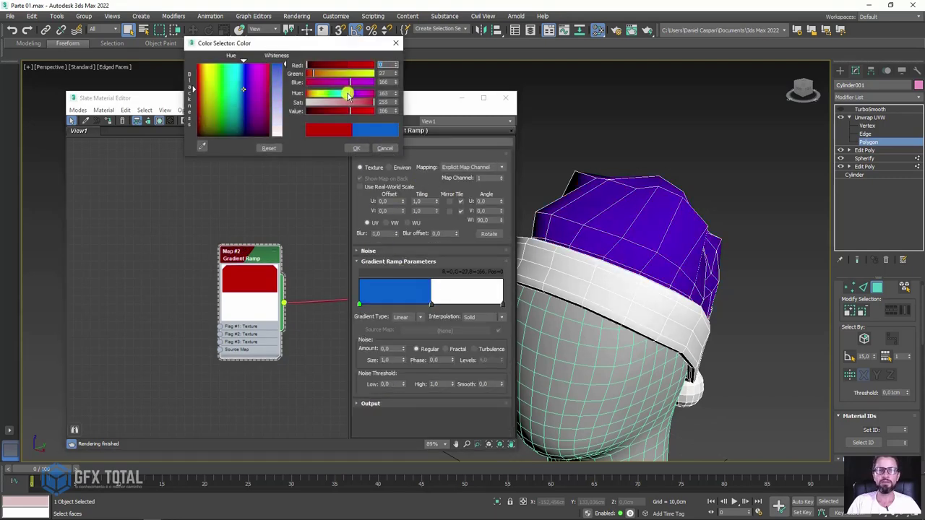
alt+middle_drag(687, 208, 587, 224)
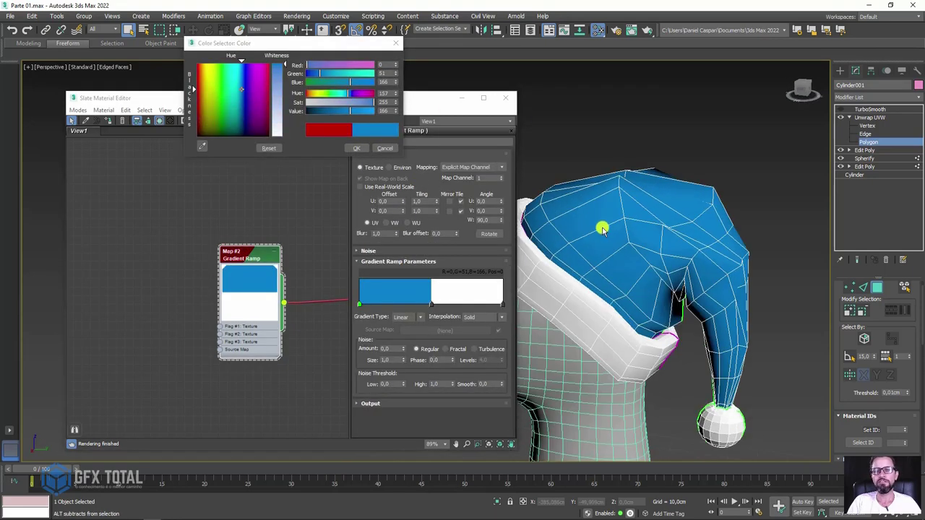
click(381, 146)
Draw two annotation arrows pointing at the hat, then clear them
scroll(722, 231, down, 3)
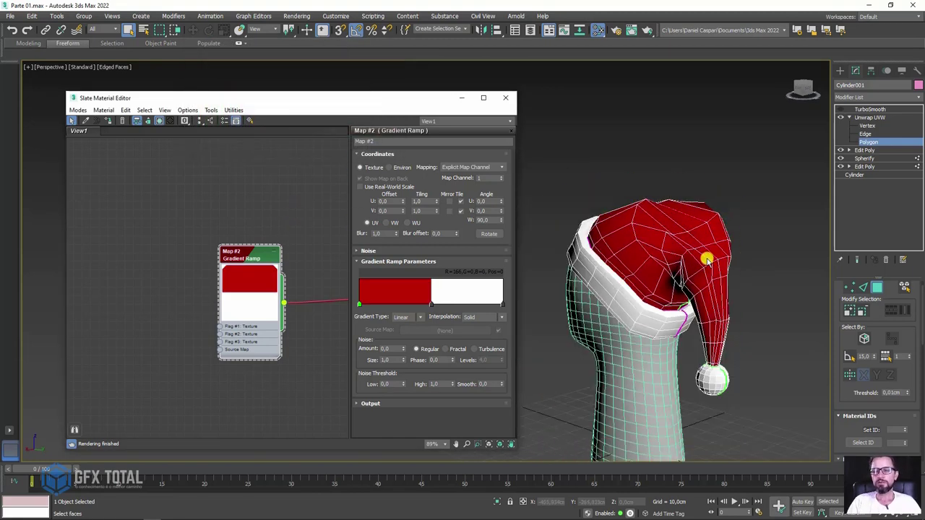
alt+middle_drag(706, 256, 737, 277)
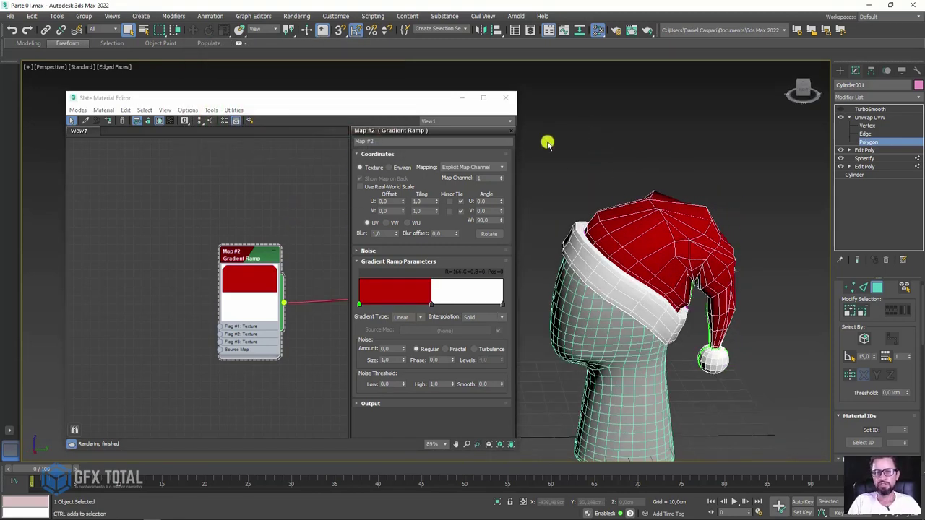
drag(560, 151, 565, 201)
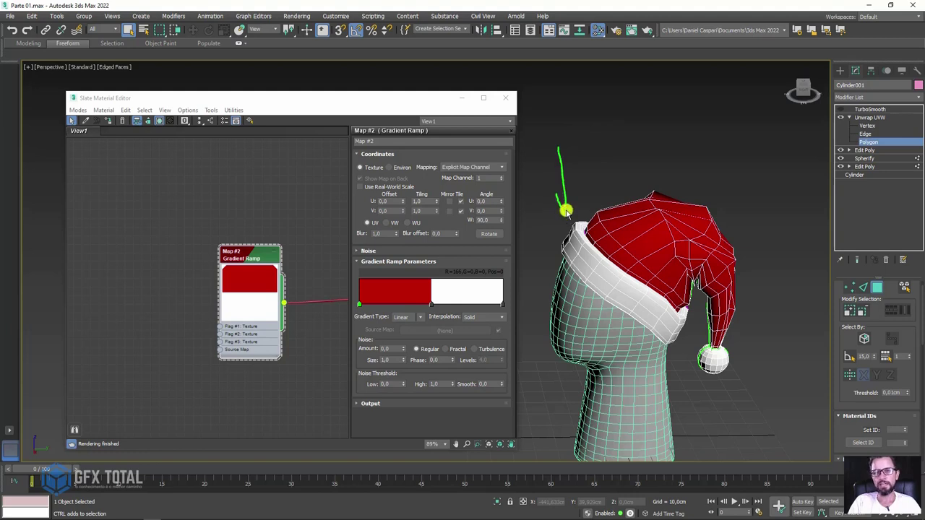
mouse_move(639, 97)
mouse_down()
mouse_move(636, 178)
mouse_move(671, 141)
mouse_up()
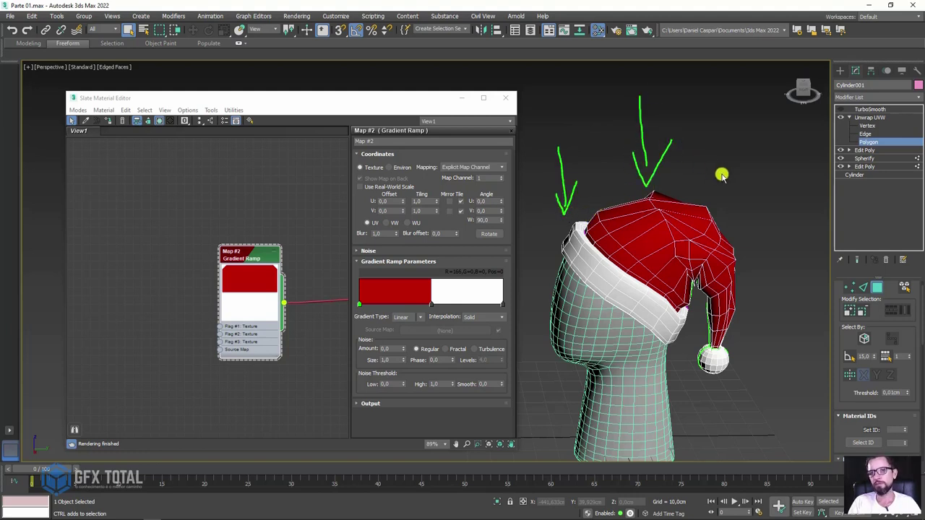
key(Escape)
scroll(232, 282, down, 2)
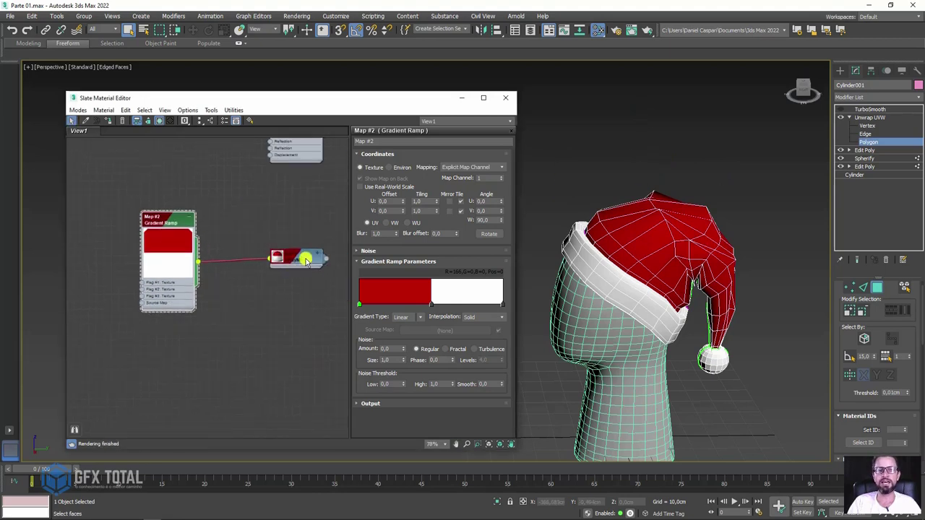
Change the left gradient flag from red to blue so the hat body turns blue
middle_drag(305, 258, 279, 248)
mouse_move(198, 217)
mouse_down()
mouse_move(161, 175)
mouse_move(164, 184)
mouse_up()
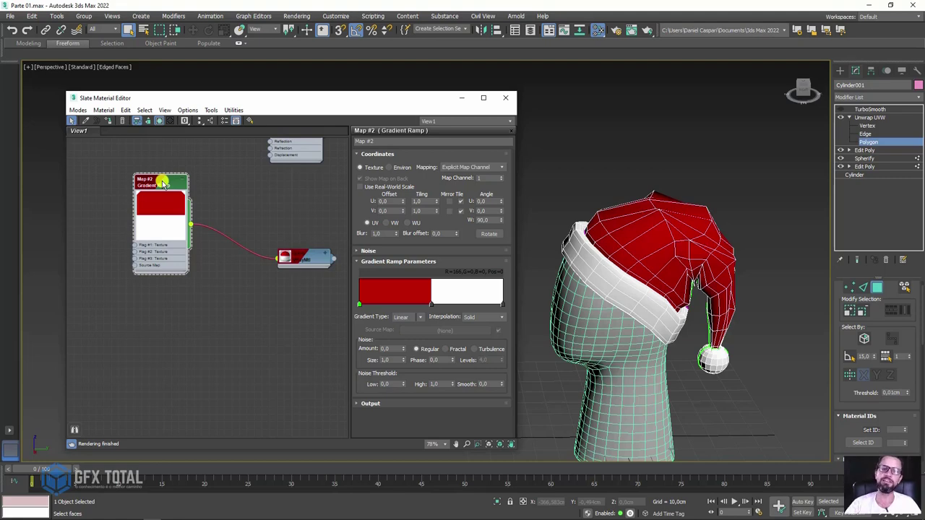
mouse_move(679, 217)
alt+middle_down()
mouse_move(683, 253)
mouse_move(642, 241)
mouse_move(656, 242)
alt+middle_up()
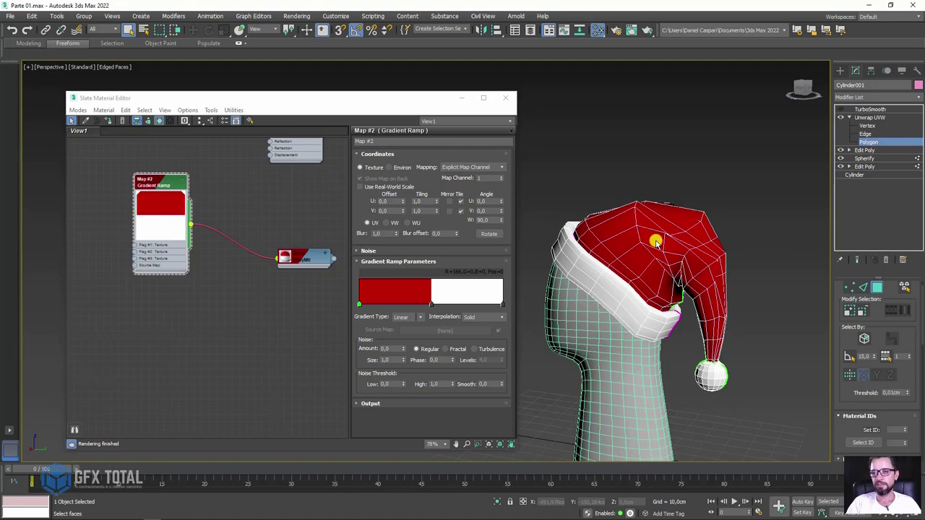
double_click(358, 303)
drag(340, 93, 353, 111)
click(356, 148)
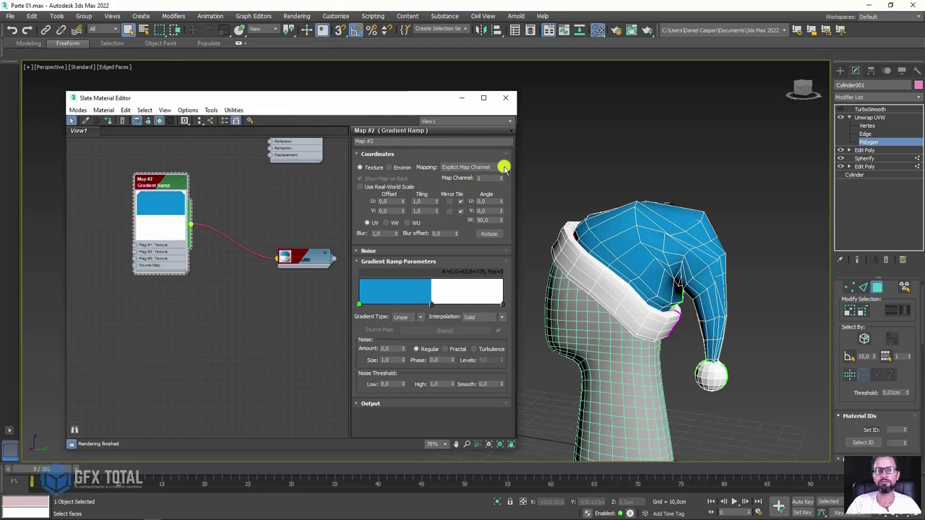
Close the material editor, exit polygon editing, and bring up the hat's quad menu
click(504, 103)
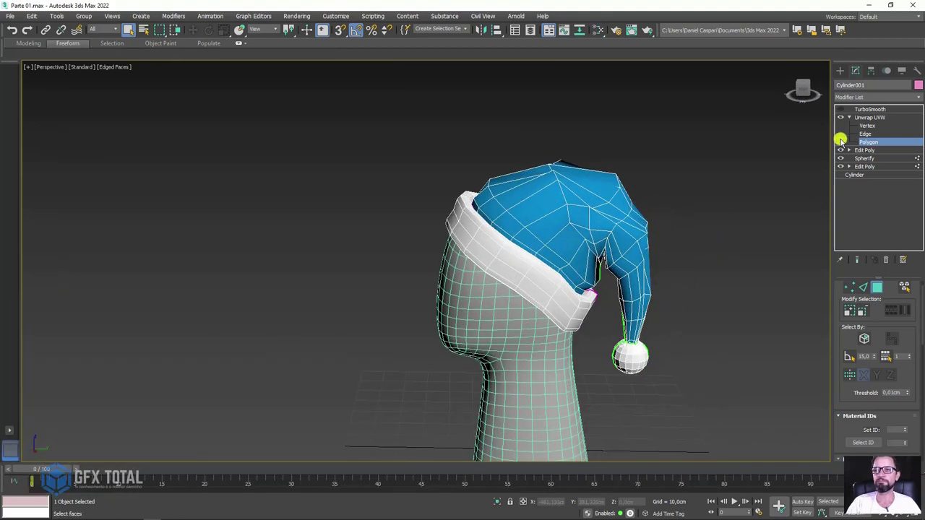
click(853, 118)
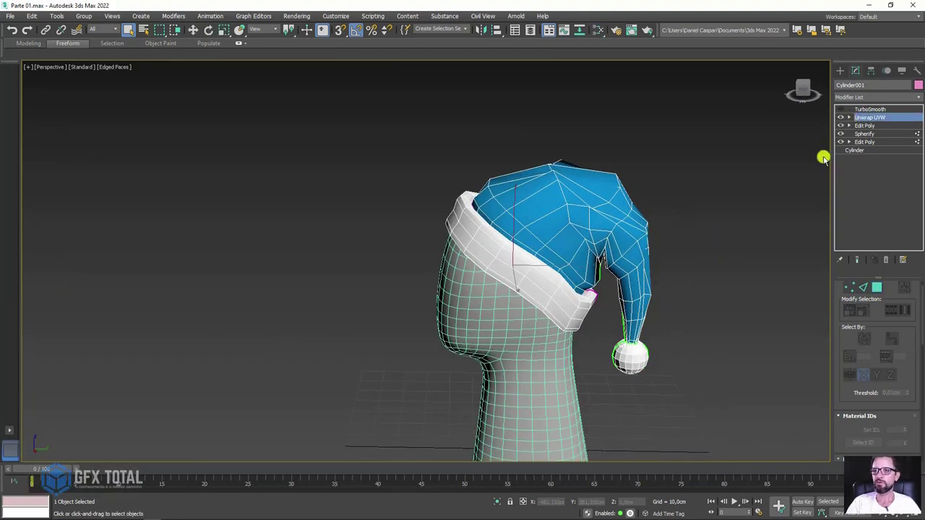
right_click(541, 181)
mouse_move(561, 280)
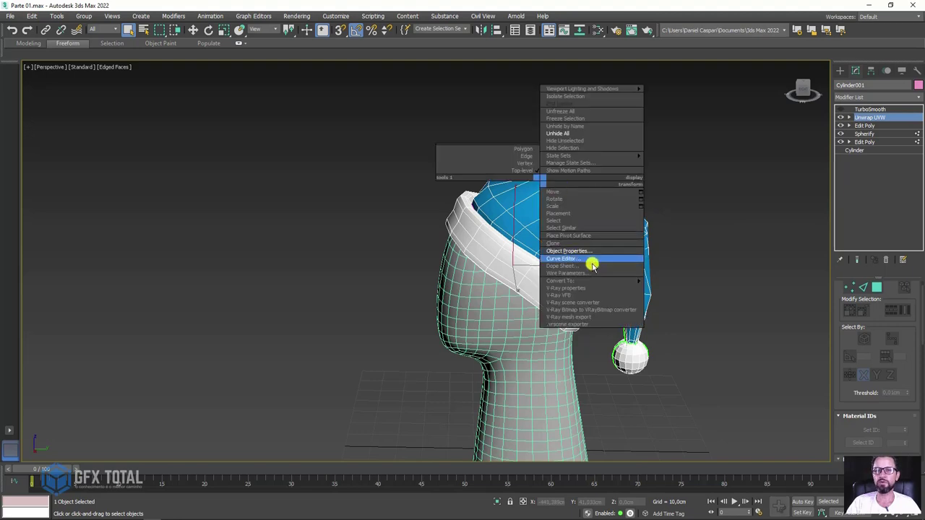
Collapse the hat to an Editable Poly and convert its open border selection to polygons
click(671, 288)
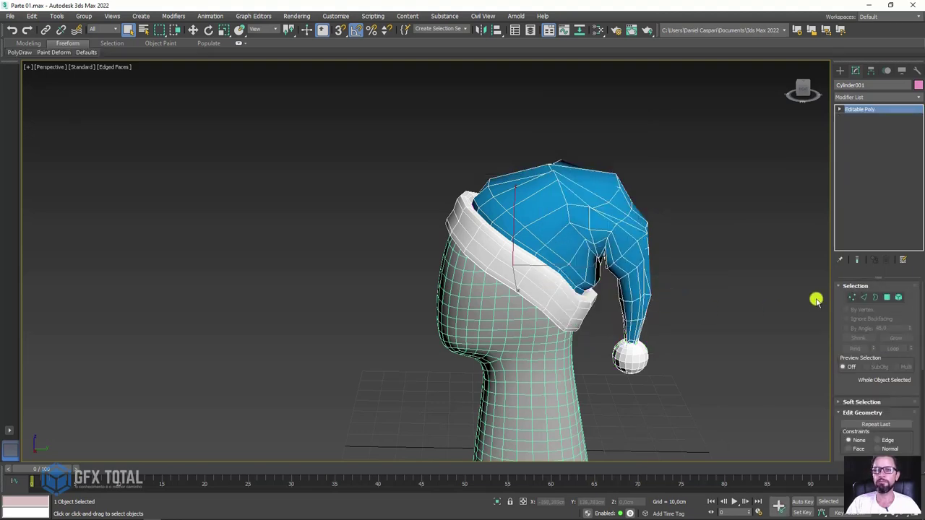
click(875, 299)
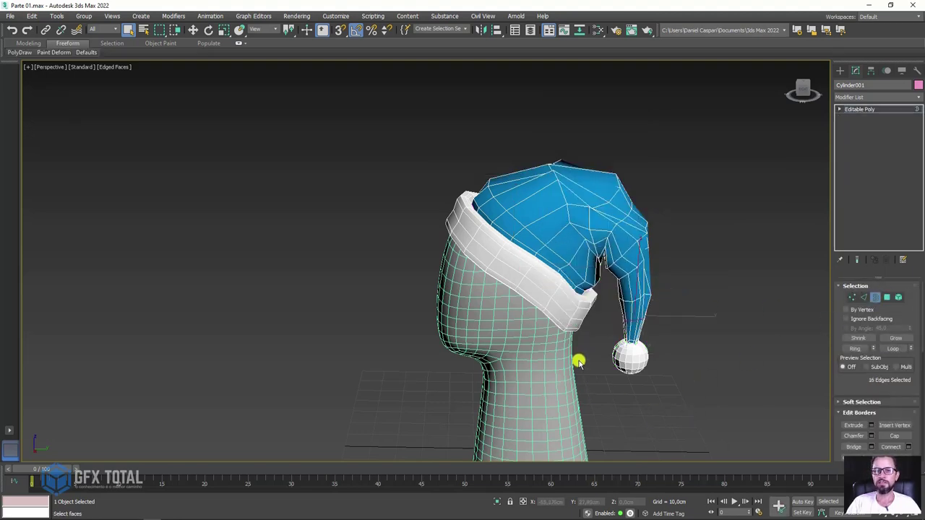
mouse_move(519, 296)
alt+middle_down()
mouse_move(585, 304)
mouse_move(580, 315)
alt+middle_up()
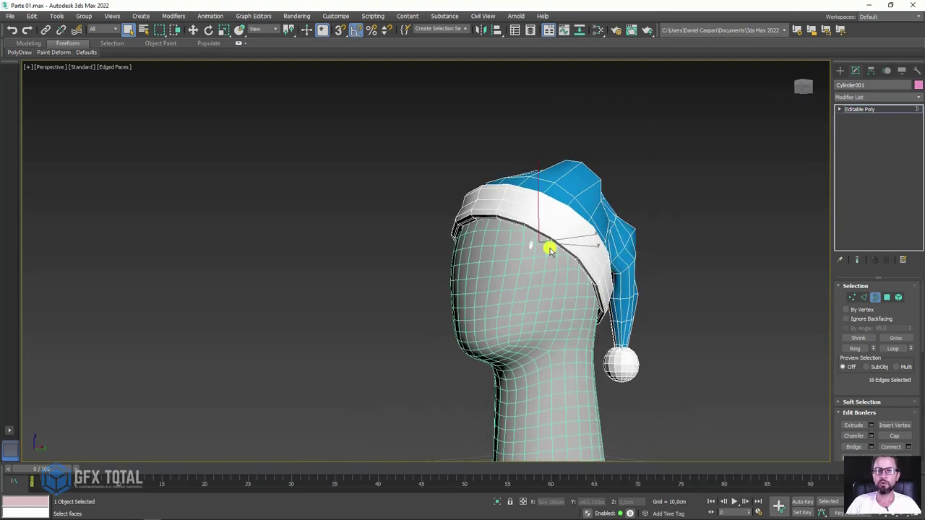
key(F3)
mouse_move(599, 276)
alt+middle_down()
mouse_move(581, 296)
mouse_move(527, 231)
mouse_move(528, 260)
alt+middle_up()
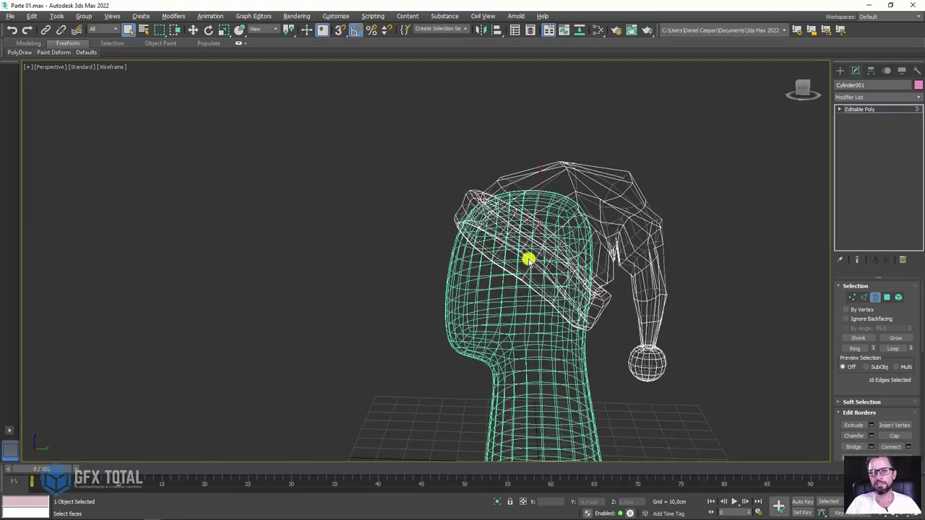
ctrl+click(887, 298)
Grow the polygon selection repeatedly until it covers the whole cuff (208 polygons)
click(895, 338)
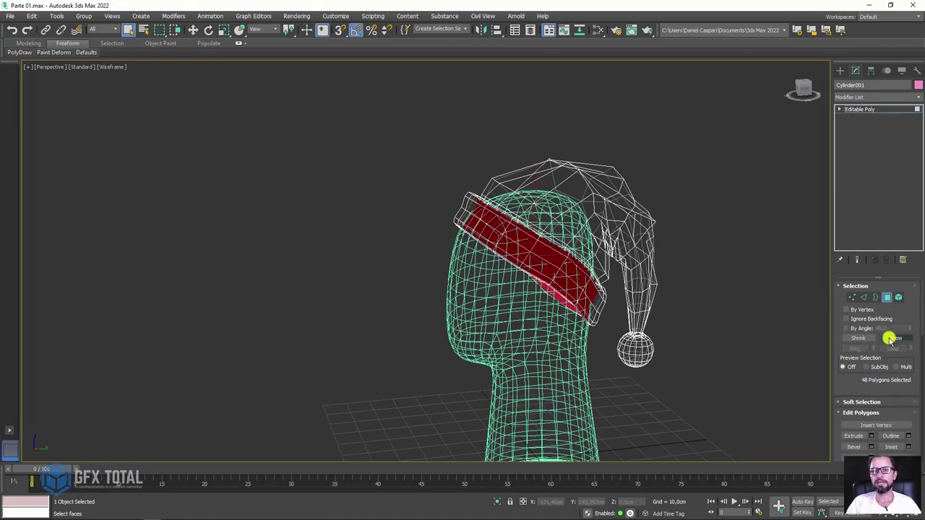
click(890, 340)
click(891, 339)
click(890, 339)
key(F3)
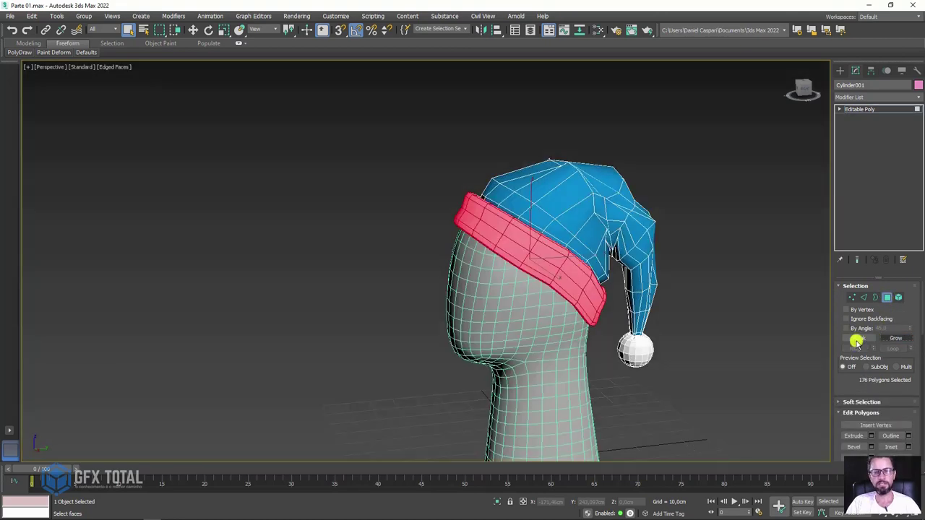
alt+middle_drag(568, 316, 612, 294)
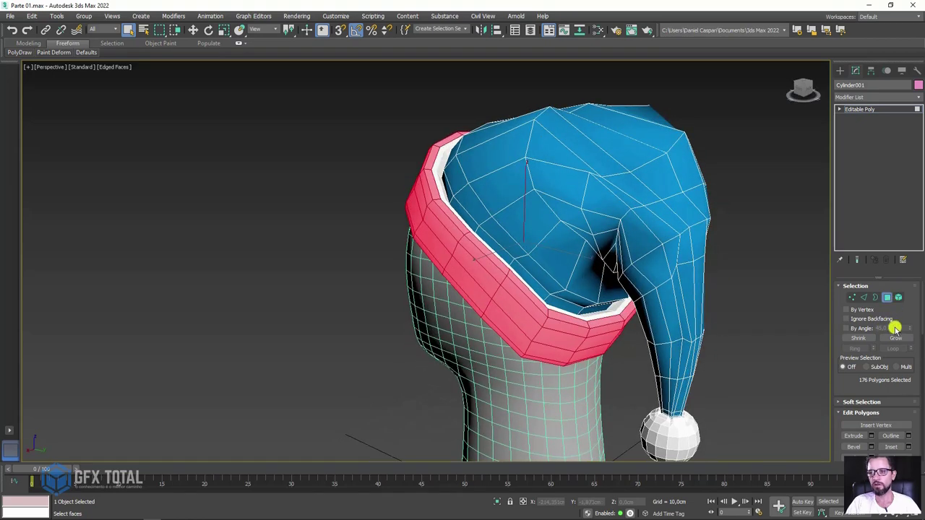
click(895, 337)
scroll(600, 302, down, 3)
scroll(615, 303, down, 2)
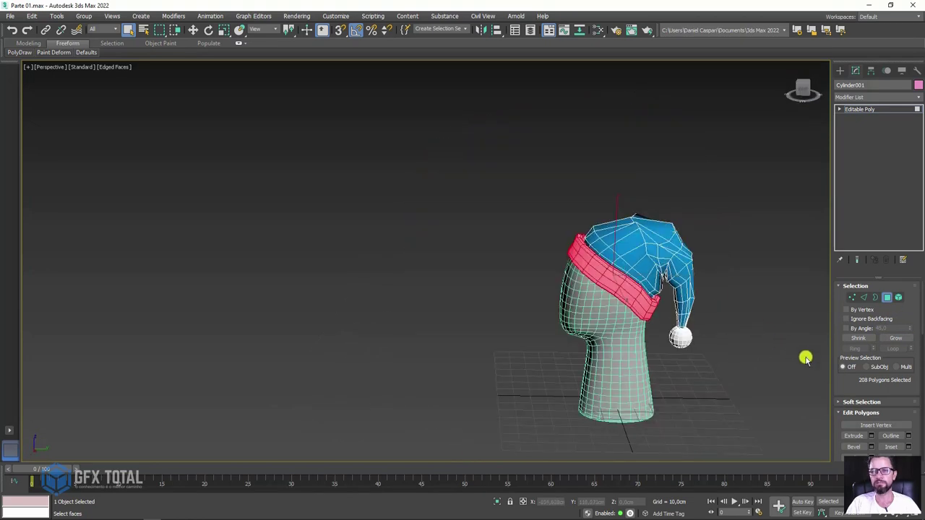
Select the pompom faces, growing the selection across the whole pompom
drag(843, 385, 830, 6)
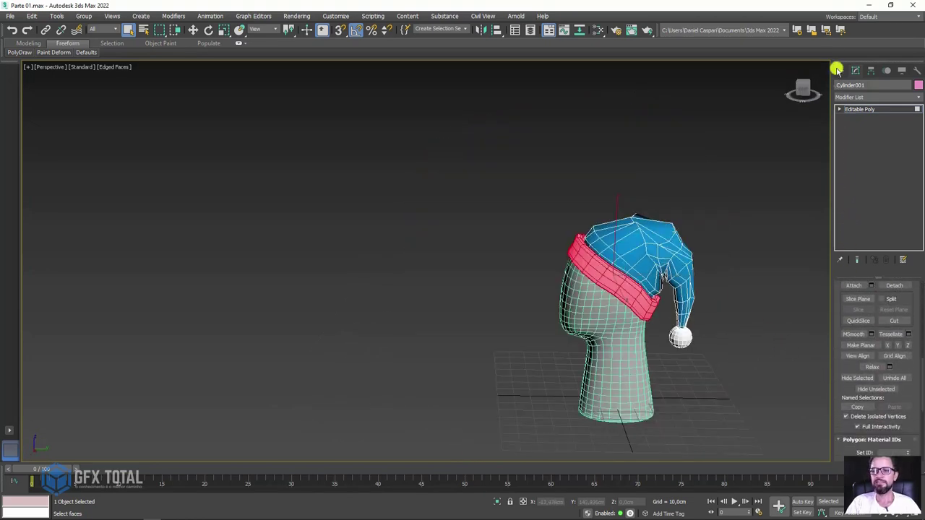
drag(898, 333, 898, 323)
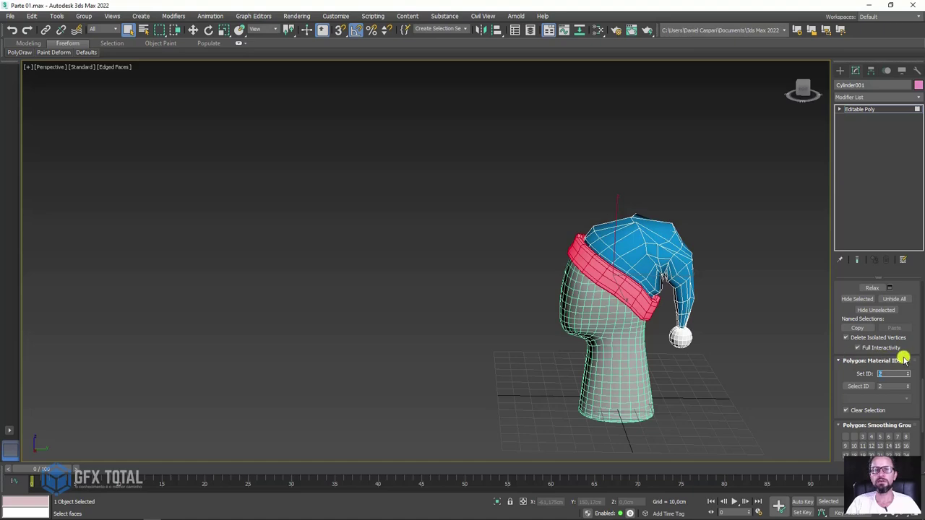
scroll(761, 323, up, 5)
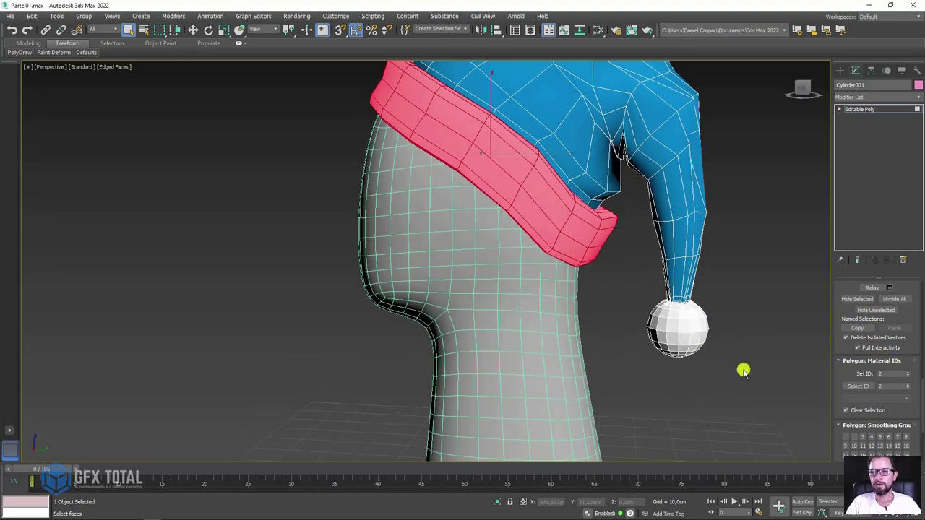
drag(758, 372, 647, 324)
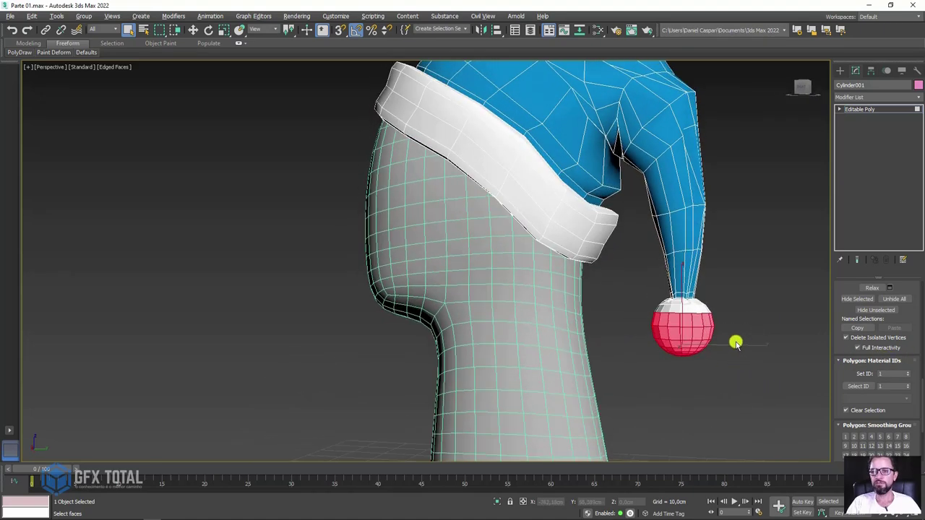
alt+middle_drag(735, 342, 859, 367)
key(ctrl+Page_Up)
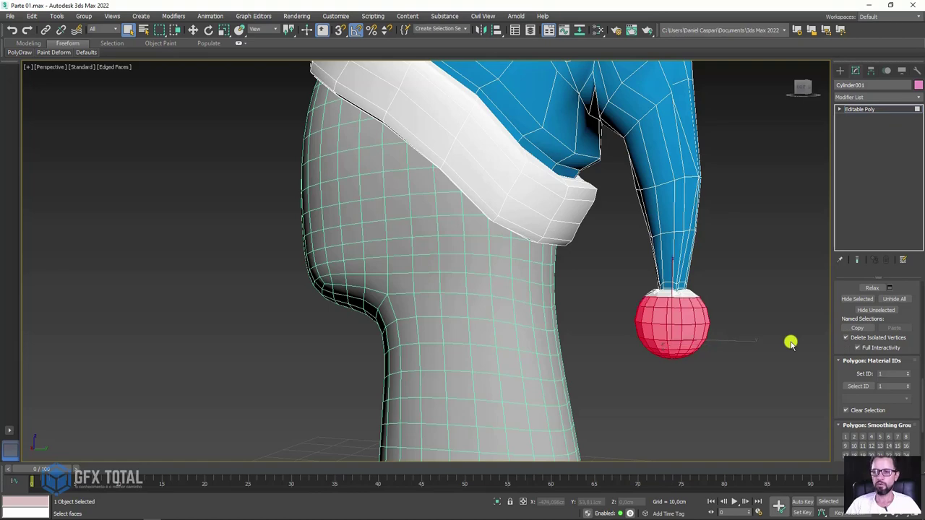
key(ctrl+Page_Up)
alt+middle_drag(701, 268, 687, 372)
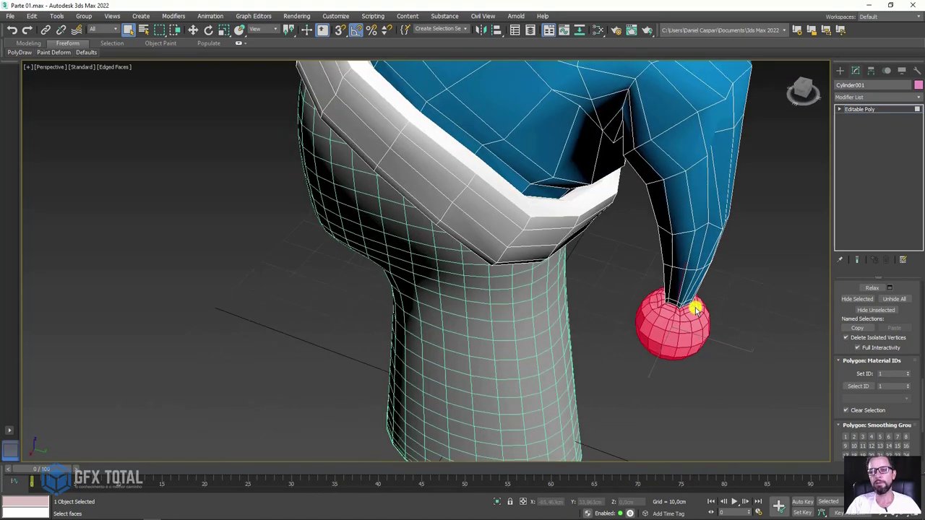
scroll(687, 303, up, 5)
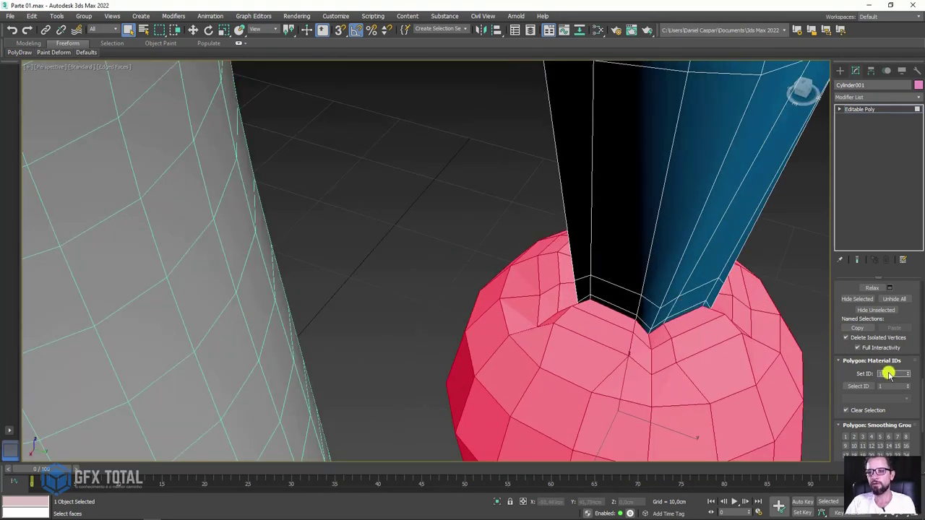
scroll(731, 319, down, 5)
scroll(733, 318, down, 3)
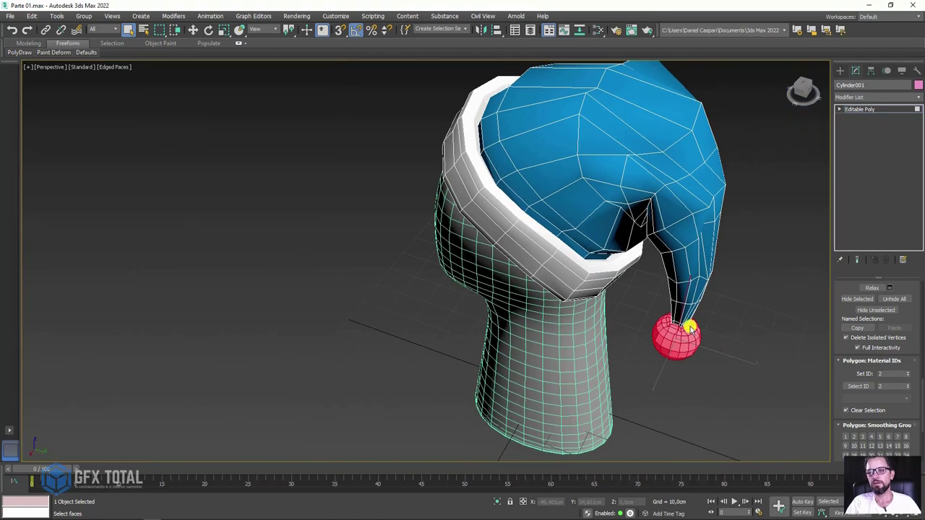
scroll(737, 316, down, 2)
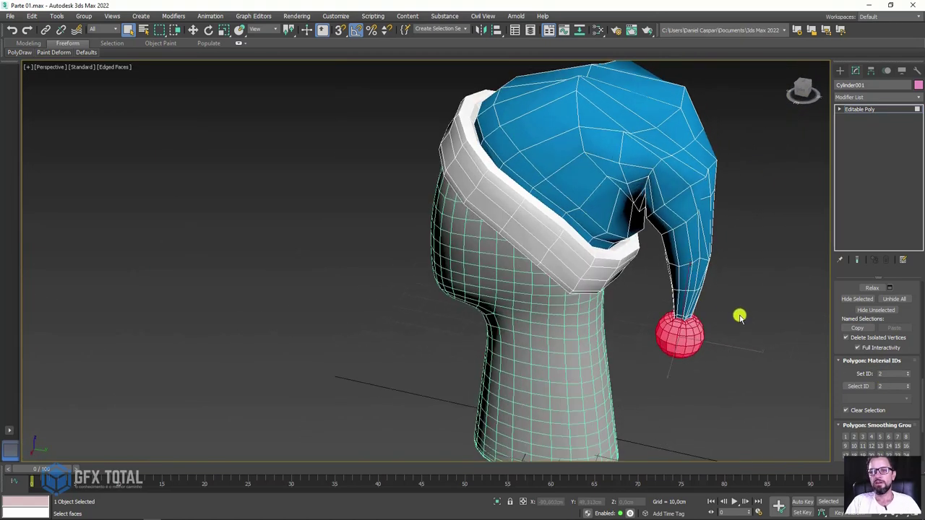
Clear the selection and use Select ID 2 to confirm the cuff and pompom carry ID 2
click(630, 130)
alt+middle_drag(725, 258, 693, 255)
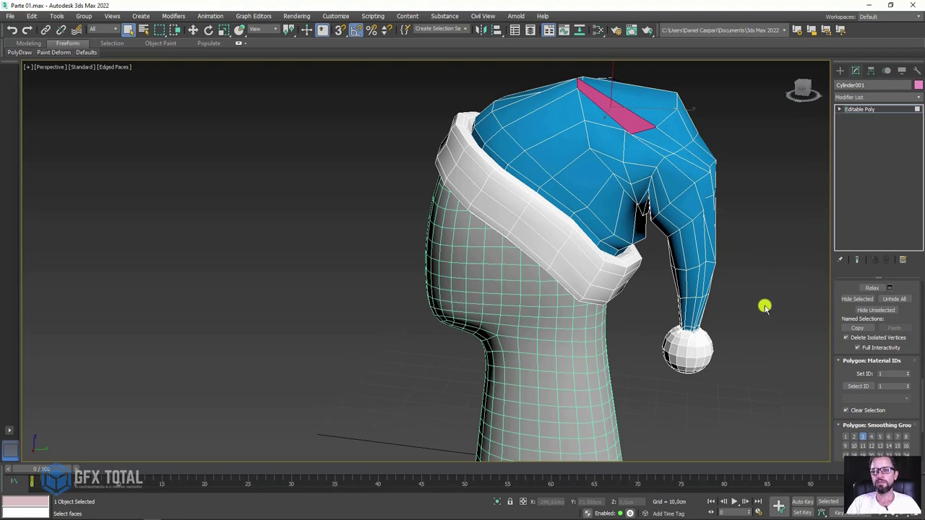
click(782, 262)
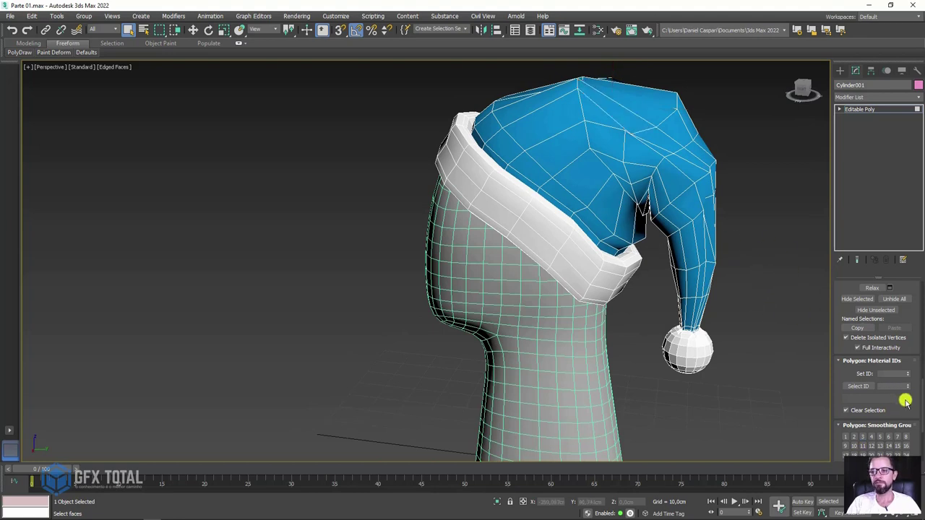
drag(853, 372, 853, 325)
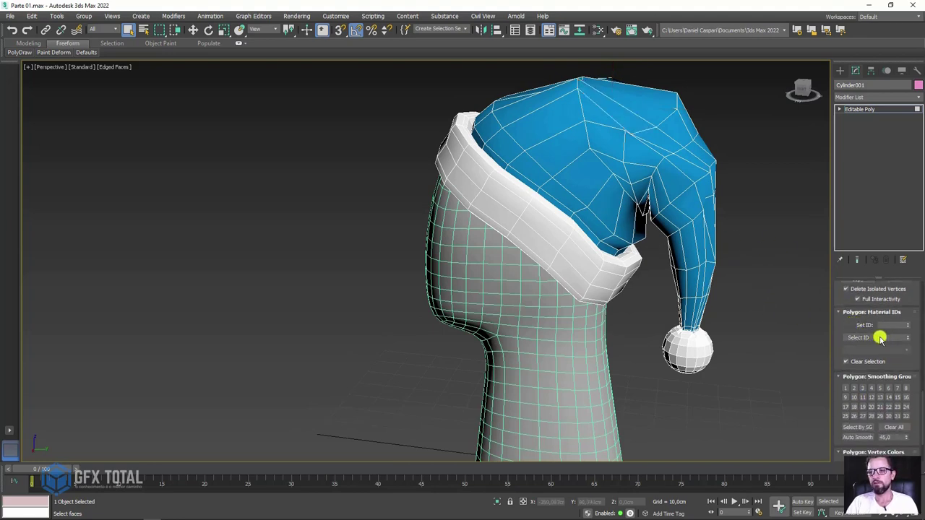
click(882, 338)
text(2)
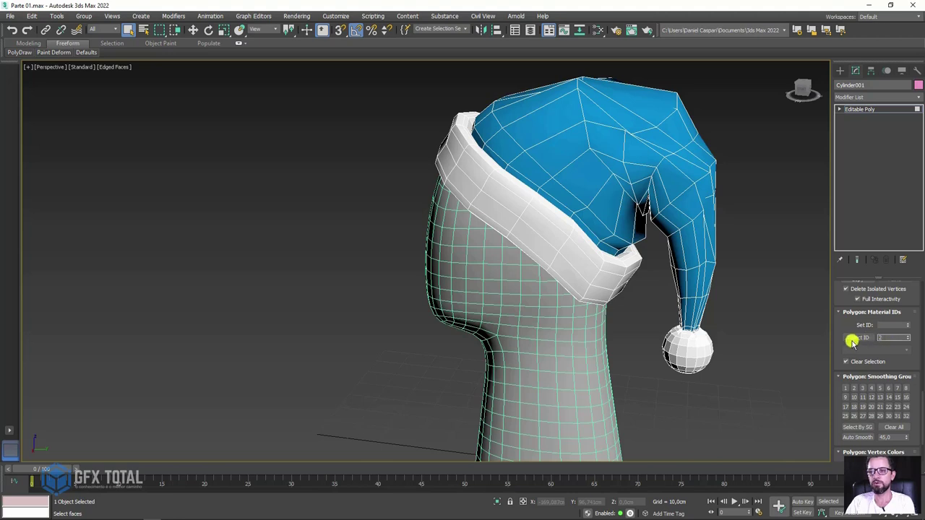
key(Return)
middle_drag(753, 321, 737, 322)
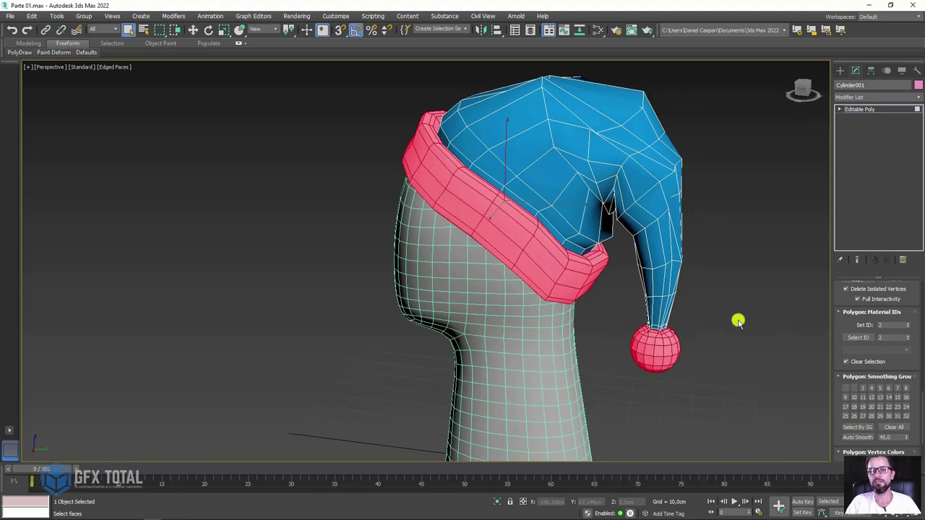
Select the hat body faces and assign them material ID 1
text(1)
key(Return)
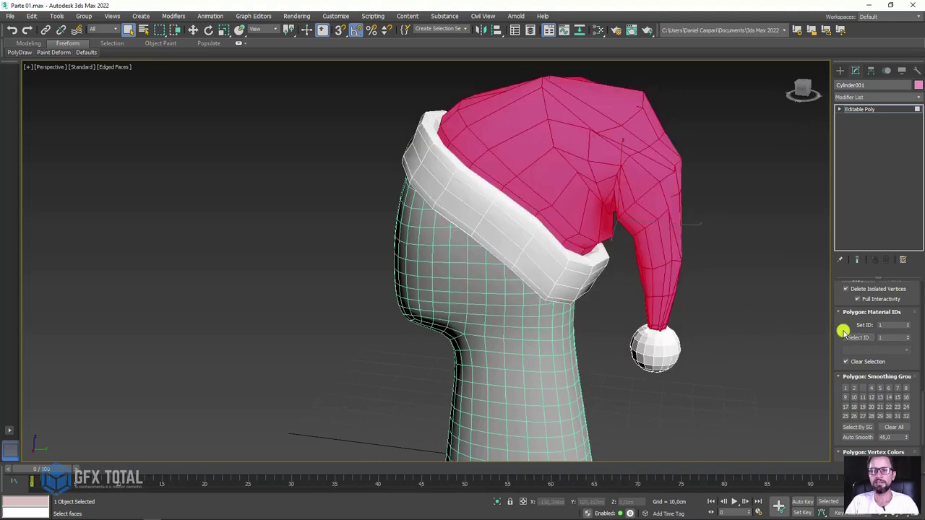
double_click(896, 328)
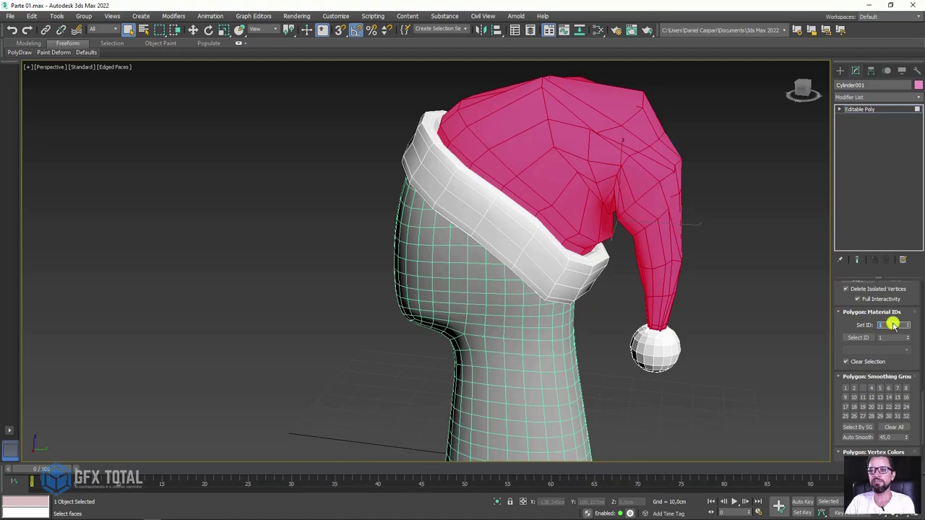
mouse_move(712, 273)
alt+middle_down()
mouse_move(650, 279)
mouse_move(736, 263)
alt+middle_up()
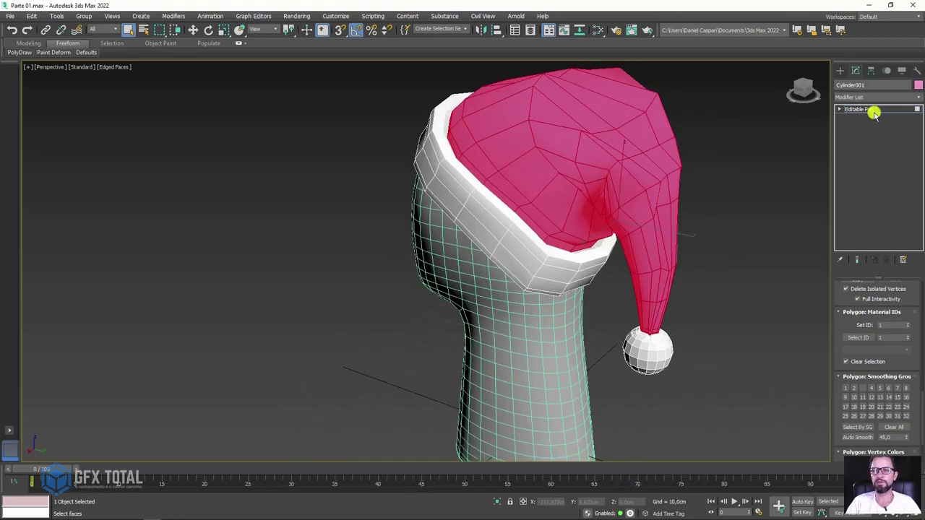
Exit polygon mode and open the Slate Material Editor at the Gorro VRayMtl node
click(844, 115)
alt+middle_drag(693, 188, 634, 190)
click(599, 30)
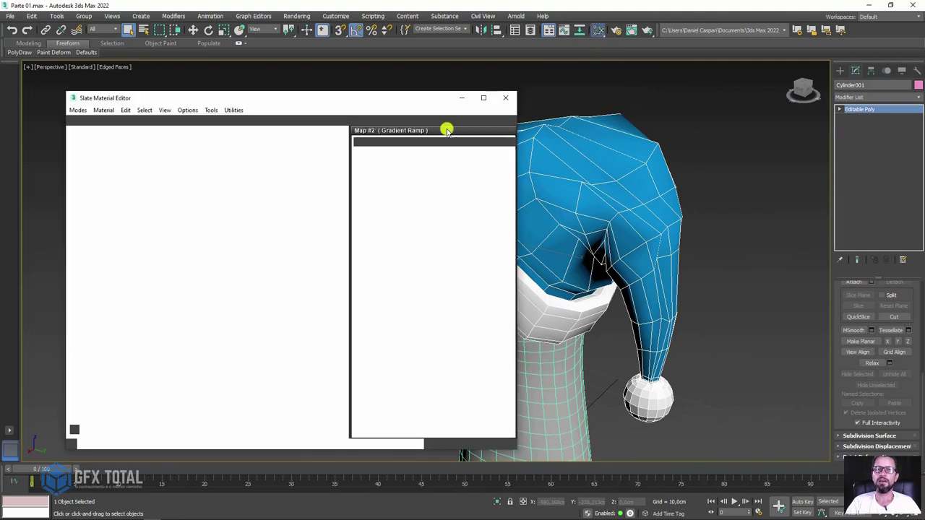
middle_drag(262, 258, 192, 263)
scroll(221, 252, up, 2)
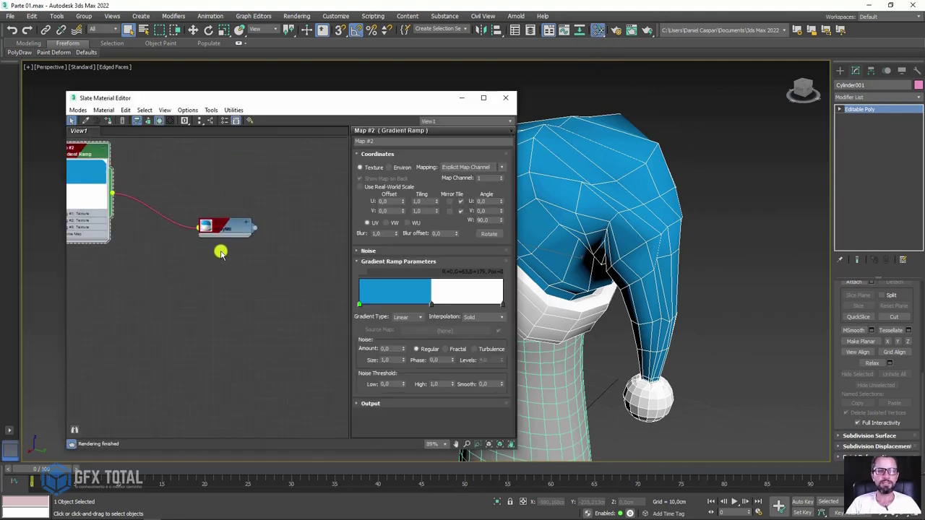
middle_drag(229, 224, 238, 207)
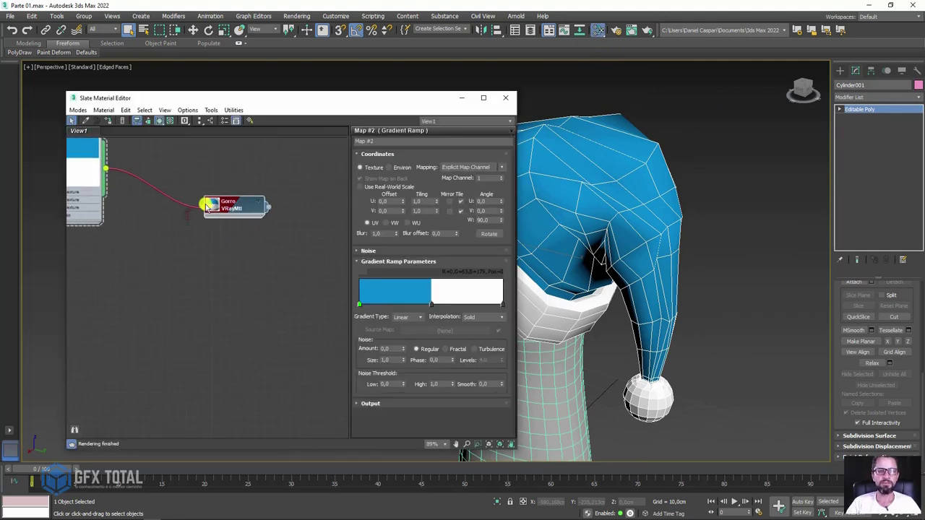
Disconnect the gradient ramp from Gorro's Diffuse and copy Gorro as Material #27
click(259, 203)
drag(201, 223, 181, 210)
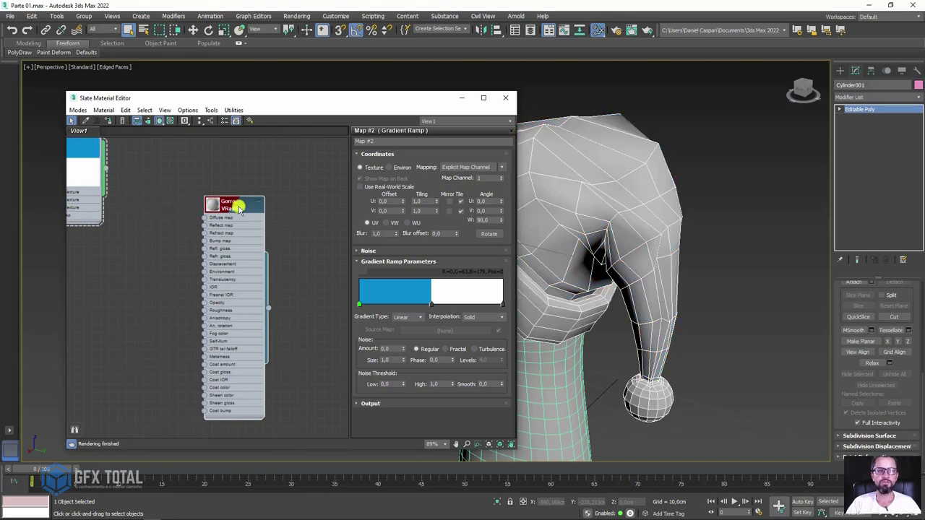
mouse_move(248, 204)
mouse_down()
mouse_move(282, 187)
mouse_move(223, 178)
mouse_move(231, 241)
mouse_up()
click(293, 186)
Rename the copied material 'Pelos' and set its Diffuse colour to pure white
double_click(226, 229)
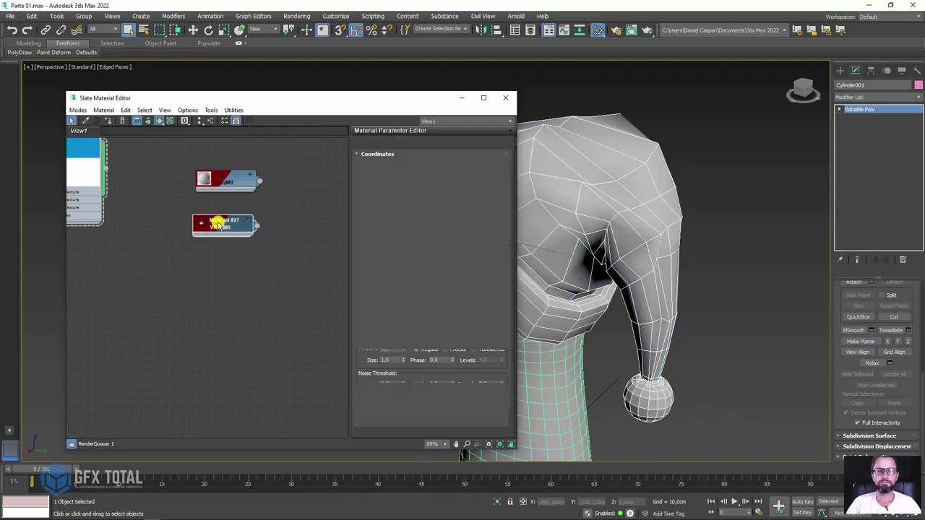
scroll(224, 220, up, 3)
scroll(220, 211, up, 3)
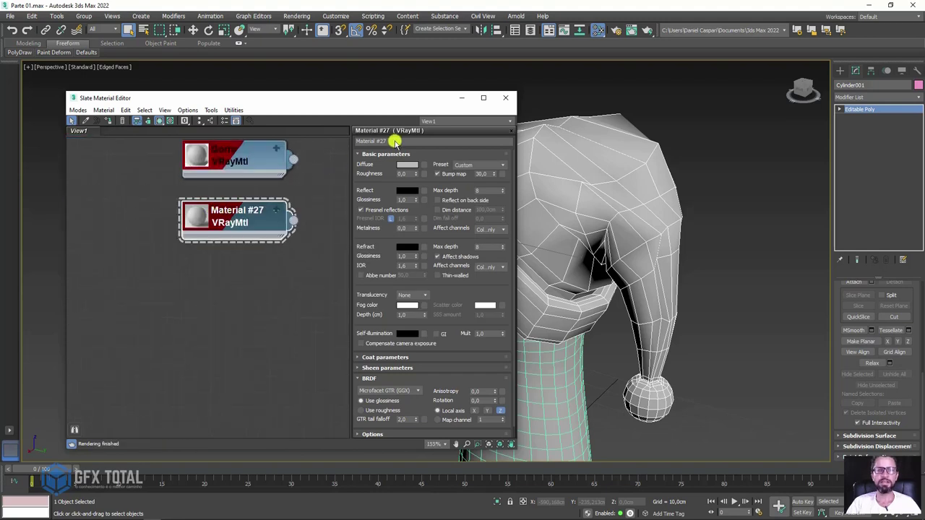
click(395, 142)
text(Pelos)
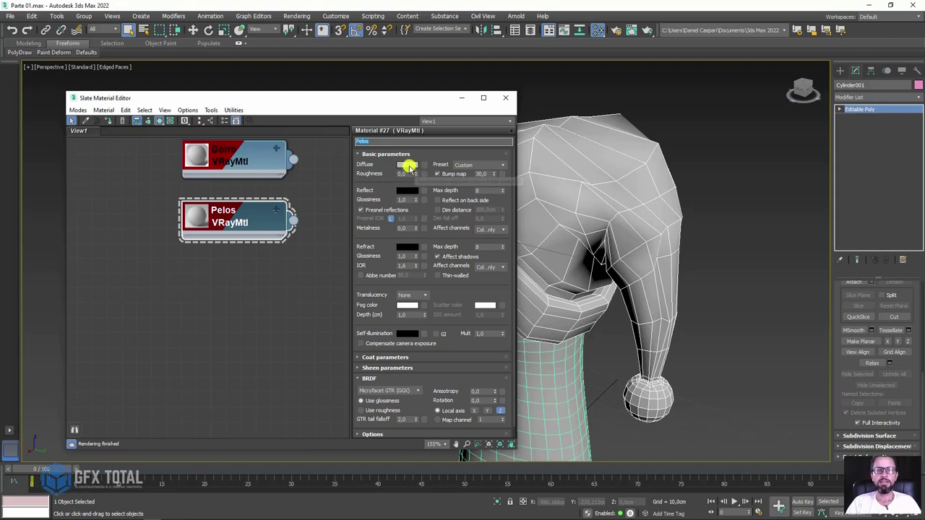
click(407, 165)
drag(338, 112, 373, 112)
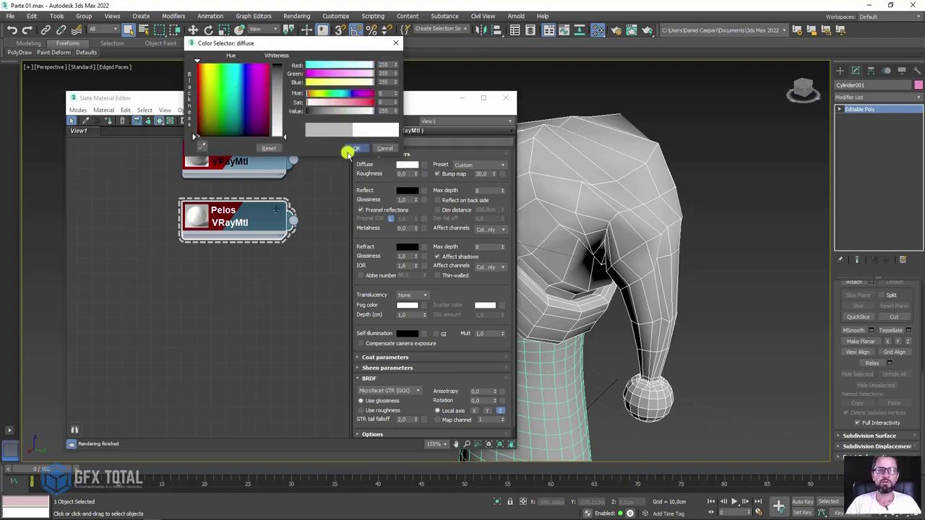
click(354, 148)
middle_drag(253, 209, 243, 241)
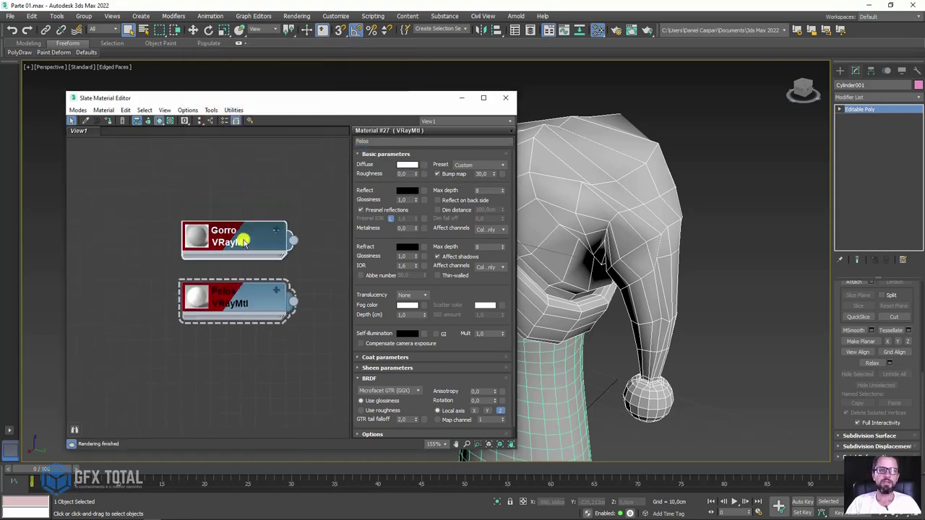
Set Gorro's Diffuse colour to dark red and bring up the node-type menu
click(407, 164)
drag(373, 102, 361, 97)
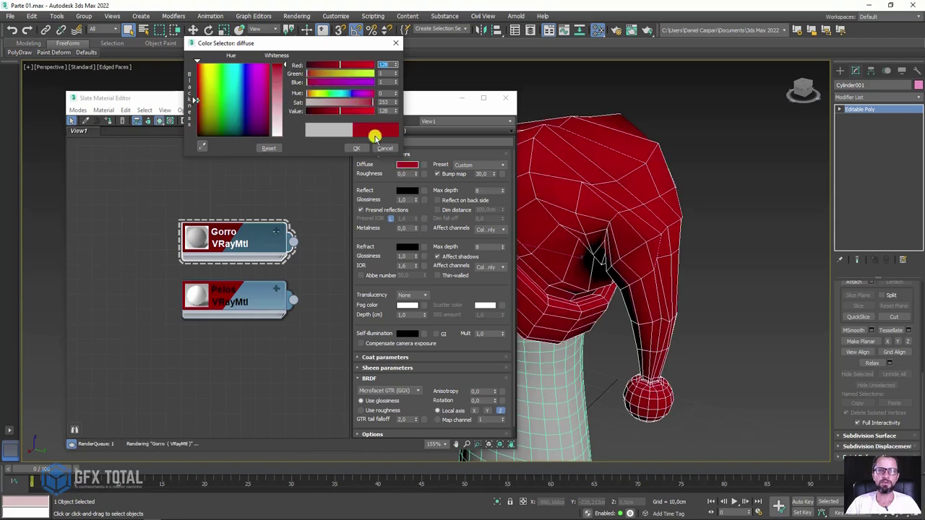
click(356, 148)
scroll(347, 217, down, 2)
alt+middle_drag(599, 210, 721, 244)
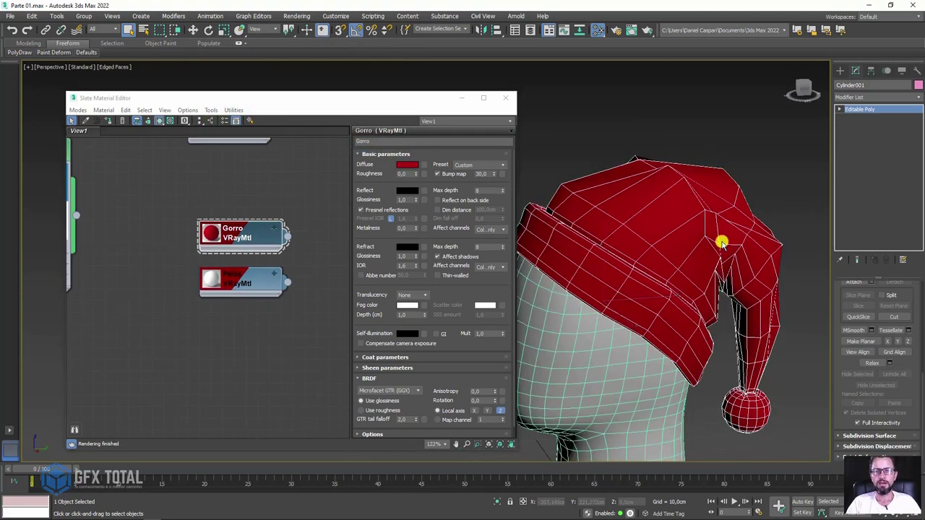
mouse_move(231, 227)
middle_down()
mouse_move(114, 186)
mouse_move(146, 202)
middle_up()
right_click(222, 206)
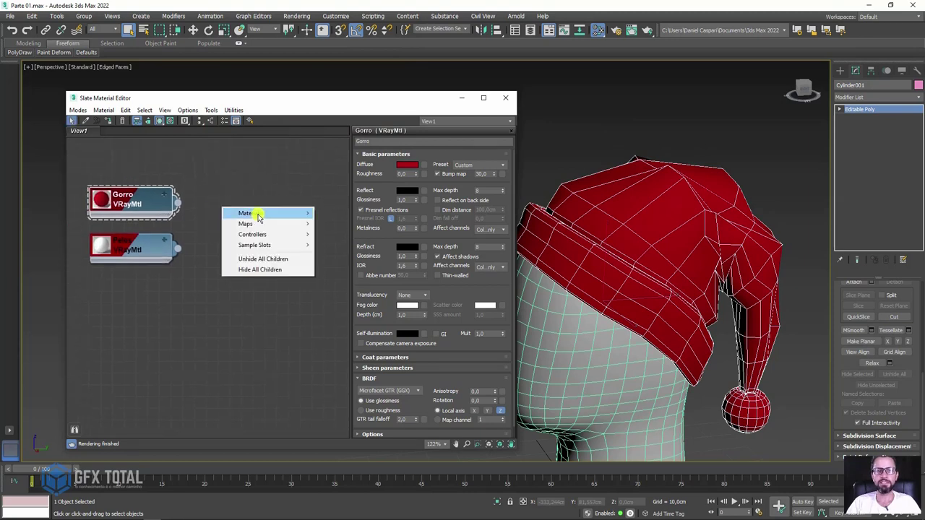
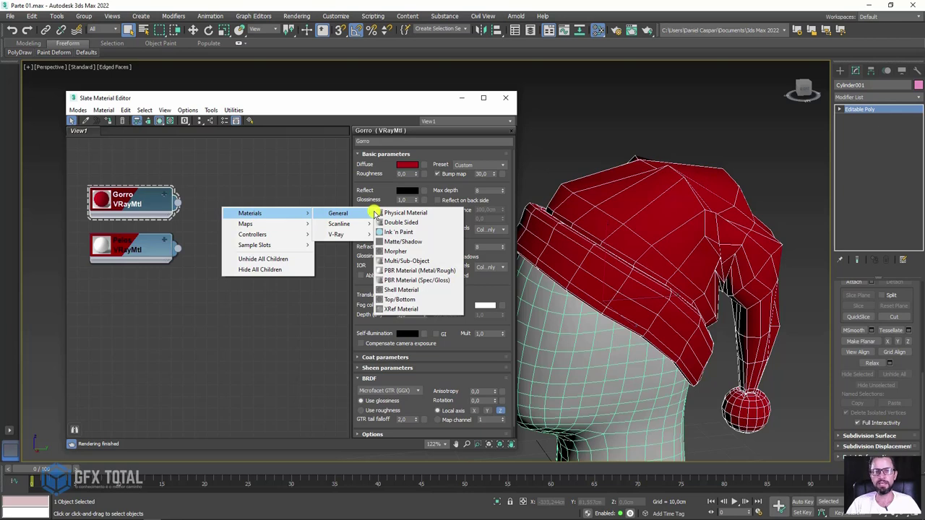
Create a Multi/Sub-Object material node and reduce it to 2 sub-material slots
drag(406, 260, 412, 260)
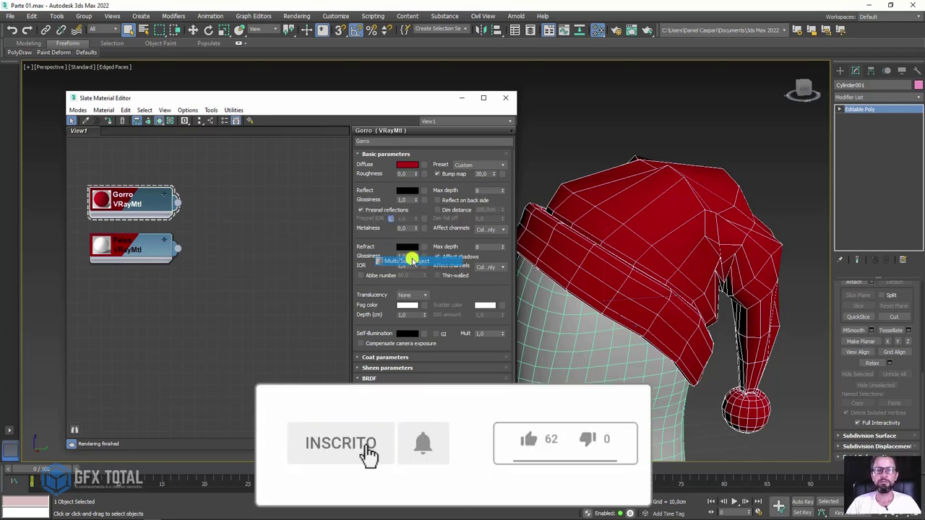
click(279, 207)
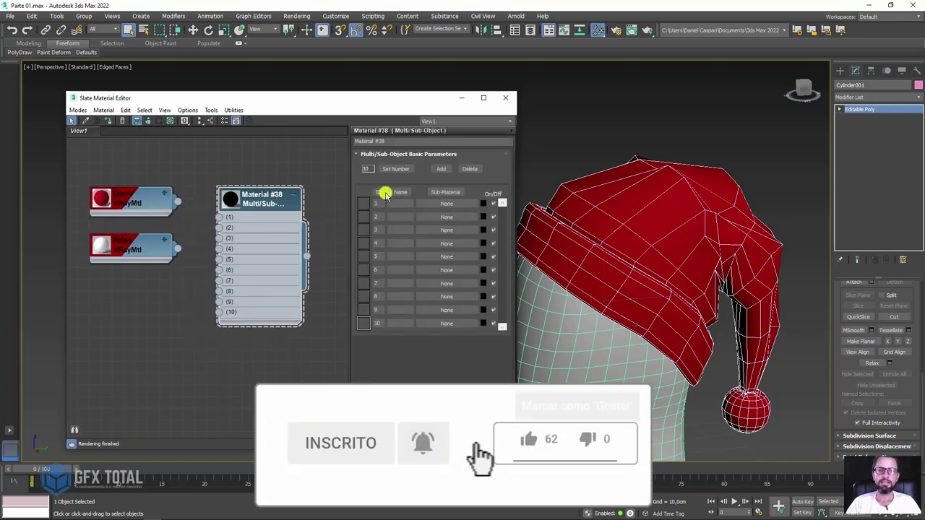
click(470, 169)
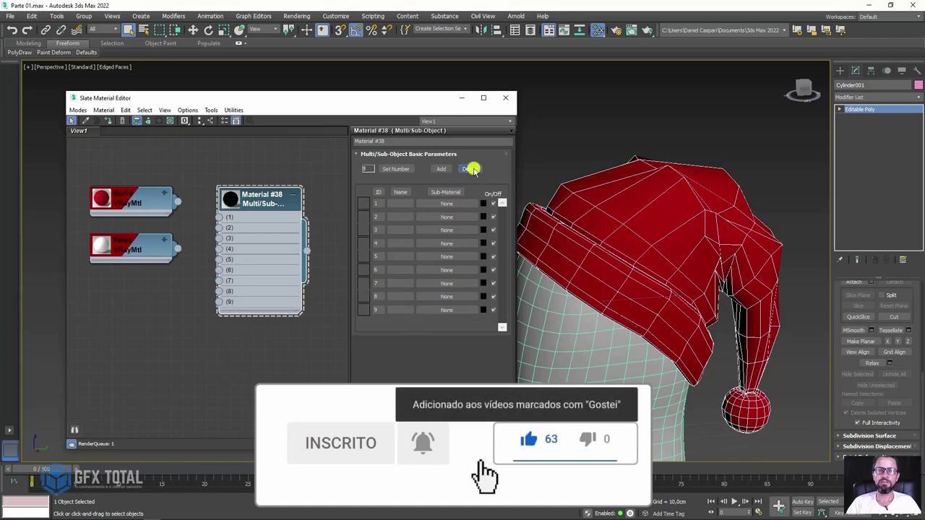
click(469, 169)
click(470, 169)
click(469, 170)
click(469, 169)
click(470, 170)
click(470, 169)
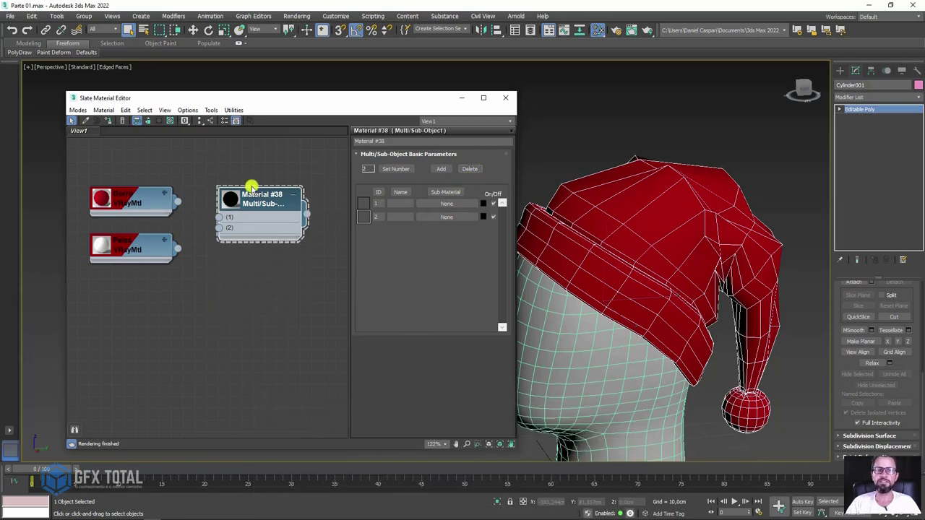
Wire Gorro into slot 1 and Pelos into slot 2, then assign Material #38 to the hat
drag(177, 202, 219, 217)
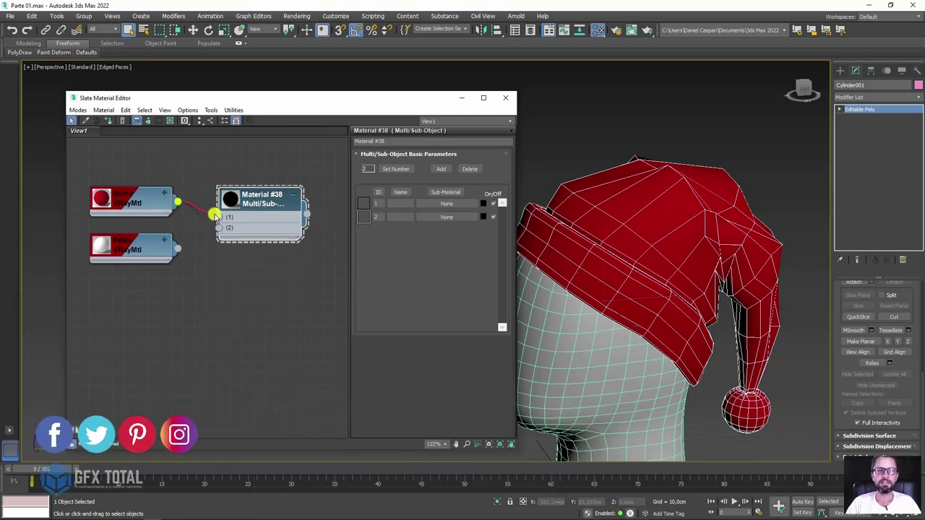
drag(181, 250, 219, 228)
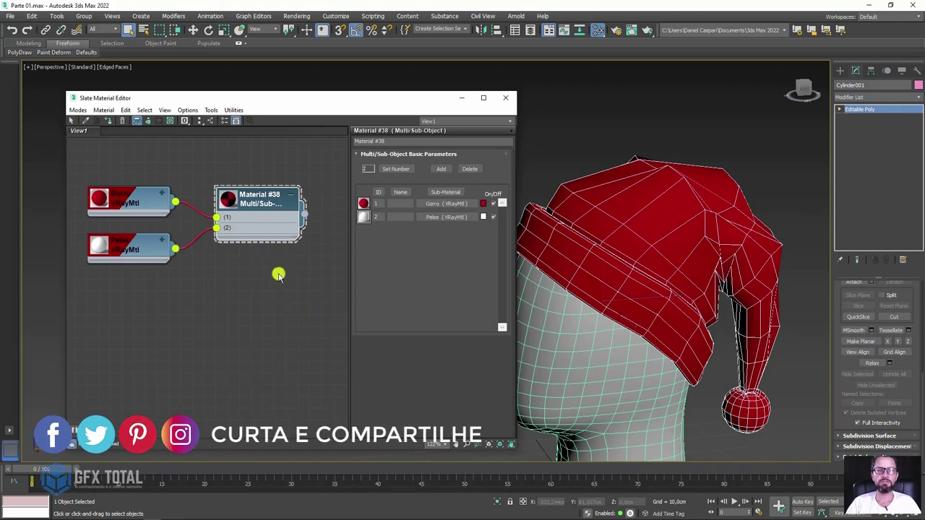
middle_drag(279, 272, 277, 245)
mouse_move(278, 242)
mouse_down()
mouse_move(621, 262)
mouse_move(636, 229)
mouse_up()
mouse_move(676, 250)
alt+middle_down()
mouse_move(571, 255)
mouse_move(710, 248)
mouse_move(665, 258)
mouse_move(425, 259)
alt+middle_up()
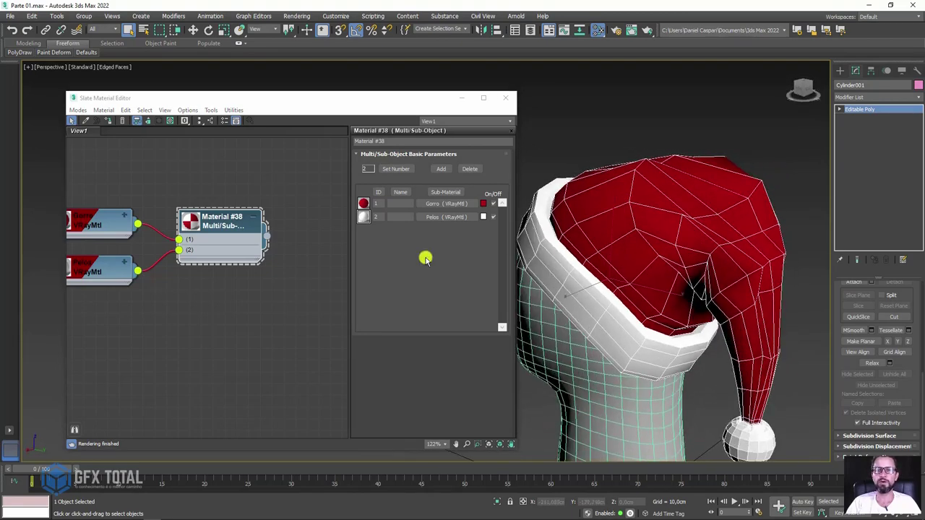
Rearrange the Gorro and Pelos nodes and try Pelos in slot 1, checking the hat's colours
middle_drag(206, 226, 290, 184)
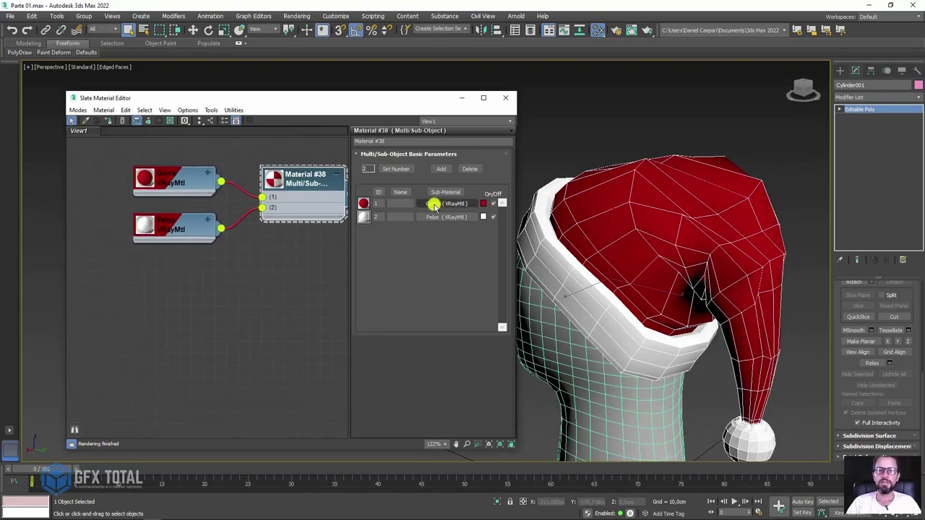
drag(167, 183, 155, 184)
drag(198, 216, 174, 217)
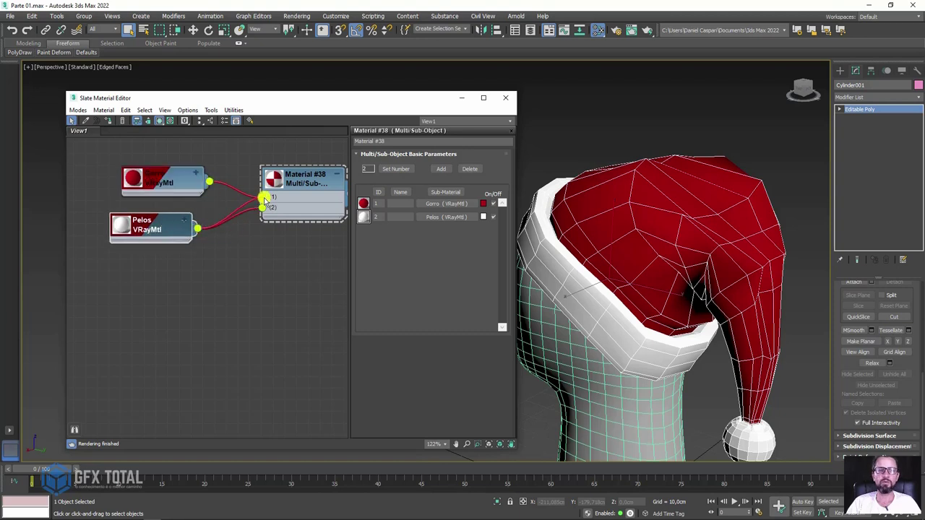
drag(265, 200, 260, 205)
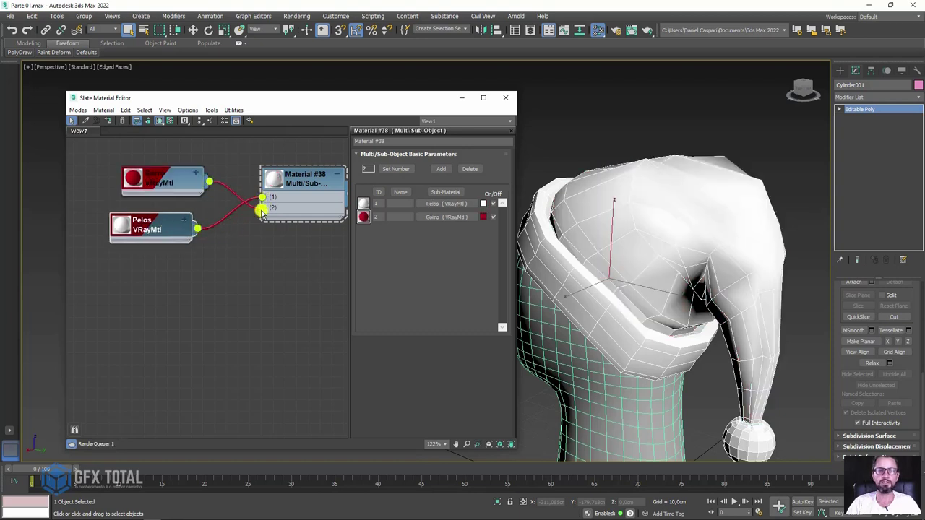
mouse_move(665, 282)
alt+middle_down()
mouse_move(778, 299)
mouse_move(652, 290)
mouse_move(668, 272)
alt+middle_up()
Plug Gorro back into slot 1 and orbit to inspect the whole hat and its tip
mouse_move(205, 180)
mouse_down()
mouse_move(262, 196)
mouse_move(261, 208)
mouse_up()
mouse_move(669, 313)
alt+middle_down()
mouse_move(613, 287)
mouse_move(652, 291)
mouse_move(633, 260)
alt+middle_up()
mouse_move(594, 217)
alt+middle_down()
mouse_move(623, 242)
mouse_move(785, 146)
alt+middle_up()
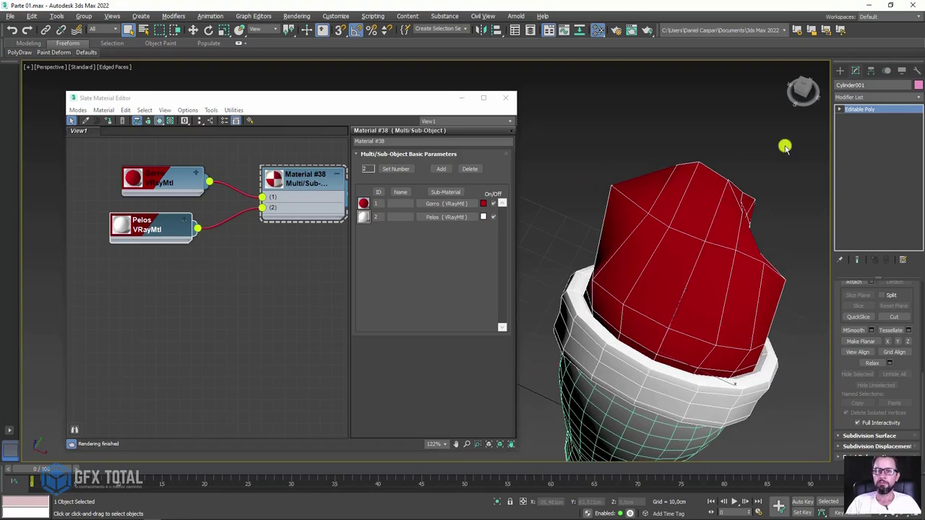
mouse_move(715, 222)
alt+middle_down()
mouse_move(646, 180)
mouse_move(718, 159)
mouse_move(677, 209)
mouse_move(618, 220)
mouse_move(669, 206)
alt+middle_up()
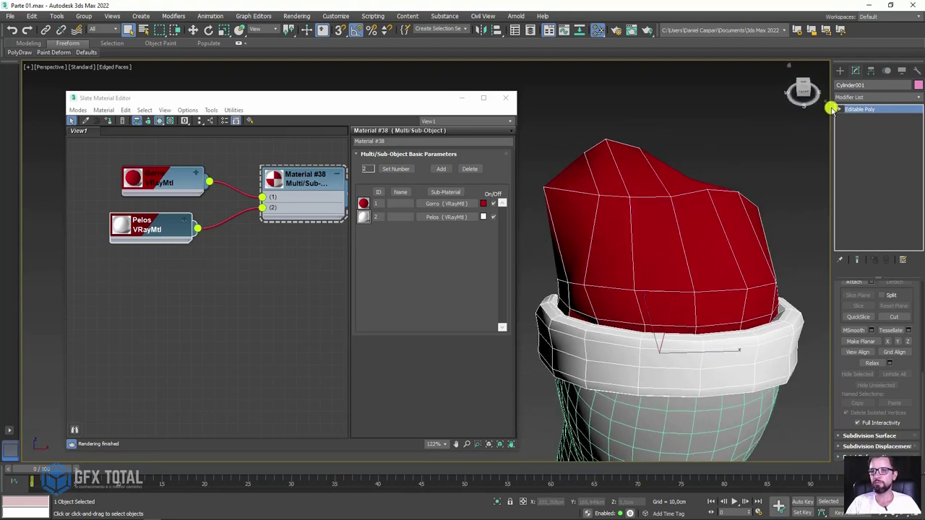
Select a vertex on the hat at vertex level, then return to object level
click(855, 117)
click(543, 186)
mouse_move(544, 185)
alt+middle_down()
mouse_move(565, 160)
mouse_move(667, 184)
alt+middle_up()
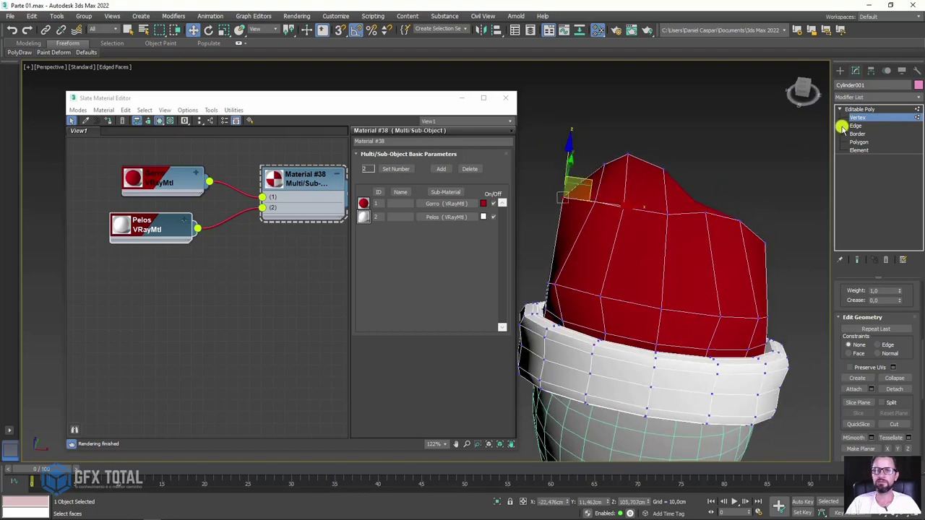
click(865, 109)
Apply a TurboSmooth modifier to the hat
click(870, 97)
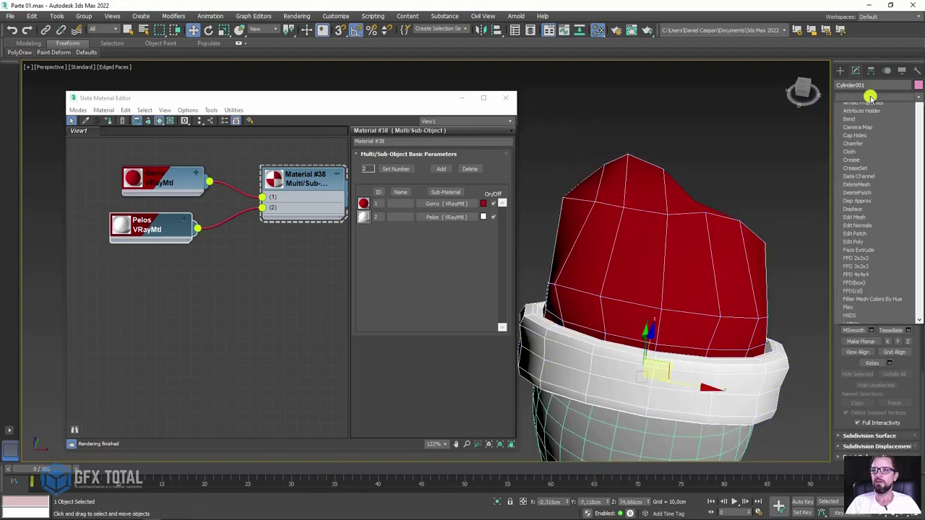
drag(919, 166, 905, 399)
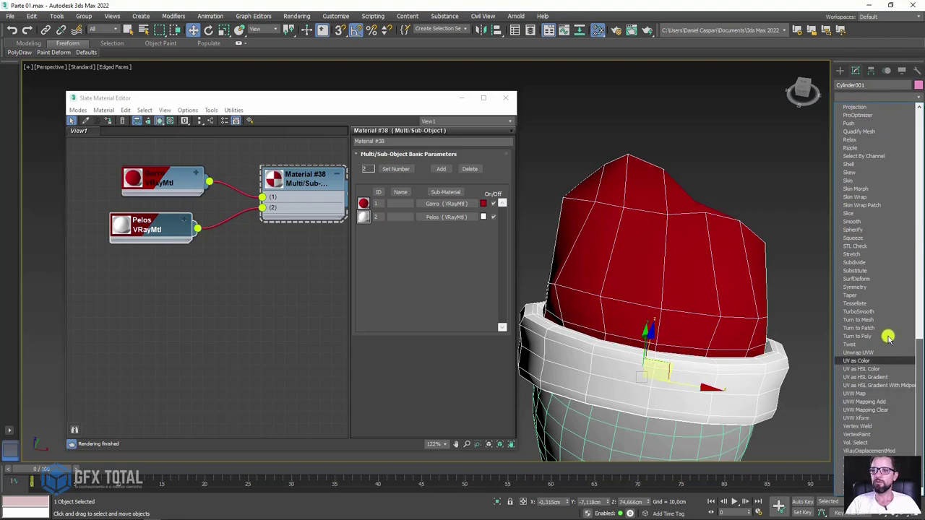
scroll(888, 334, down, 2)
click(875, 311)
mouse_move(719, 264)
alt+middle_down()
mouse_move(606, 230)
mouse_move(621, 200)
mouse_move(730, 217)
mouse_move(783, 245)
mouse_move(719, 193)
alt+middle_up()
Collapse the smoothed hat back to an Editable Poly
scroll(719, 193, down, 5)
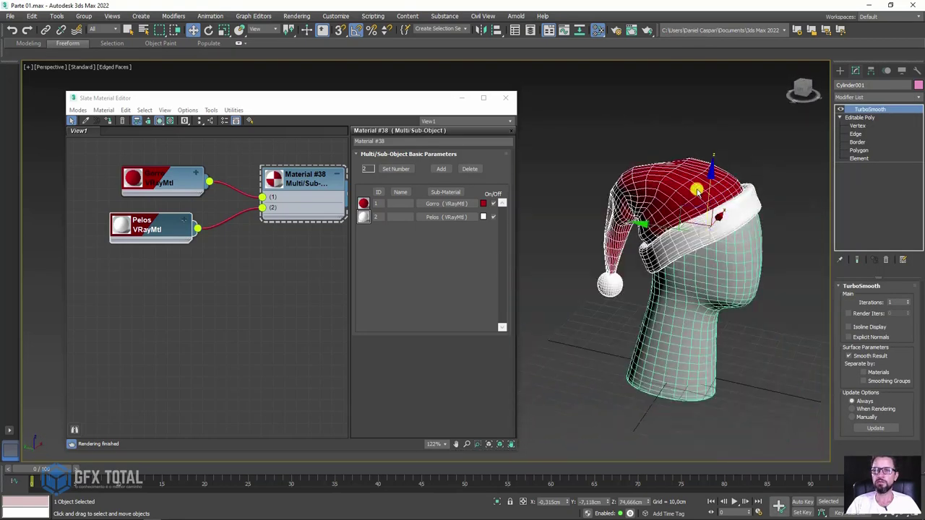
right_click(677, 173)
mouse_move(723, 270)
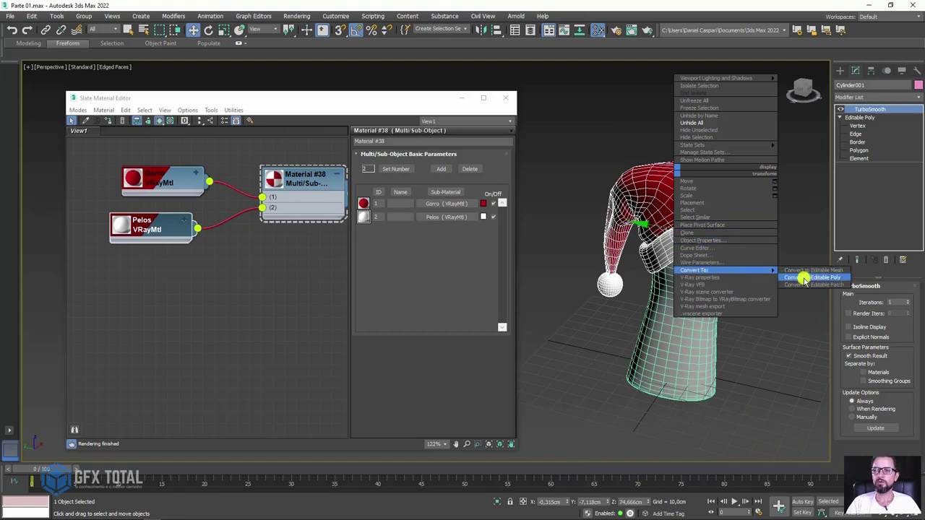
click(802, 277)
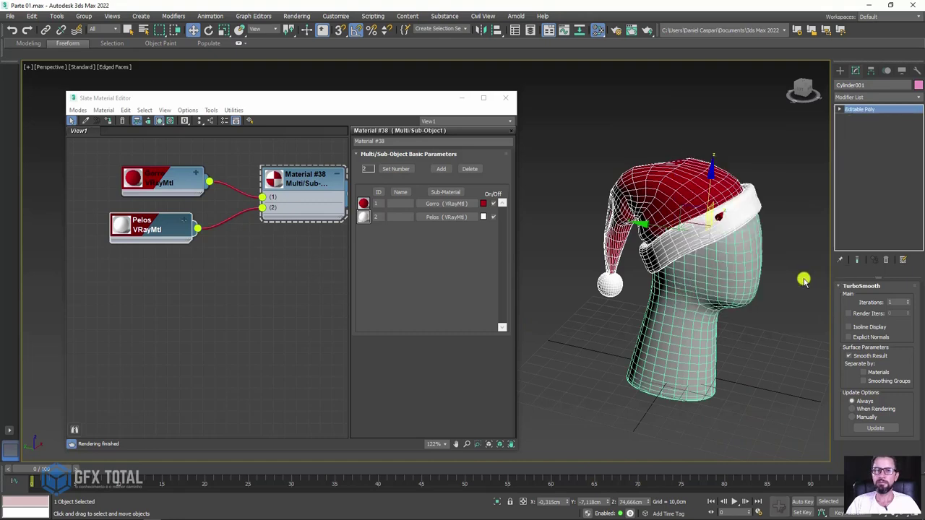
click(914, 98)
drag(917, 113, 916, 347)
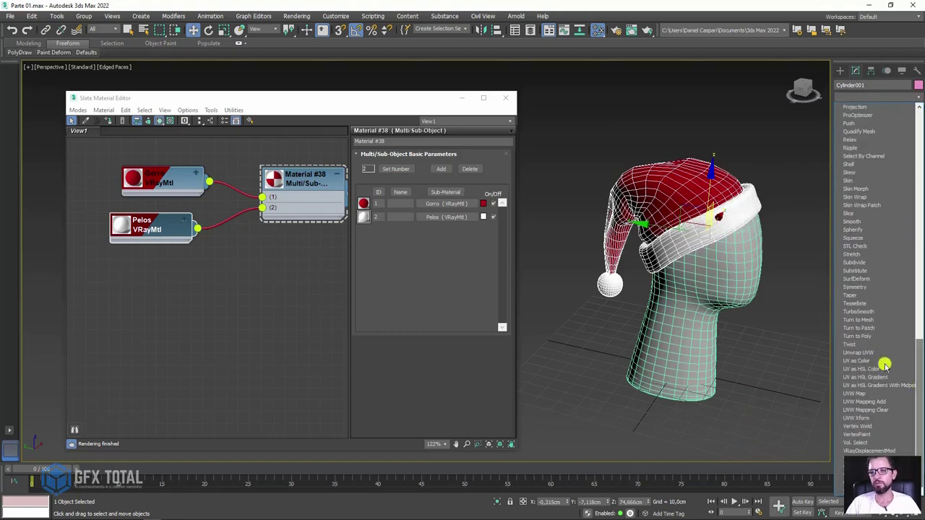
Add an Unwrap UVW modifier to the hat and close the Slate Material Editor
click(859, 352)
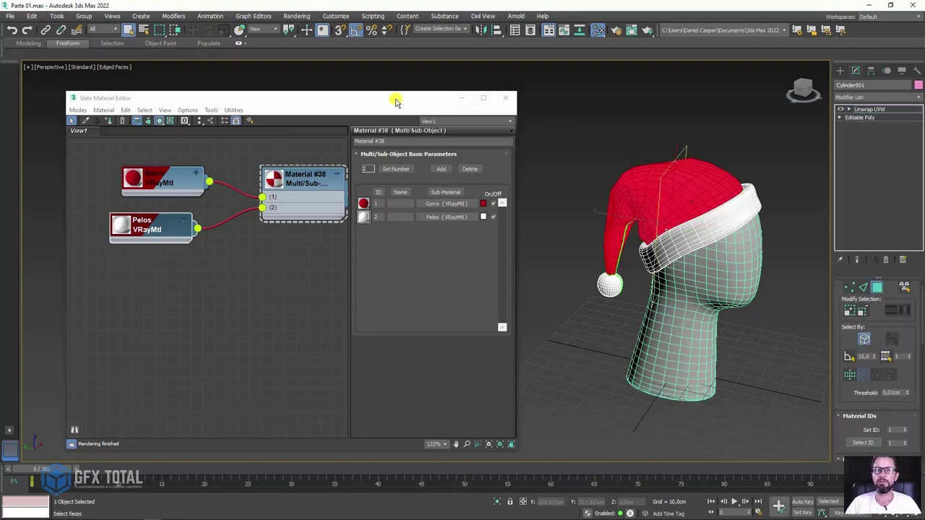
drag(396, 102, 453, 117)
click(525, 108)
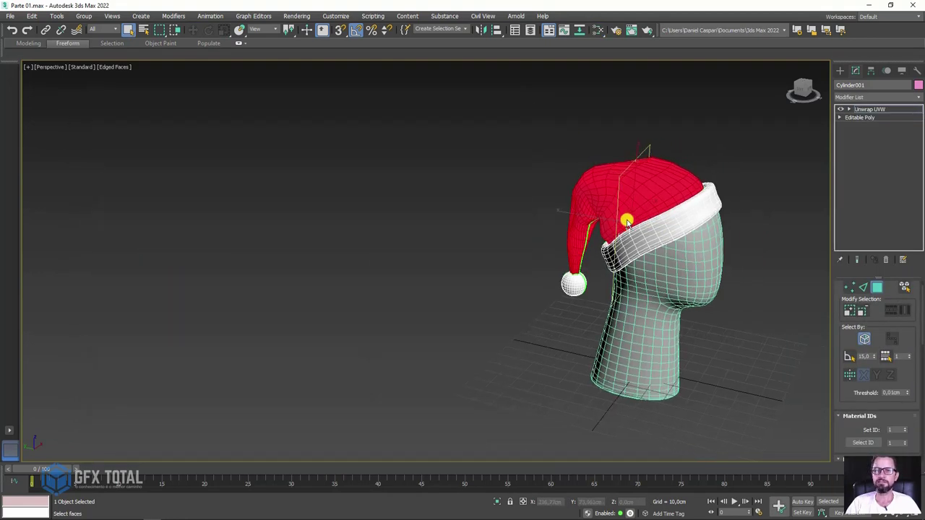
alt+middle_drag(727, 260, 710, 249)
scroll(660, 203, up, 5)
alt+middle_drag(661, 202, 650, 229)
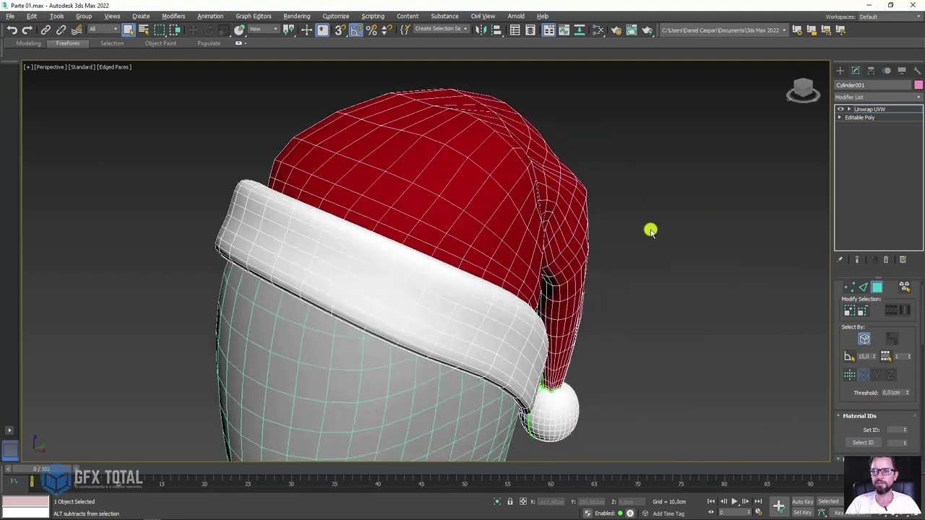
scroll(716, 289, down, 6)
mouse_move(716, 289)
alt+middle_down()
mouse_move(721, 281)
mouse_move(667, 272)
alt+middle_up()
scroll(667, 272, up, 3)
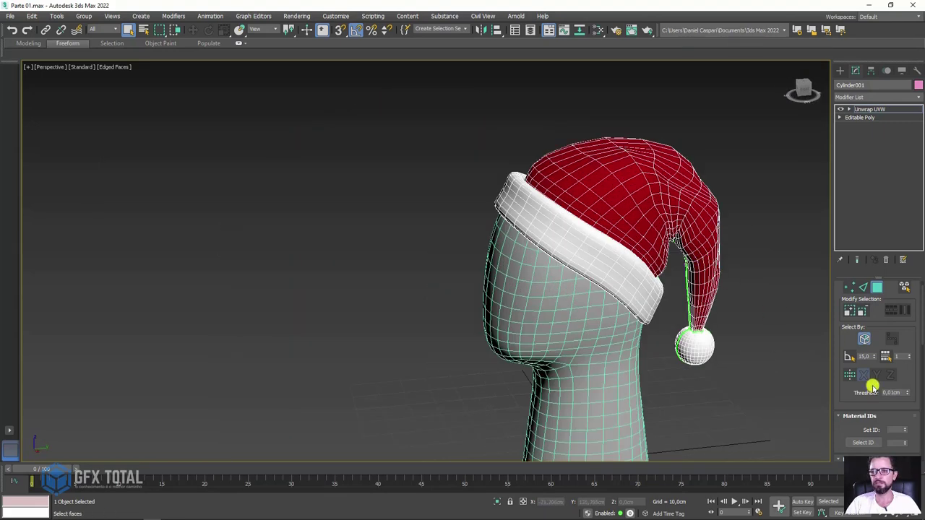
mouse_move(872, 383)
mouse_down()
mouse_move(864, 211)
mouse_move(857, 263)
mouse_up()
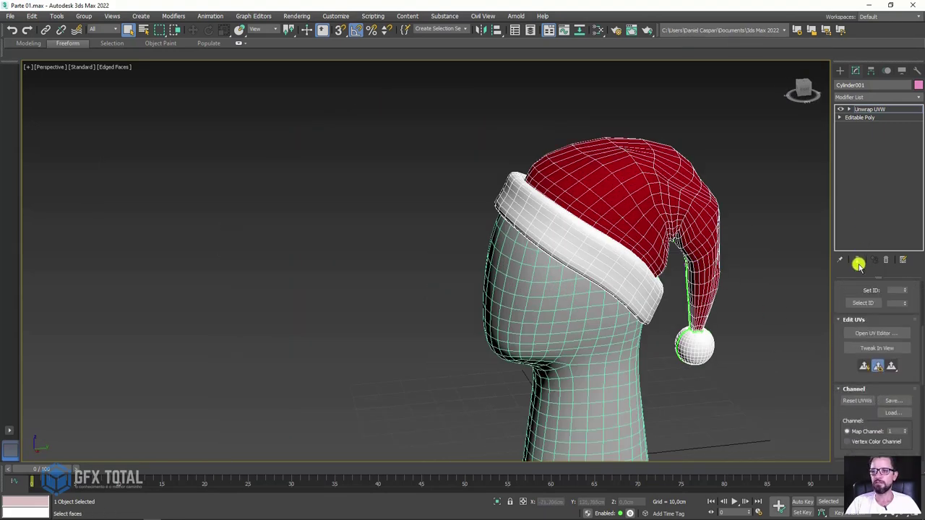
Open the UV editor and marquee-select the hat crown's UV island
click(872, 335)
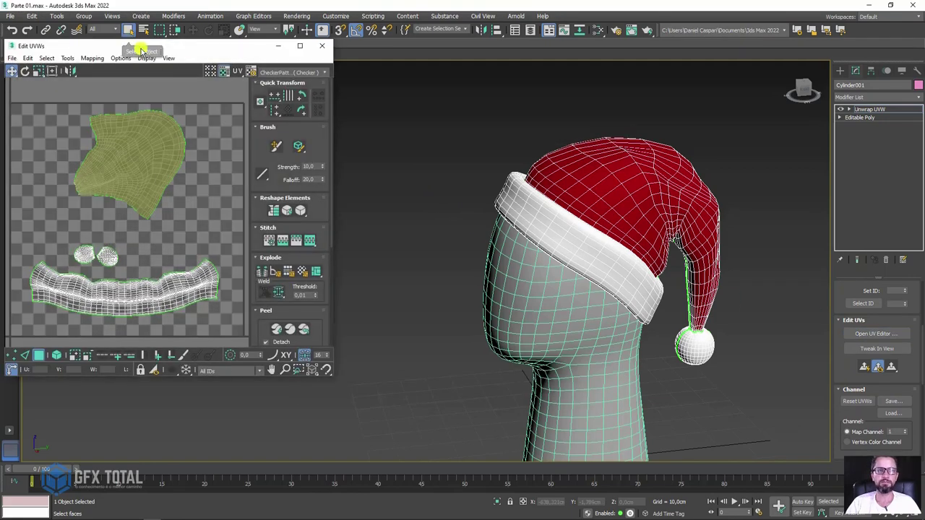
drag(171, 47, 252, 71)
click(286, 244)
scroll(286, 244, down, 3)
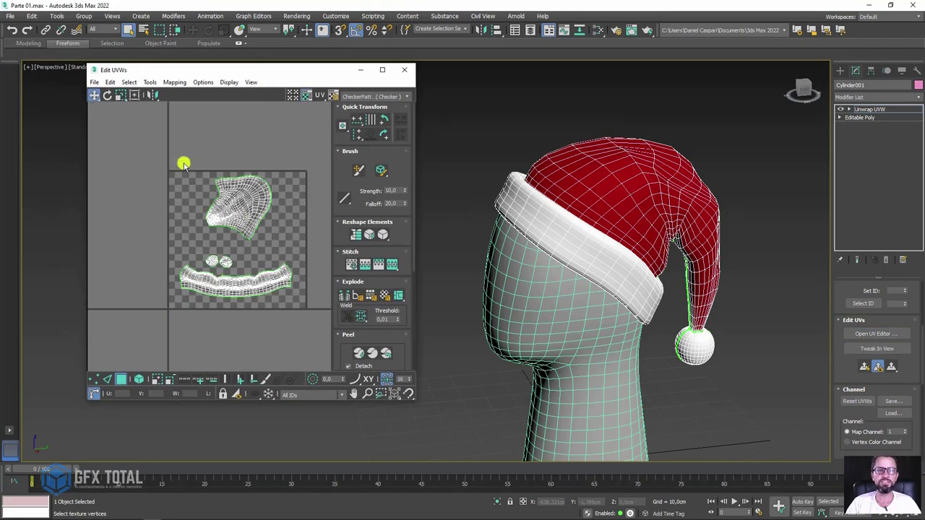
drag(172, 156, 293, 242)
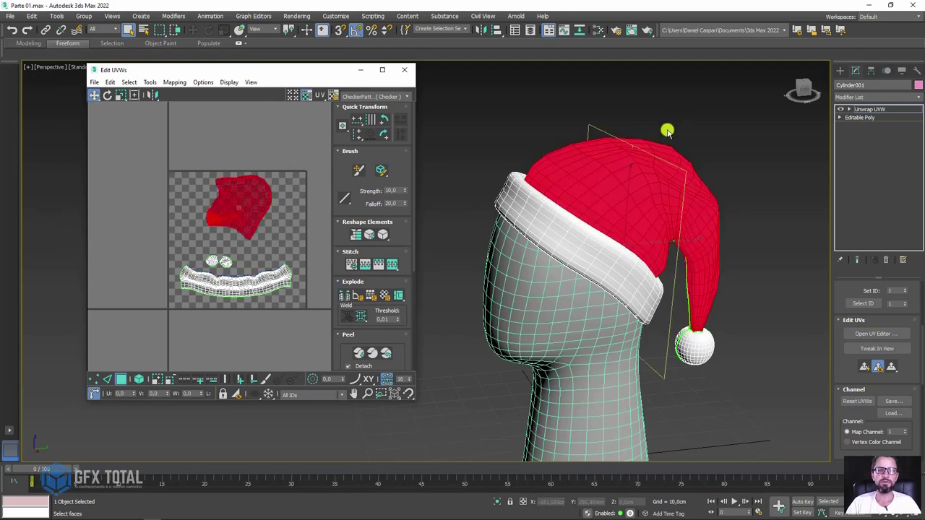
Reopen the Slate editor and place the Checker map node beside the V-Ray materials
click(597, 29)
scroll(299, 262, down, 5)
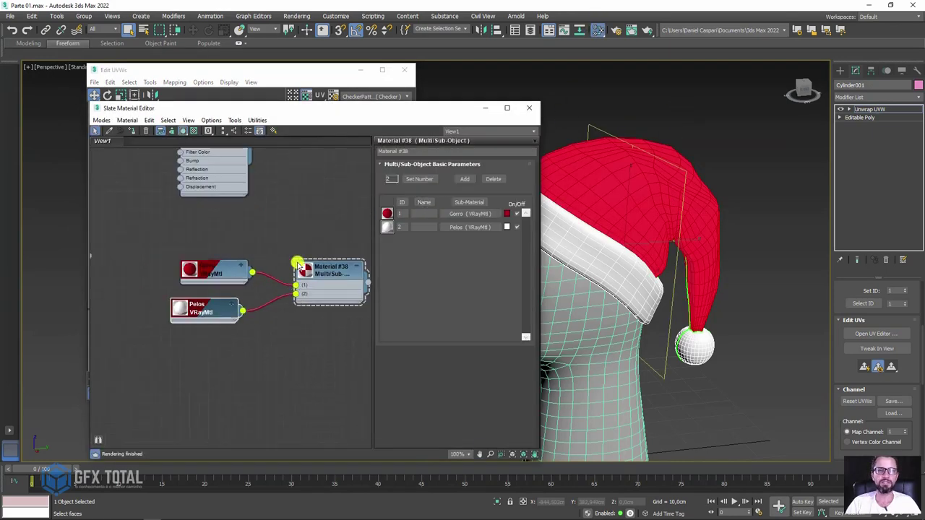
scroll(265, 254, down, 3)
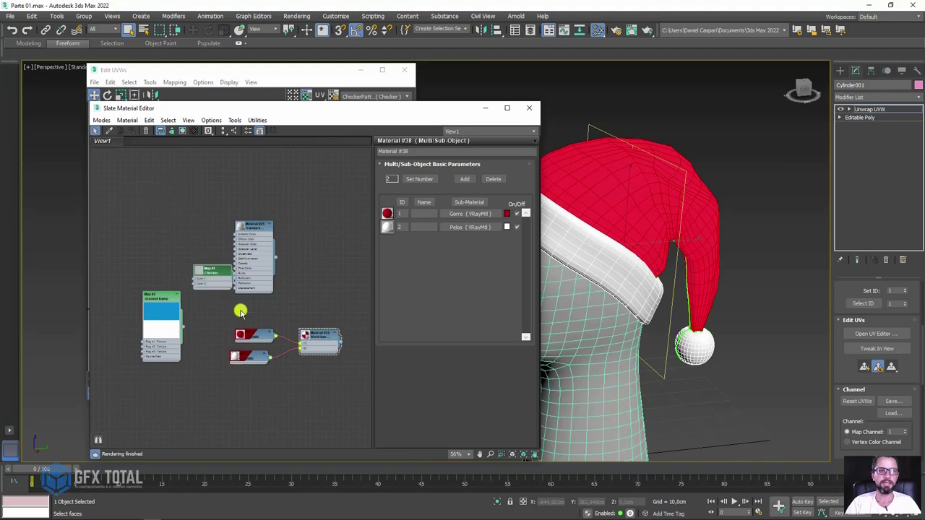
drag(180, 205, 240, 312)
scroll(304, 325, up, 4)
scroll(224, 242, up, 2)
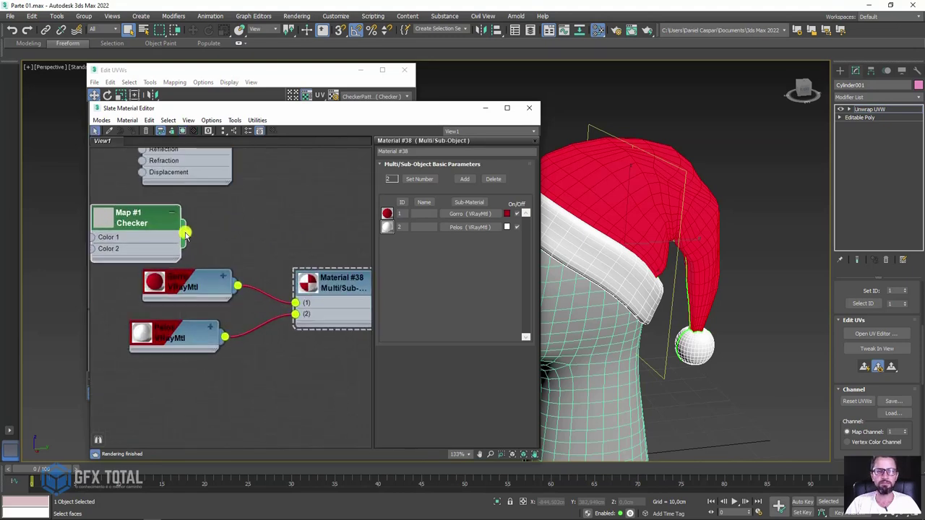
mouse_move(662, 242)
alt+middle_down()
mouse_move(685, 154)
mouse_move(671, 178)
alt+middle_up()
scroll(341, 300, up, 1)
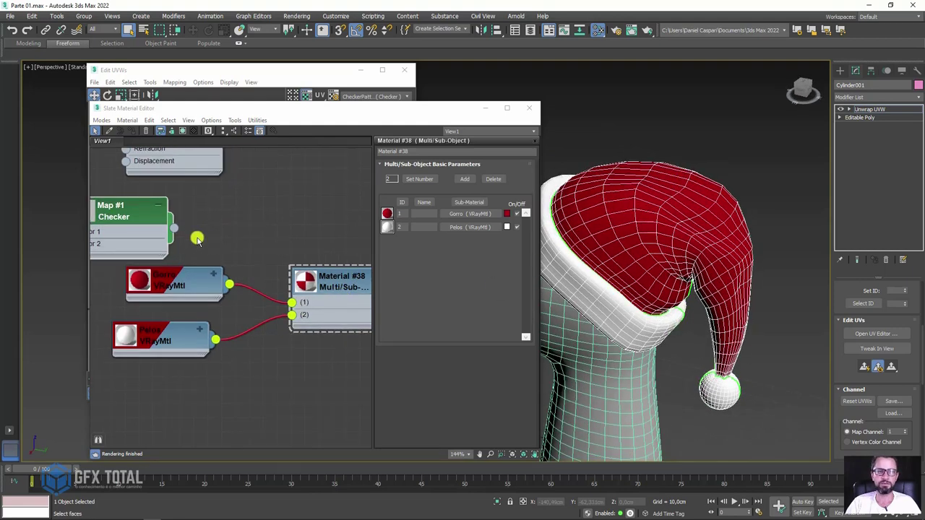
Wire the Checker map into Gorro's Diffuse and orbit to inspect the checkered hat
drag(168, 277, 127, 301)
middle_drag(198, 258, 279, 258)
drag(223, 211, 179, 211)
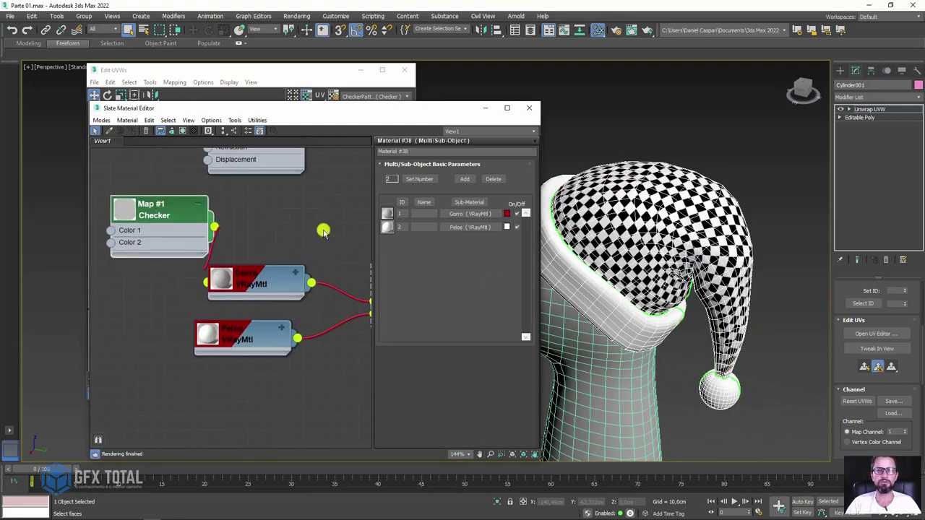
alt+middle_drag(655, 254, 719, 264)
scroll(719, 263, up, 3)
mouse_move(675, 212)
alt+middle_down()
mouse_move(648, 248)
mouse_move(657, 255)
alt+middle_up()
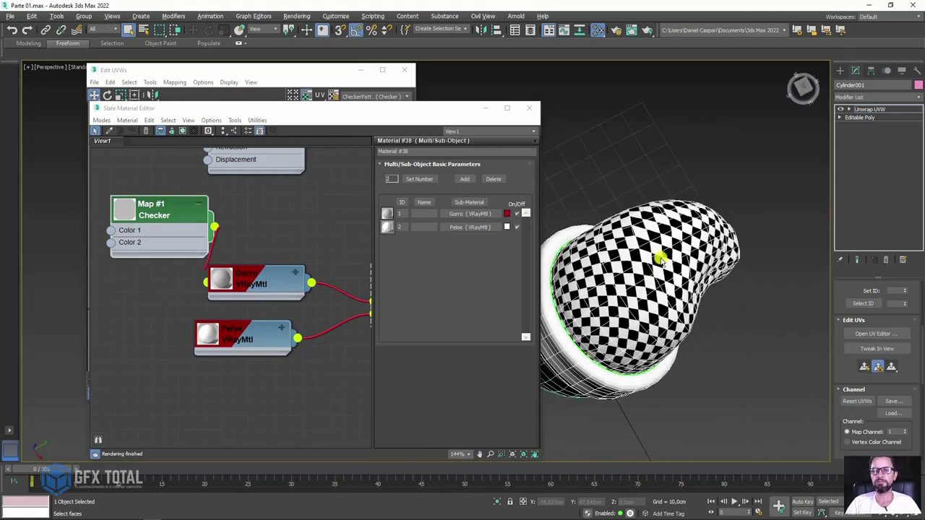
scroll(656, 256, up, 2)
mouse_move(666, 223)
alt+middle_down()
mouse_move(640, 238)
mouse_move(747, 268)
mouse_move(690, 252)
alt+middle_up()
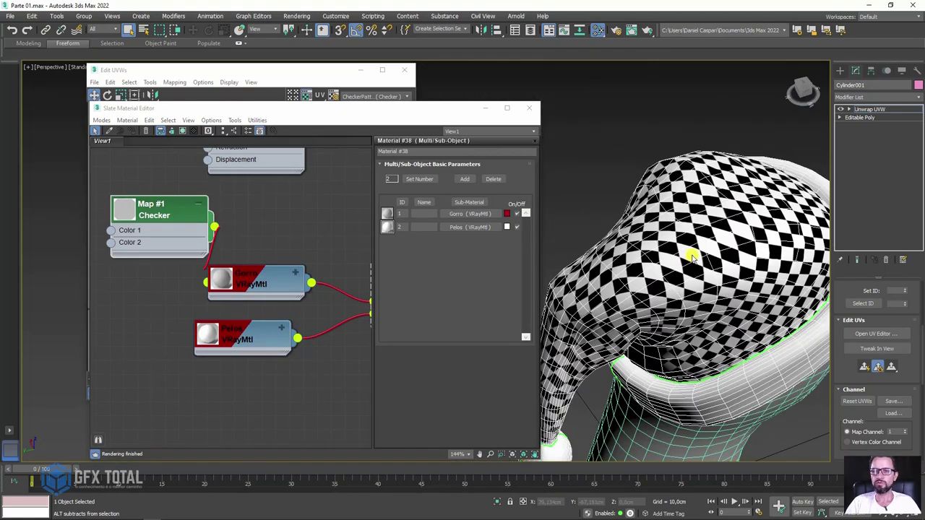
scroll(706, 245, up, 2)
scroll(707, 246, down, 3)
scroll(318, 245, down, 1)
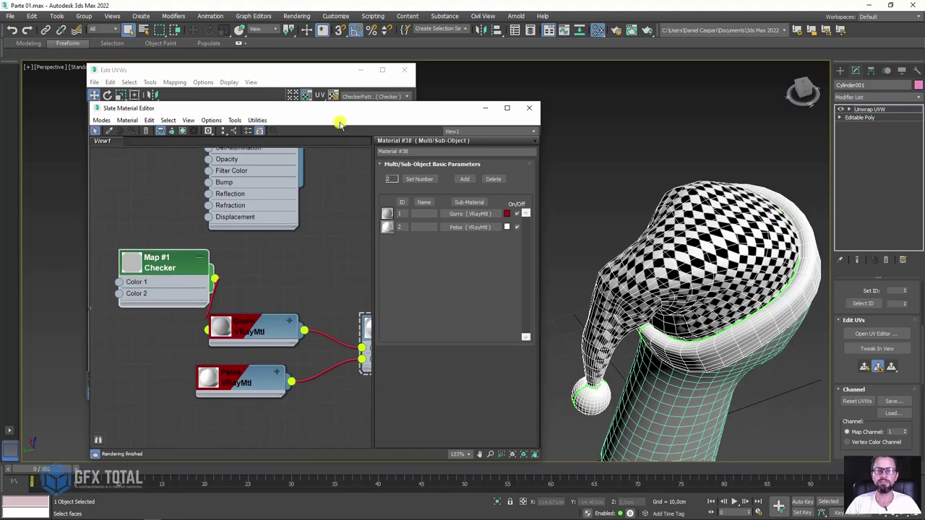
Minimize Slate and select the hat's UV shell in Polygon mode
click(484, 109)
drag(278, 68, 300, 68)
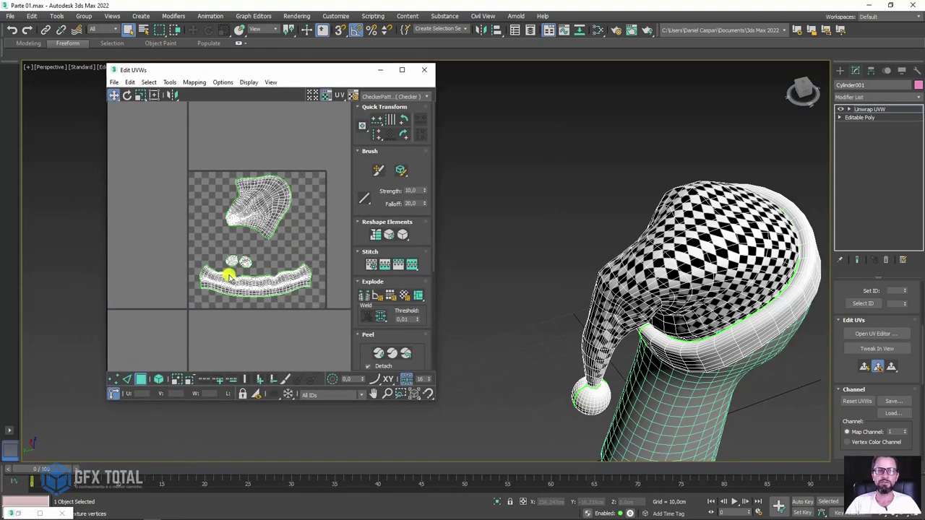
click(158, 379)
drag(166, 182, 295, 212)
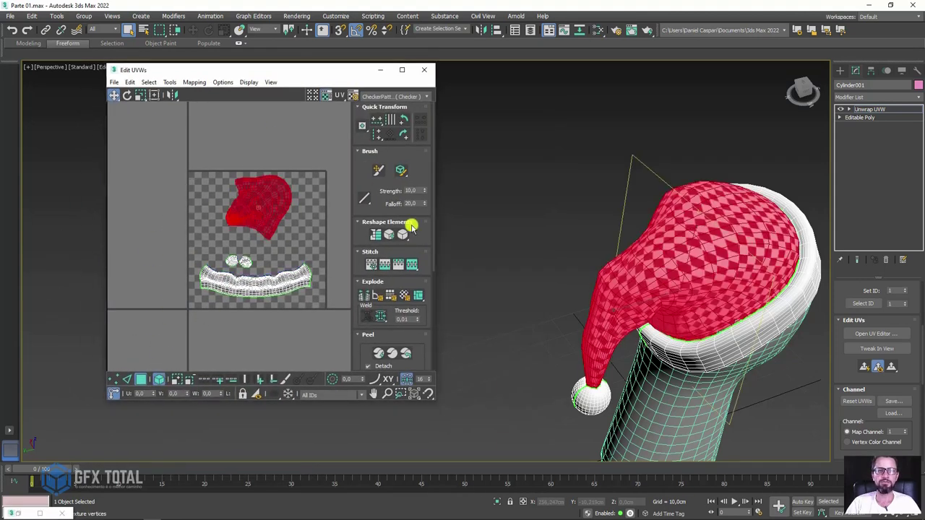
scroll(624, 263, up, 2)
alt+middle_drag(631, 267, 610, 262)
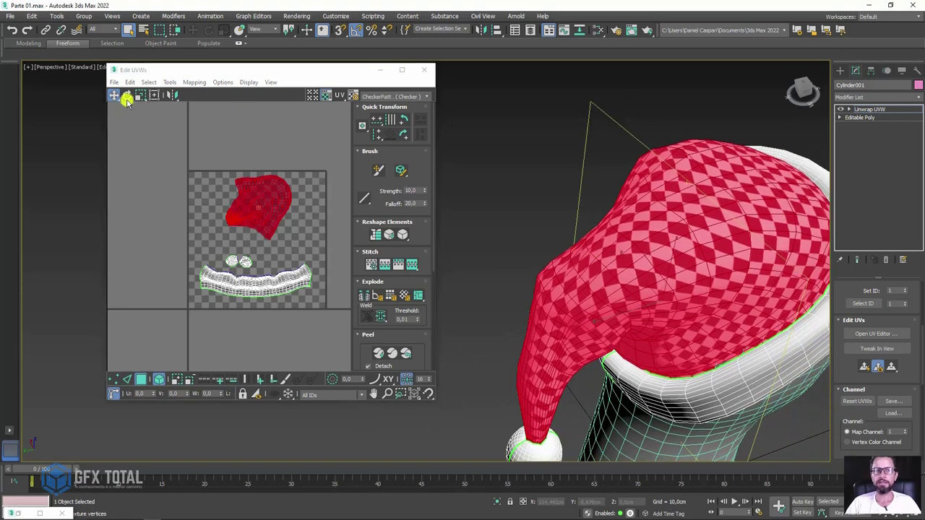
Relax the hat shell by polygon angles until the checker is even, then close Edit UVWs
click(168, 82)
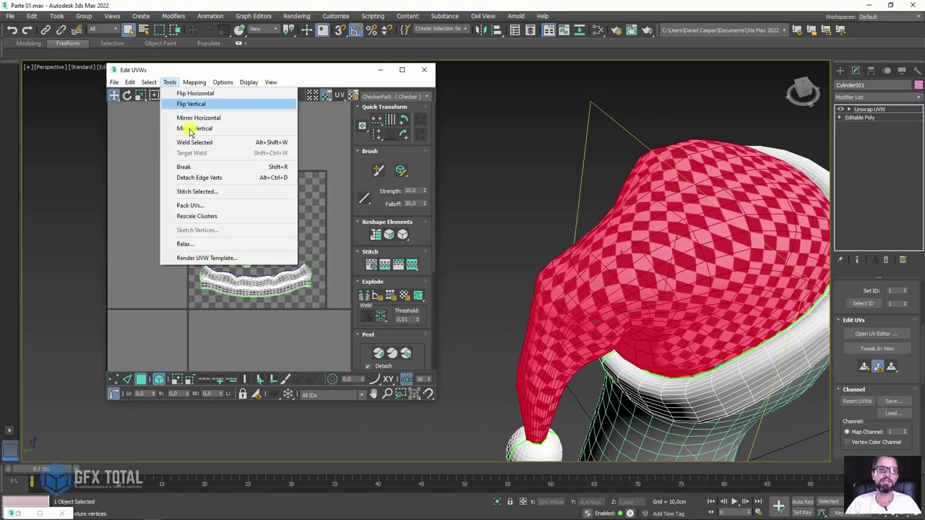
click(182, 244)
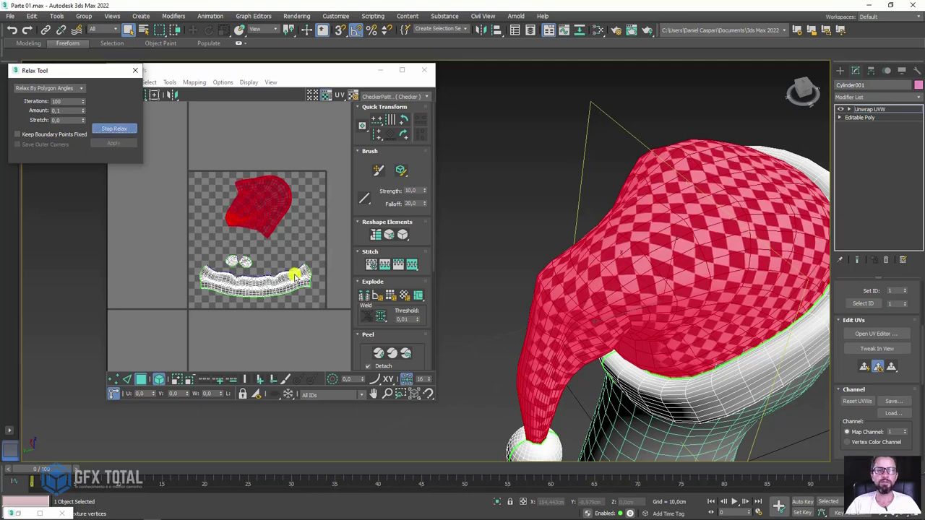
click(270, 284)
key(ctrl+i)
click(114, 128)
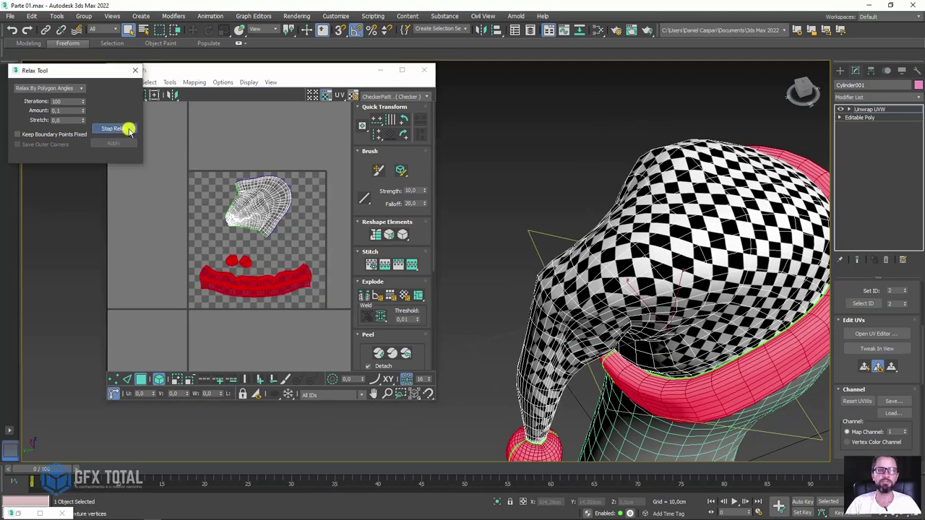
click(129, 129)
mouse_move(608, 276)
alt+middle_down()
mouse_move(619, 289)
mouse_move(598, 205)
alt+middle_up()
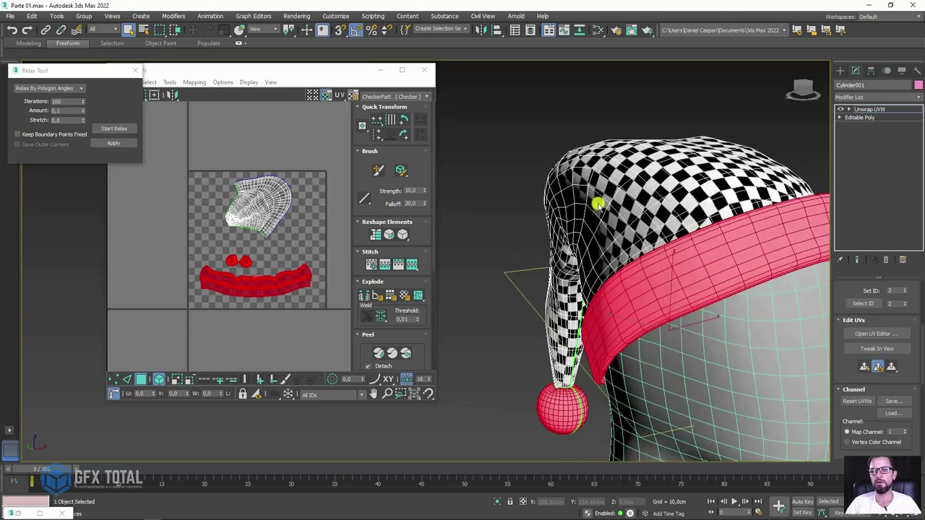
click(424, 71)
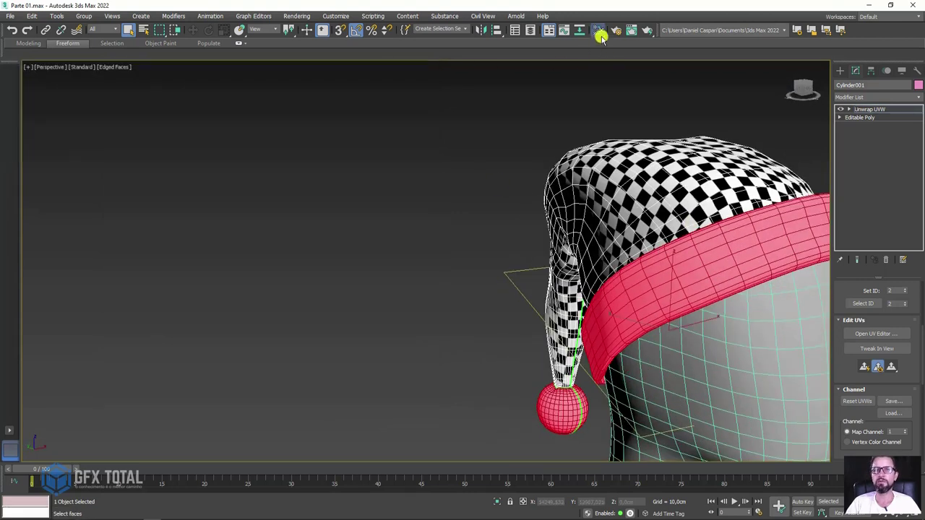
Disconnect the Checker map from the Gorro material in Slate
click(599, 31)
middle_drag(233, 292, 200, 252)
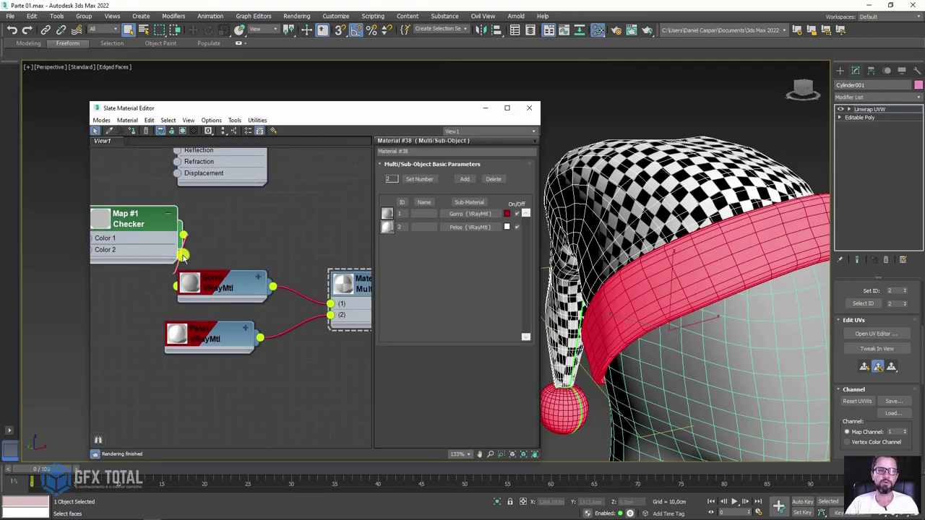
drag(183, 255, 186, 257)
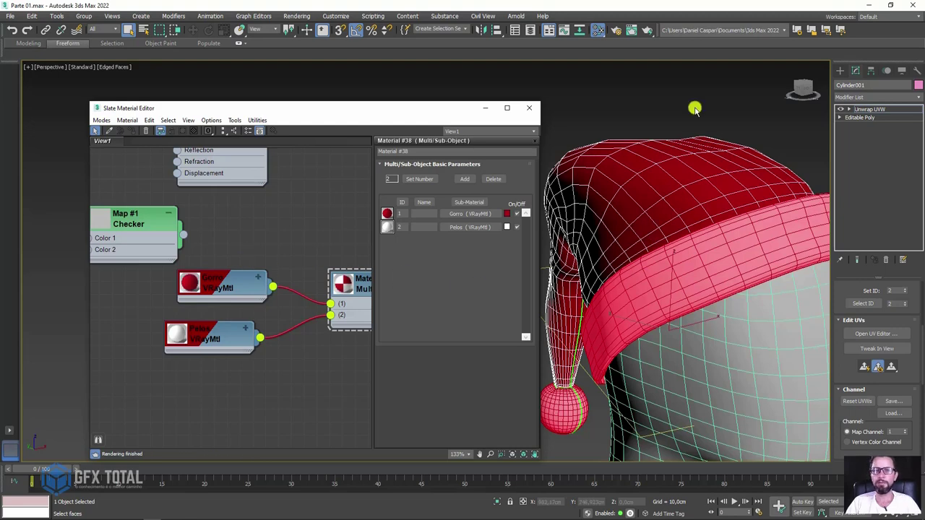
Collapse the Unwrap UVW modifier into the hat's Editable Poly
click(865, 109)
scroll(684, 227, down, 2)
scroll(684, 227, down, 5)
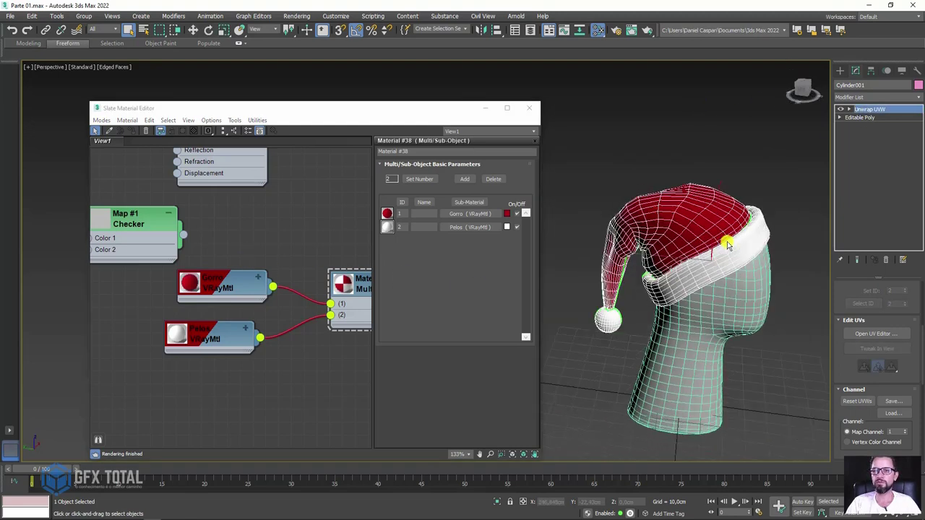
right_click(698, 210)
click(824, 318)
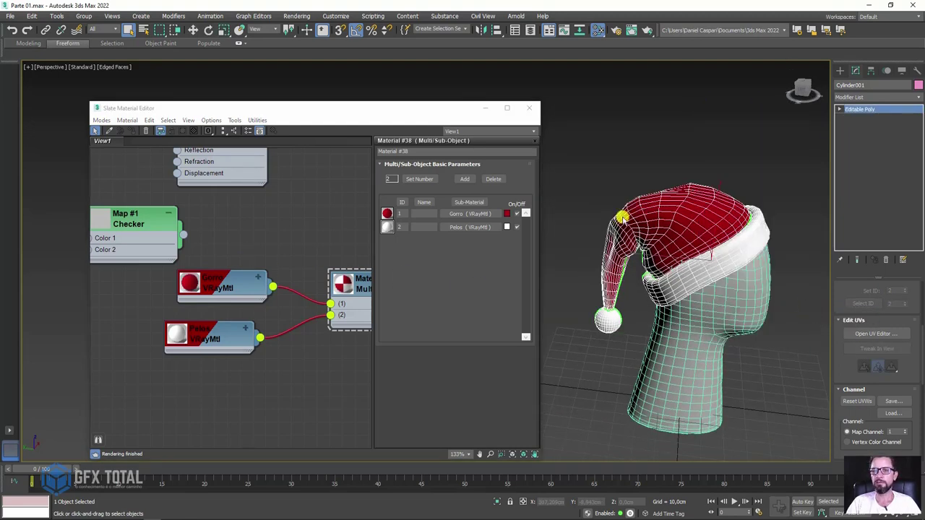
Close the Slate Material Editor and orbit out to view the whole scene
drag(454, 108, 424, 107)
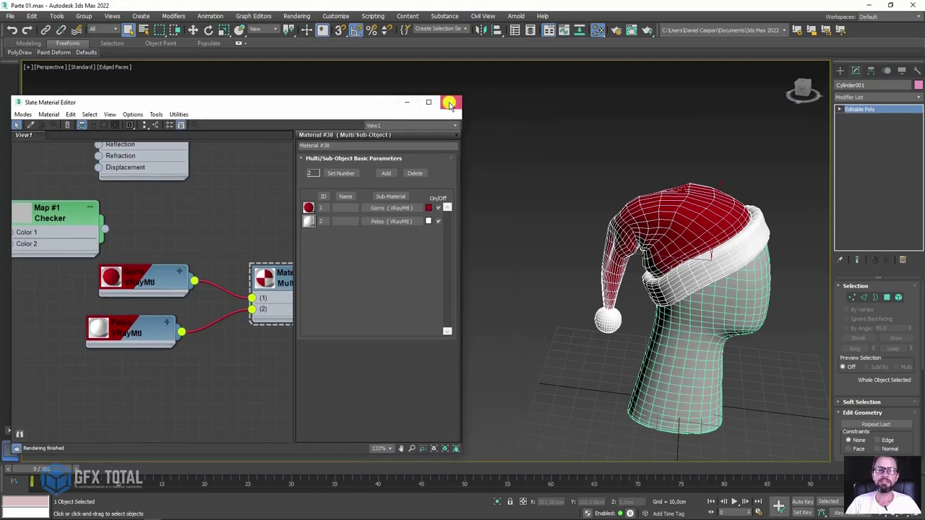
click(448, 104)
scroll(586, 209, down, 1)
scroll(634, 237, down, 3)
alt+middle_drag(634, 237, 521, 241)
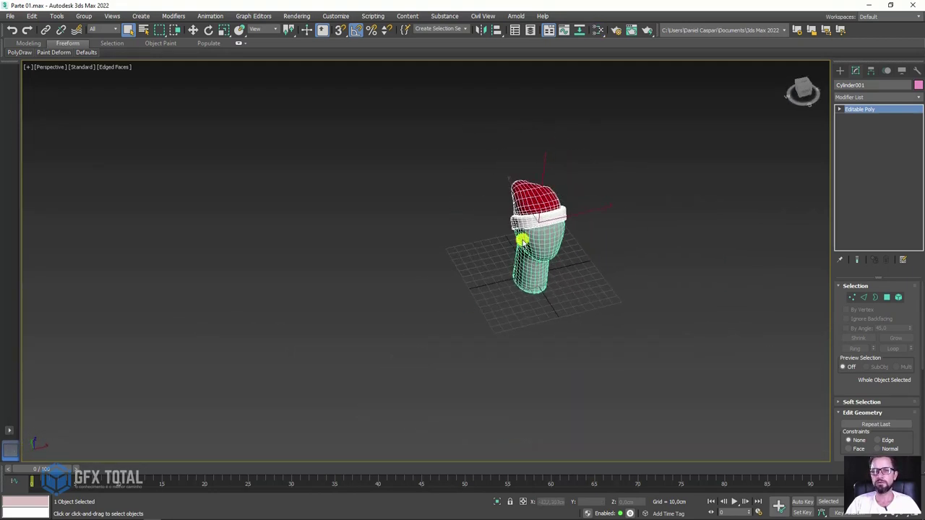
click(840, 70)
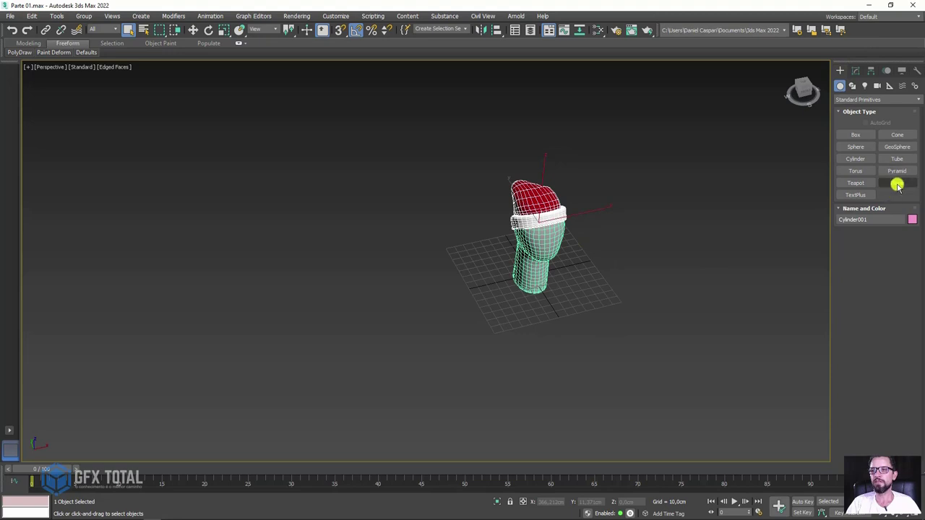
Draw a large plane around the head with 1 length and 1 width segment
click(897, 182)
scroll(528, 188, down, 2)
mouse_move(358, 195)
mouse_down()
mouse_move(762, 320)
mouse_move(749, 294)
mouse_up()
right_click(906, 308)
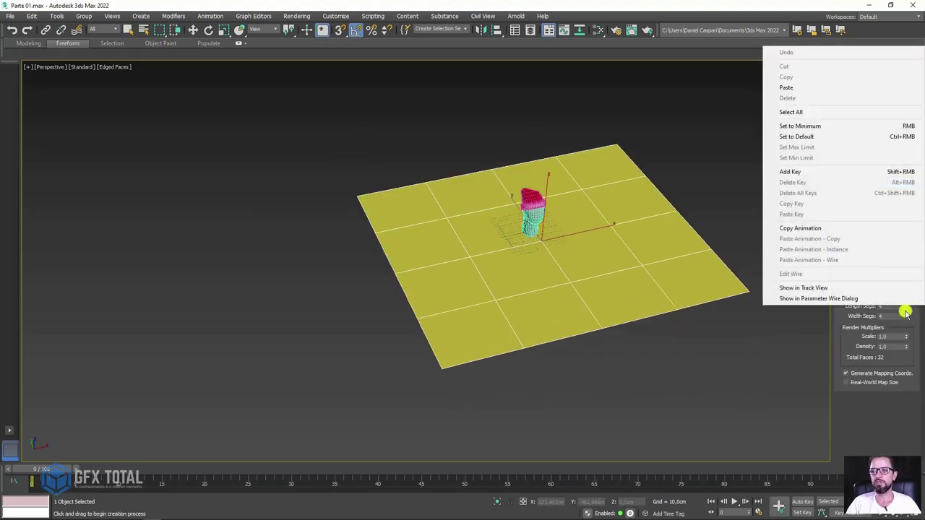
right_click(905, 307)
alt+middle_drag(648, 259, 532, 237)
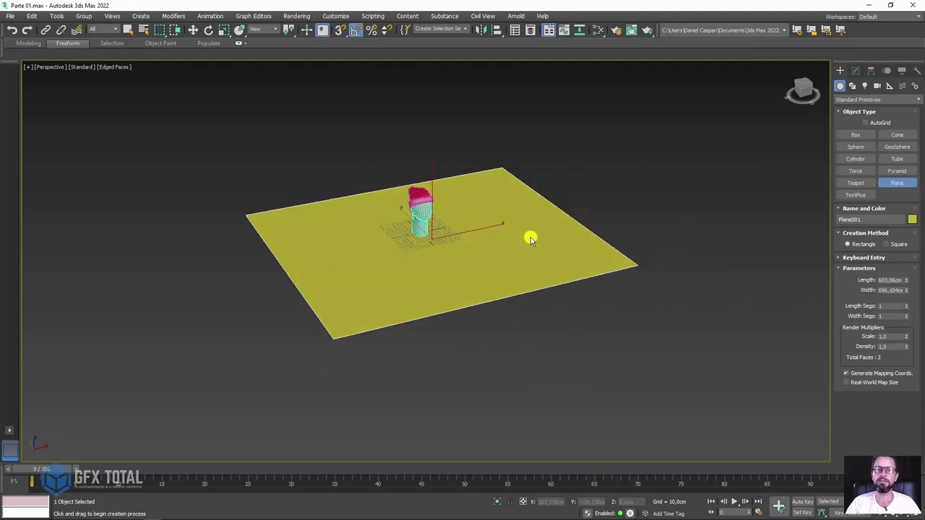
Add Edit Poly and extrude a vertical wall up from the plane's back edge
click(856, 73)
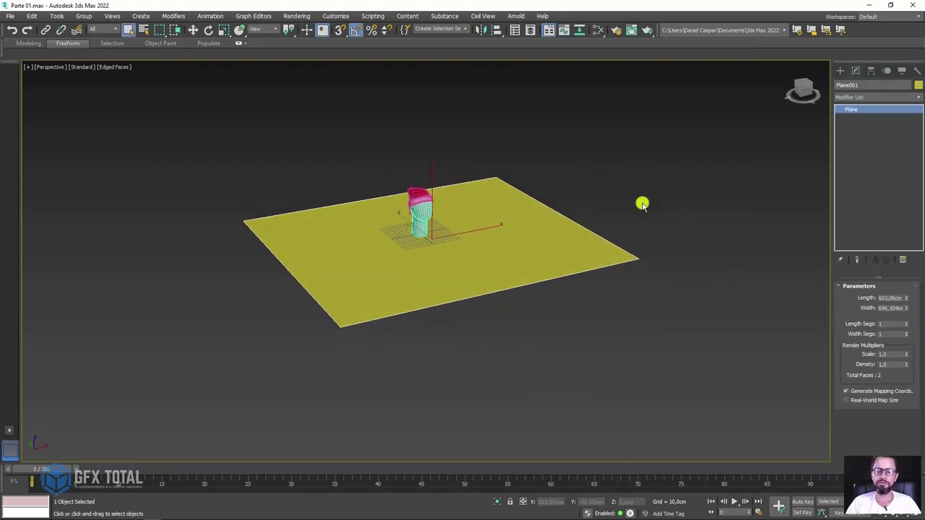
key(ctrl+e)
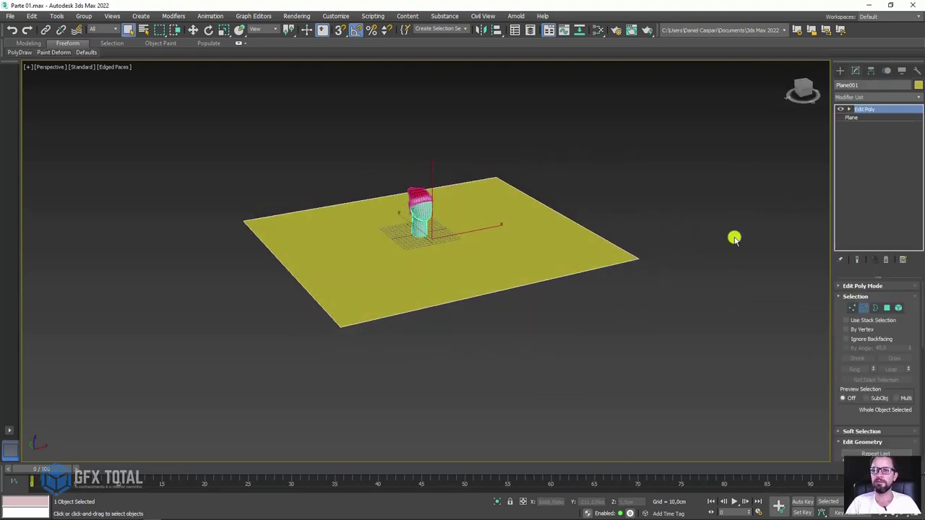
key(2)
click(384, 203)
alt+middle_drag(387, 213, 454, 268)
key(w)
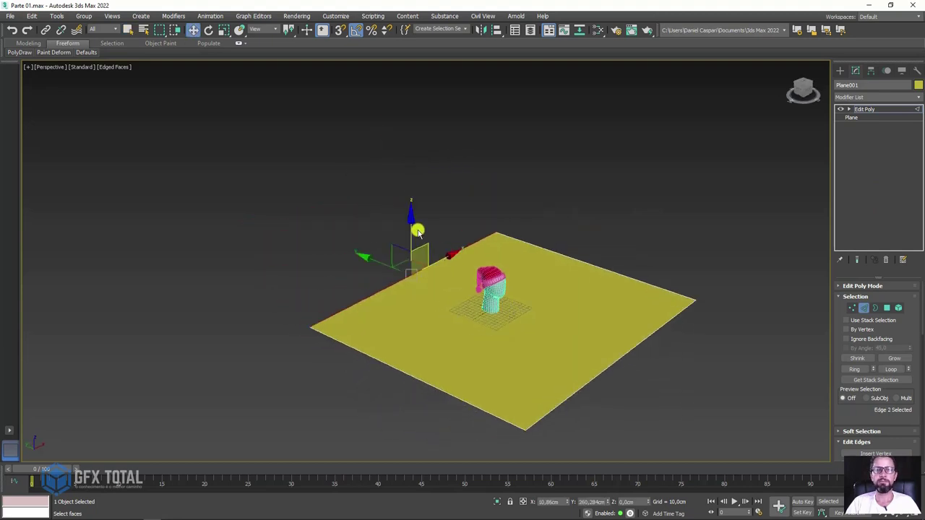
shift+drag(410, 229, 448, 44)
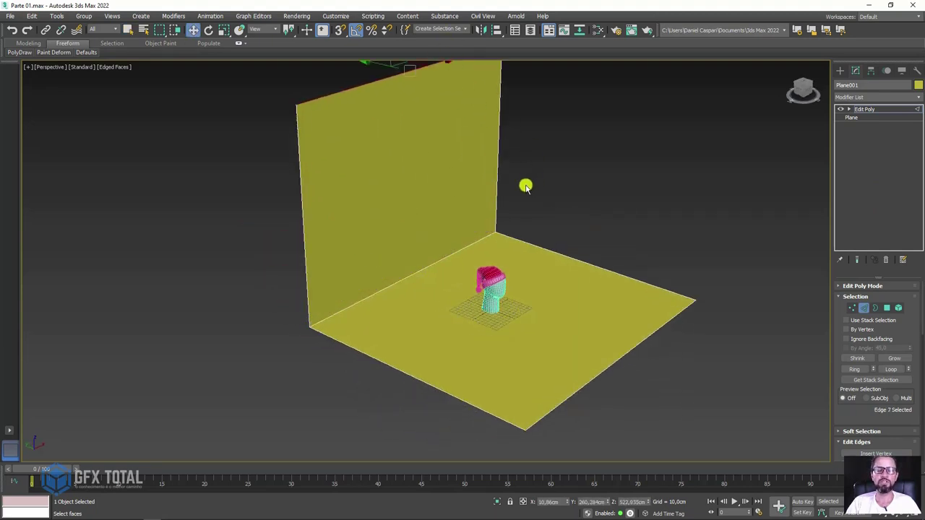
Extrude a top face from the wall's upper edge and orbit behind the backdrop
alt+middle_drag(432, 214, 434, 256)
mouse_move(401, 130)
shift+mouse_down()
mouse_move(529, 124)
mouse_move(597, 108)
shift+mouse_up()
mouse_move(597, 109)
alt+middle_down()
mouse_move(473, 205)
mouse_move(518, 234)
alt+middle_up()
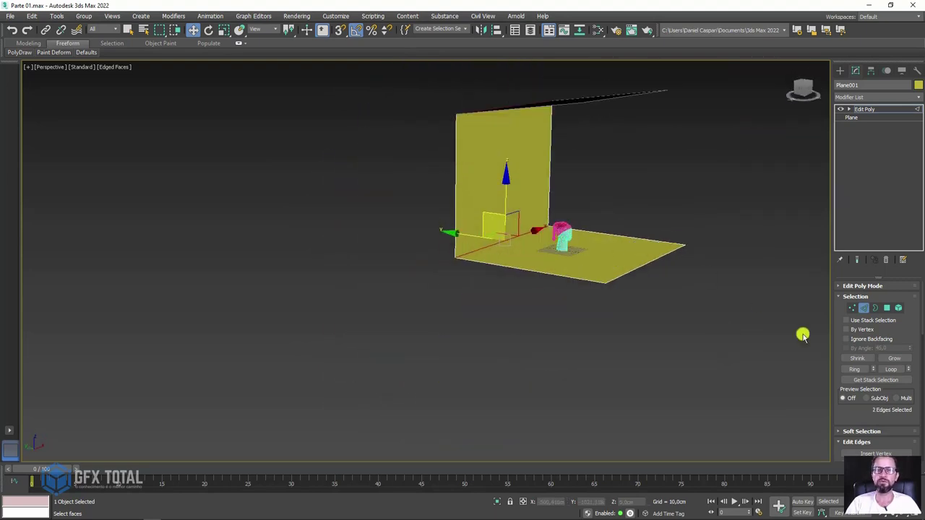
drag(838, 409, 841, 253)
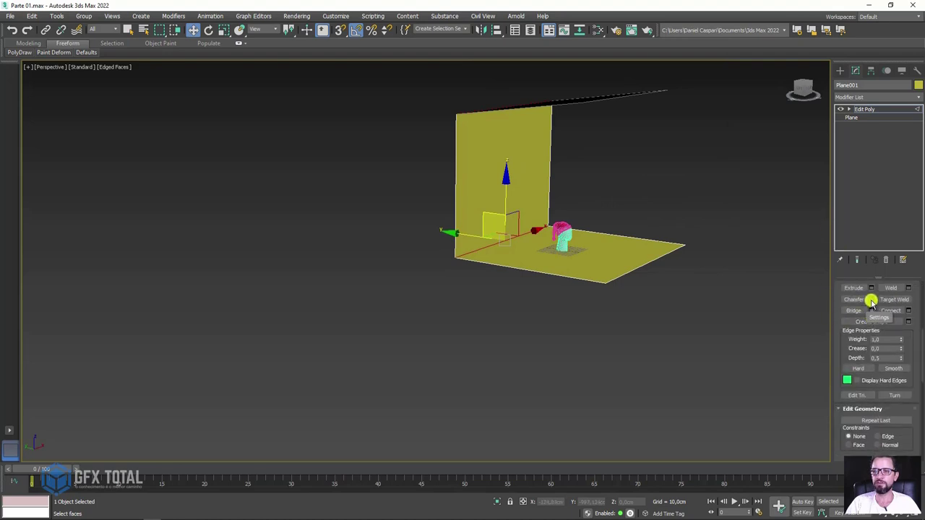
Chamfer the wall-floor corner with 5 segments to curve it
drag(432, 268, 413, 209)
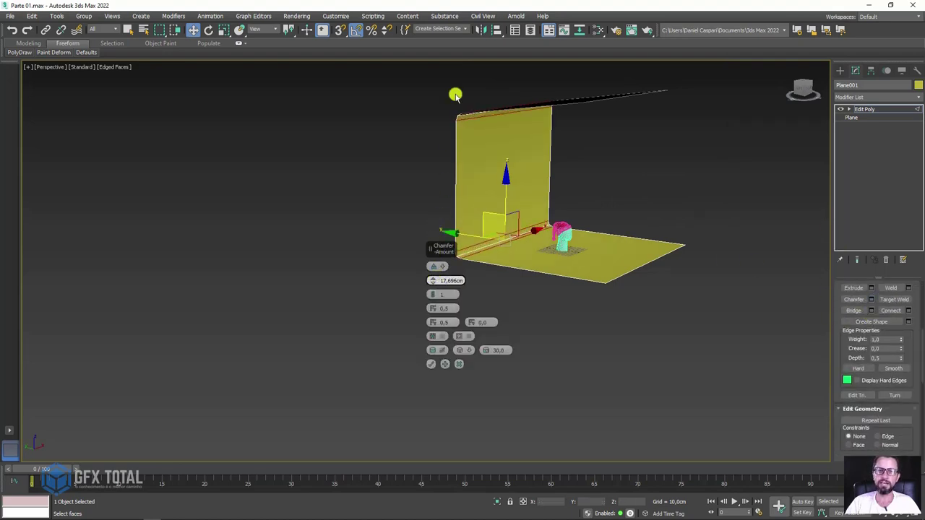
text(5)
key(Return)
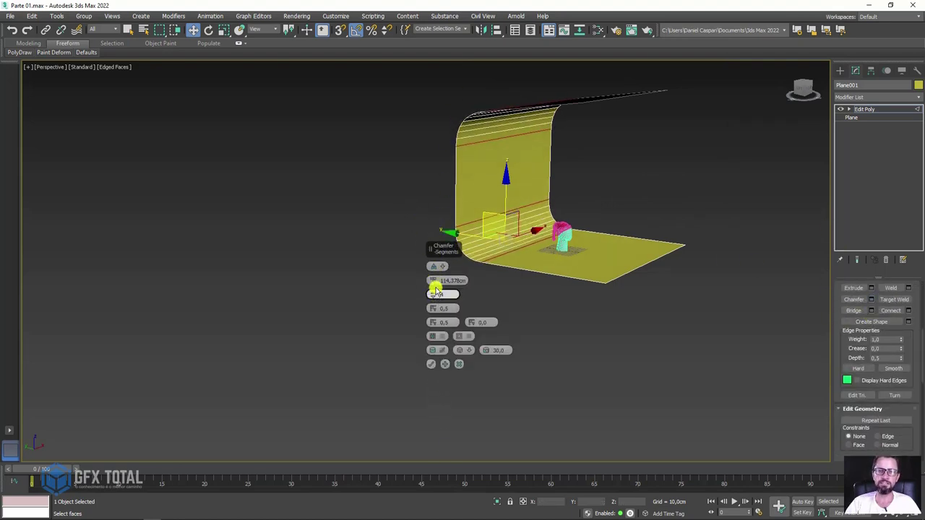
click(432, 364)
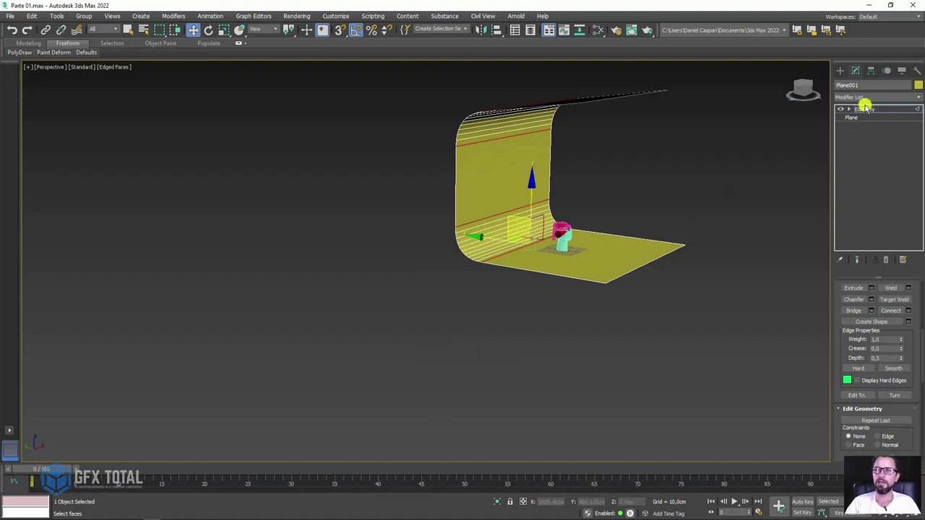
key(e)
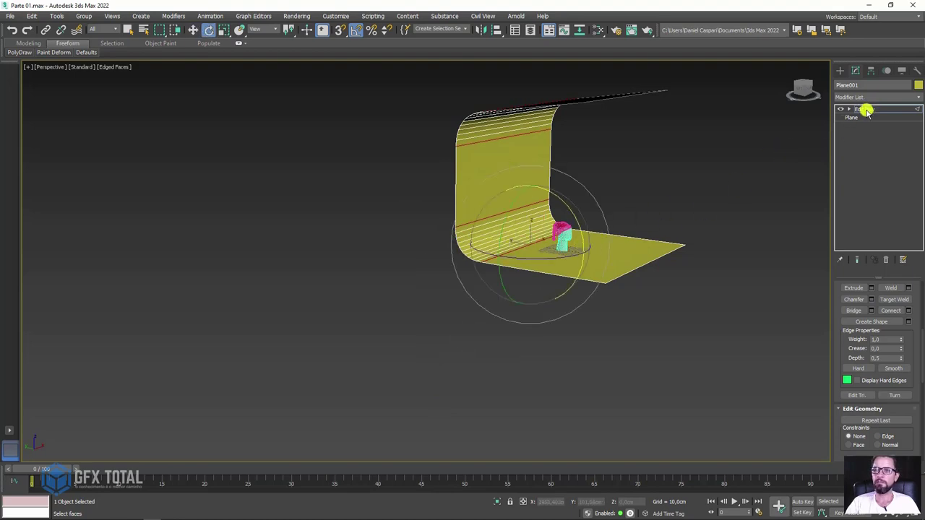
Scale the backdrop so the wall is taller, then open the Slate Material Editor
click(865, 109)
key(r)
scroll(584, 228, up, 2)
scroll(589, 217, up, 3)
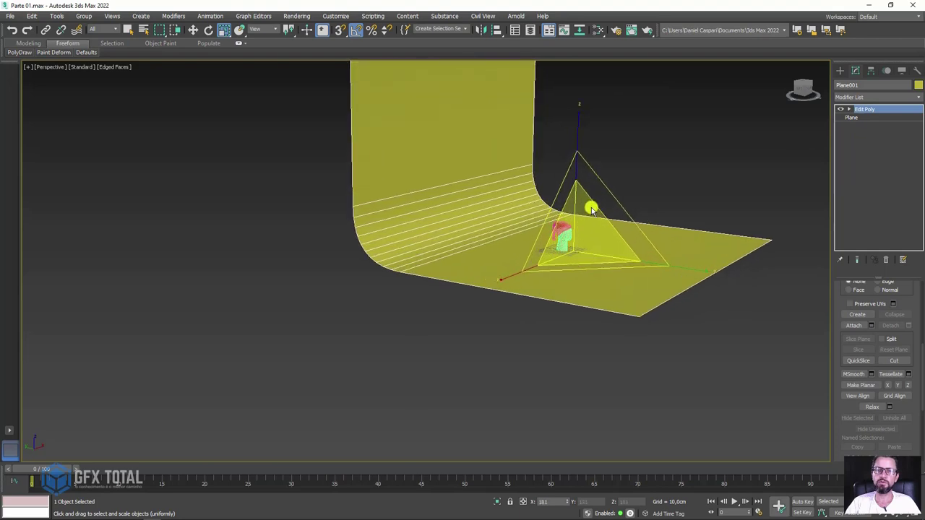
mouse_move(591, 209)
mouse_down()
mouse_move(522, 273)
mouse_move(623, 137)
mouse_up()
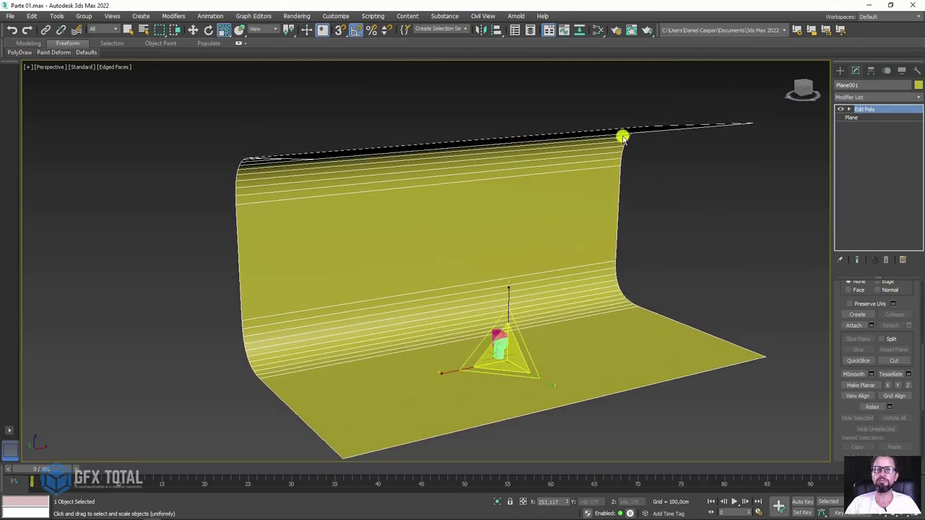
click(593, 36)
Create a new VRayMtl, Material #39, and assign it to the backdrop plane
middle_drag(187, 330, 212, 211)
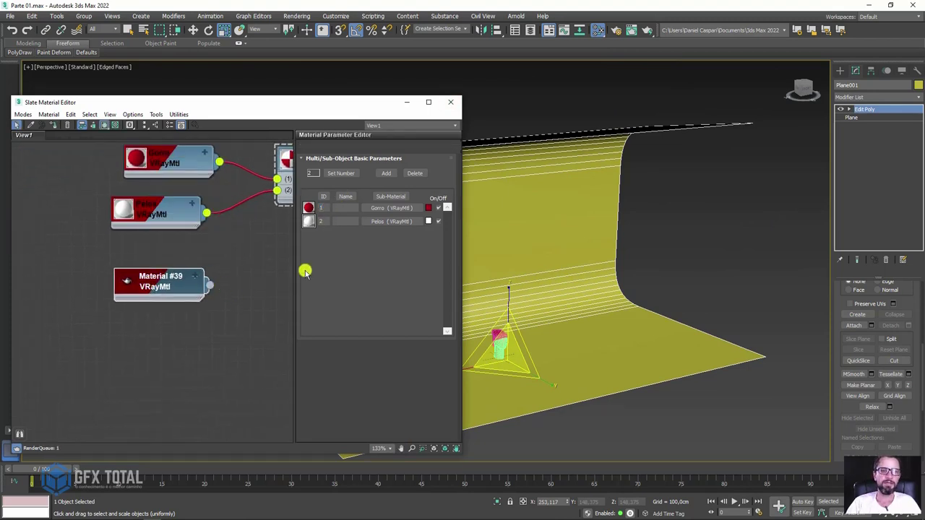
drag(209, 287, 496, 229)
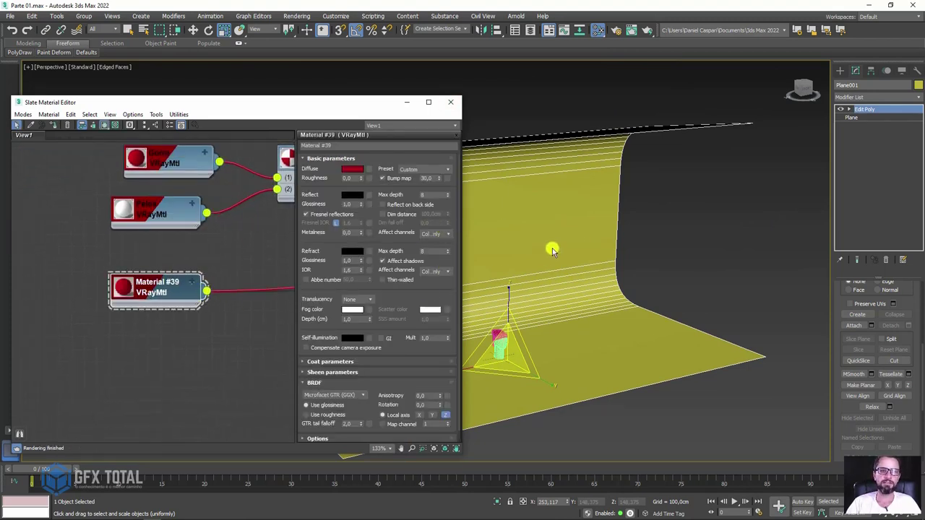
drag(552, 250, 557, 267)
alt+middle_drag(556, 267, 622, 235)
Desaturate Material #39's diffuse to neutral grey (RGB 152) and close the material editor
click(148, 294)
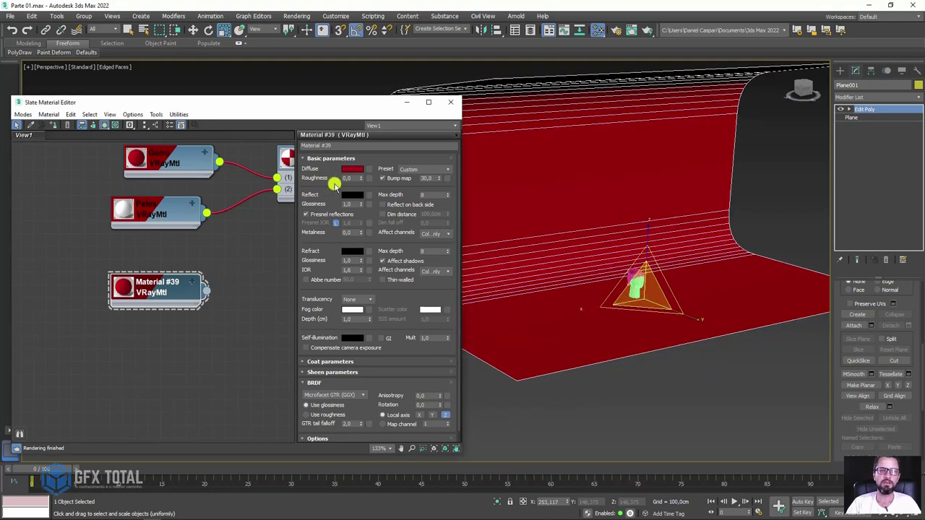
click(352, 169)
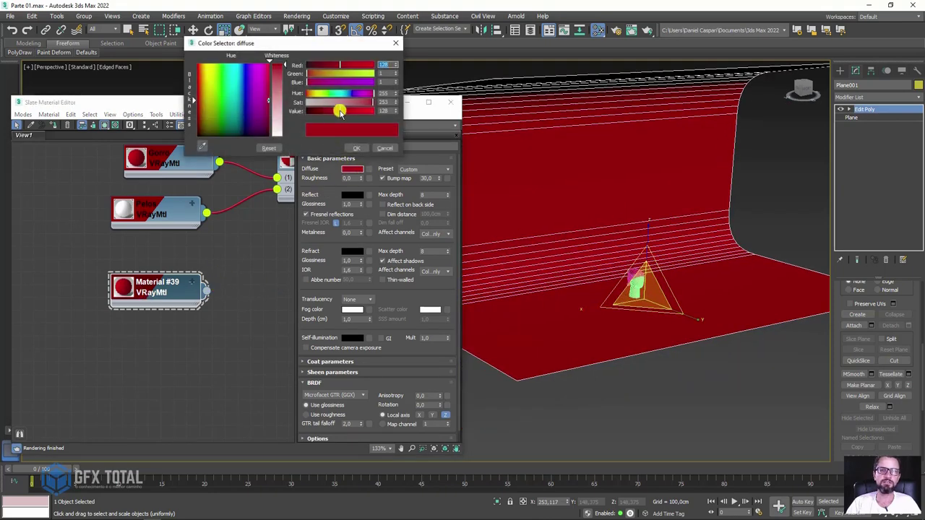
drag(340, 112, 338, 116)
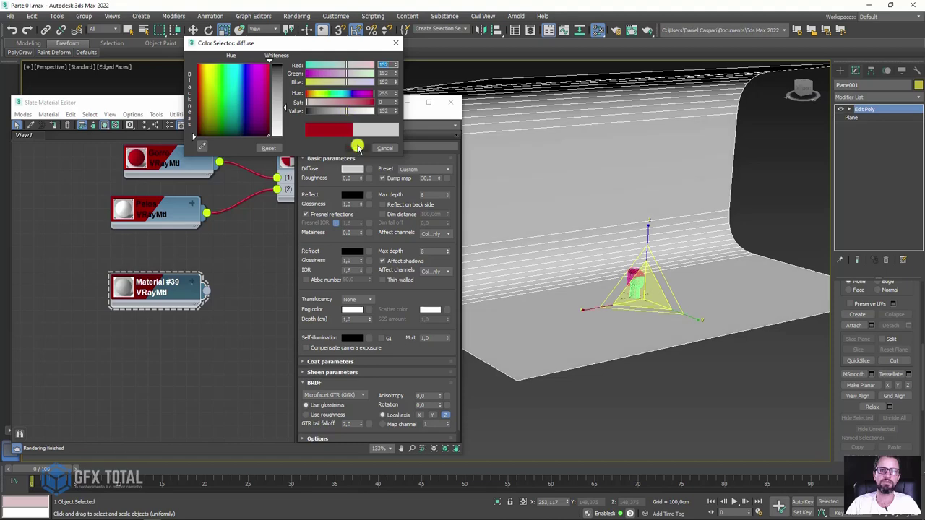
click(357, 147)
scroll(626, 265, down, 2)
scroll(584, 268, down, 3)
scroll(557, 299, up, 1)
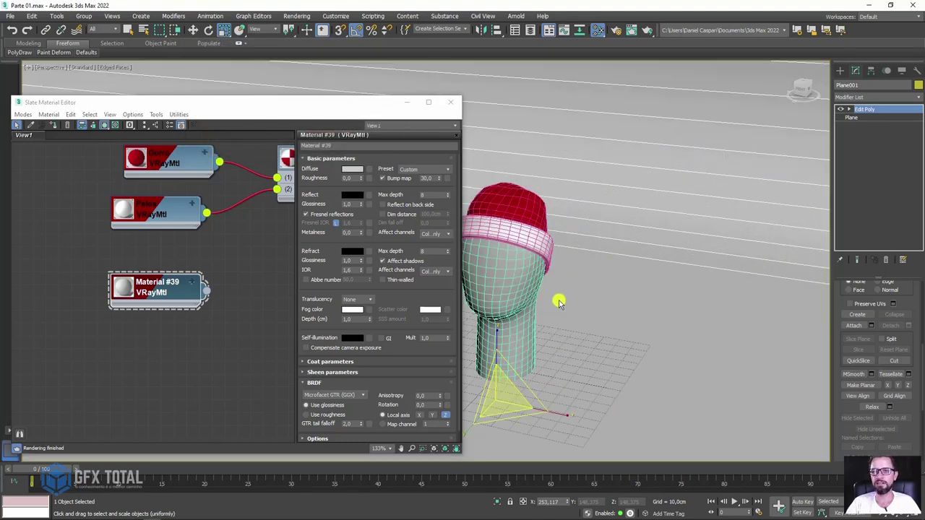
scroll(592, 303, up, 2)
scroll(576, 285, up, 2)
scroll(637, 190, up, 2)
scroll(637, 190, down, 5)
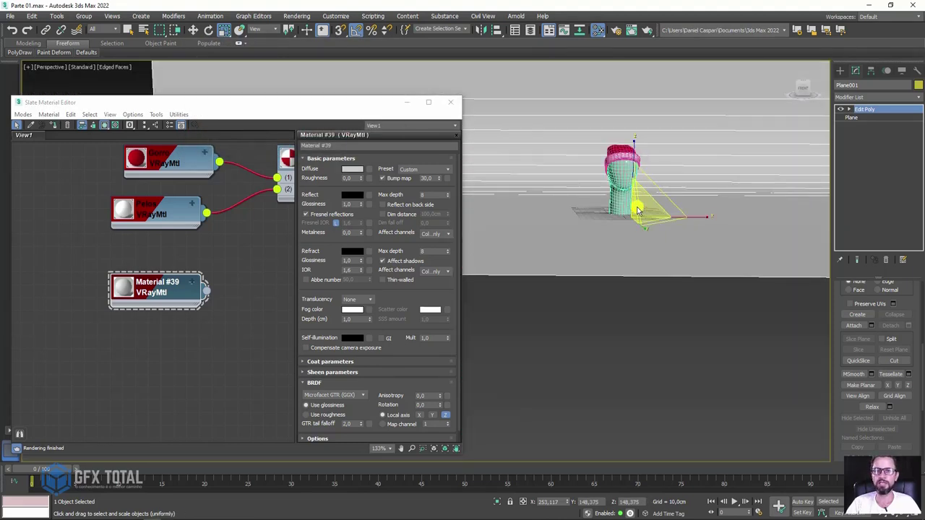
click(452, 101)
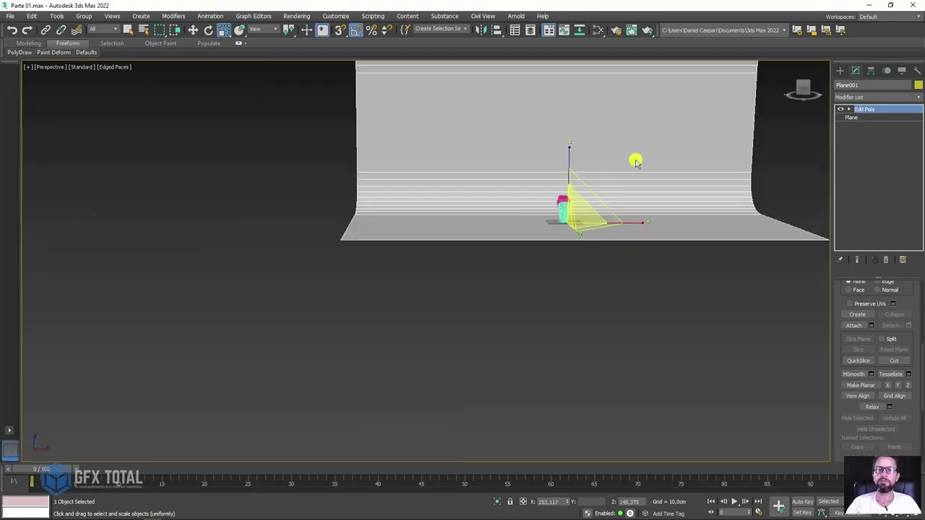
mouse_move(636, 156)
alt+middle_down()
mouse_move(586, 218)
mouse_move(604, 250)
mouse_move(624, 173)
alt+middle_up()
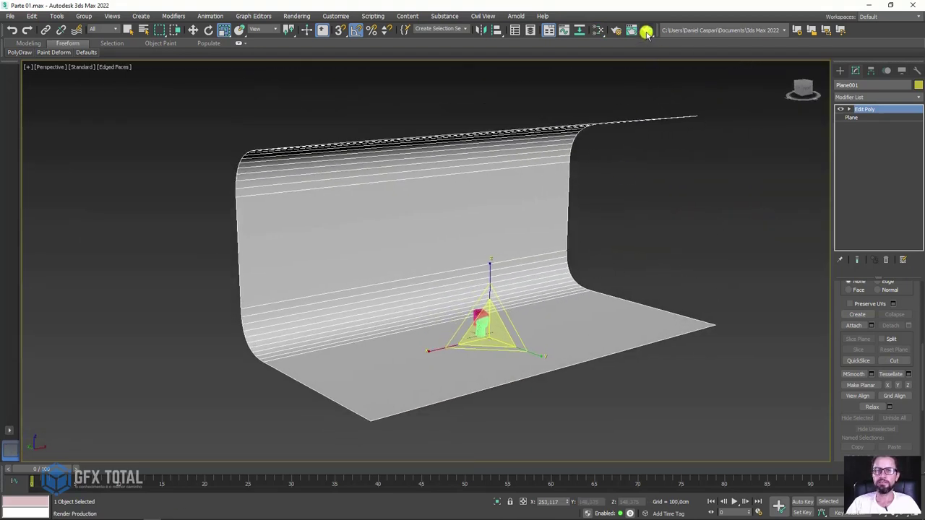
Test-render the grey backdrop, check the alpha channel, and close the V-Ray Frame Buffer
click(647, 32)
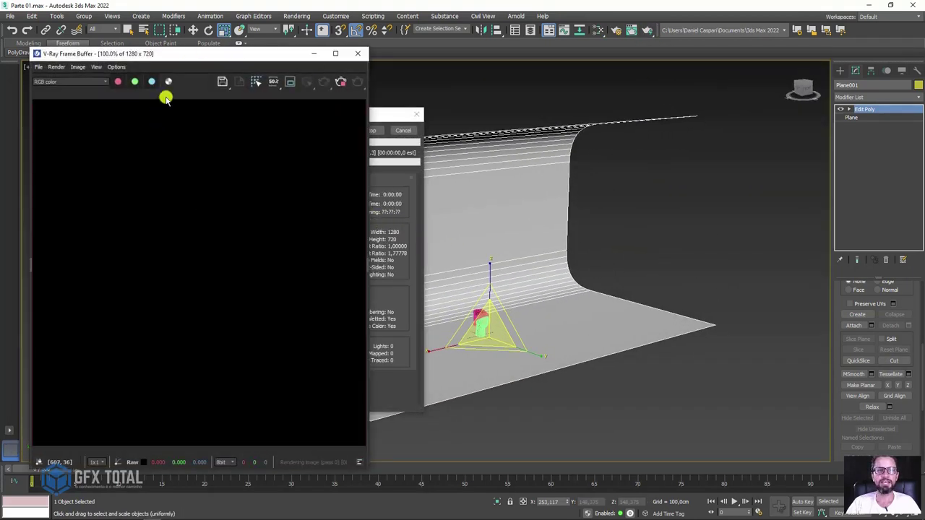
click(169, 84)
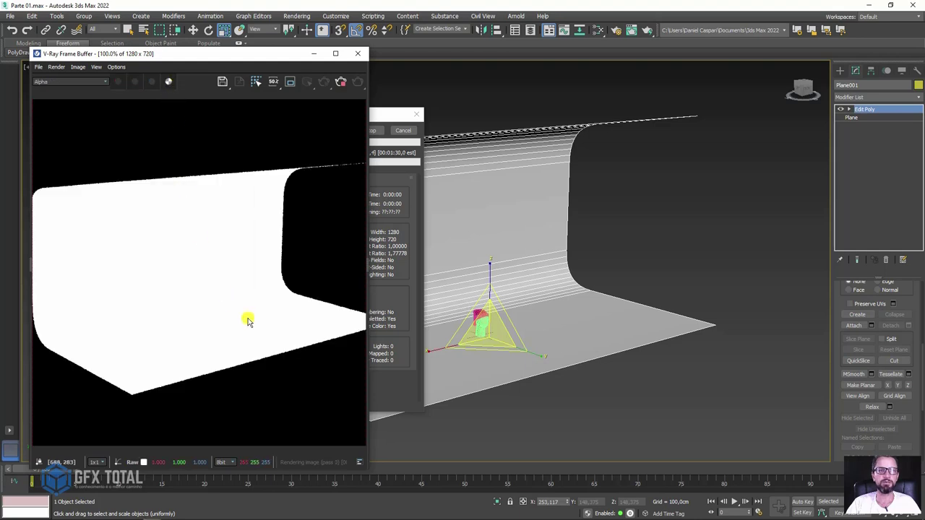
click(172, 83)
click(360, 54)
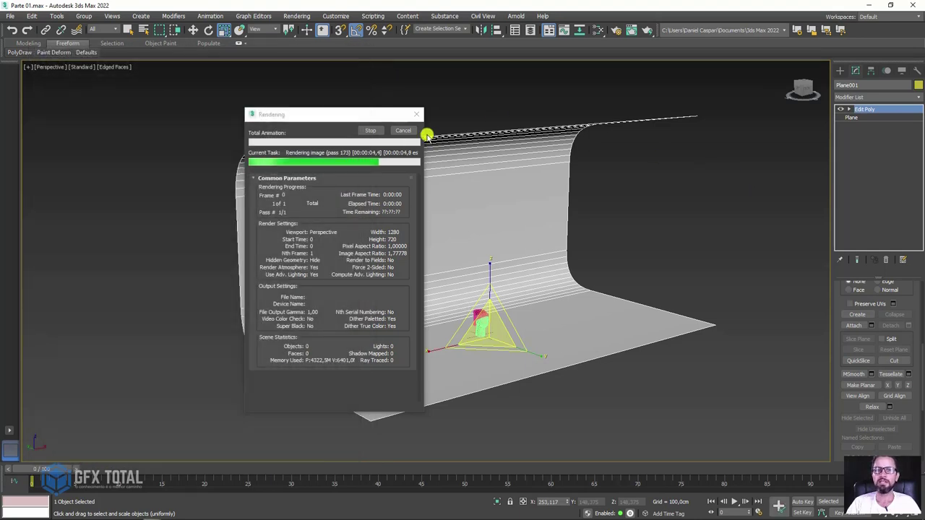
click(840, 70)
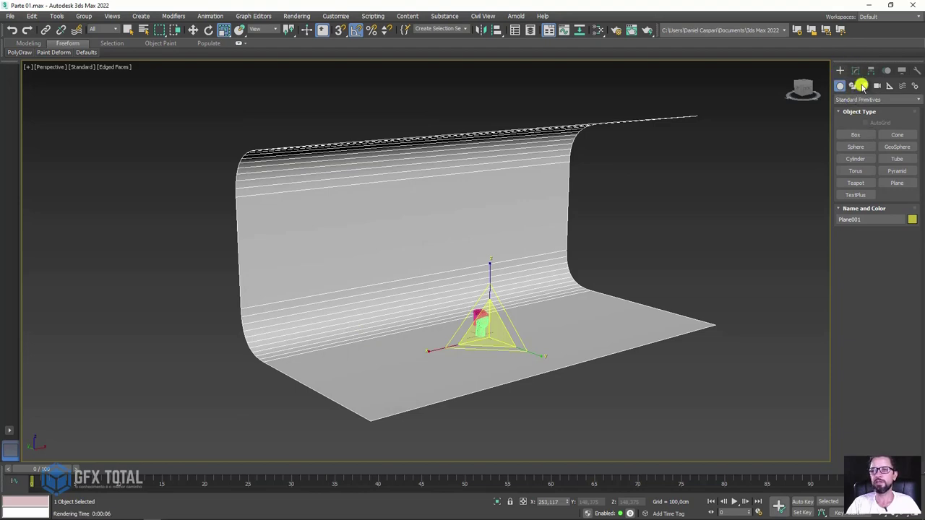
Draw a V-Ray plane light, VRayLight001, on the floor
click(864, 85)
click(869, 99)
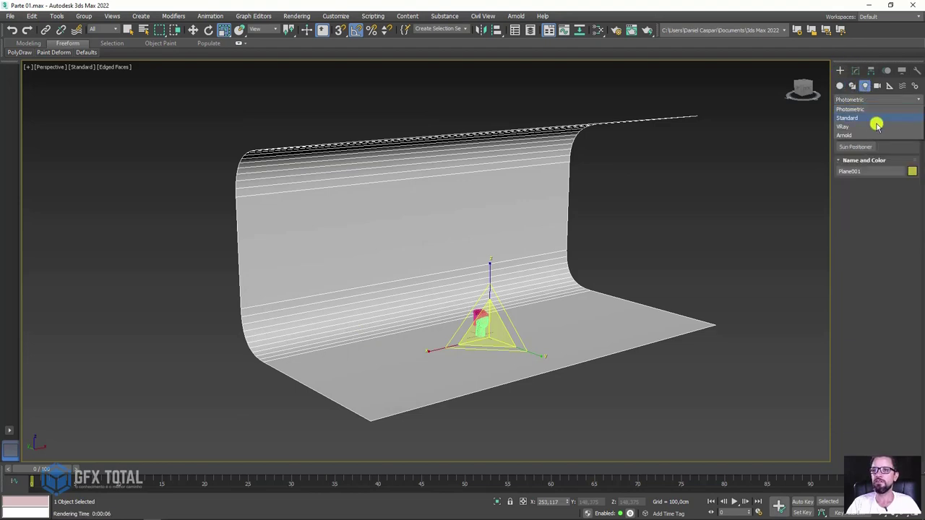
click(856, 126)
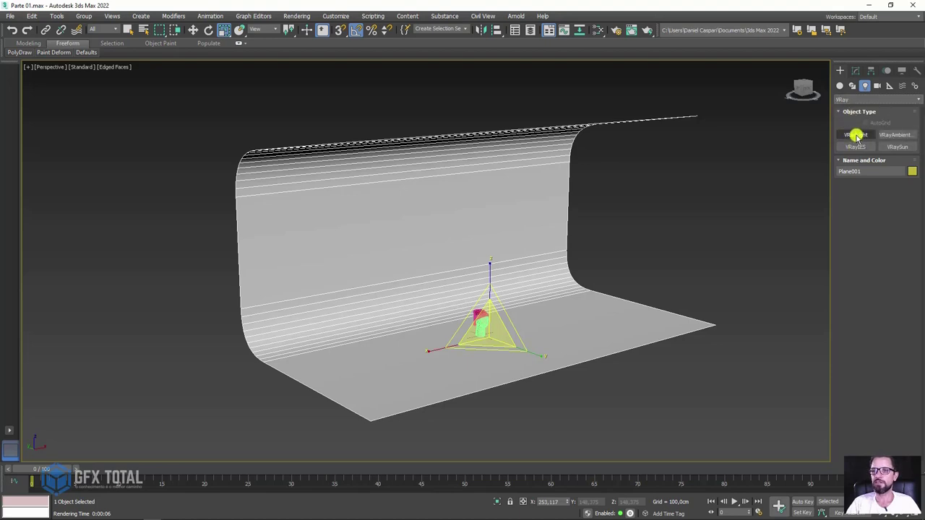
mouse_move(540, 285)
alt+middle_down()
mouse_move(543, 308)
mouse_move(427, 368)
alt+middle_up()
drag(436, 334, 520, 367)
Lift VRayLight001 up to the top of the curved backdrop
key(w)
alt+middle_drag(499, 376, 578, 324)
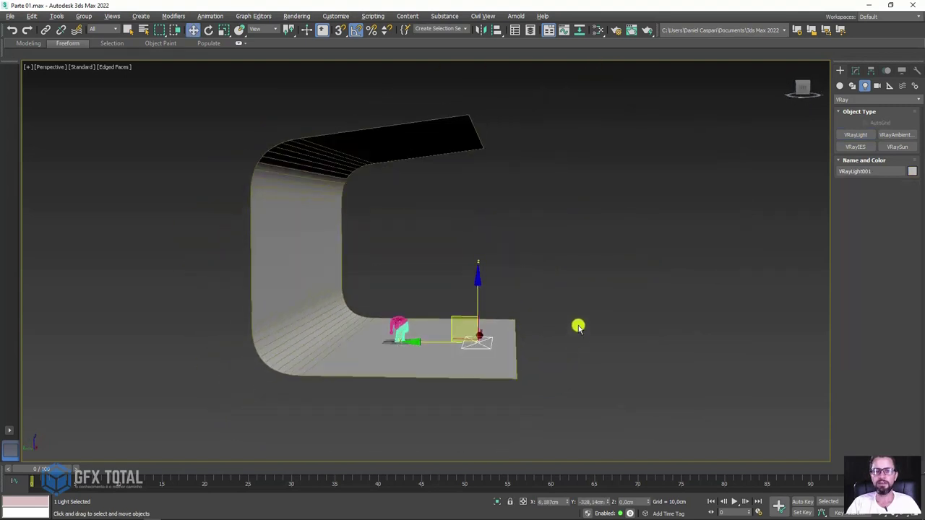
drag(462, 322, 441, 161)
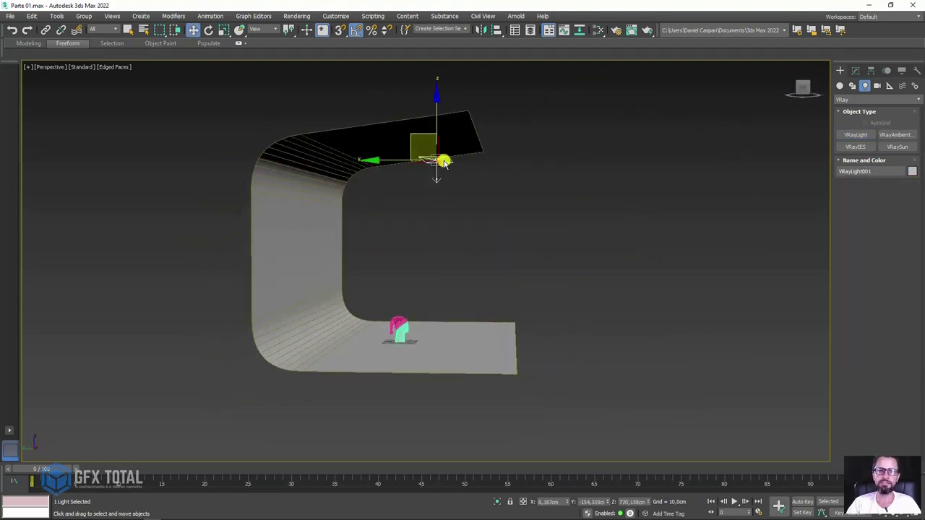
mouse_move(525, 247)
alt+middle_down()
mouse_move(499, 254)
mouse_move(425, 155)
alt+middle_up()
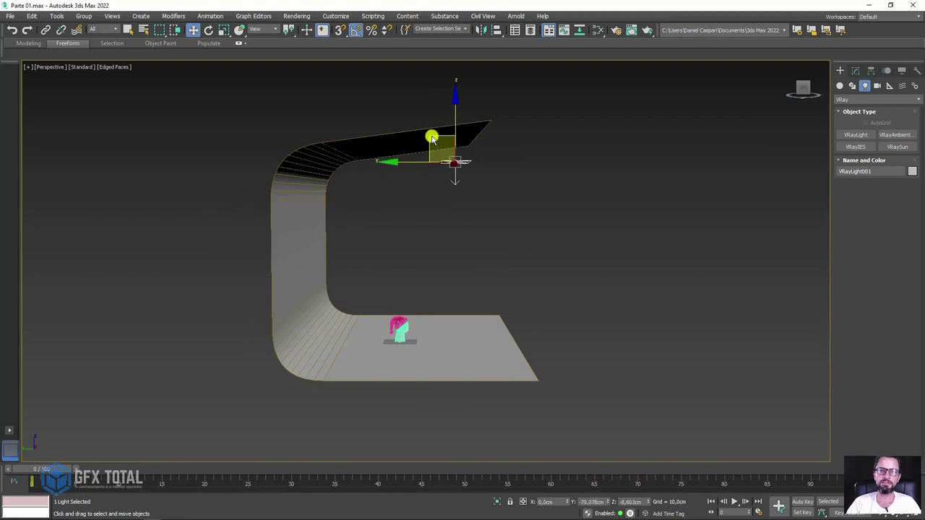
Inspect the raised light from several angles and select the head model Cabeça
key(e)
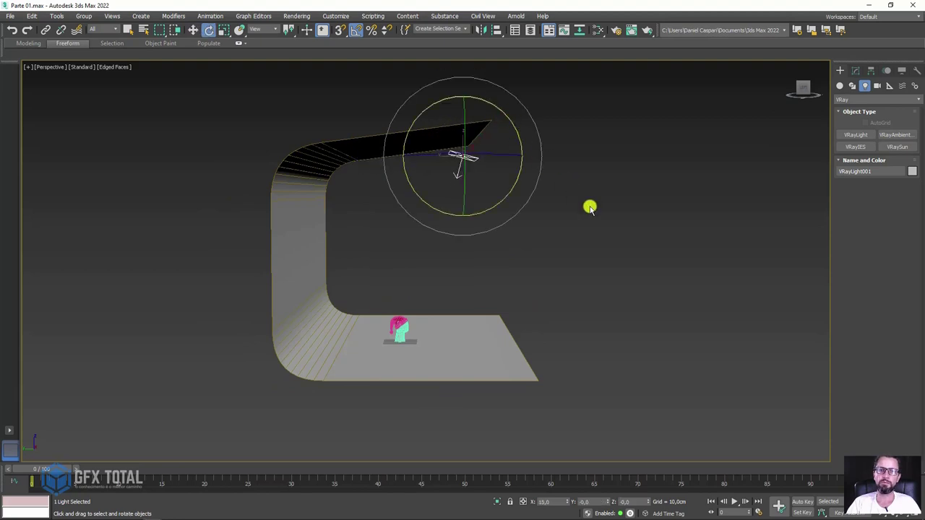
alt+middle_drag(589, 207, 512, 241)
scroll(454, 277, up, 4)
scroll(441, 258, up, 3)
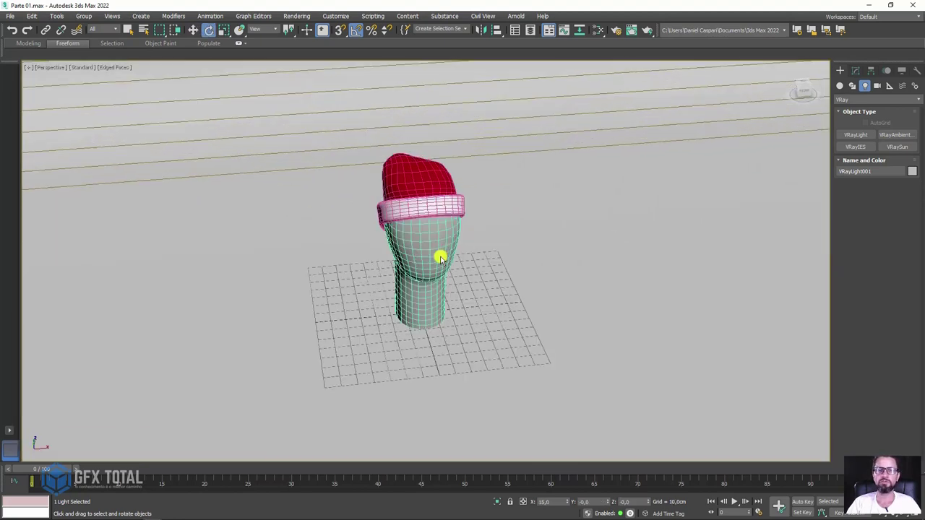
scroll(440, 258, up, 4)
alt+middle_drag(440, 258, 451, 248)
alt+middle_drag(394, 333, 444, 207)
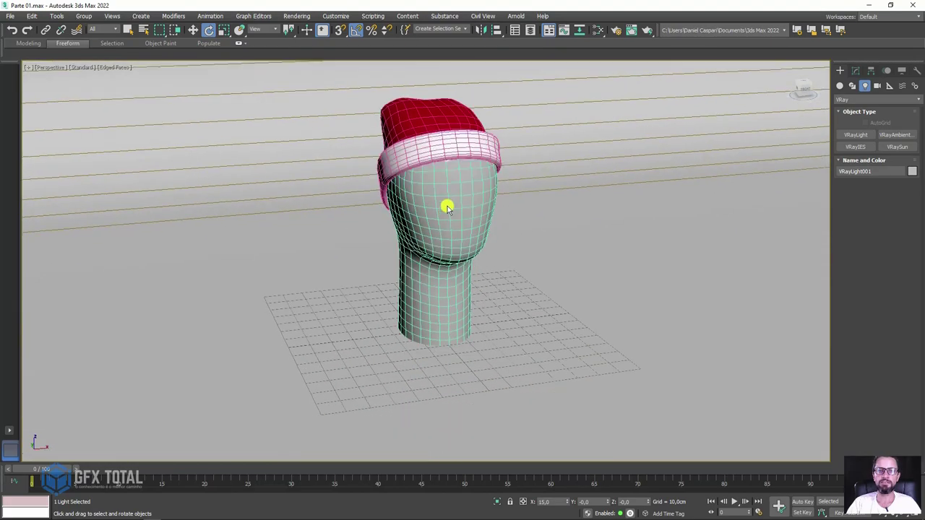
click(444, 210)
scroll(448, 210, up, 4)
mouse_move(507, 238)
alt+middle_down()
mouse_move(551, 227)
mouse_move(523, 244)
alt+middle_up()
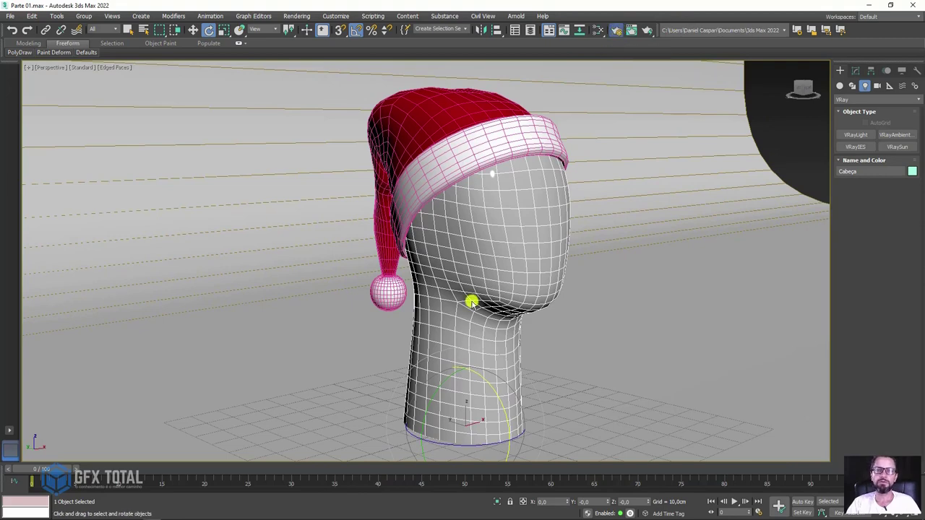
In Render Setup, choose a Custom output size of 480 × 640 pixels
click(620, 29)
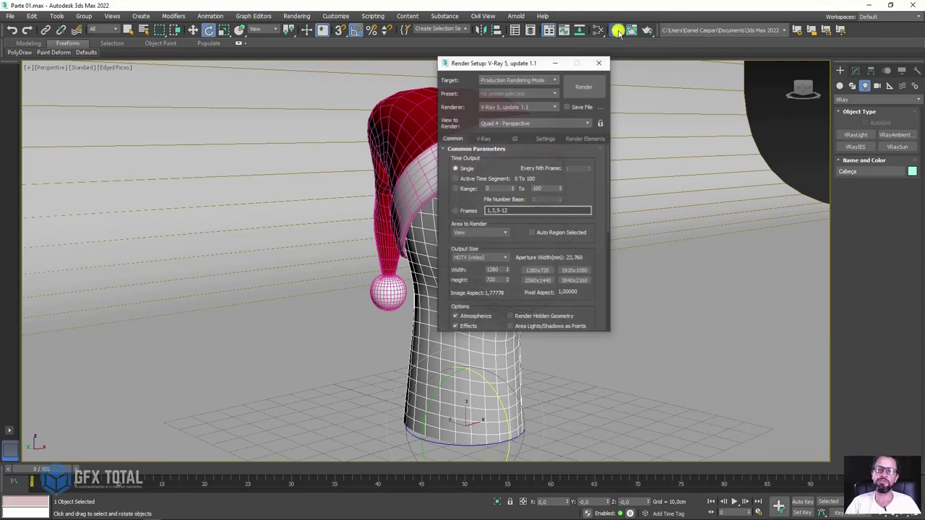
drag(441, 64, 203, 58)
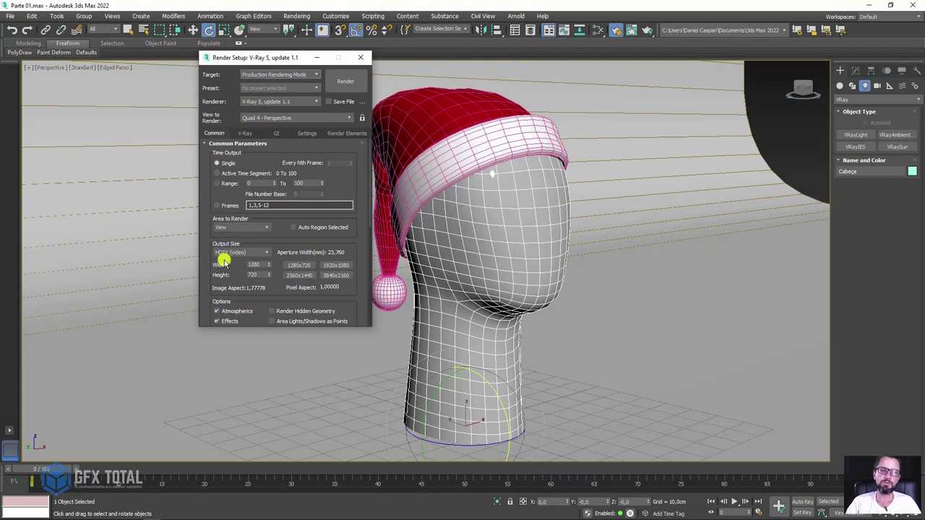
drag(207, 206, 216, 133)
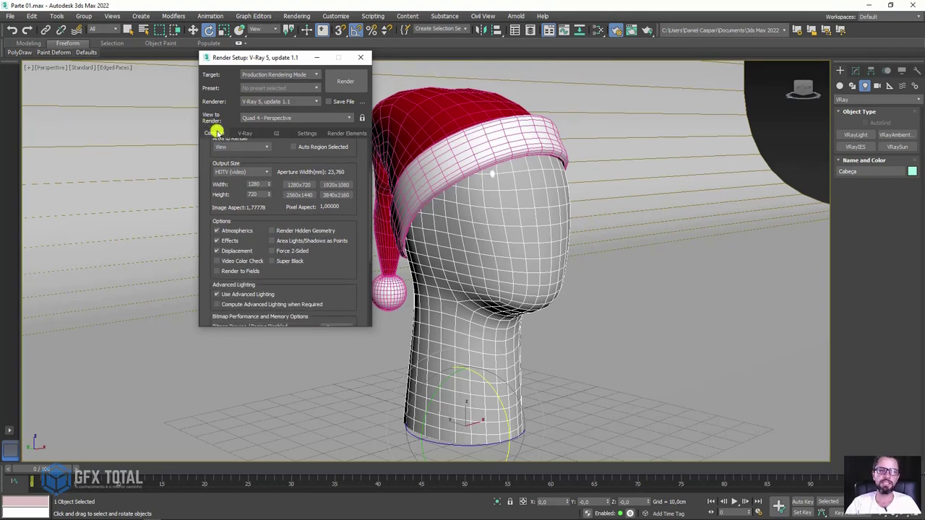
click(231, 173)
click(226, 180)
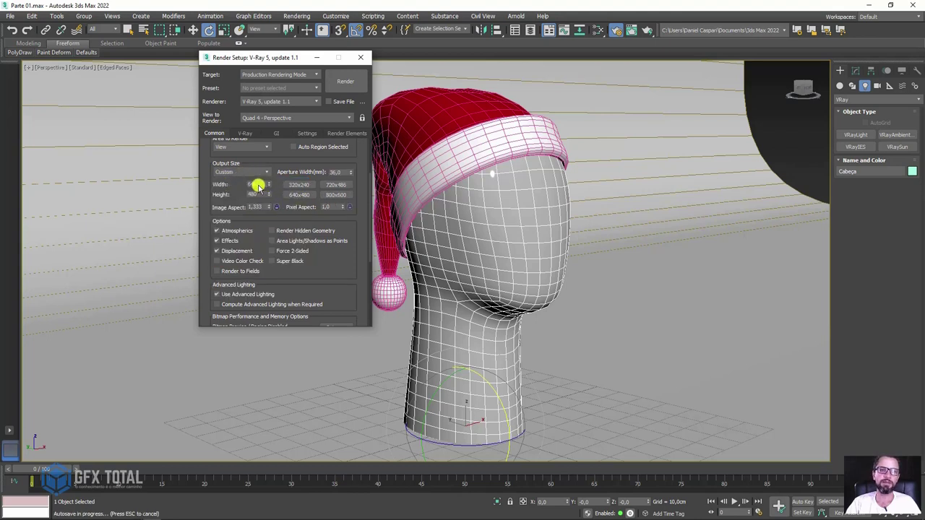
drag(262, 194, 230, 196)
text(640)
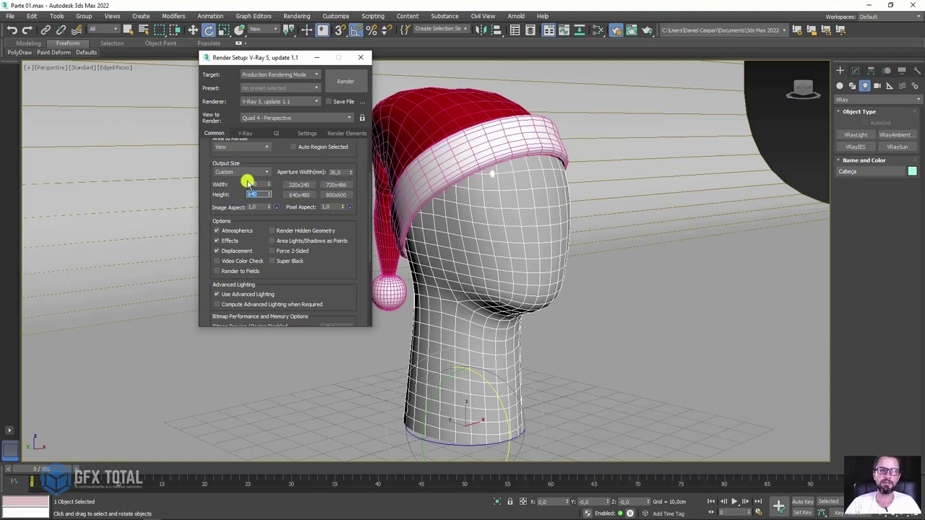
drag(263, 185, 214, 187)
text(480)
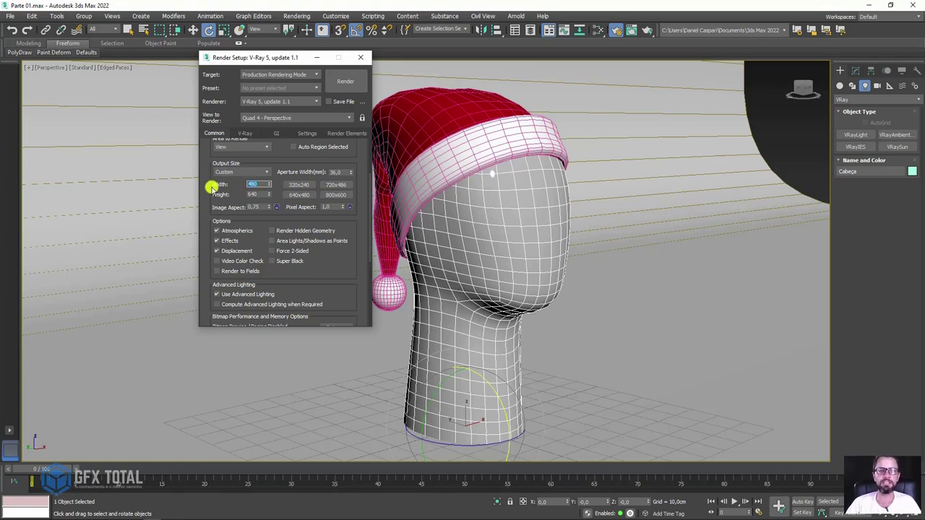
alt+middle_drag(496, 233, 510, 244)
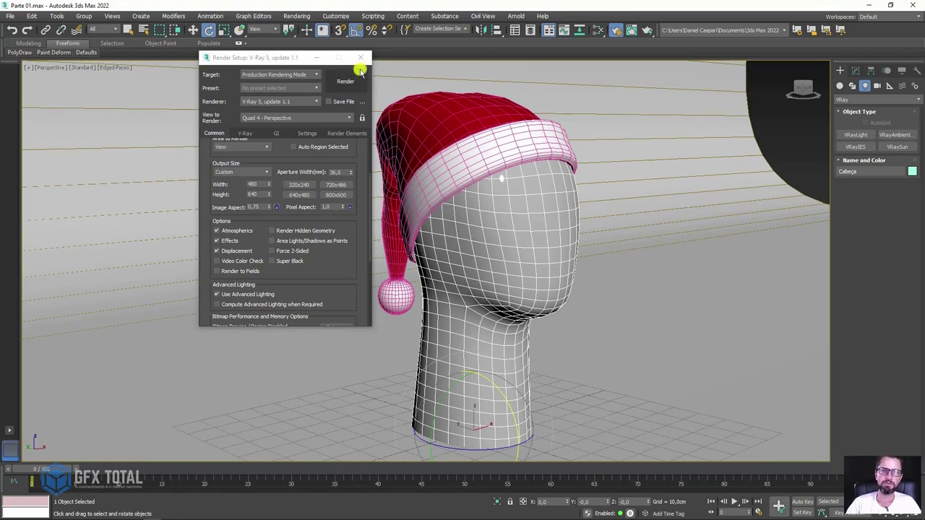
click(361, 58)
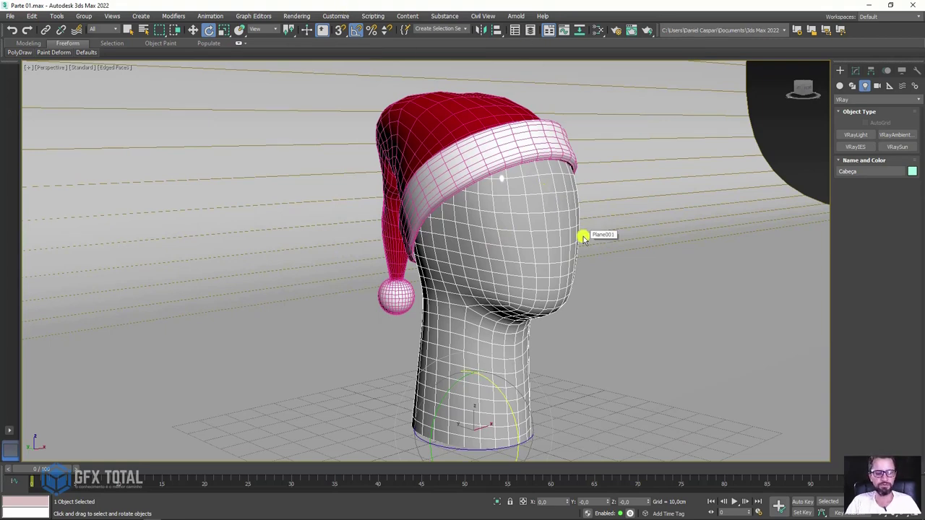
Show the safe frame, view the hat's tail and pompom, select the head, and render
key(shift+f)
scroll(462, 252, up, 2)
mouse_move(467, 241)
alt+middle_down()
mouse_move(452, 255)
mouse_move(488, 258)
mouse_move(462, 253)
alt+middle_up()
ctrl+click(461, 191)
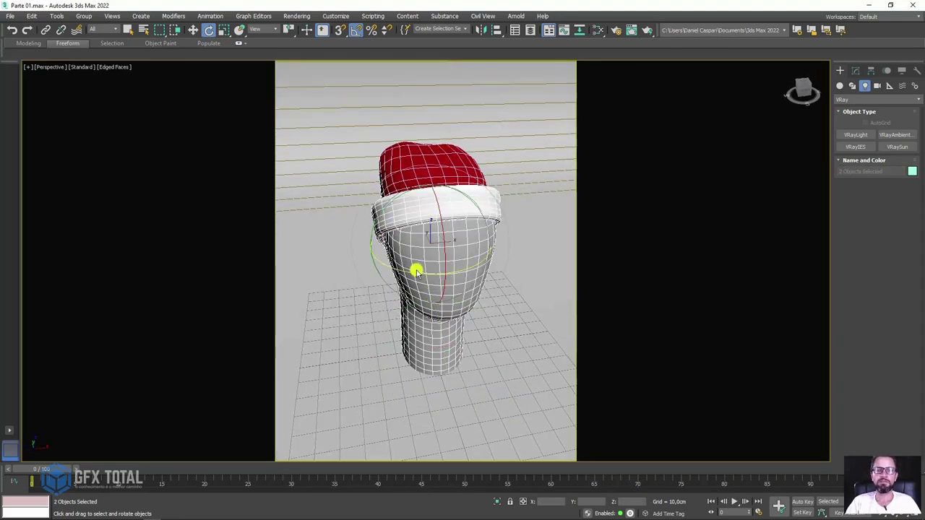
drag(407, 275, 435, 268)
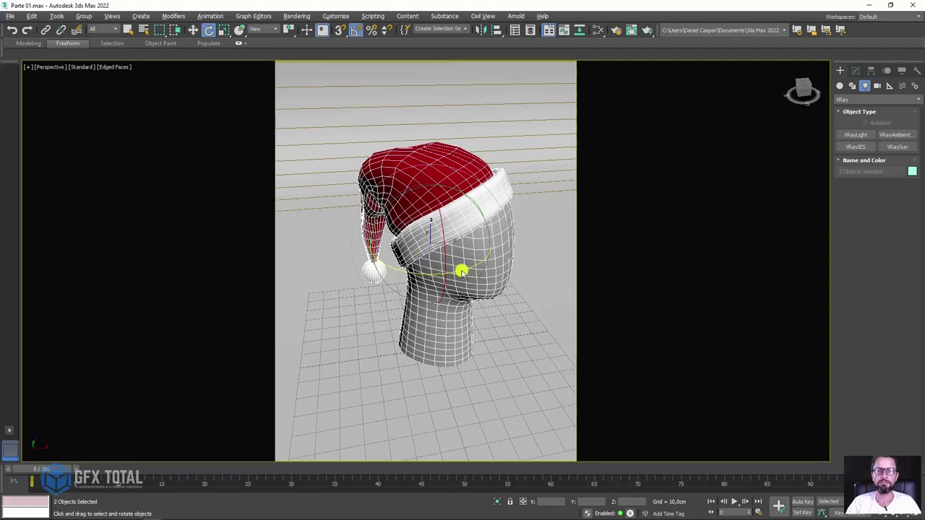
mouse_move(463, 268)
alt+middle_down()
mouse_move(454, 253)
mouse_move(466, 240)
alt+middle_up()
scroll(454, 253, up, 2)
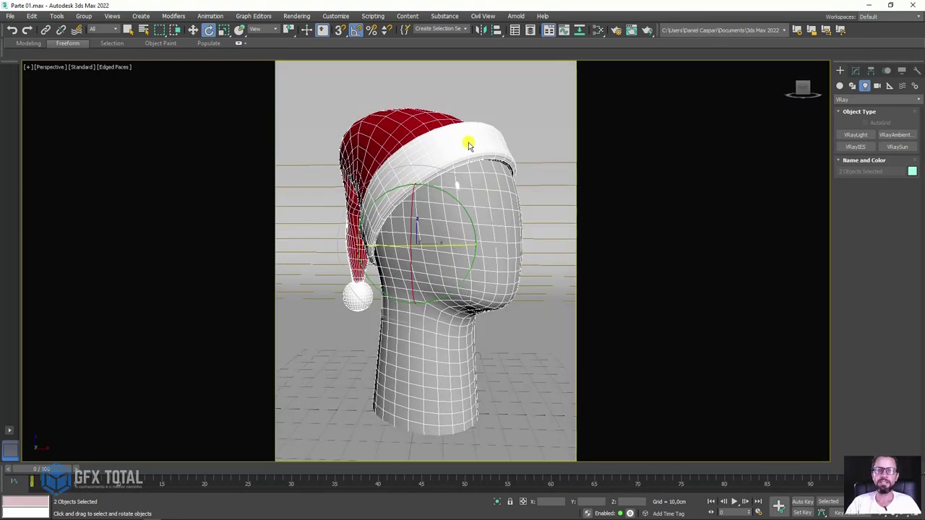
click(468, 144)
click(646, 29)
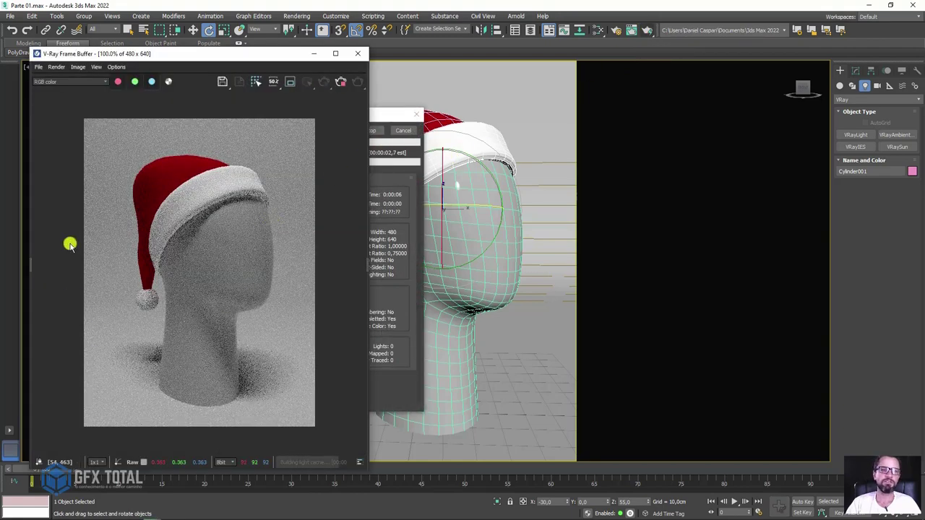
Close the finished render and select VRayLight001 in the Modify panel
click(357, 56)
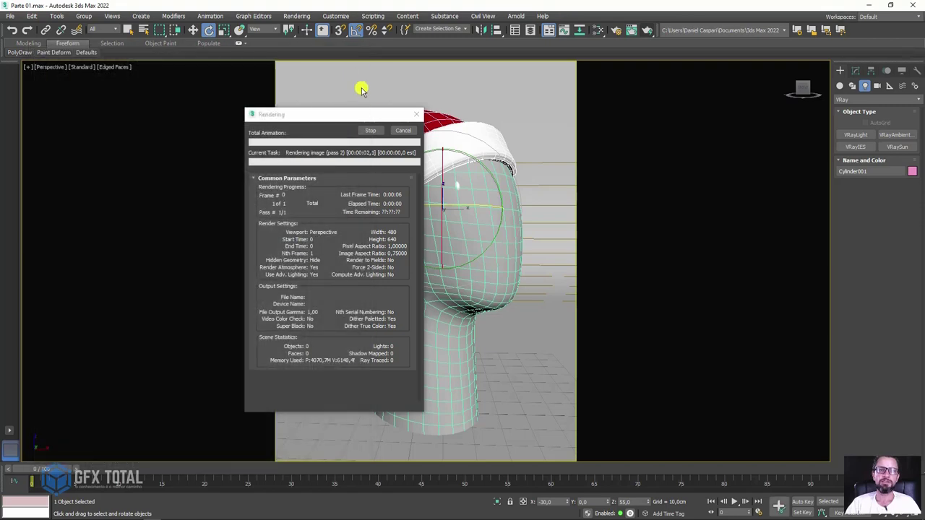
click(404, 132)
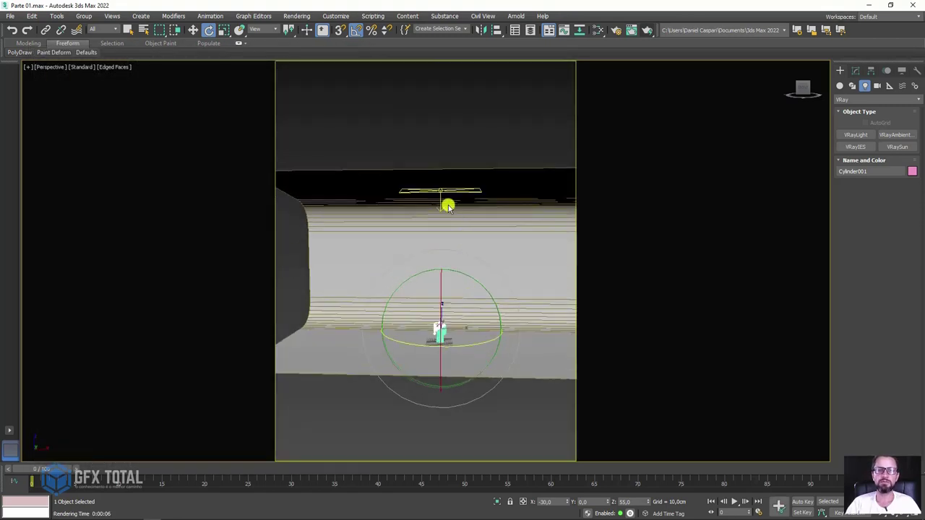
click(448, 206)
scroll(429, 355, up, 3)
scroll(425, 326, down, 1)
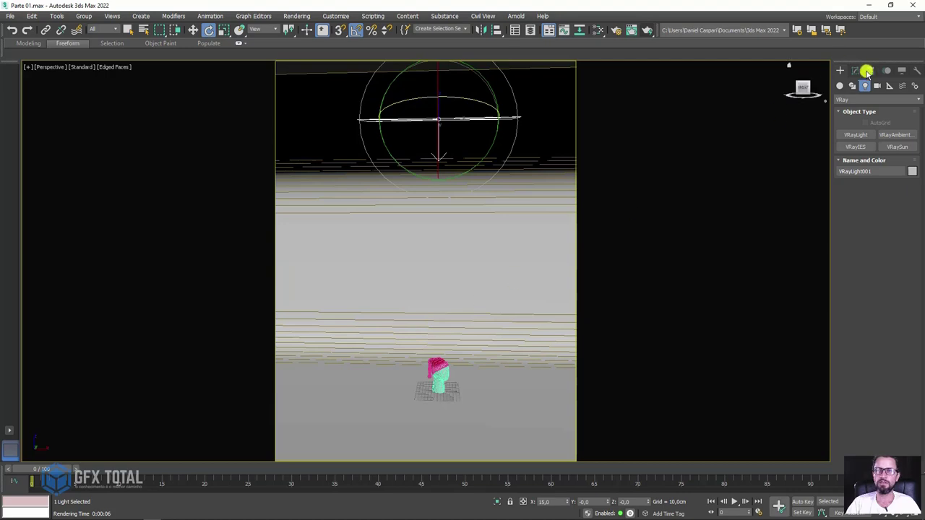
click(855, 70)
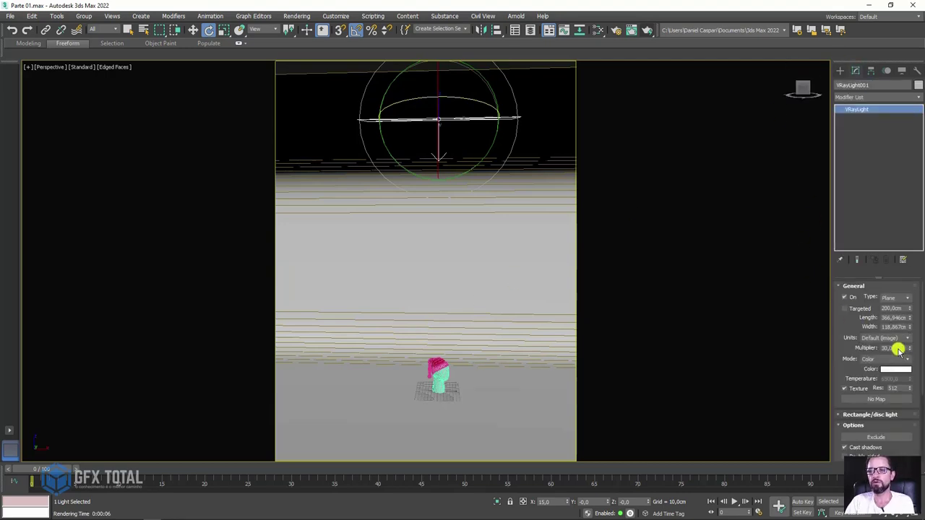
Raise VRayLight001's multiplier from 30 to 50, re-render, and close the frame buffer
double_click(894, 348)
text(50)
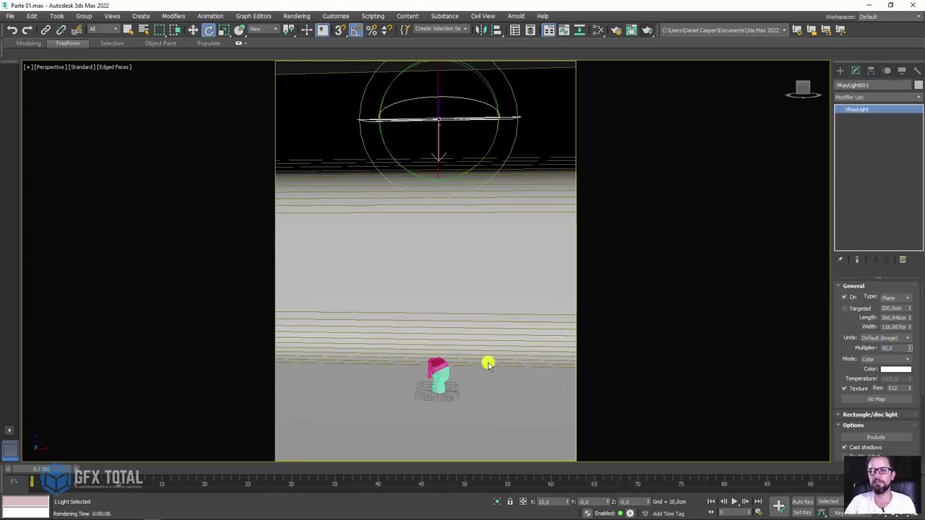
scroll(489, 365, up, 3)
scroll(470, 300, up, 3)
mouse_move(413, 275)
alt+middle_down()
mouse_move(441, 285)
mouse_move(452, 277)
mouse_move(485, 296)
mouse_move(456, 258)
mouse_move(467, 268)
alt+middle_up()
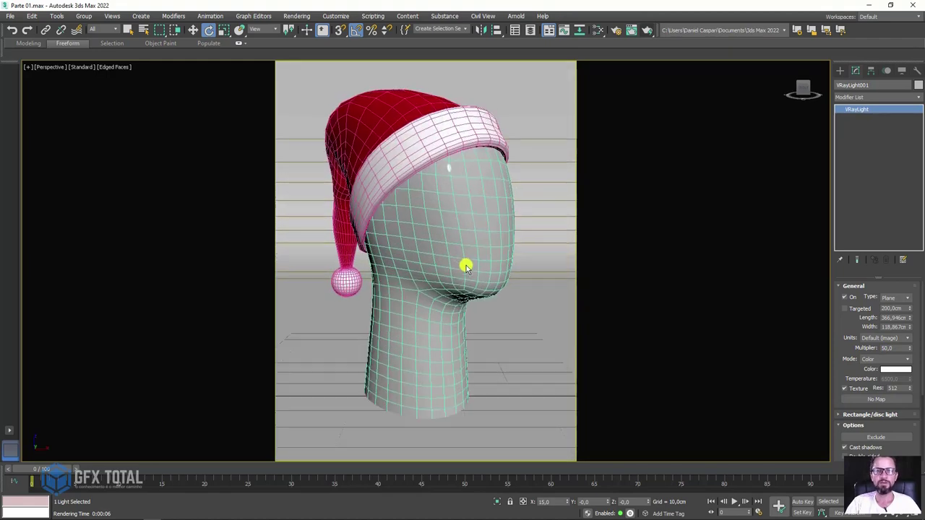
click(646, 30)
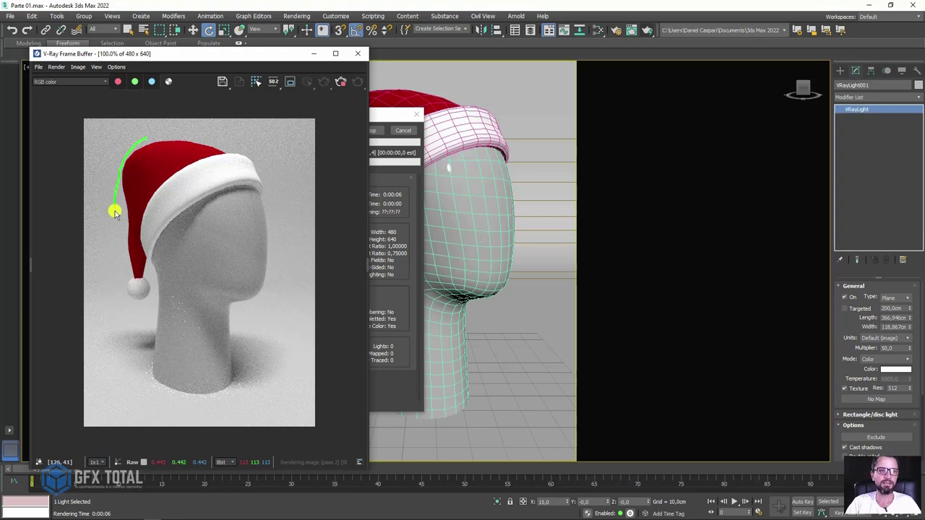
click(357, 53)
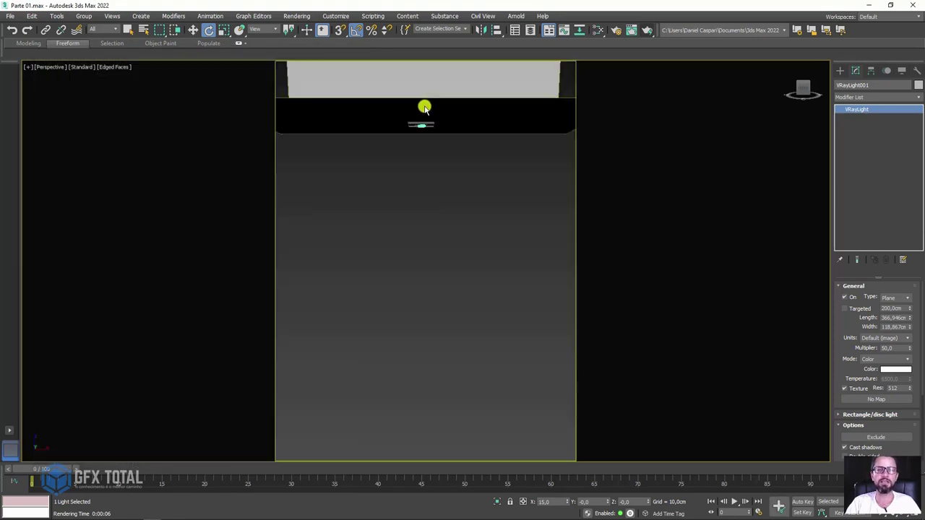
Draw a small V-Ray plane light, VRayLight002, to the left of the head
scroll(458, 217, down, 3)
scroll(513, 242, down, 2)
click(839, 70)
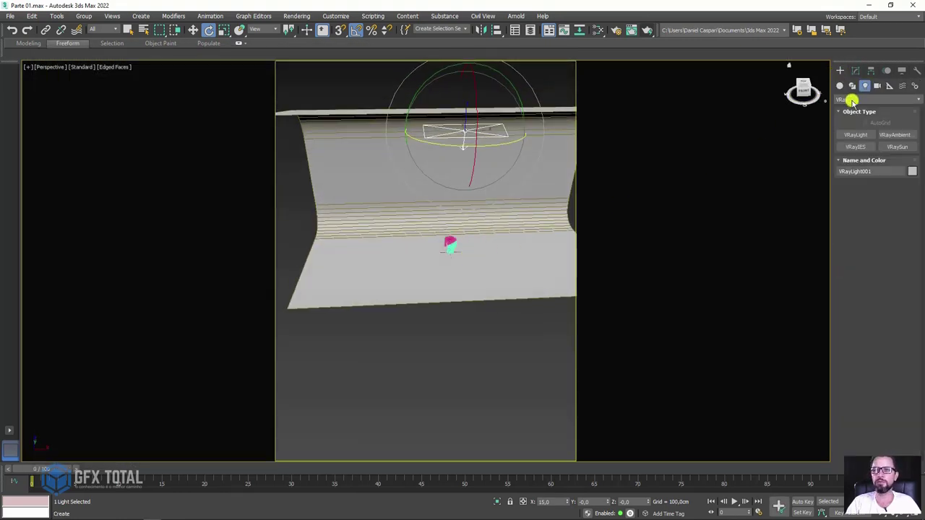
click(856, 134)
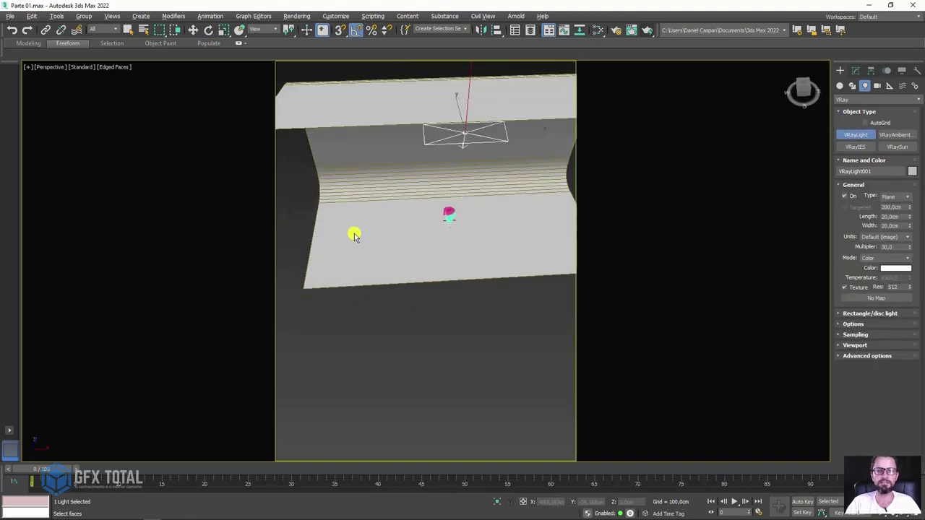
drag(322, 217, 344, 241)
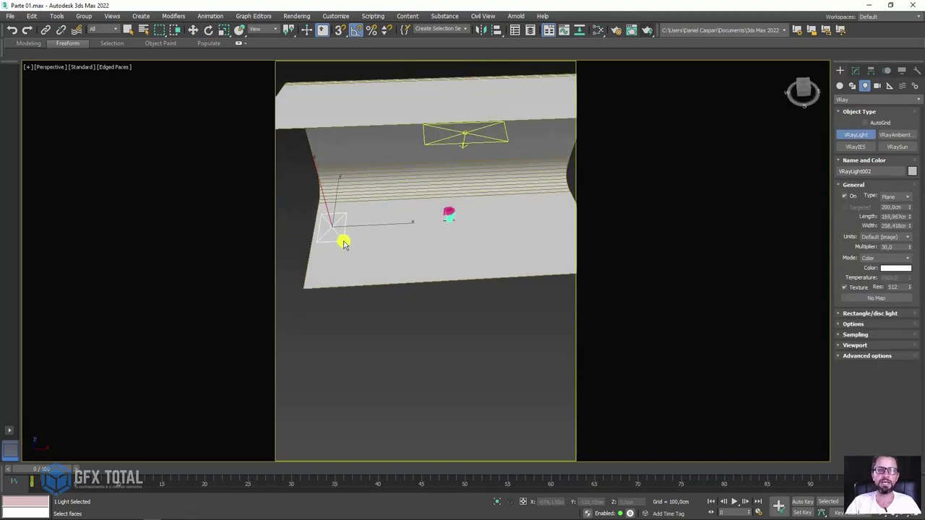
Tilt VRayLight002 -75° on Y toward the head and raise it above the floor
key(e)
drag(339, 185, 312, 183)
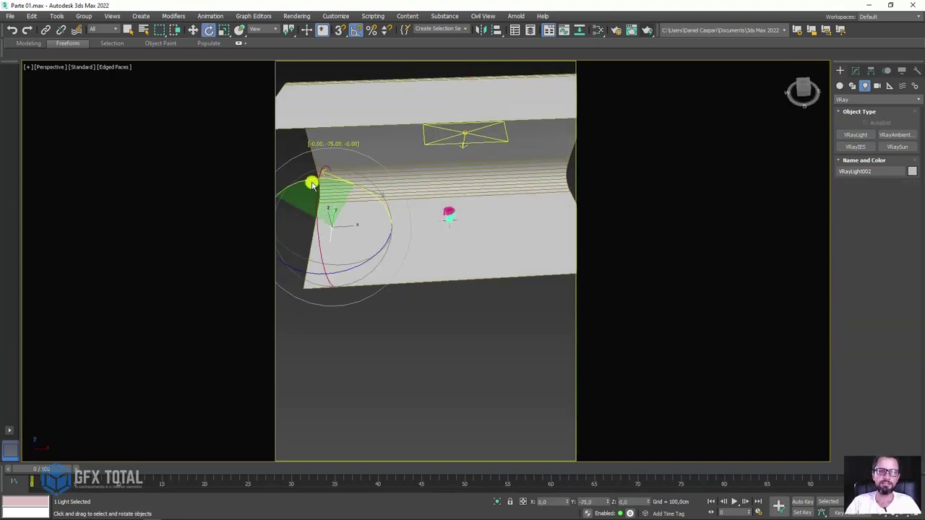
key(w)
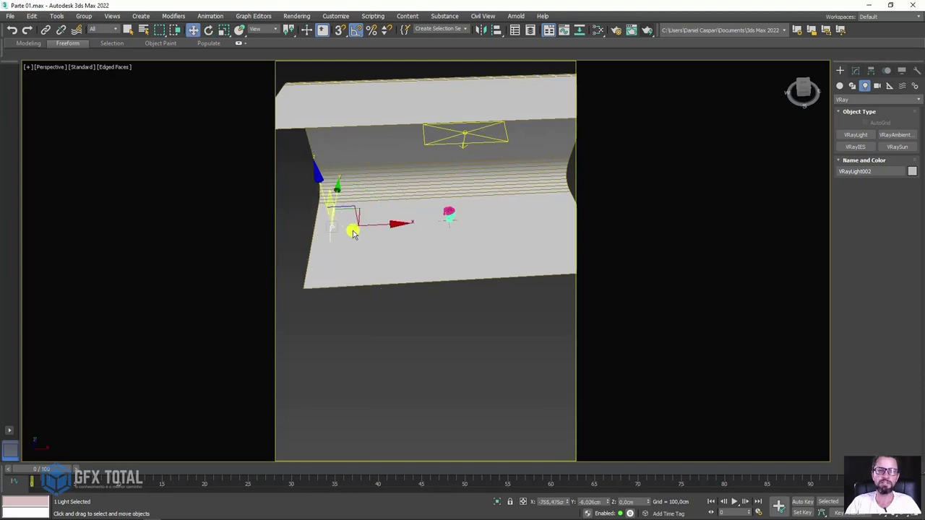
mouse_move(339, 217)
alt+middle_down()
mouse_move(350, 166)
mouse_move(429, 221)
alt+middle_up()
scroll(445, 230, up, 5)
scroll(445, 230, down, 5)
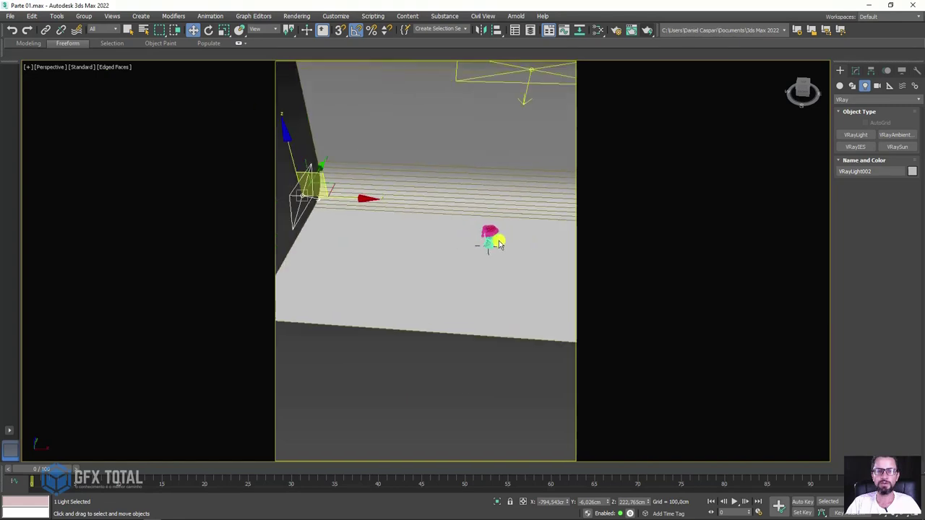
Review VRayLight002's parameters in the Modify panel, multiplier at 30
click(855, 70)
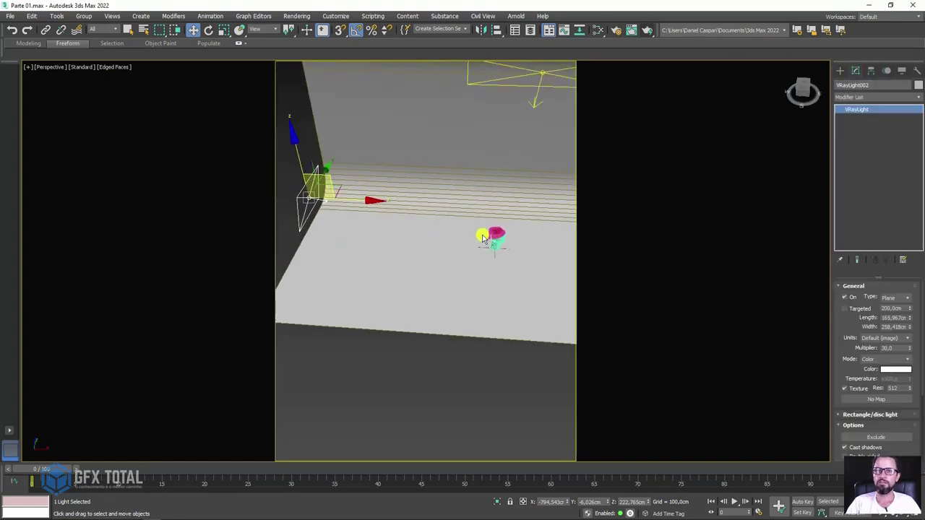
scroll(483, 236, up, 1)
scroll(472, 231, up, 4)
scroll(464, 218, up, 3)
scroll(464, 218, down, 2)
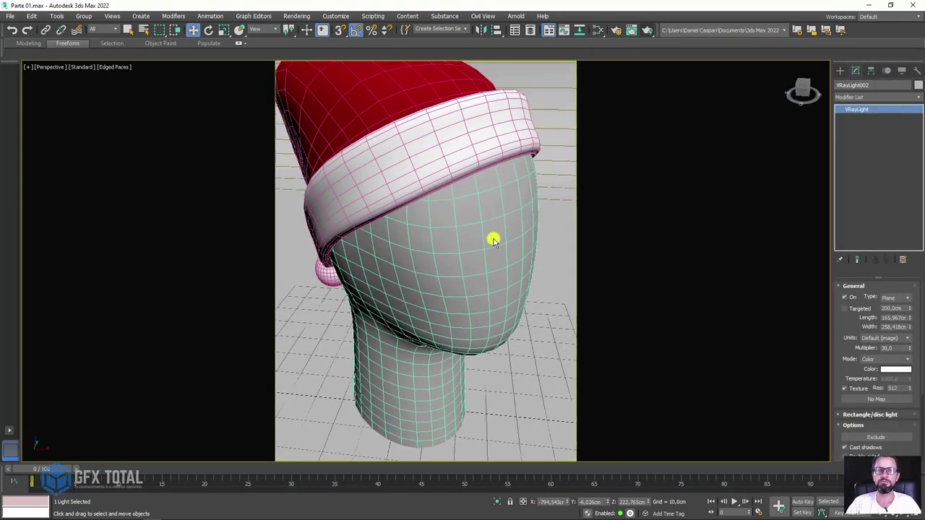
scroll(494, 238, down, 2)
scroll(485, 258, down, 2)
scroll(481, 256, down, 1)
middle_drag(484, 248, 462, 241)
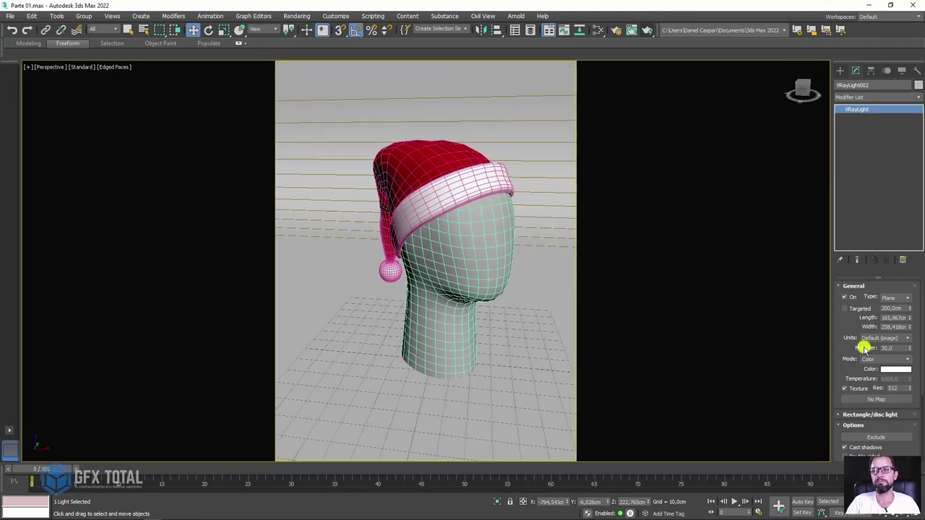
scroll(888, 333, down, 1)
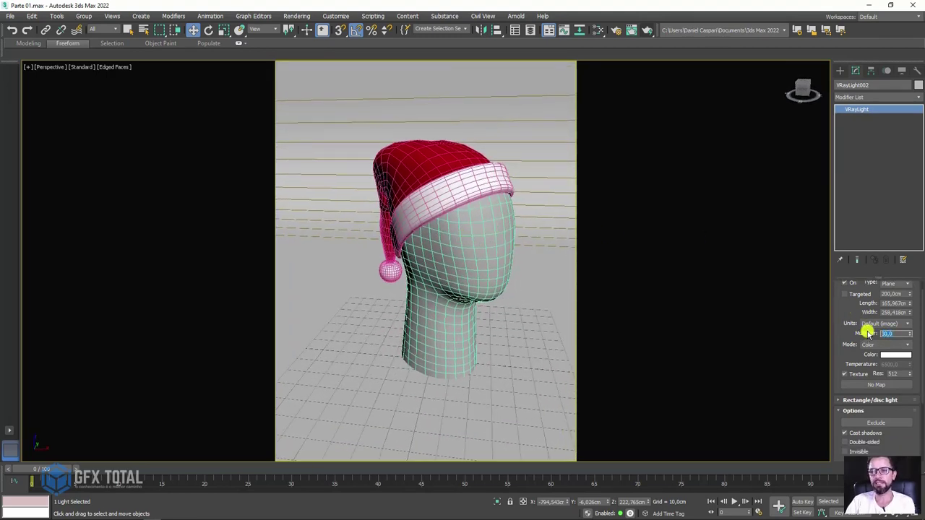
Render with the side light at a larger size and set VRayLight002's multiplier to 10
click(652, 32)
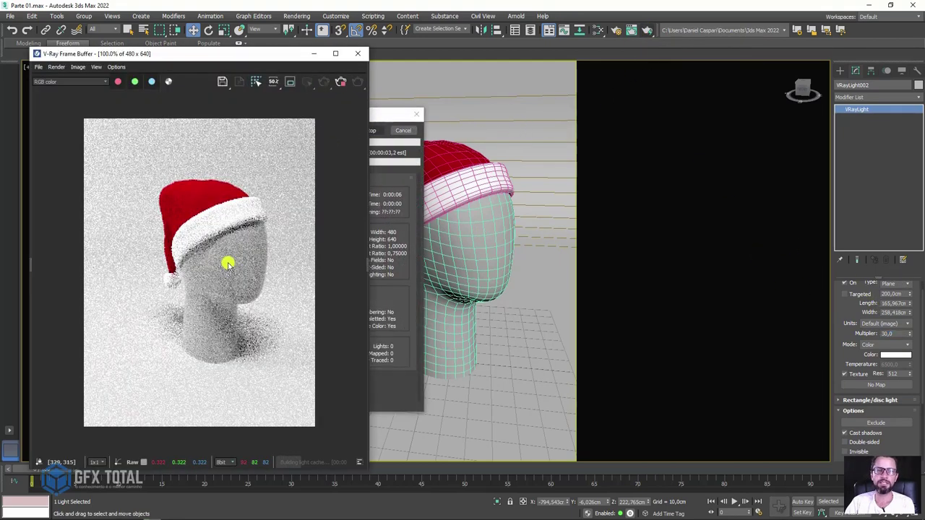
click(340, 82)
click(326, 81)
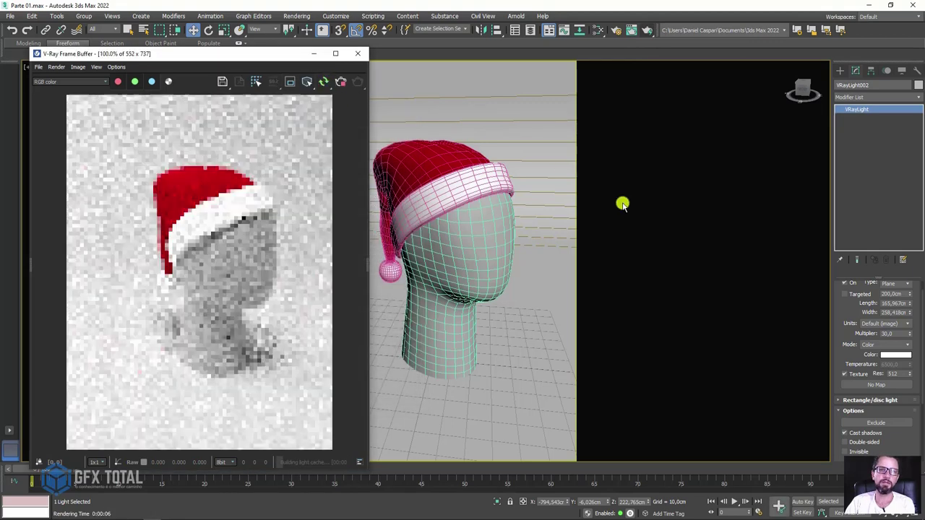
drag(907, 335, 908, 287)
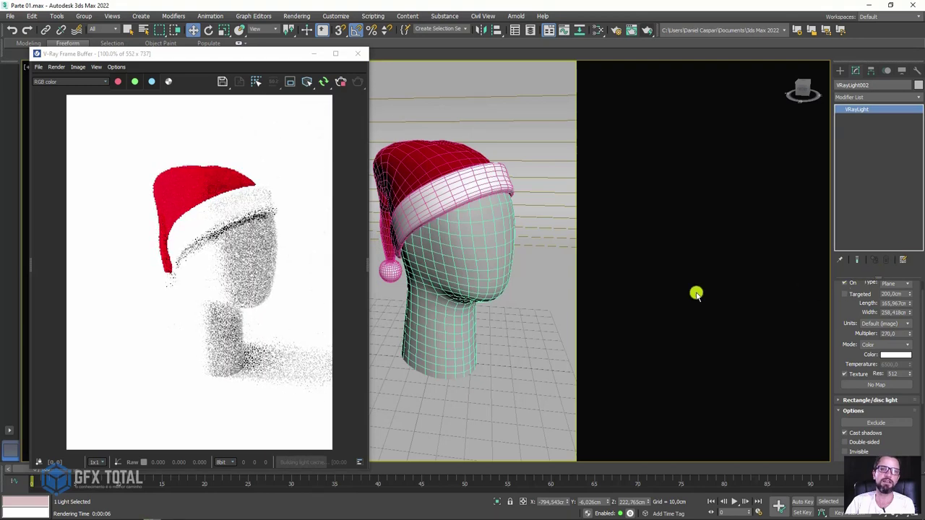
double_click(895, 334)
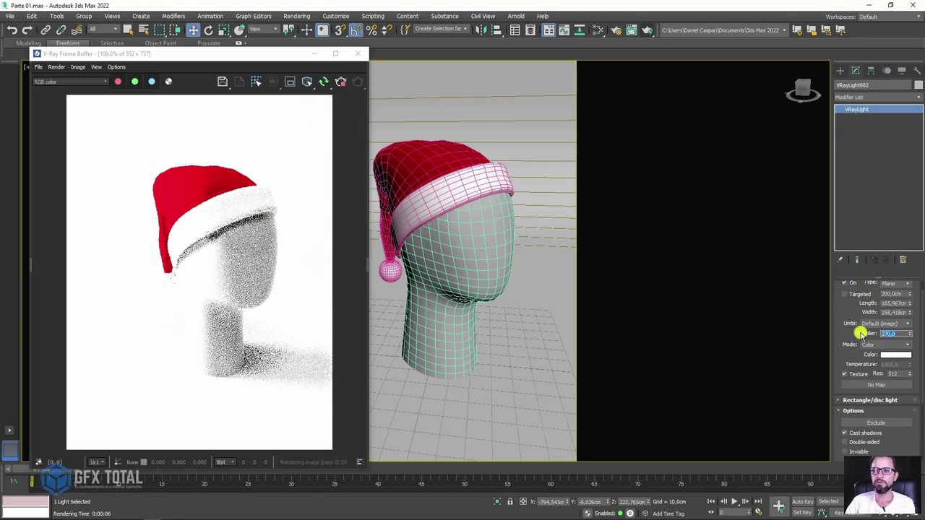
text(10)
key(Return)
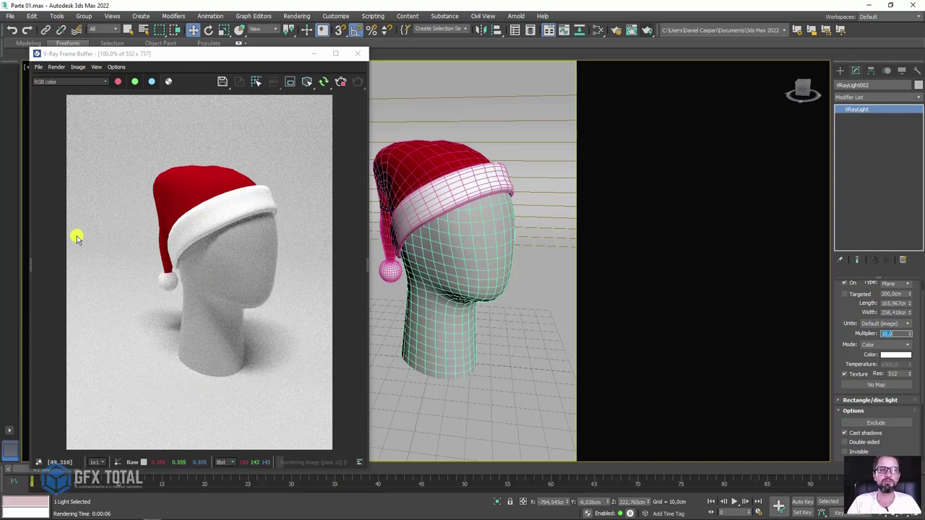
Minimize the V-Ray Frame Buffer and open the Slate Material Editor
drag(76, 235, 68, 448)
drag(211, 420, 245, 417)
drag(243, 353, 281, 343)
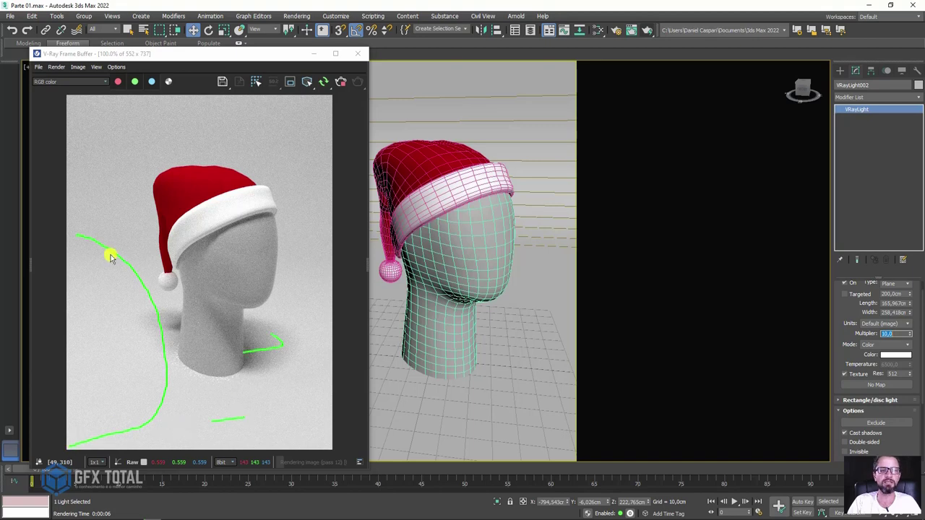
key(Escape)
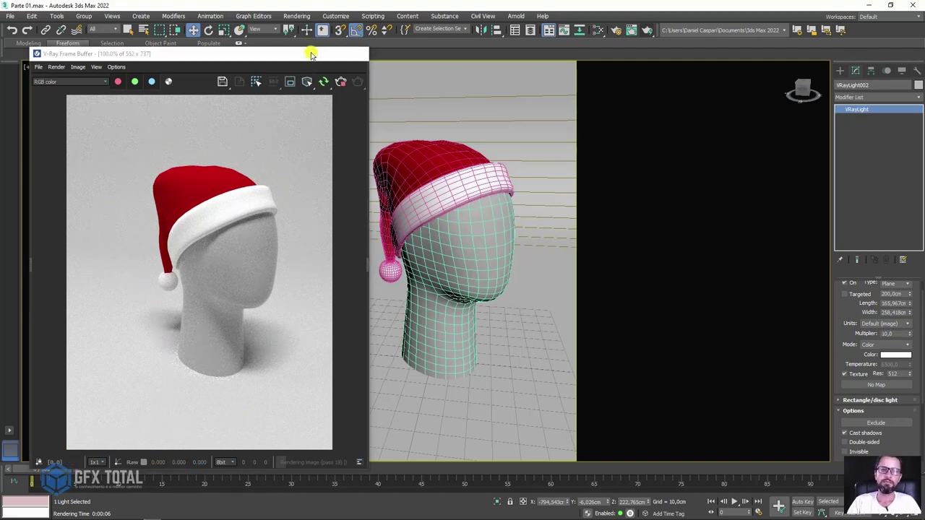
click(313, 53)
click(604, 29)
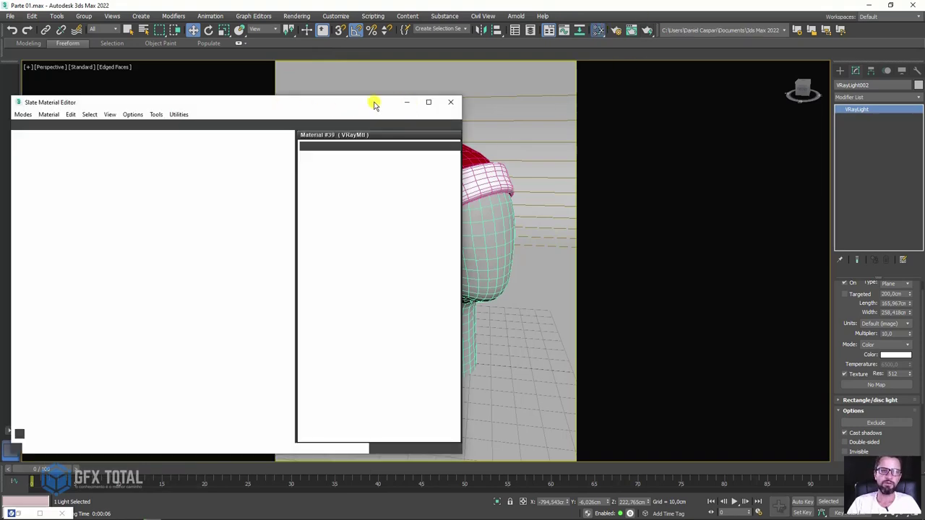
drag(362, 107, 645, 92)
scroll(555, 181, up, 2)
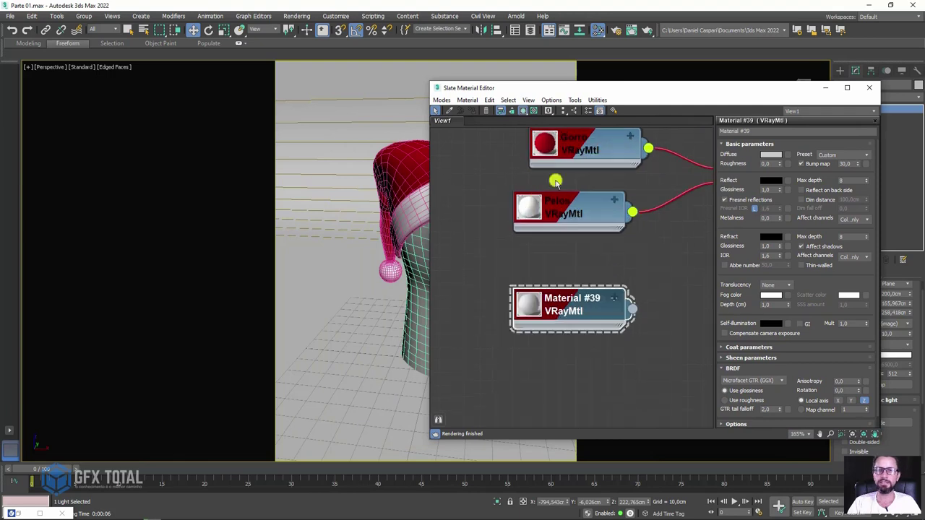
click(134, 515)
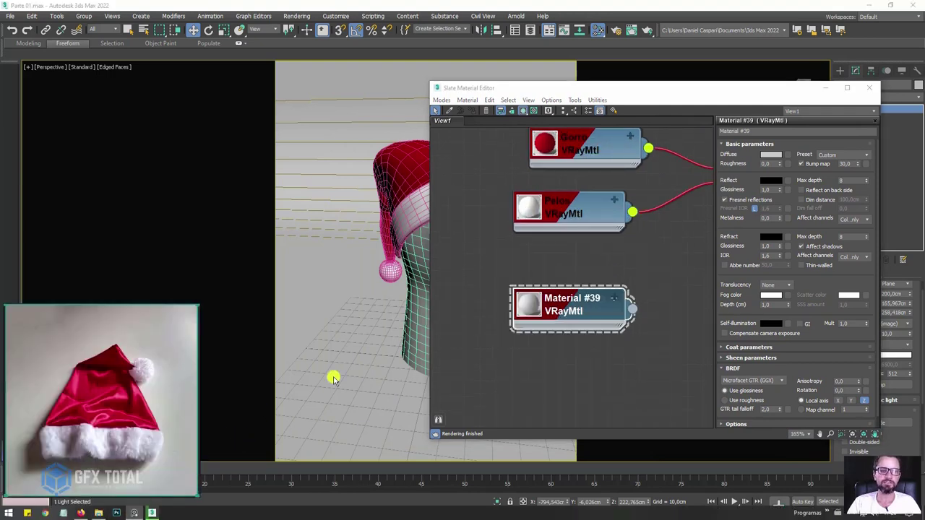
scroll(109, 416, down, 3)
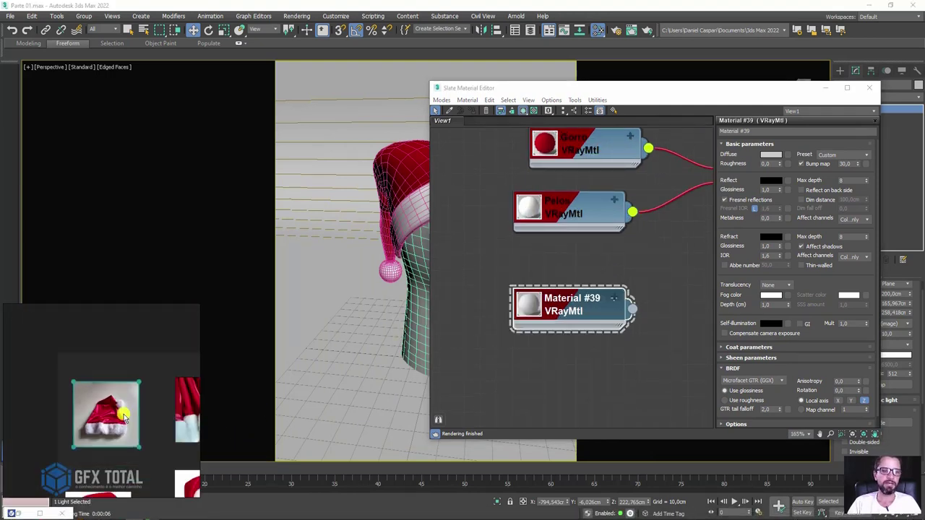
scroll(108, 405, up, 3)
scroll(54, 394, up, 2)
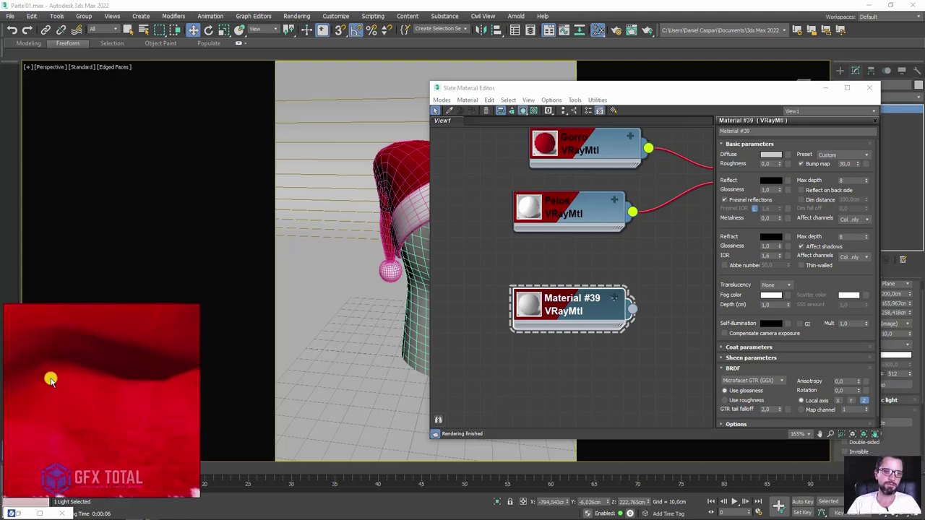
scroll(122, 411, up, 2)
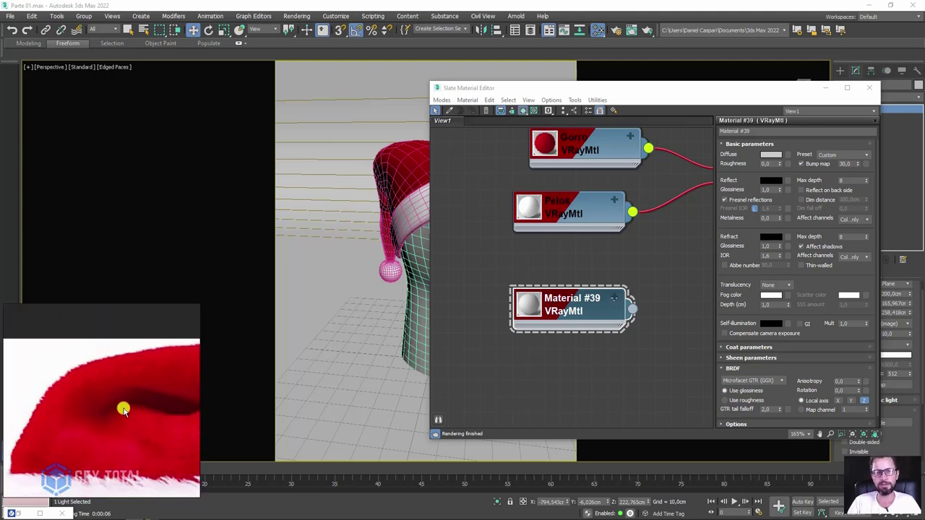
scroll(123, 410, down, 3)
scroll(123, 370, up, 2)
scroll(140, 365, up, 2)
scroll(141, 361, up, 2)
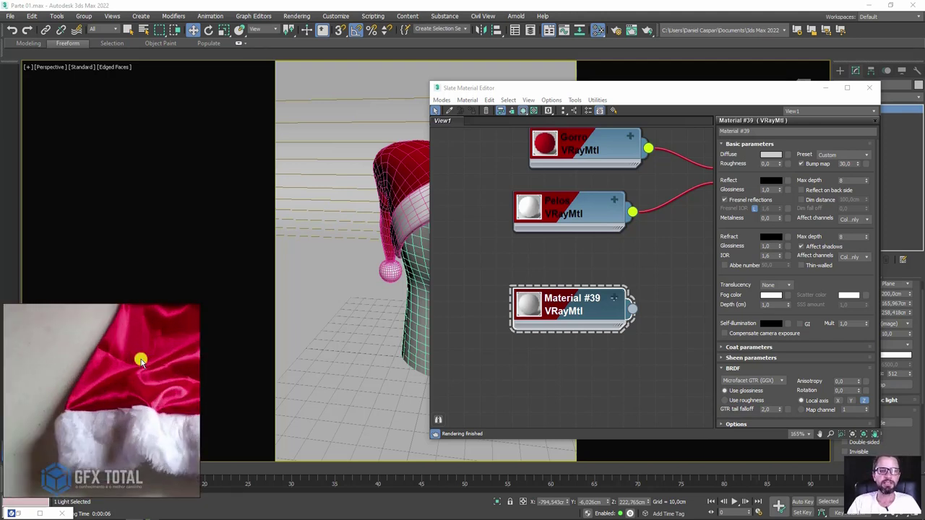
scroll(141, 361, down, 2)
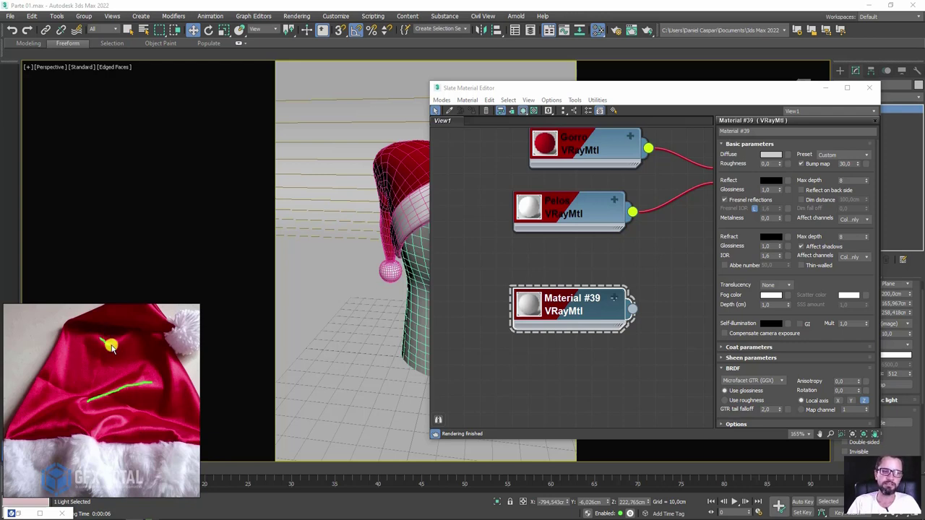
Close the material editor and select the hat mesh, Cylinder001
click(826, 88)
click(421, 166)
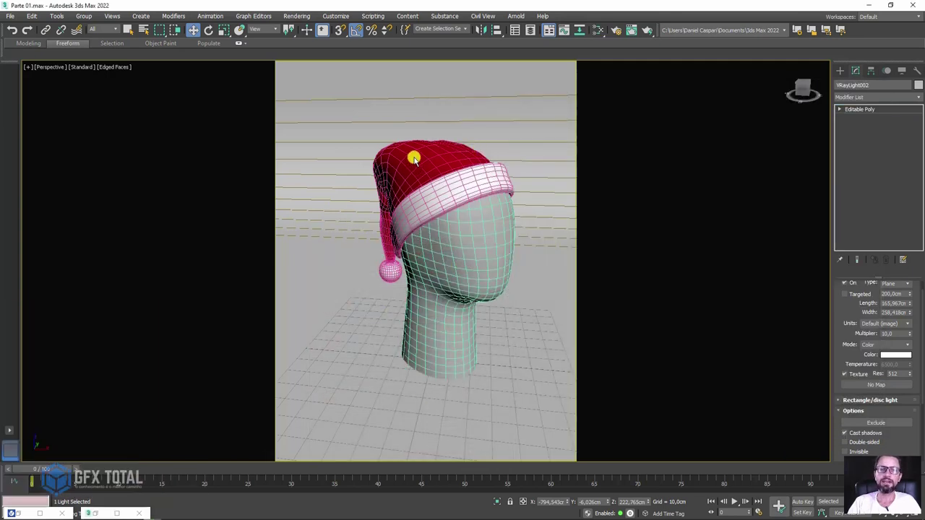
scroll(421, 167, up, 1)
scroll(422, 169, up, 2)
alt+middle_drag(422, 169, 440, 214)
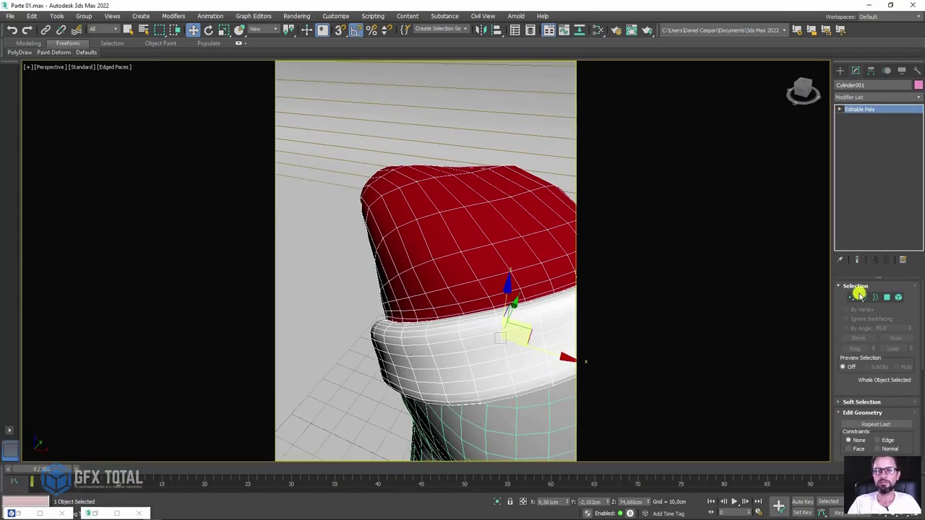
At polygon level, select a strip of faces on the hat's crown
click(892, 299)
click(384, 200)
key(4)
click(376, 193)
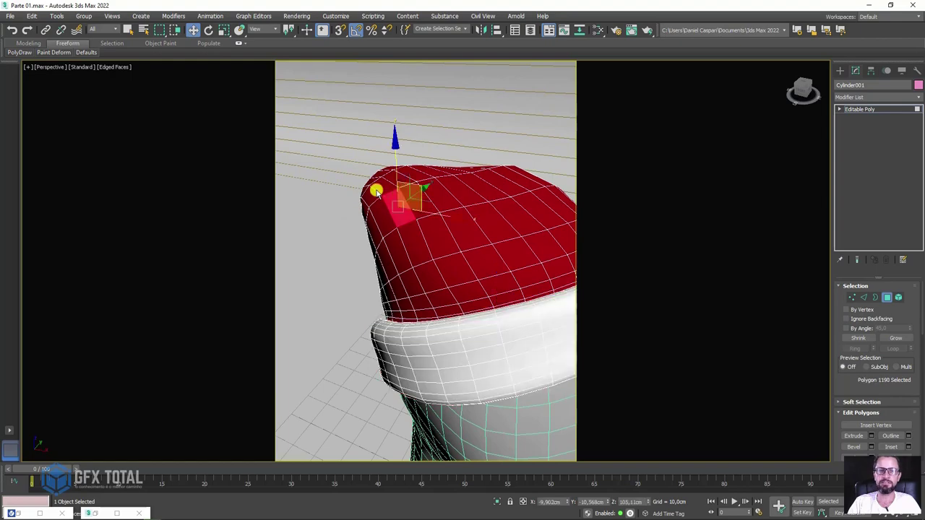
ctrl+click(368, 185)
ctrl+click(370, 185)
mouse_move(370, 185)
alt+middle_down()
mouse_move(516, 200)
mouse_move(514, 209)
mouse_move(454, 194)
mouse_move(472, 234)
mouse_move(482, 210)
mouse_move(494, 219)
mouse_move(479, 192)
mouse_move(488, 189)
mouse_move(485, 212)
mouse_move(464, 244)
mouse_move(460, 295)
mouse_move(463, 259)
mouse_move(440, 248)
mouse_move(474, 202)
alt+middle_up()
alt+middle_drag(463, 270, 448, 269)
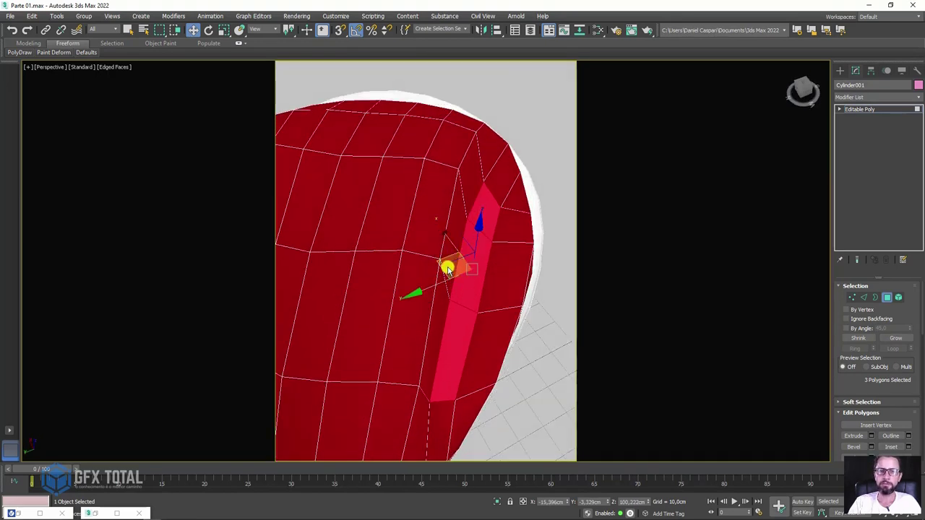
ctrl+click(496, 184)
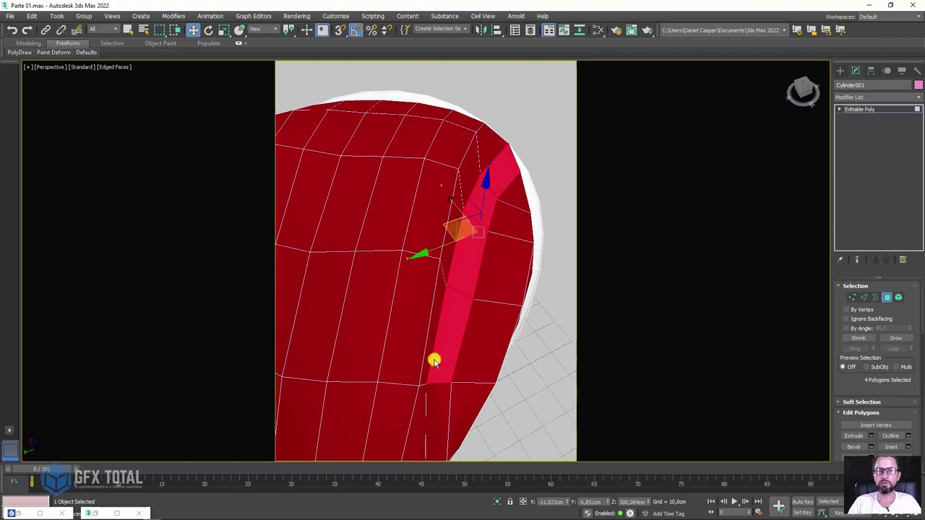
ctrl+click(427, 388)
Trim the selection to three crown faces and raise them about 2.3 cm
mouse_move(439, 255)
alt+middle_down()
mouse_move(460, 274)
mouse_move(446, 244)
mouse_move(393, 278)
mouse_move(463, 260)
mouse_move(350, 249)
mouse_move(508, 277)
alt+middle_up()
alt+click(346, 243)
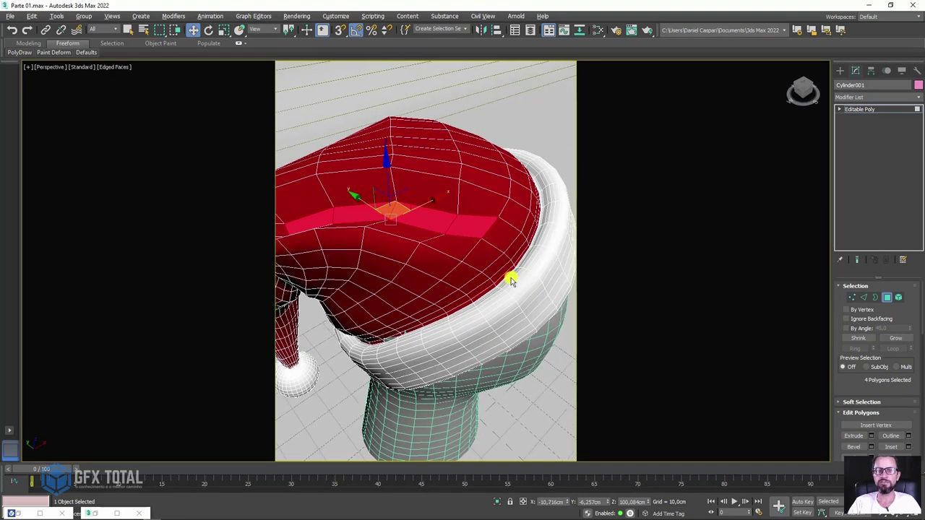
alt+click(467, 205)
alt+middle_drag(467, 205, 355, 155)
drag(357, 164, 361, 154)
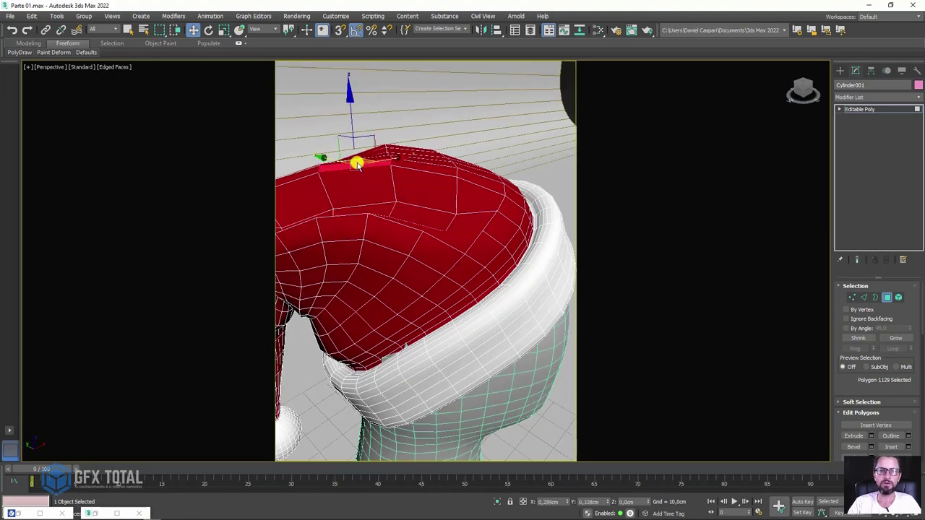
Select a single face on the other side of the crown
alt+middle_drag(362, 154, 537, 238)
click(422, 217)
ctrl+click(416, 286)
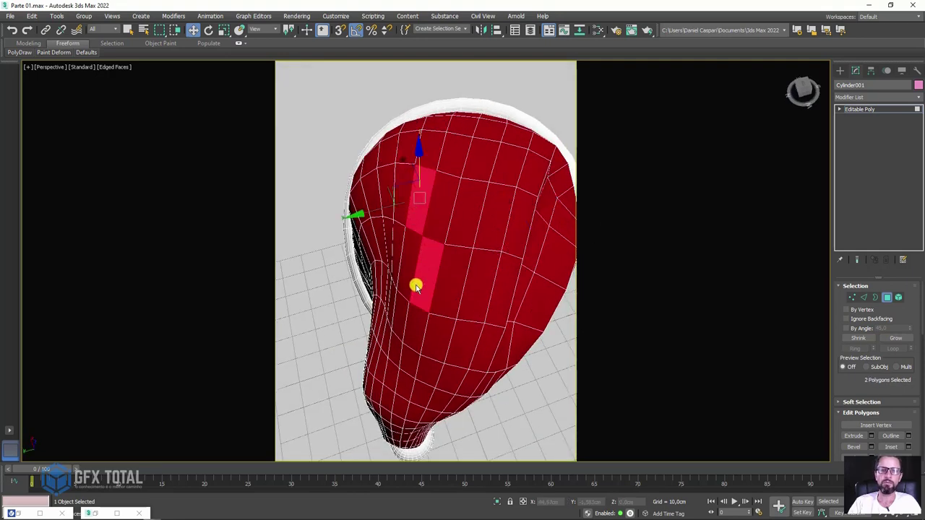
click(430, 278)
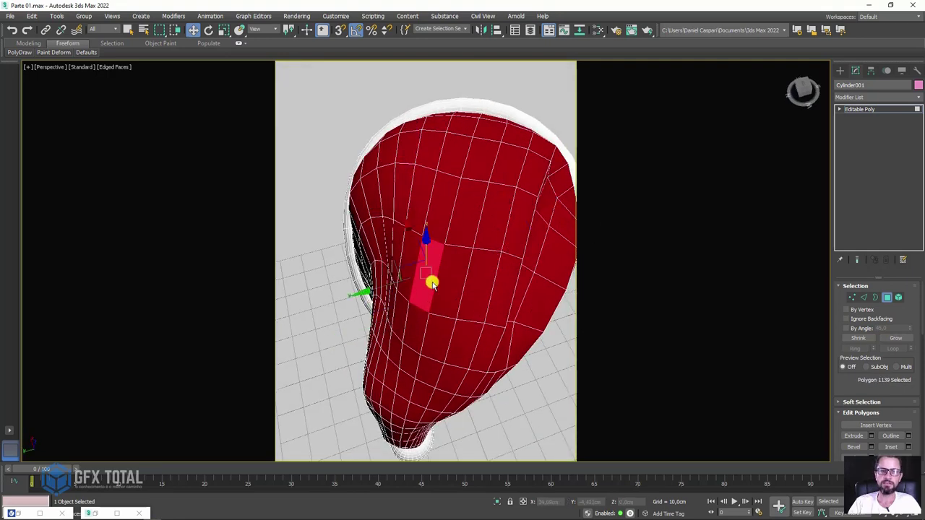
alt+middle_drag(430, 278, 549, 289)
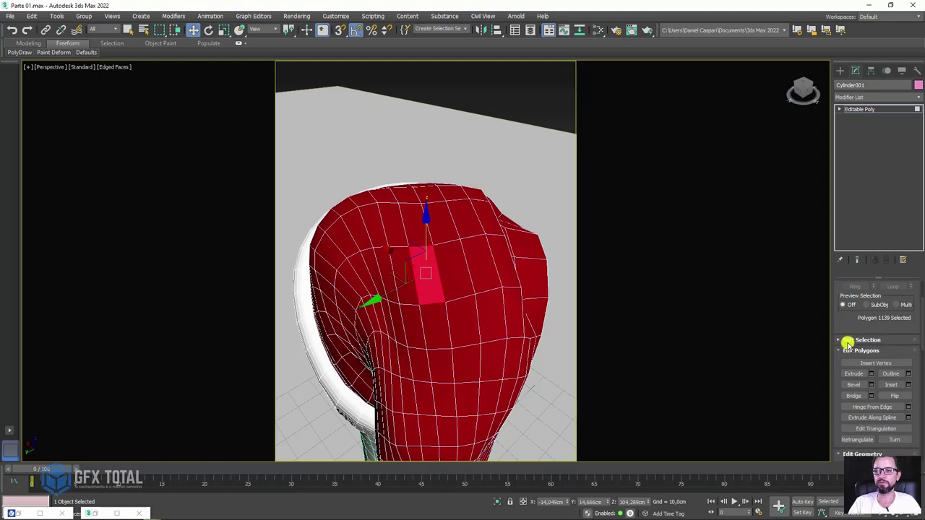
scroll(848, 338, down, 3)
scroll(855, 334, up, 3)
Enable soft selection at about 5.2 cm falloff and rotate a crown face to start a fold
click(846, 333)
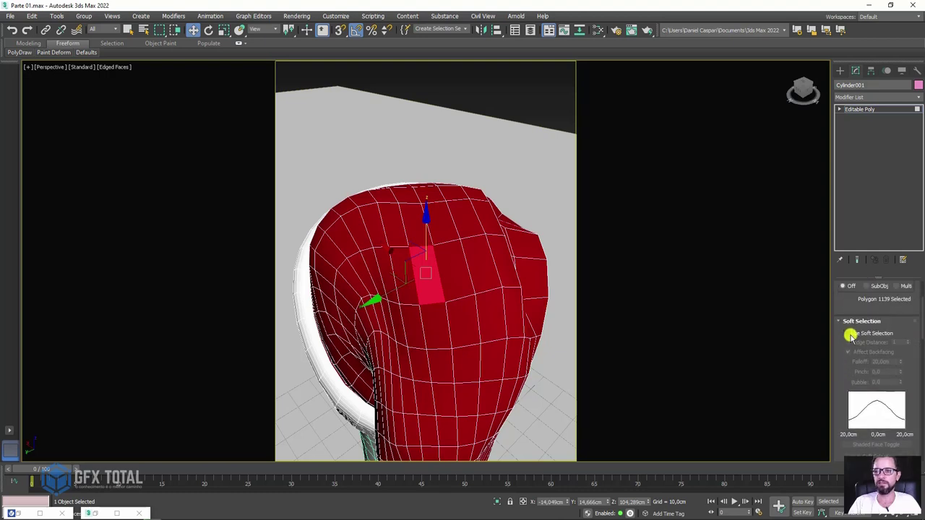
right_click(900, 362)
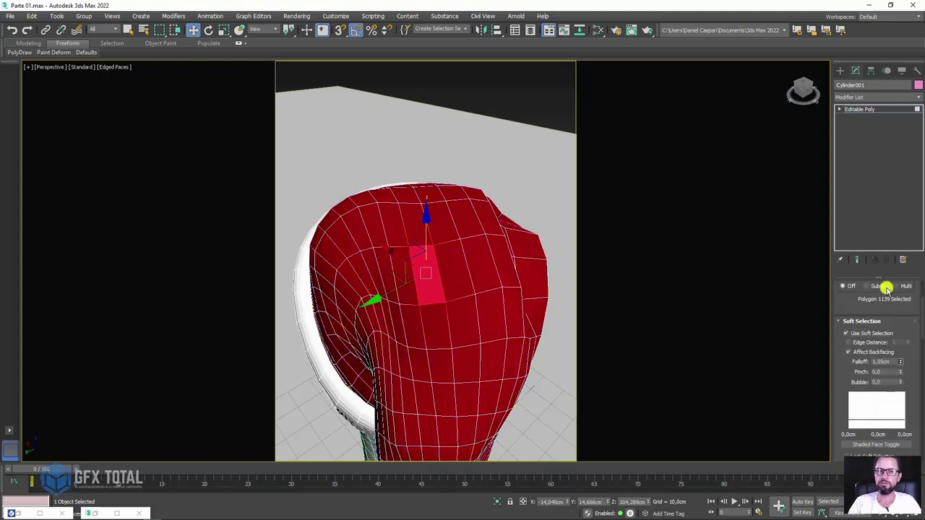
drag(886, 289, 842, 175)
key(e)
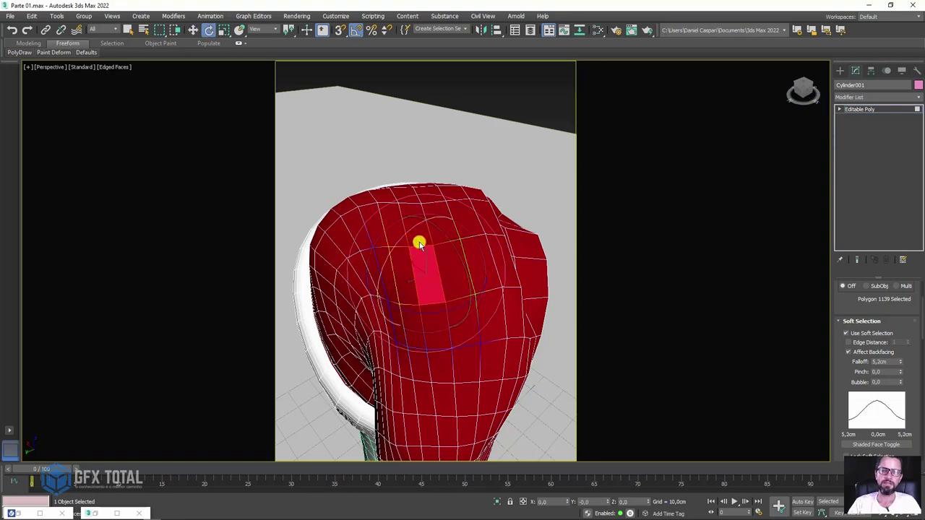
drag(403, 233, 428, 312)
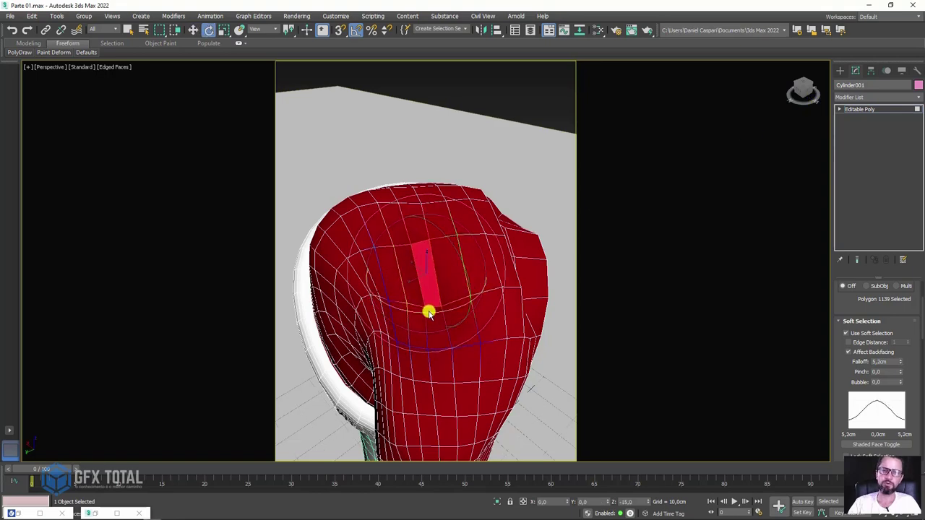
mouse_move(428, 312)
alt+middle_down()
mouse_move(436, 336)
mouse_move(420, 256)
mouse_move(308, 248)
alt+middle_up()
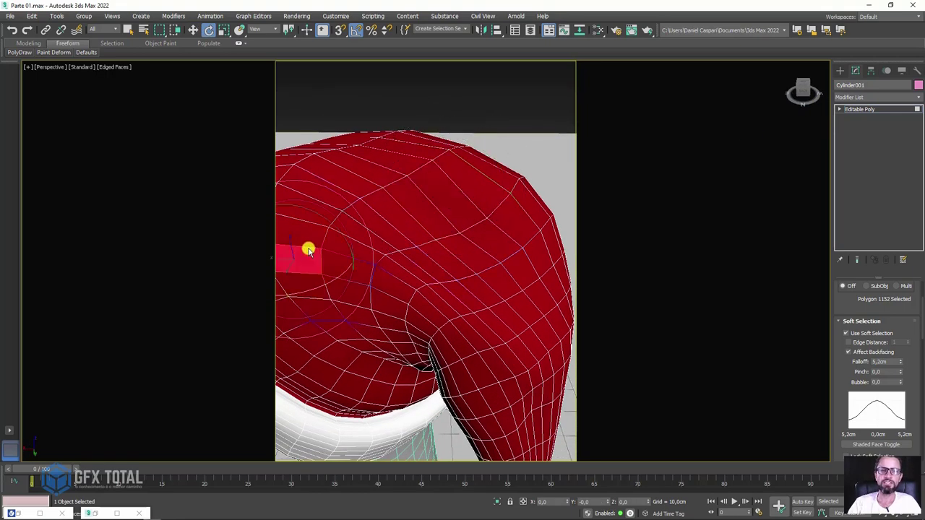
scroll(307, 247, down, 2)
alt+middle_drag(364, 265, 351, 292)
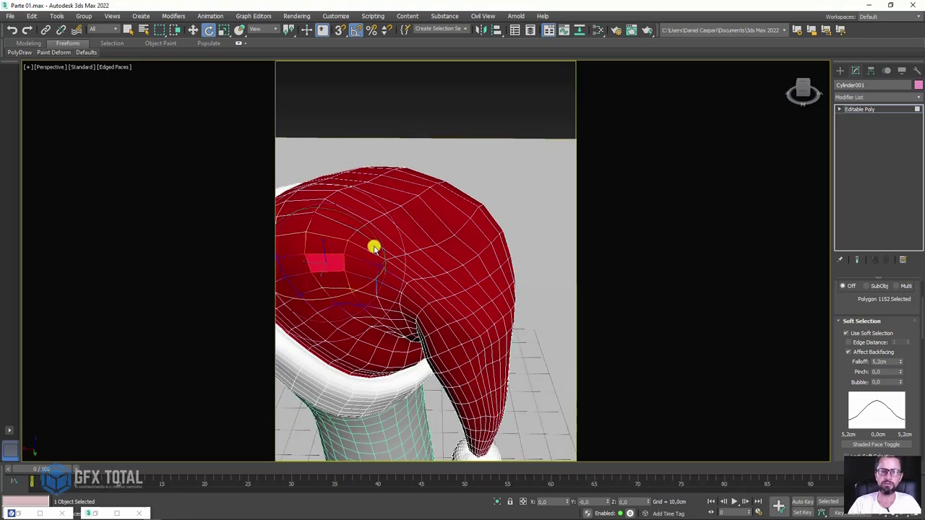
drag(374, 248, 370, 235)
Widen the falloff to 9.412 cm and twist more crown faces into folds, undoing a too-sharp one
drag(900, 362, 895, 340)
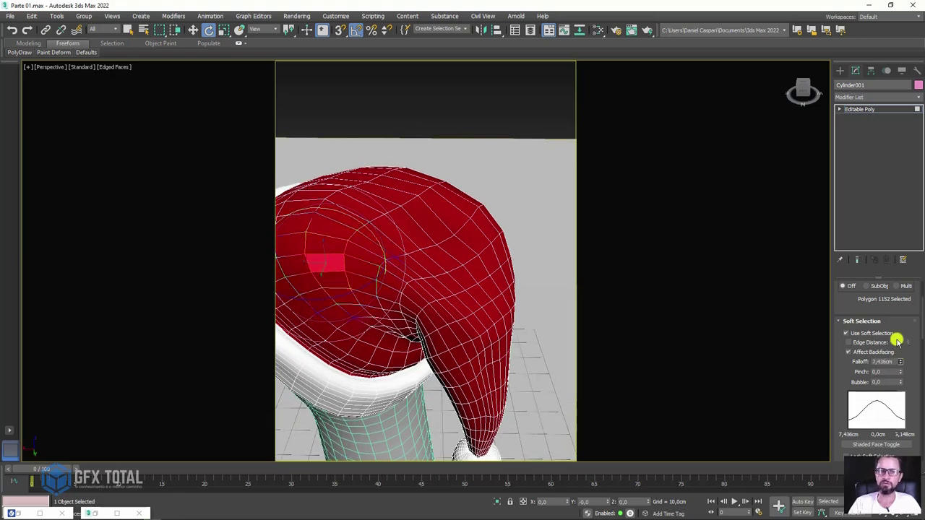
drag(370, 237, 371, 228)
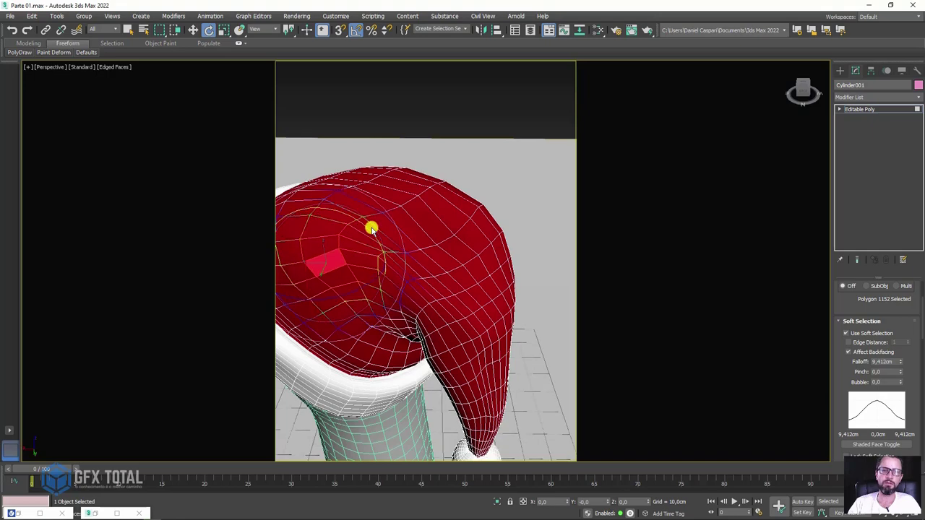
click(464, 240)
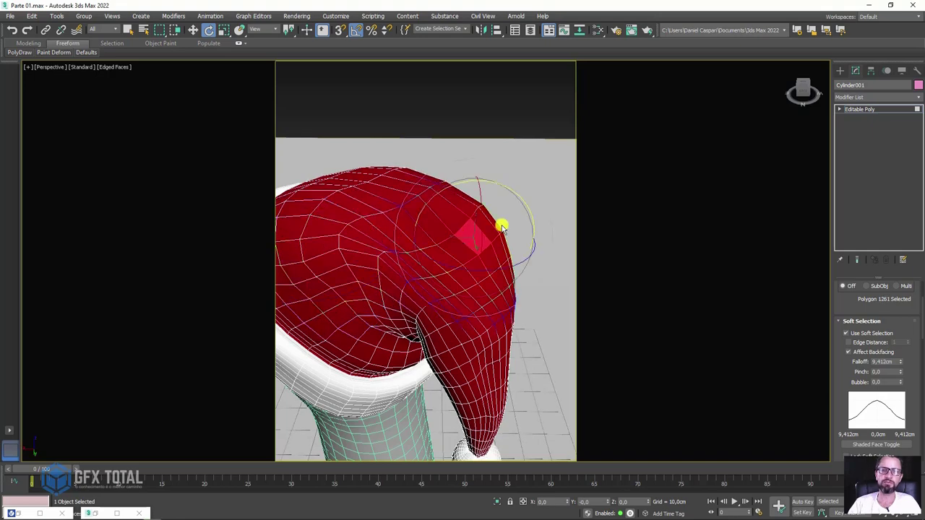
click(326, 176)
mouse_move(375, 200)
alt+middle_down()
mouse_move(454, 256)
mouse_move(484, 264)
mouse_move(450, 275)
alt+middle_up()
click(470, 276)
scroll(489, 255, up, 5)
click(499, 250)
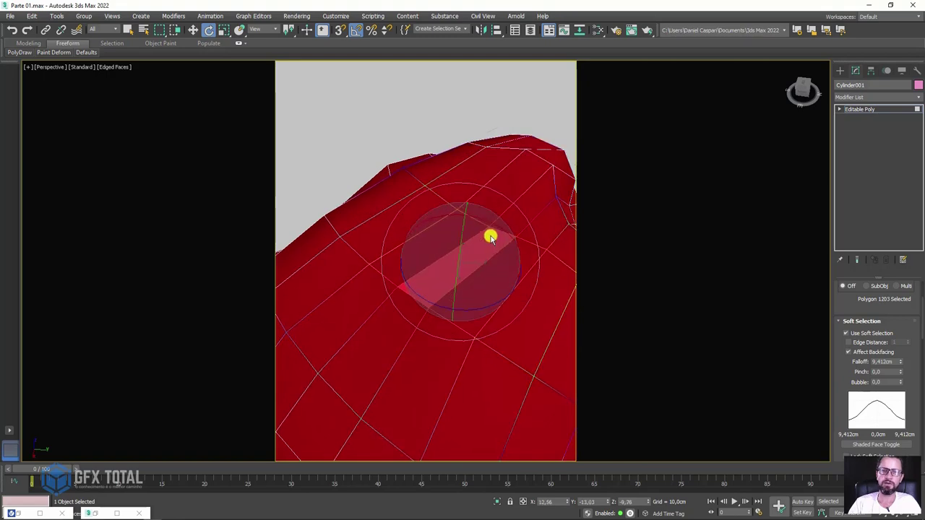
drag(496, 225, 488, 252)
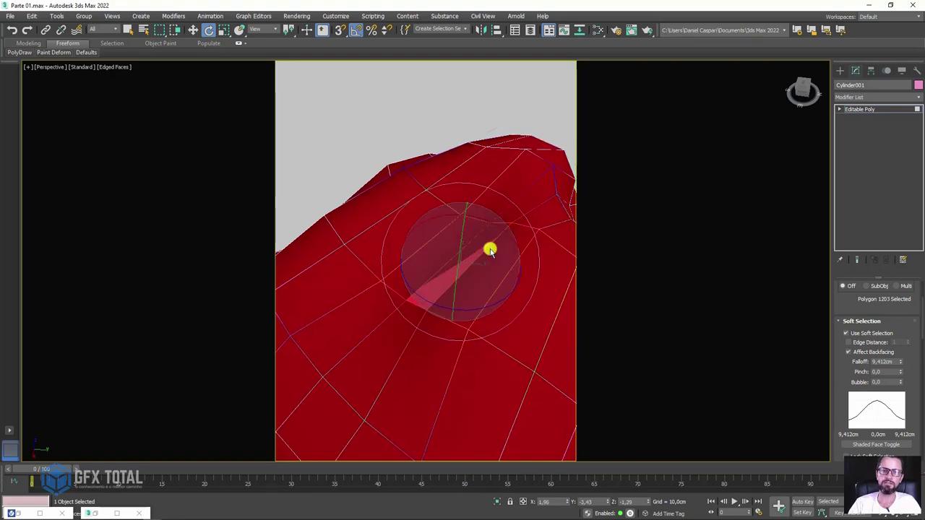
key(ctrl+z)
Rotate a face near the crown's peak to add another fold
mouse_move(489, 254)
alt+middle_down()
mouse_move(482, 295)
mouse_move(534, 258)
mouse_move(491, 226)
mouse_move(471, 277)
alt+middle_up()
click(525, 275)
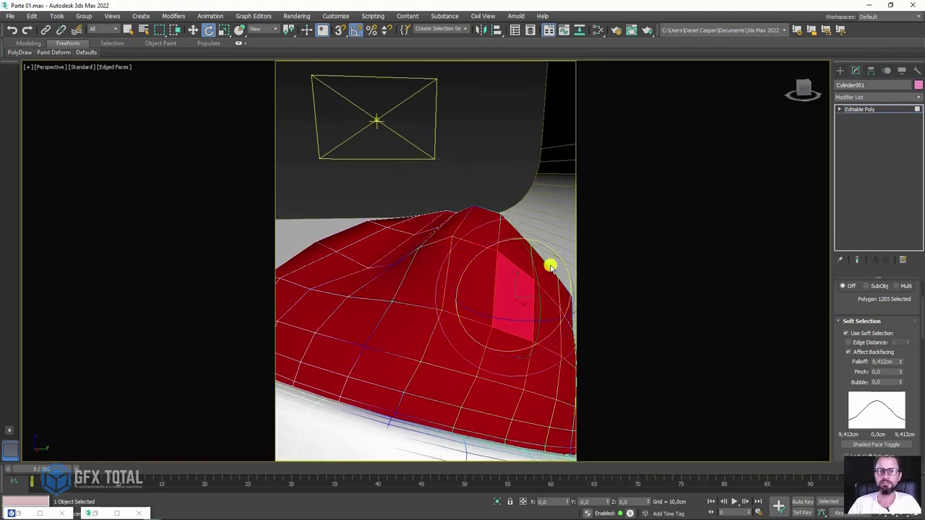
drag(558, 260, 545, 291)
mouse_move(545, 291)
alt+middle_down()
mouse_move(497, 273)
mouse_move(534, 279)
alt+middle_up()
key(r)
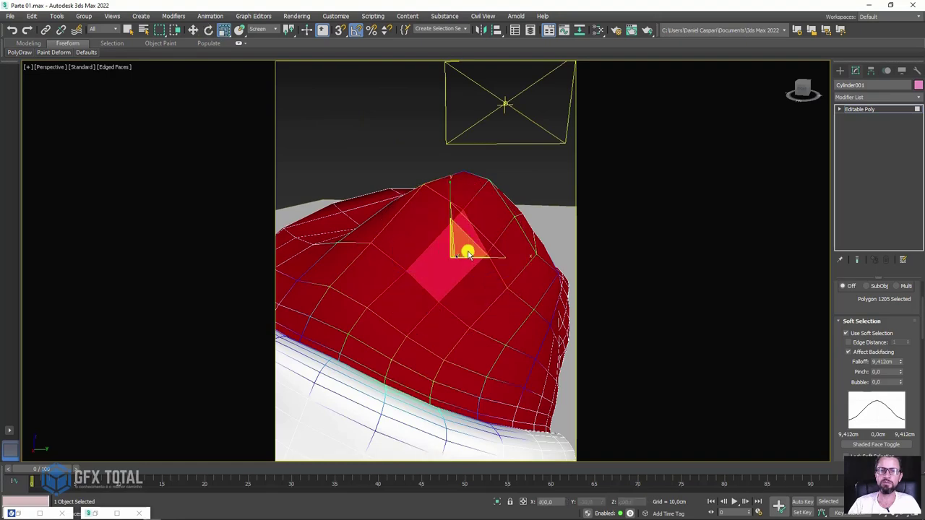
mouse_move(520, 305)
alt+middle_down()
mouse_move(406, 320)
mouse_move(330, 264)
mouse_move(431, 316)
mouse_move(394, 280)
mouse_move(484, 321)
alt+middle_up()
Shrink the soft-selection falloff below 4 cm and select faces up the hat's drooping tail
click(495, 312)
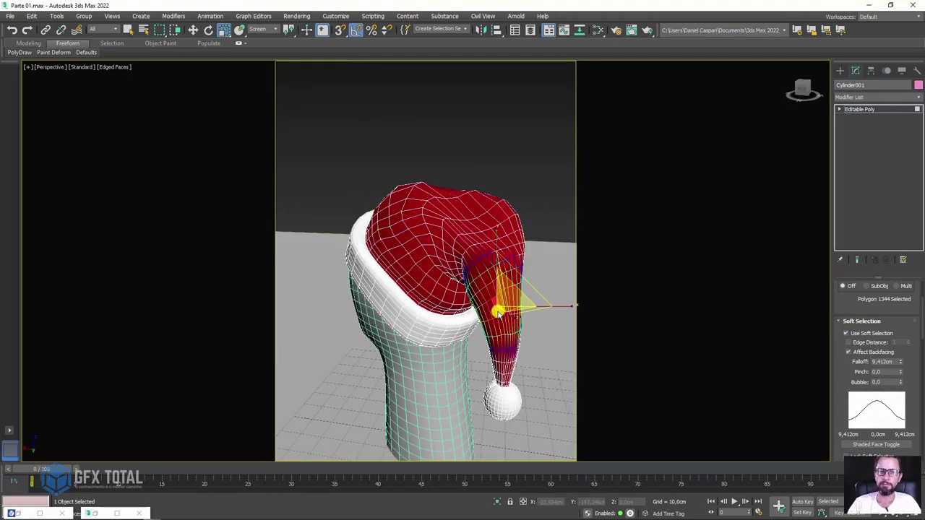
scroll(495, 310, up, 3)
scroll(496, 309, up, 2)
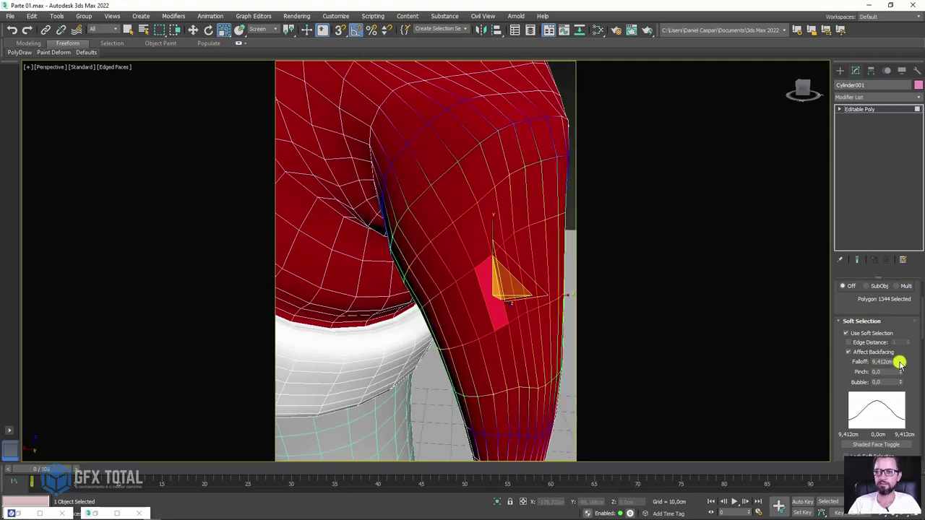
drag(900, 362, 895, 391)
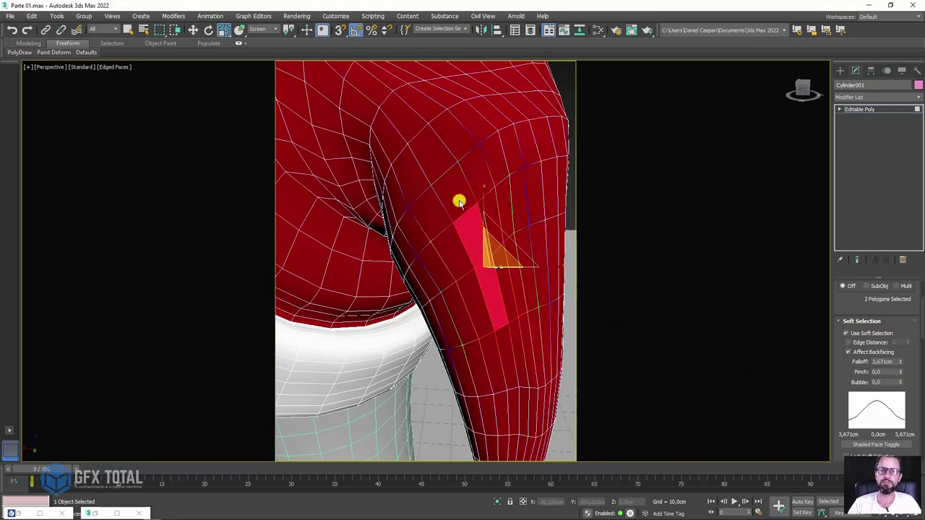
ctrl+click(459, 203)
mouse_move(531, 311)
alt+middle_down()
mouse_move(506, 451)
mouse_move(496, 252)
mouse_move(502, 270)
mouse_move(479, 240)
alt+middle_up()
Narrow the tail selection to a couple of faces on the tail's side
key(w)
mouse_move(471, 278)
alt+middle_down()
mouse_move(464, 248)
mouse_move(494, 219)
mouse_move(481, 202)
mouse_move(495, 216)
mouse_move(407, 236)
alt+middle_up()
scroll(493, 219, up, 3)
scroll(513, 229, down, 5)
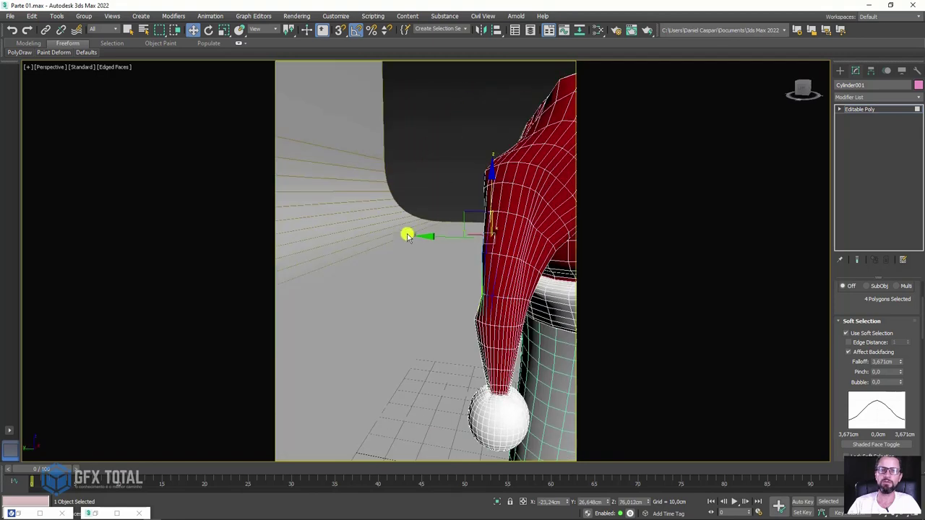
alt+click(519, 238)
scroll(523, 239, up, 3)
mouse_move(529, 238)
alt+middle_down()
mouse_move(496, 295)
mouse_move(490, 238)
mouse_move(458, 235)
mouse_move(448, 311)
mouse_move(444, 229)
alt+middle_up()
click(457, 235)
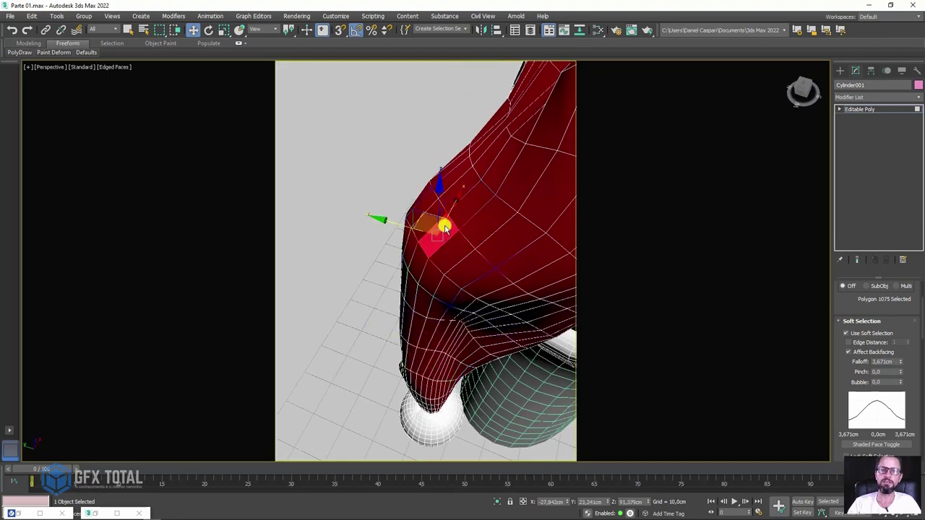
mouse_move(423, 261)
alt+middle_down()
mouse_move(403, 224)
mouse_move(499, 254)
mouse_move(563, 260)
alt+middle_up()
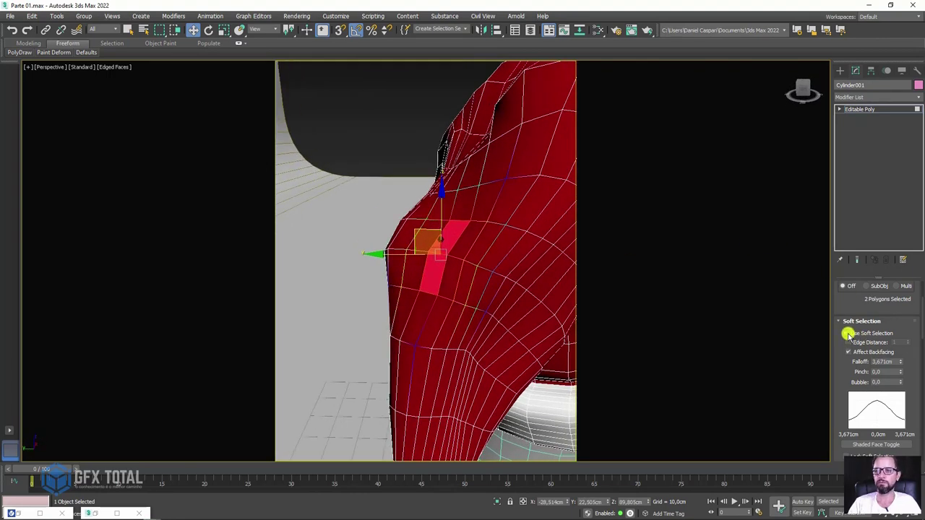
Turn off Use Soft Selection and return to the whole hat object level
click(848, 333)
click(843, 318)
mouse_move(570, 266)
alt+middle_down()
mouse_move(539, 247)
mouse_move(563, 217)
alt+middle_up()
click(863, 109)
mouse_move(550, 152)
alt+middle_down()
mouse_move(465, 176)
mouse_move(561, 171)
mouse_move(711, 135)
alt+middle_up()
Apply TurboSmooth to the hat (Ctrl+T), orbit to a three-quarter view, and open the Slate Material Editor
key(ctrl+t)
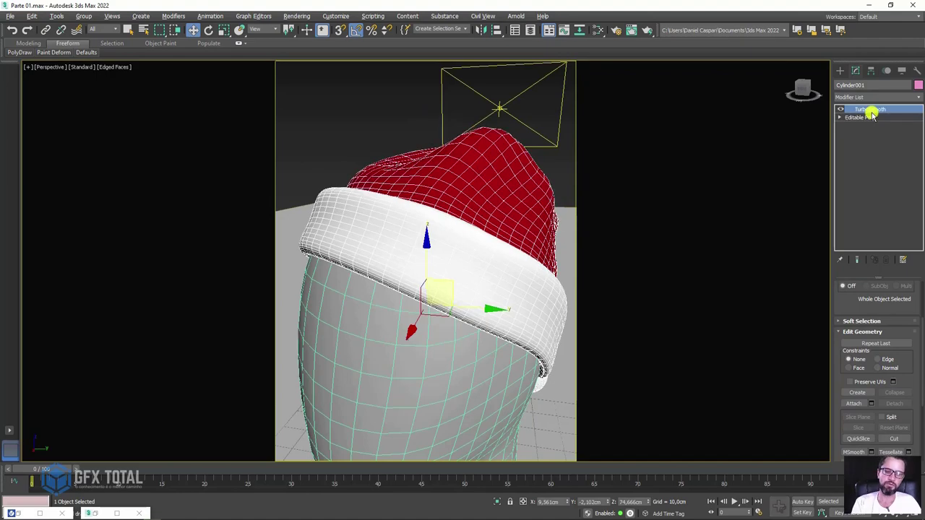
scroll(343, 200, down, 3)
scroll(436, 229, up, 3)
mouse_move(436, 229)
alt+middle_down()
mouse_move(513, 204)
mouse_move(591, 221)
mouse_move(496, 214)
mouse_move(512, 223)
mouse_move(419, 224)
mouse_move(456, 265)
mouse_move(424, 169)
alt+middle_up()
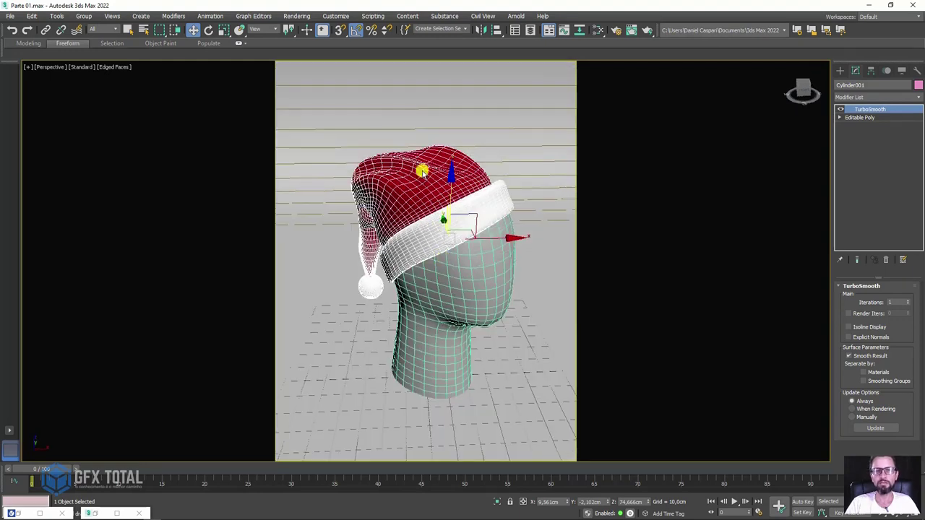
scroll(424, 169, up, 2)
click(595, 30)
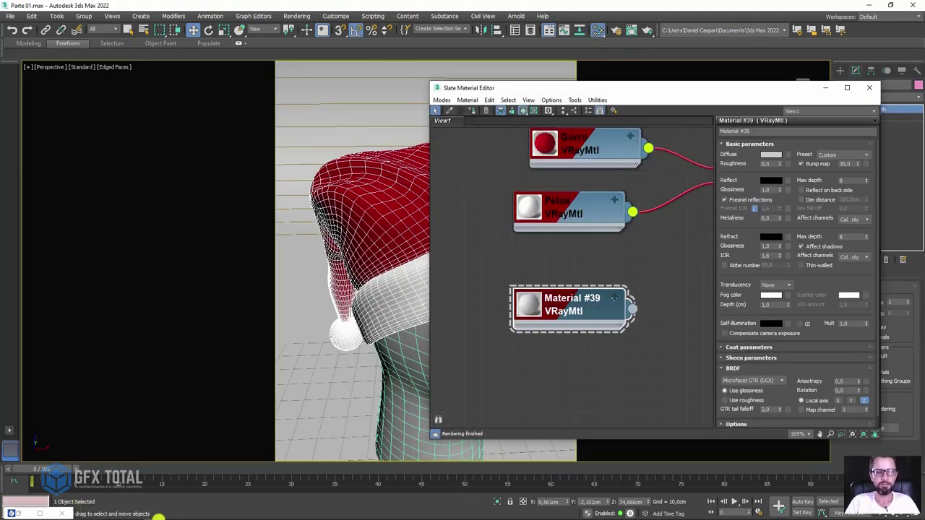
Set the hat reference photo window to Always On Top and enlarge it
click(157, 514)
right_click(157, 307)
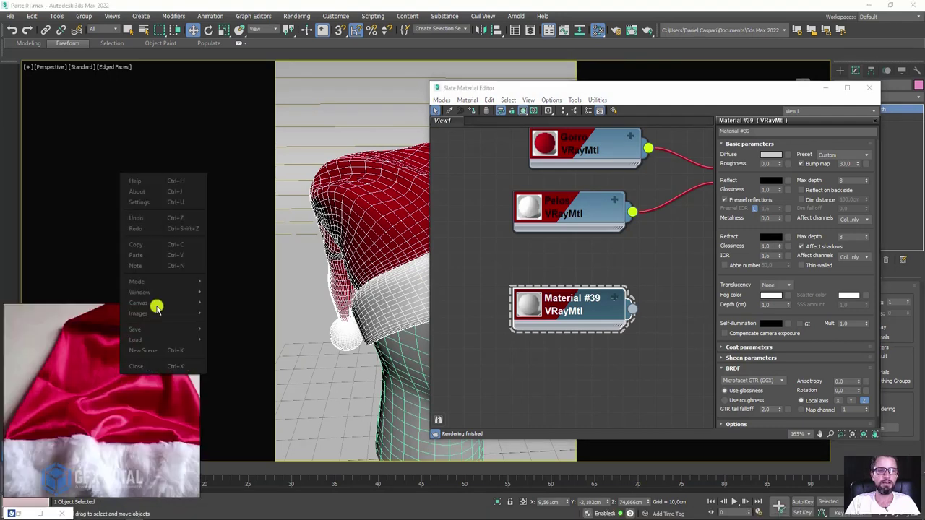
mouse_move(137, 281)
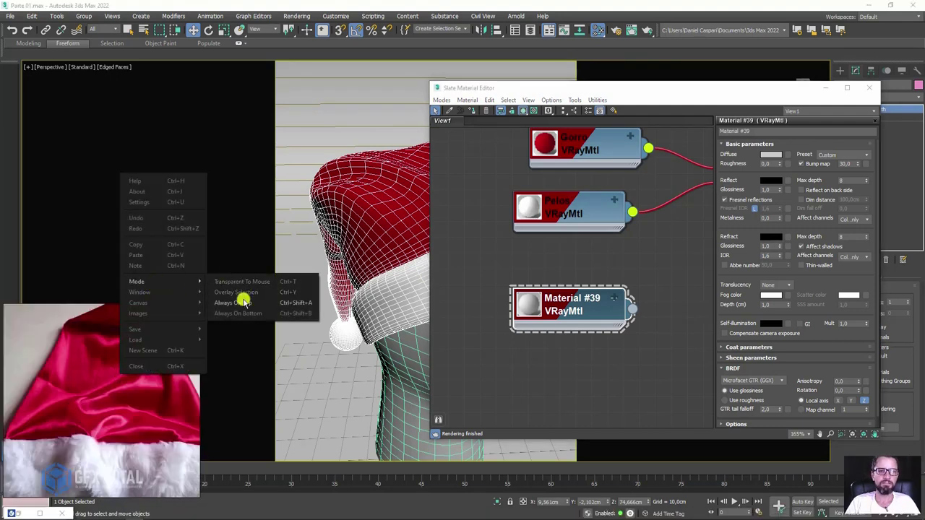
click(246, 303)
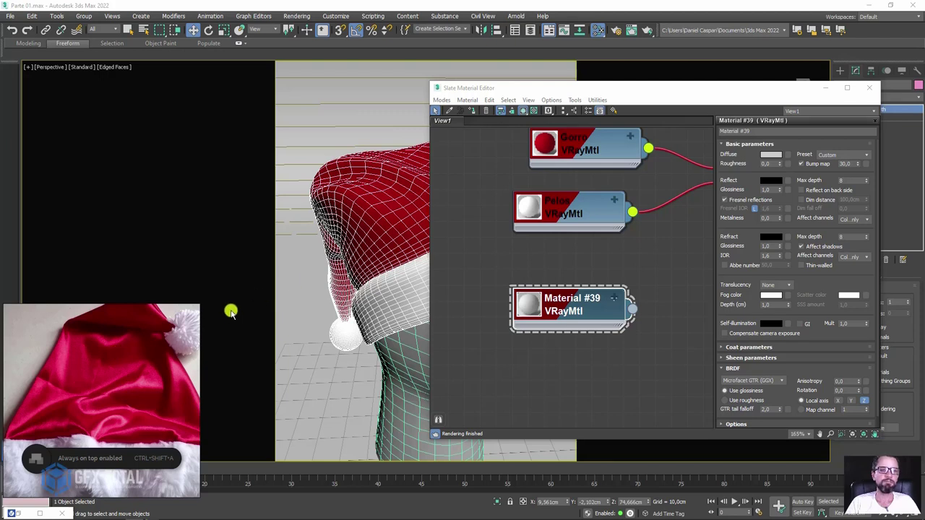
drag(201, 301, 252, 254)
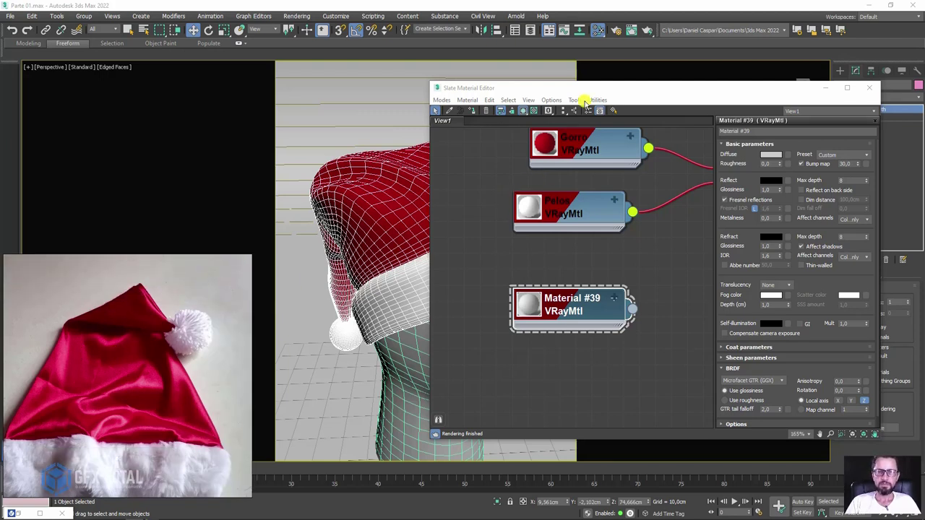
Place the V-Ray render beside the reference photo and open Gorro's Reflect colour picker
drag(613, 92, 646, 108)
drag(642, 179, 395, 293)
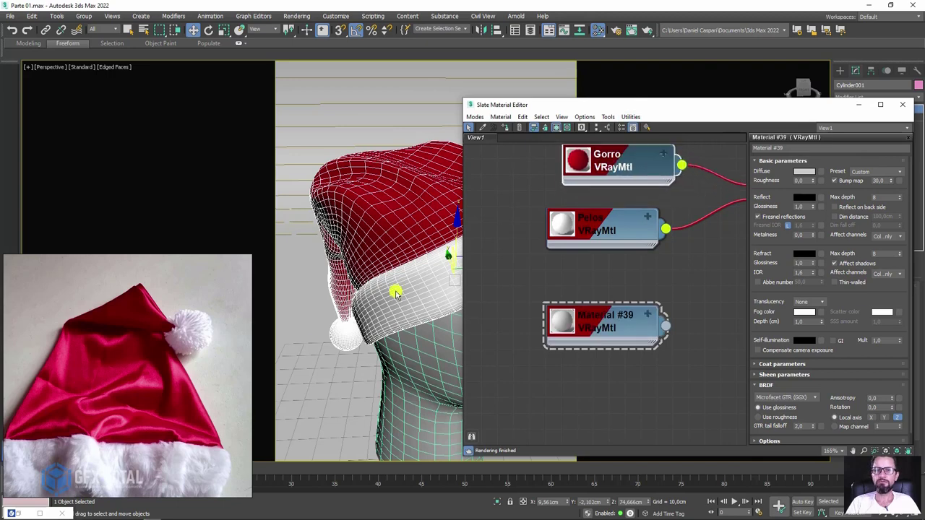
click(28, 514)
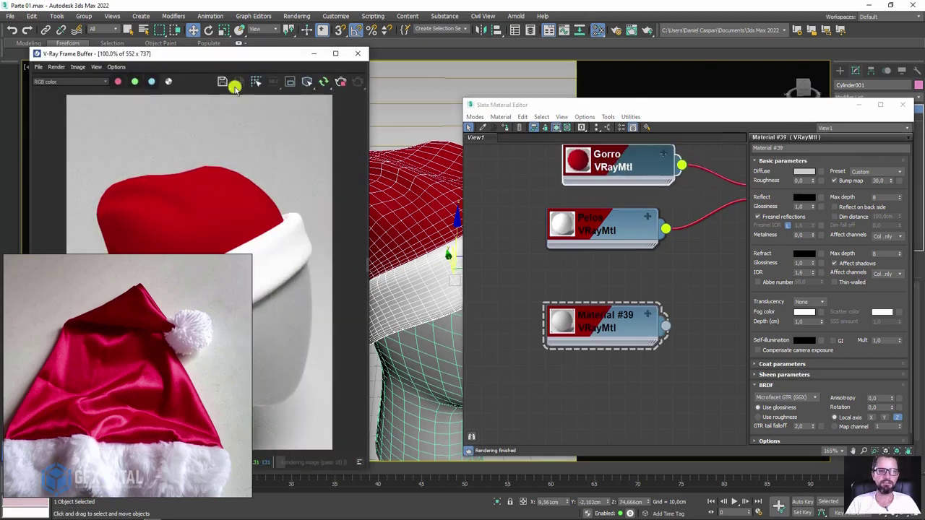
drag(230, 62, 372, 22)
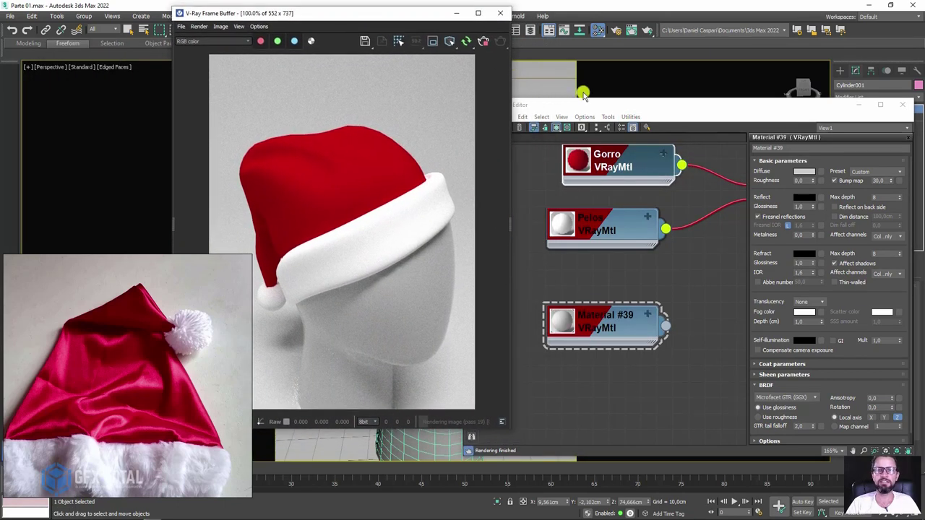
drag(646, 107, 646, 91)
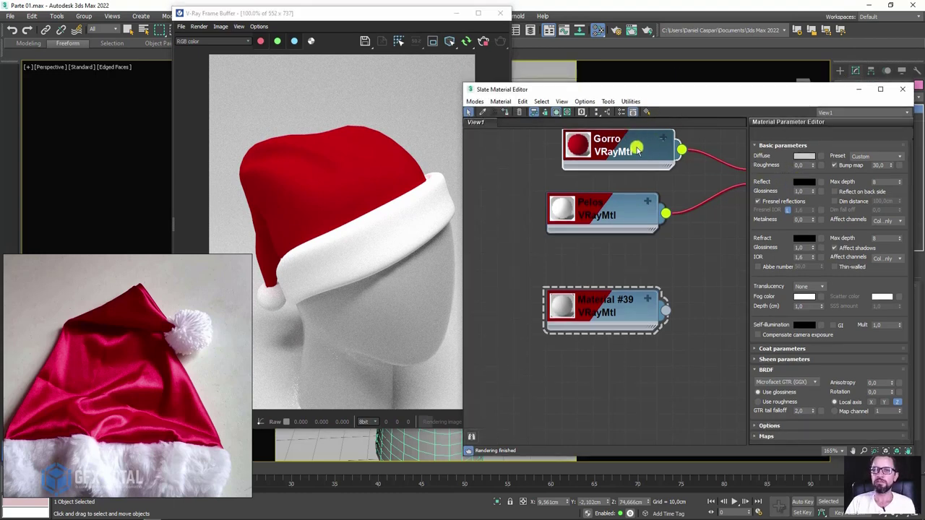
click(610, 150)
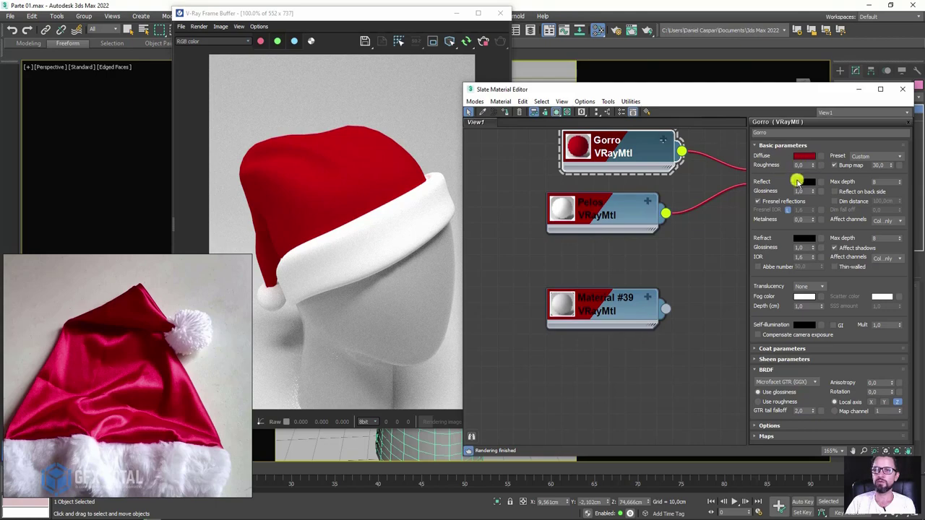
click(799, 182)
Set Gorro's reflection colour to mid grey (Value 143) and confirm it
drag(328, 110, 345, 111)
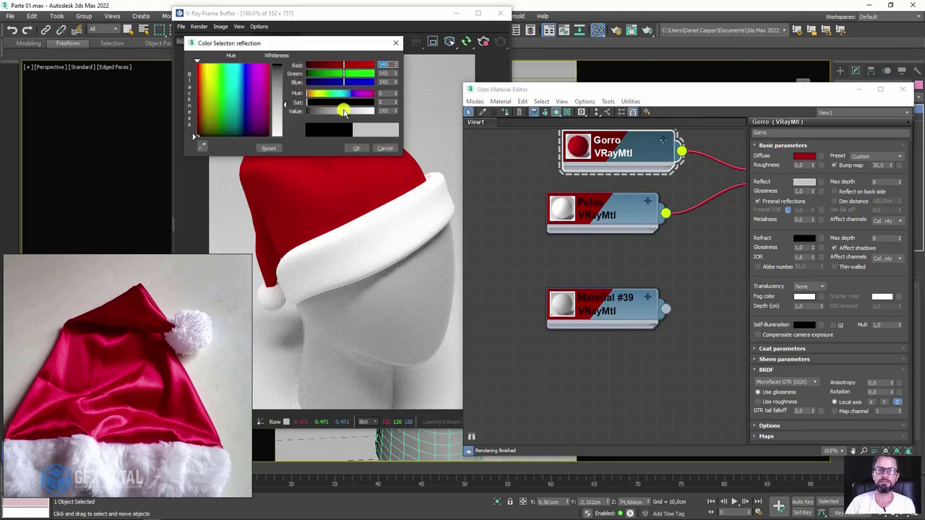
drag(320, 42, 651, 19)
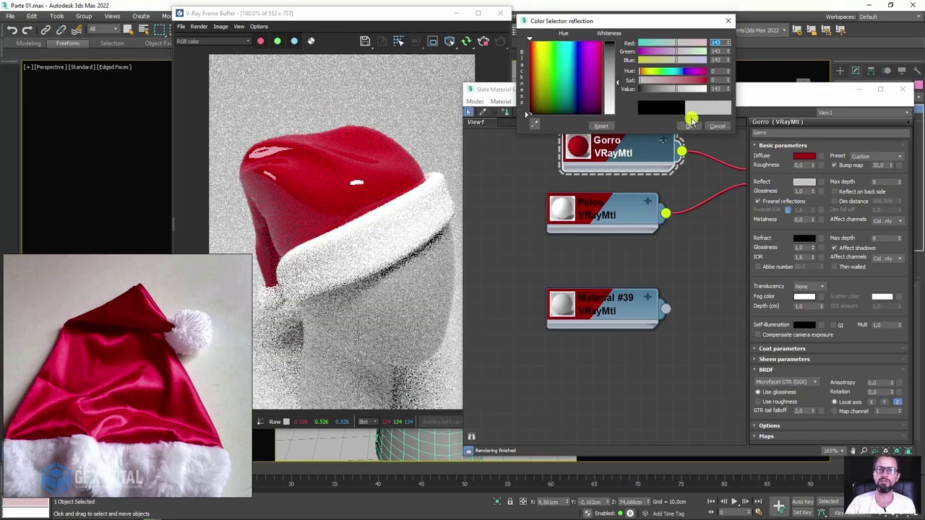
click(692, 121)
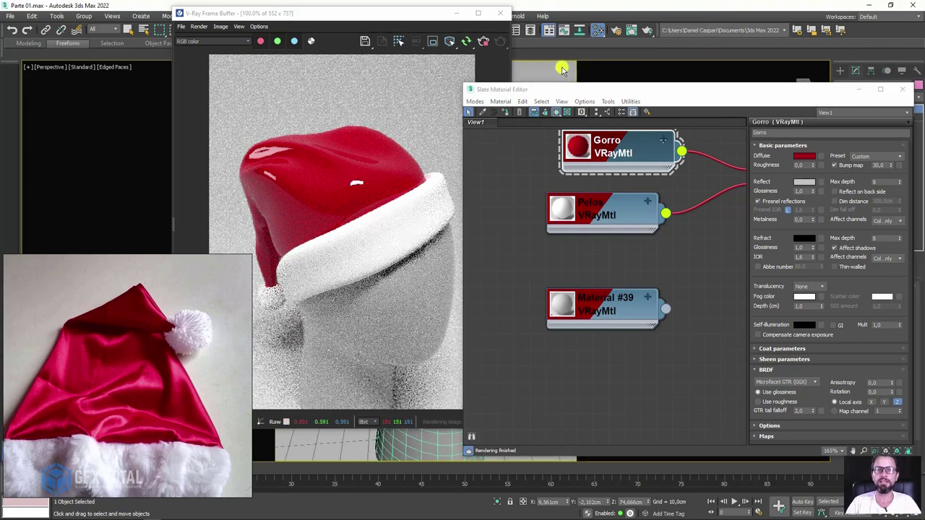
click(556, 69)
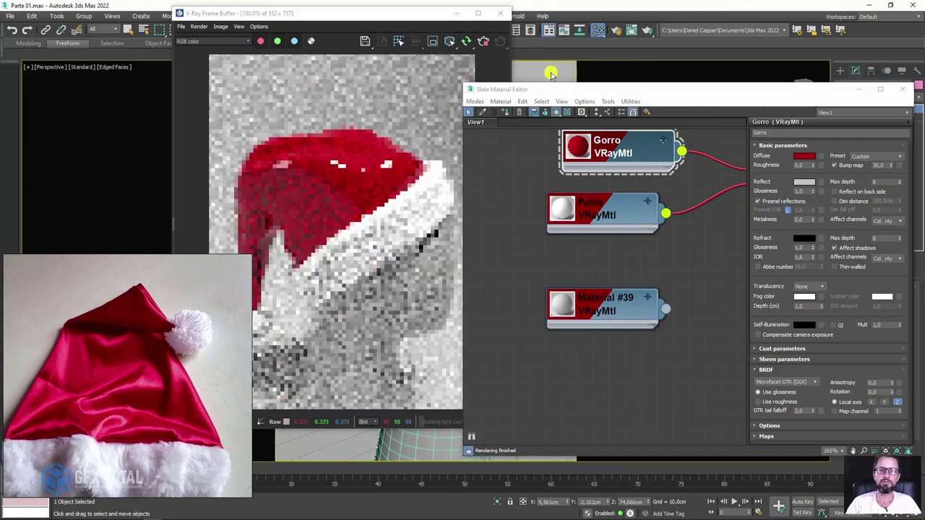
Set Reflect Glossiness to 0,8, then lower it to 0,6
double_click(802, 191)
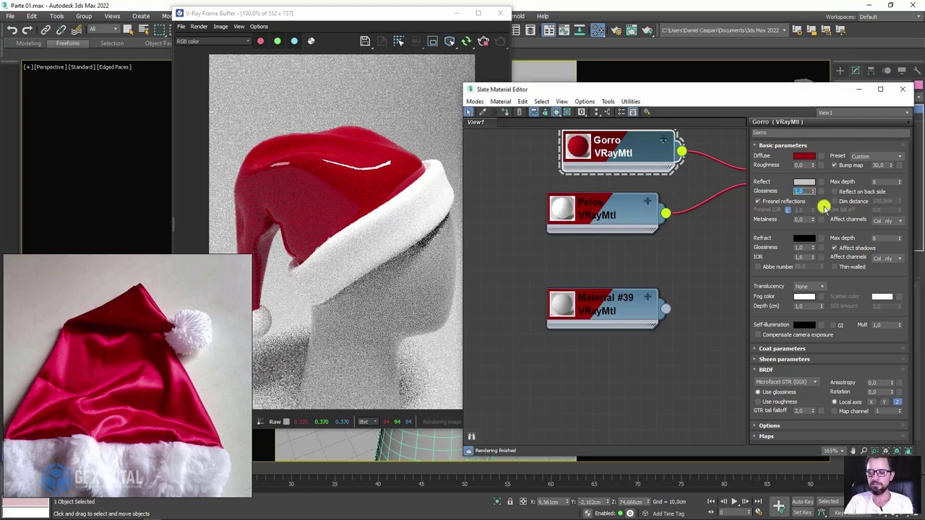
text(0,8)
key(Return)
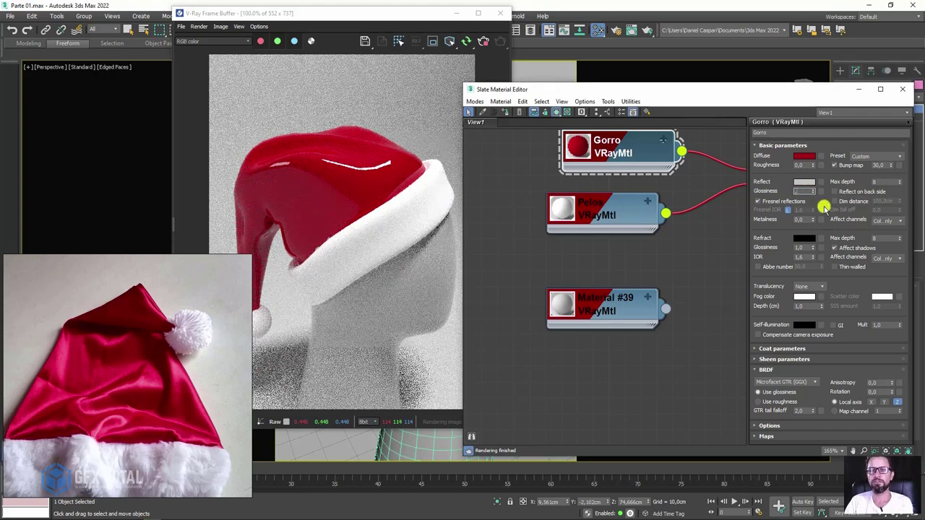
text(0,6)
key(Return)
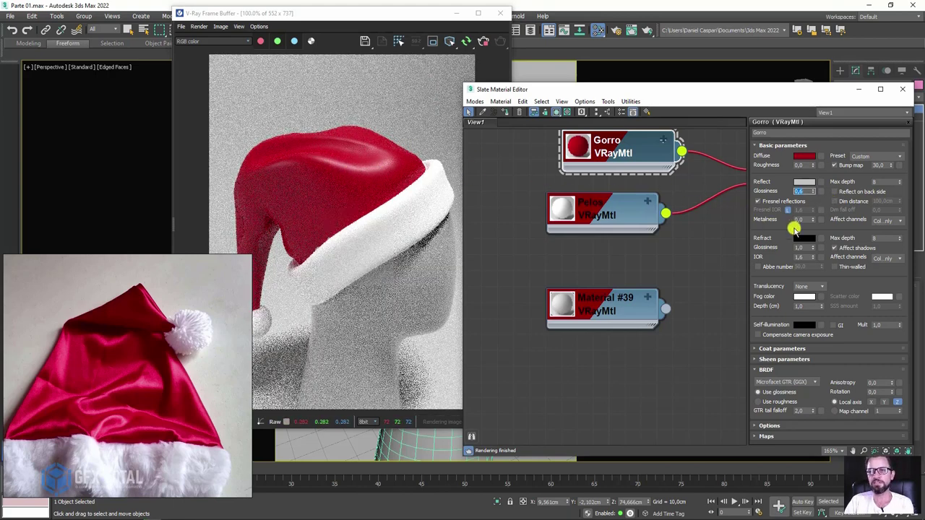
drag(732, 94, 694, 47)
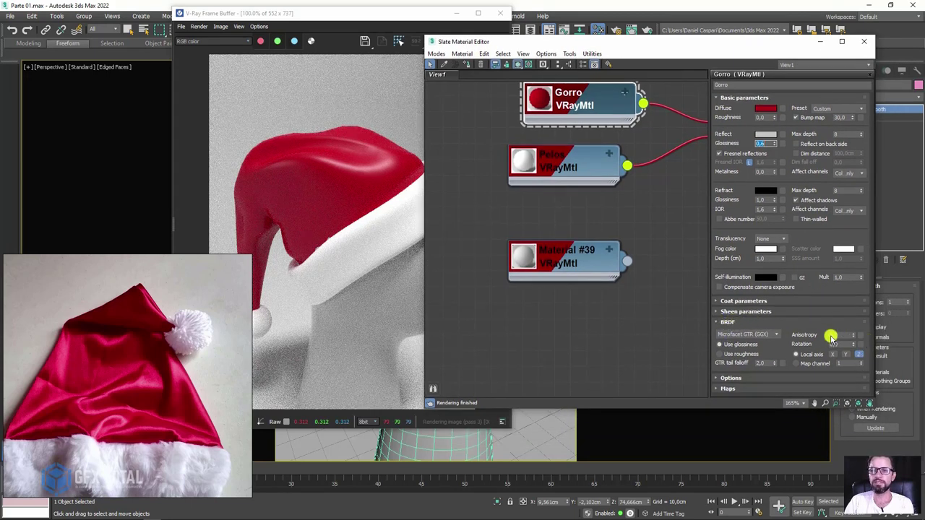
Set Gorro's BRDF Anisotropy to 0,5 with Rotation 90 and inspect the render
click(837, 334)
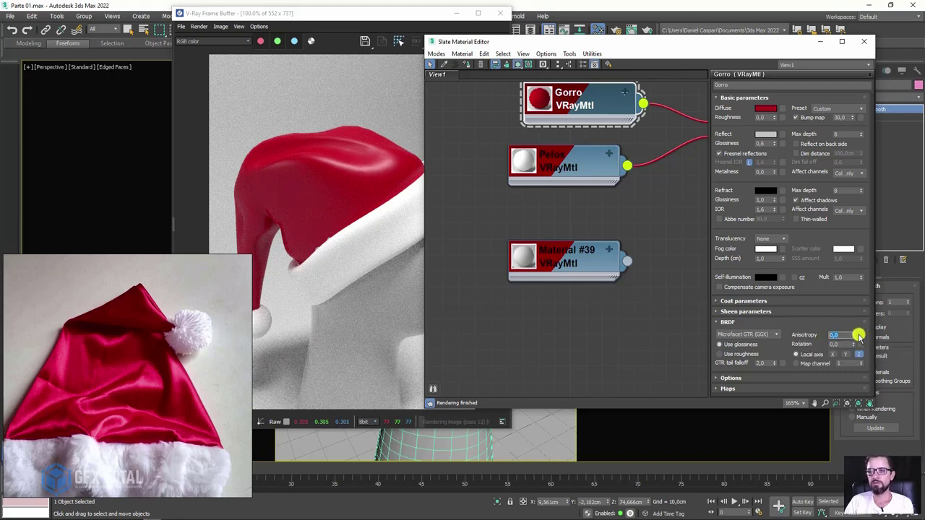
text(,5)
key(Return)
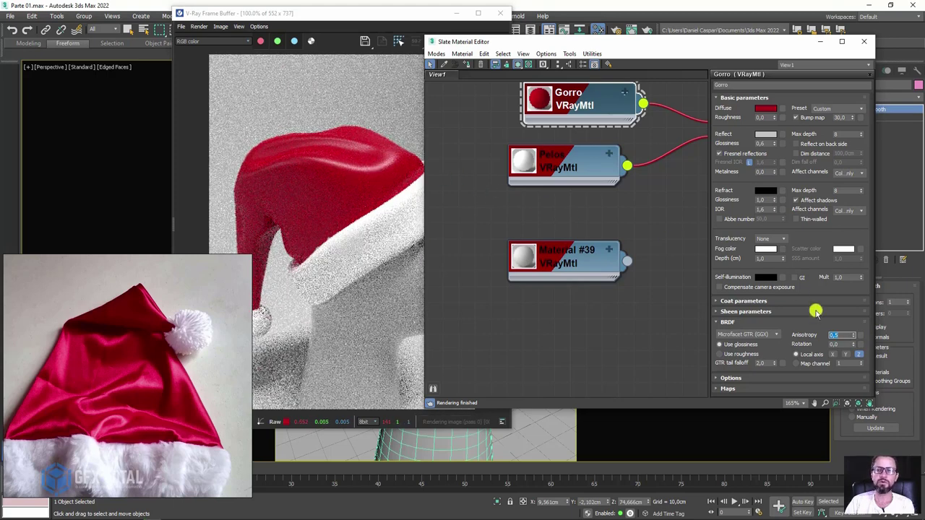
click(834, 345)
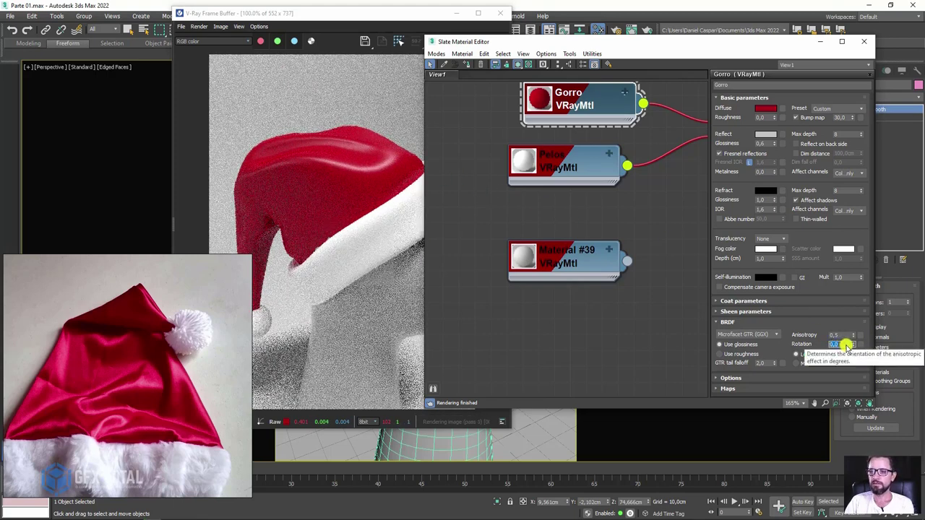
text(90)
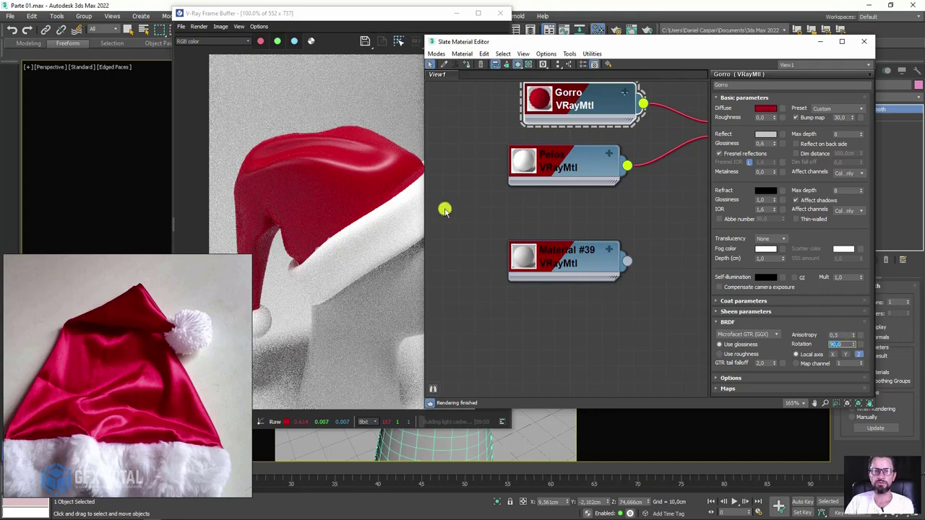
key(Return)
scroll(352, 172, up, 2)
scroll(355, 155, down, 1)
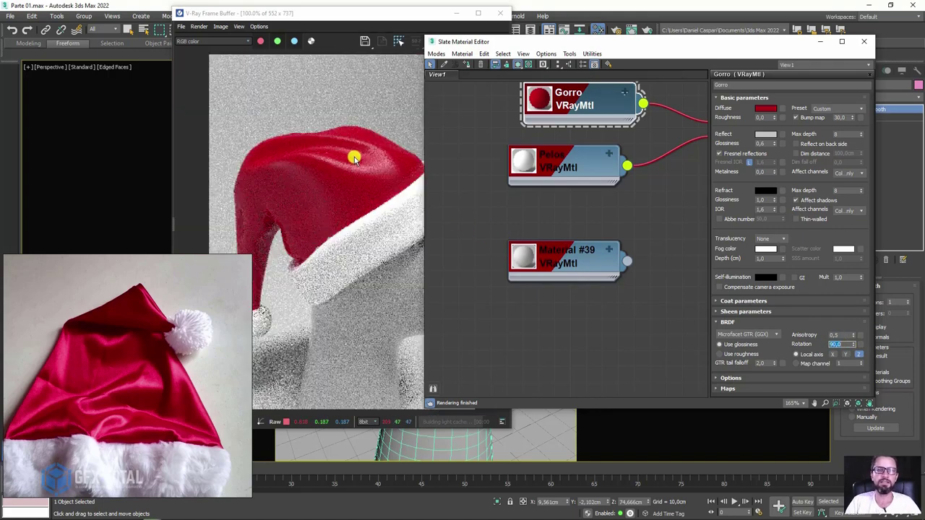
scroll(355, 178, down, 2)
scroll(329, 185, up, 4)
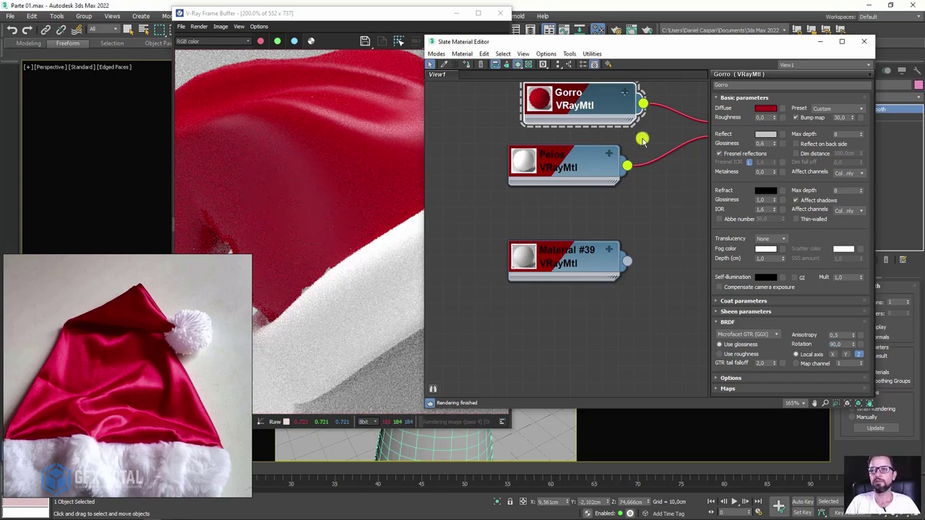
Copy the hat's red diffuse colour and add a new Falloff map node, Map #3
middle_drag(642, 141, 663, 213)
middle_drag(583, 180, 598, 187)
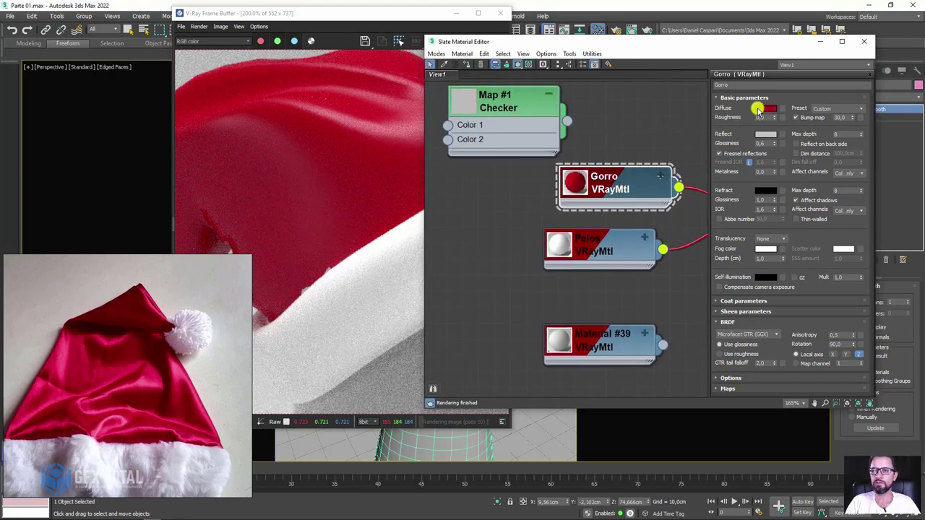
right_click(765, 108)
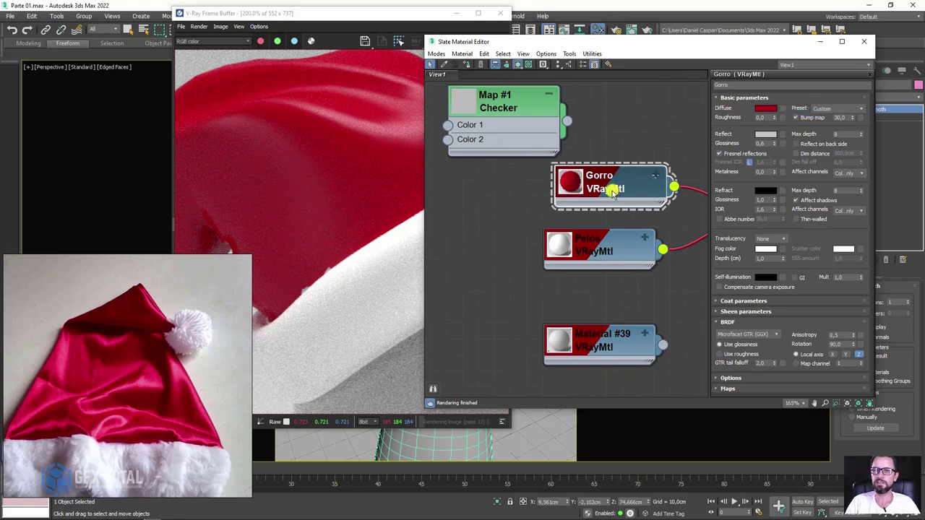
middle_drag(655, 180, 676, 197)
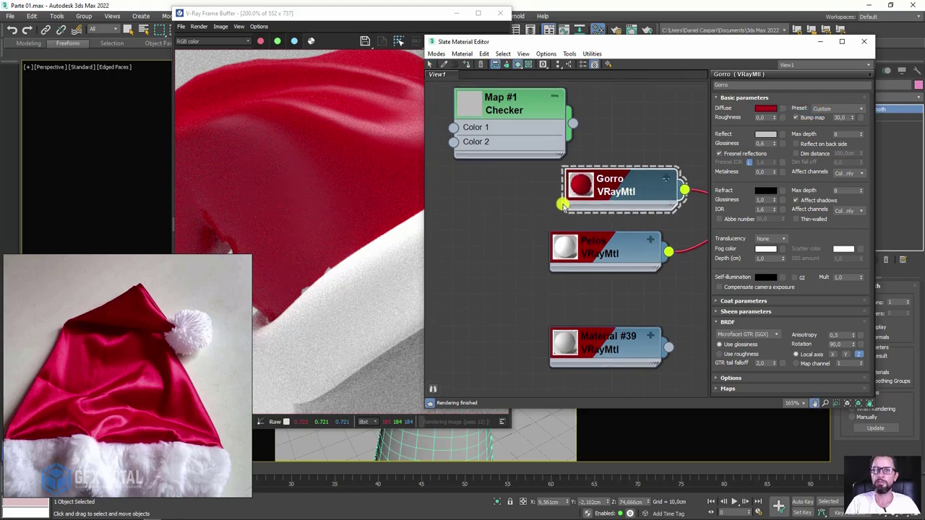
right_click(473, 216)
mouse_move(485, 227)
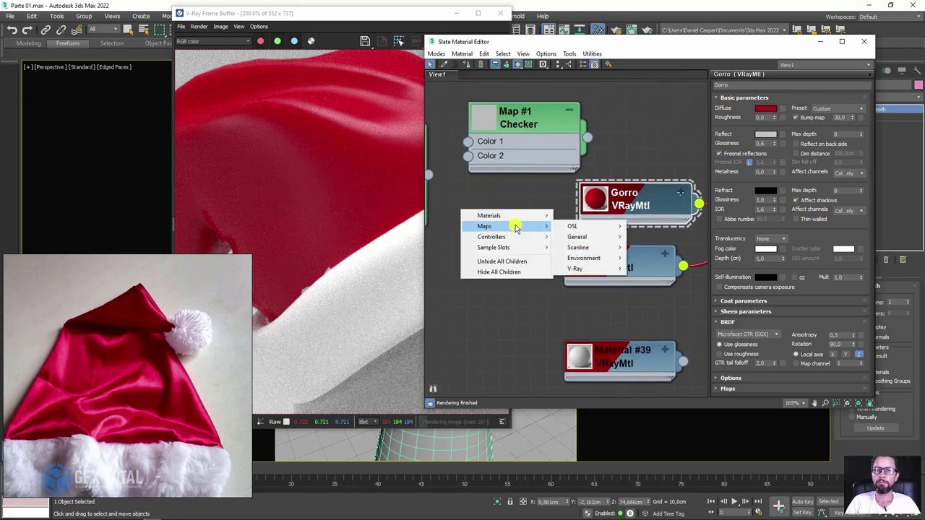
mouse_move(577, 236)
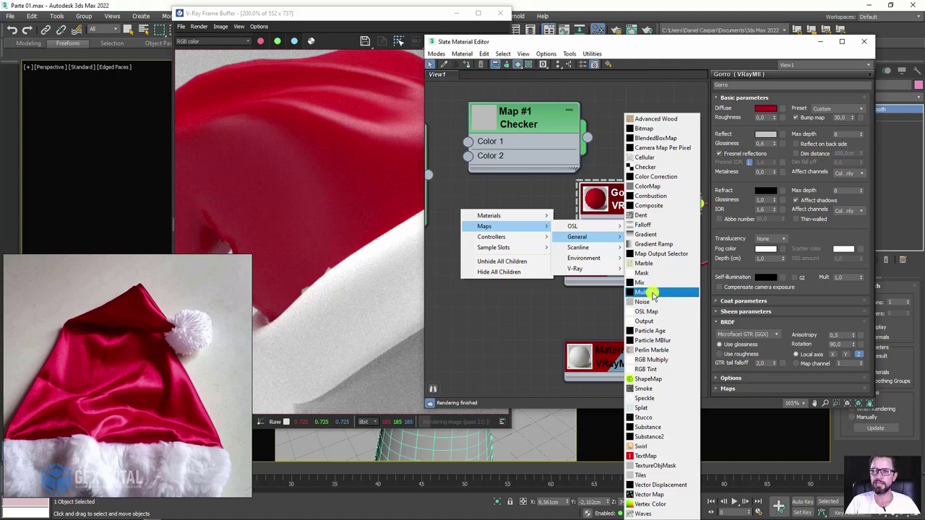
click(558, 222)
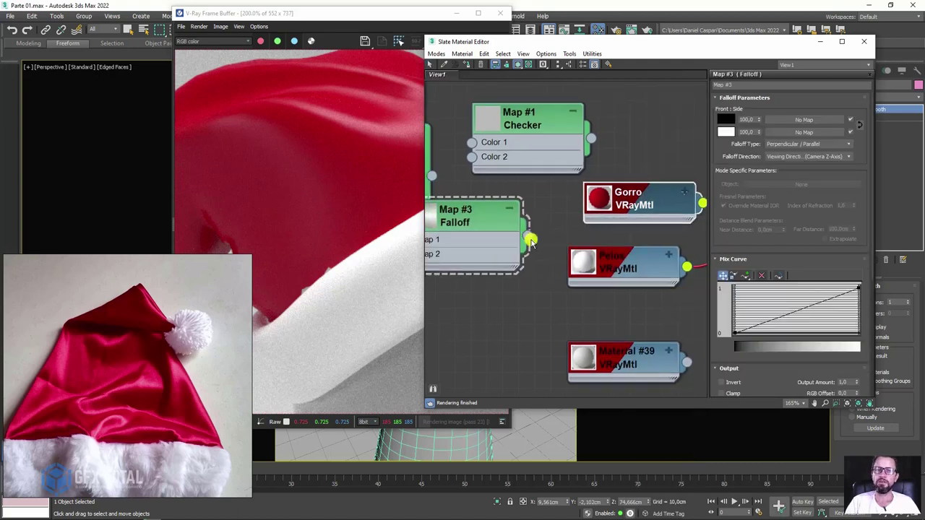
middle_drag(500, 231, 565, 241)
Paste the red into the Falloff's Front and Side colours, then darken Front and lighten Side to pink
right_click(728, 121)
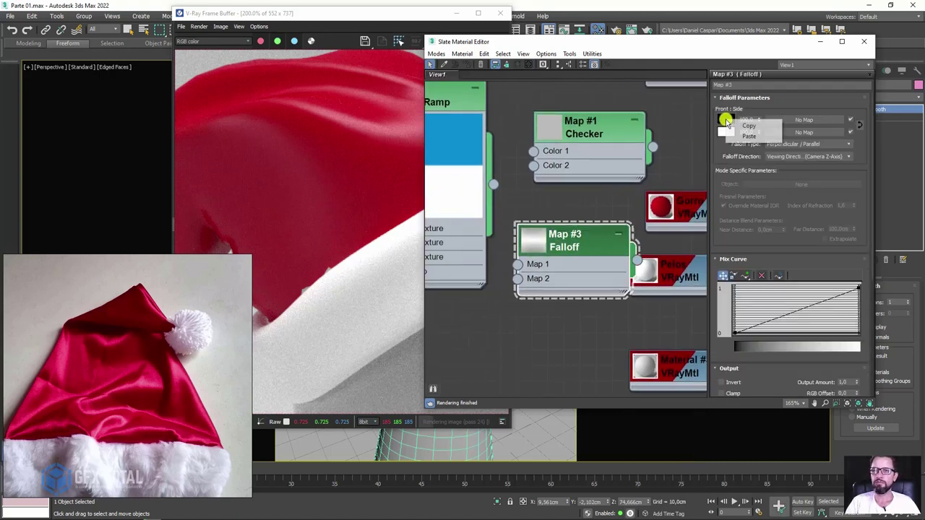
click(752, 135)
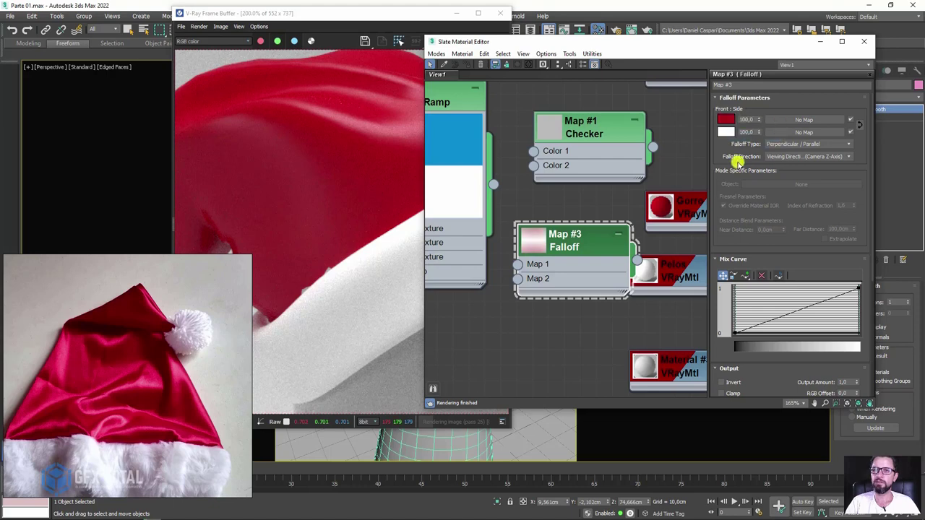
drag(726, 120, 729, 131)
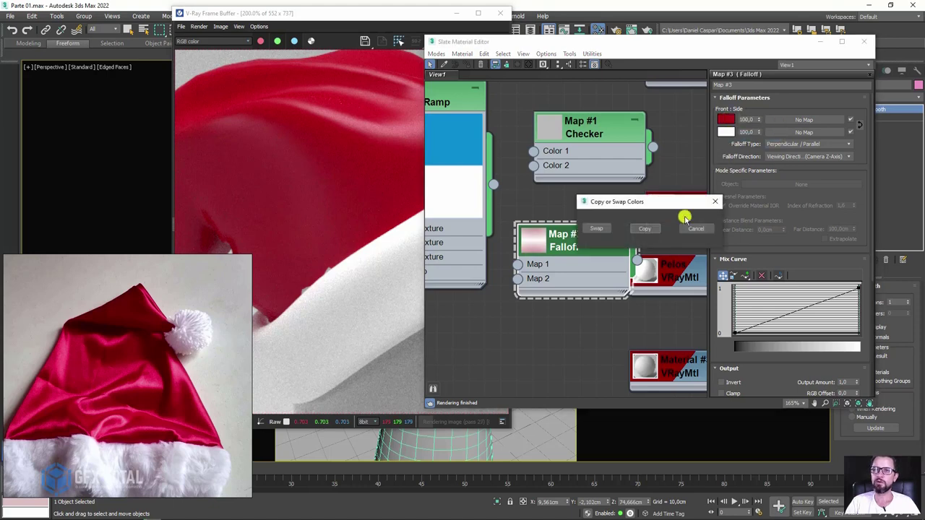
click(647, 230)
click(725, 119)
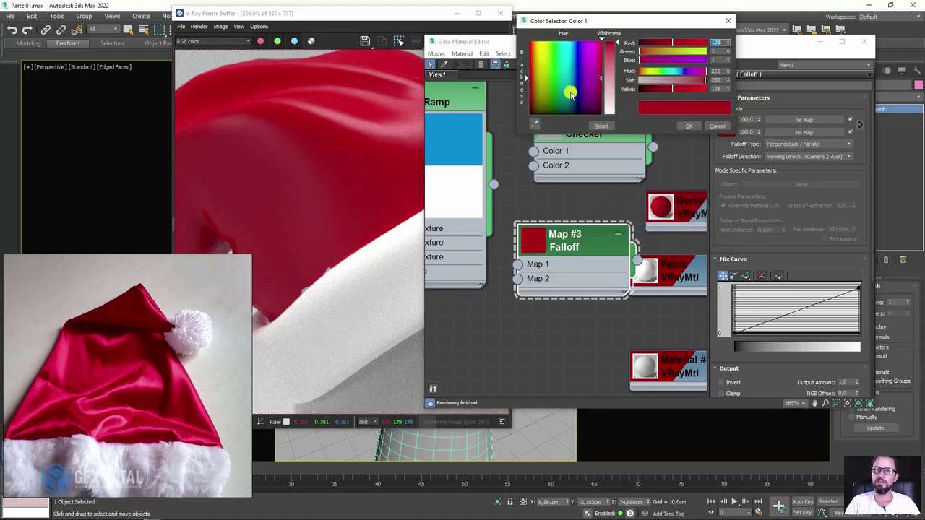
drag(672, 88, 651, 89)
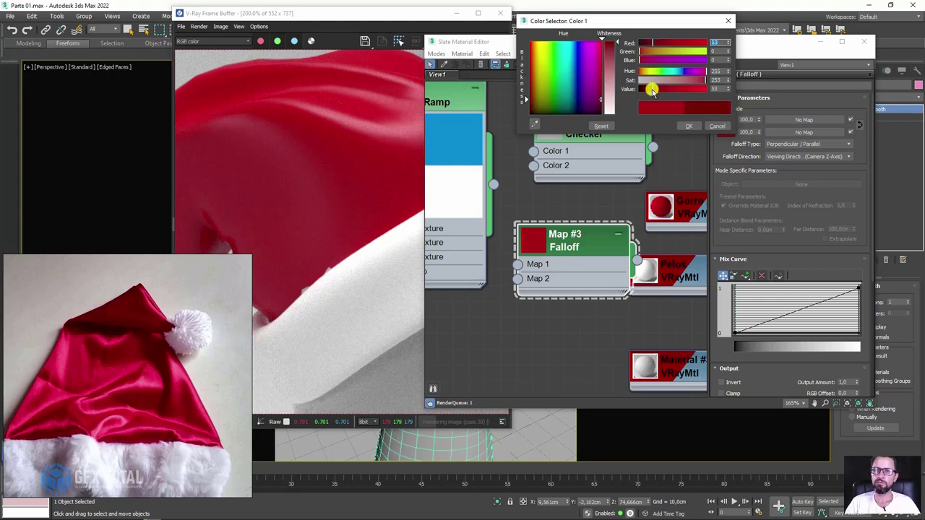
click(688, 126)
click(725, 132)
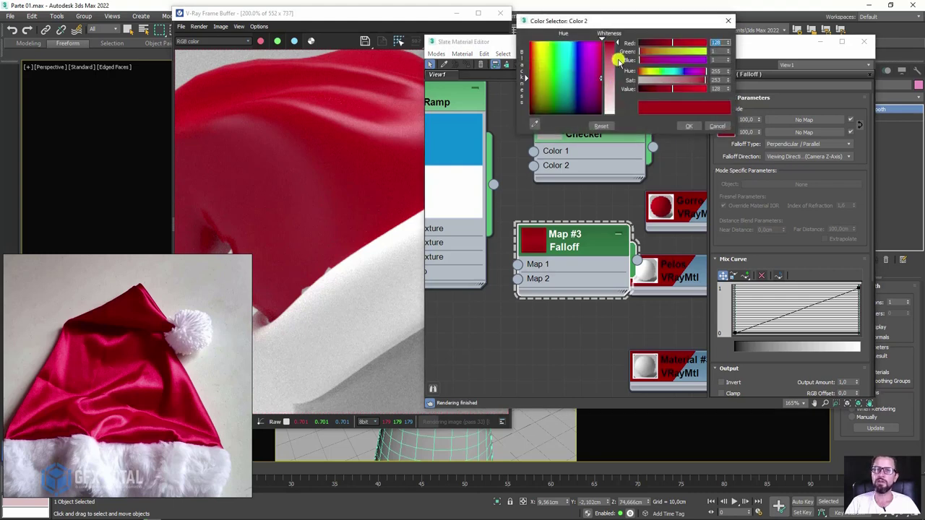
drag(617, 56, 617, 73)
click(687, 126)
Wire Map #3 Falloff into Gorro's Diffuse map and check the render
middle_drag(627, 212, 553, 231)
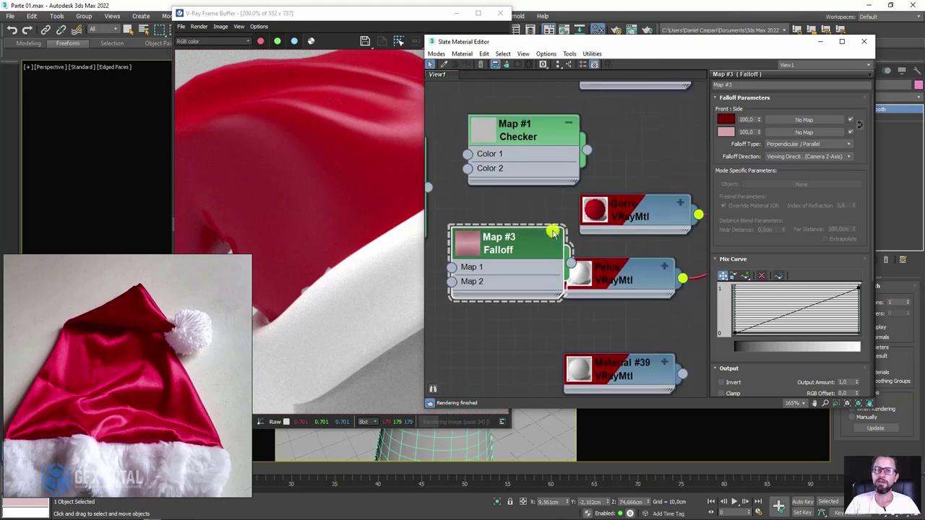
drag(556, 253, 542, 238)
drag(606, 207, 612, 205)
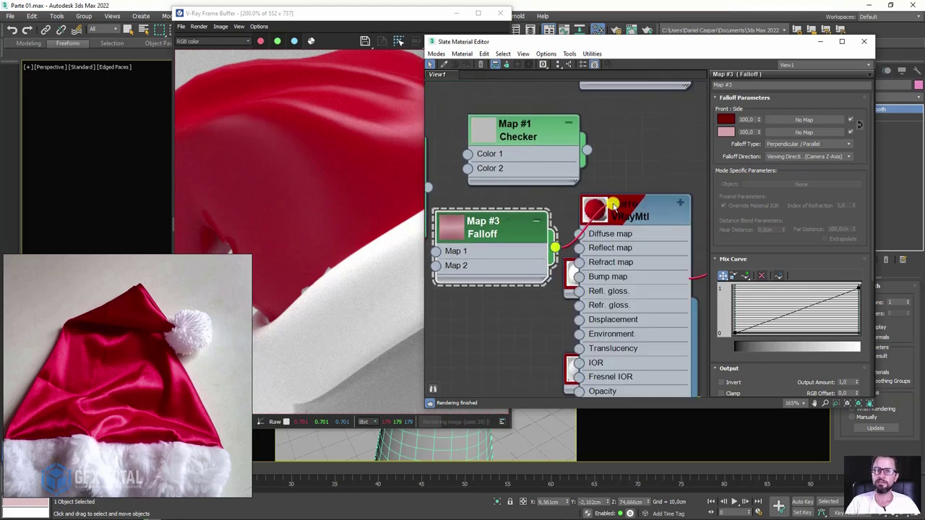
drag(563, 237, 579, 234)
click(331, 192)
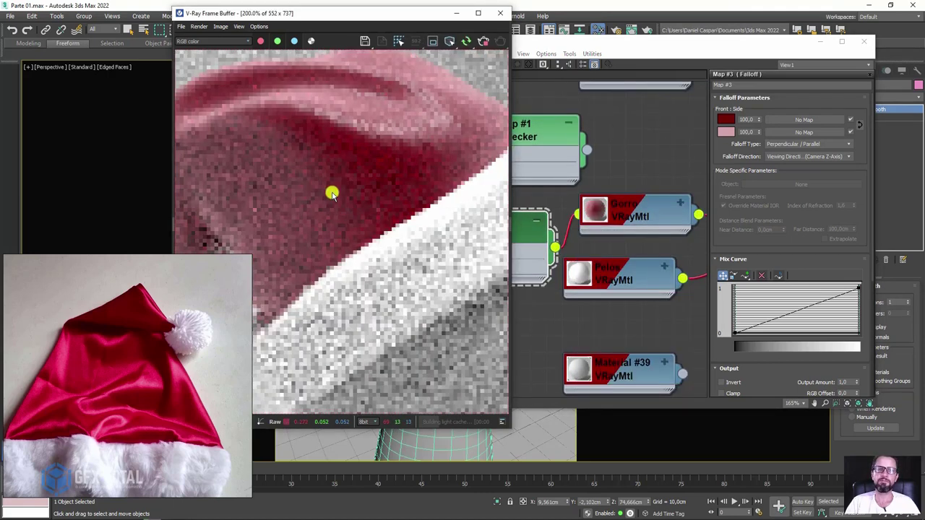
scroll(330, 192, down, 2)
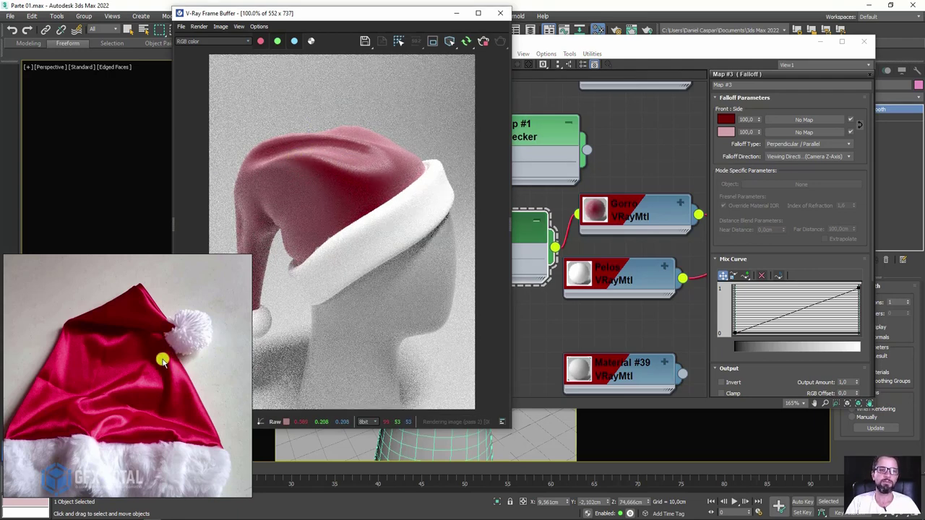
Deepen Map #3's side colour toward a stronger red
click(726, 133)
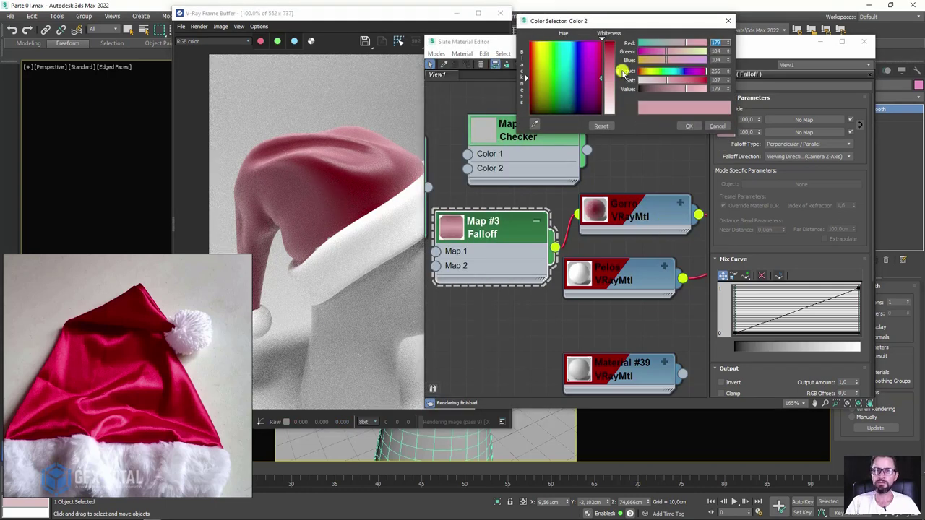
mouse_move(616, 61)
mouse_down()
mouse_move(616, 42)
mouse_move(618, 58)
mouse_up()
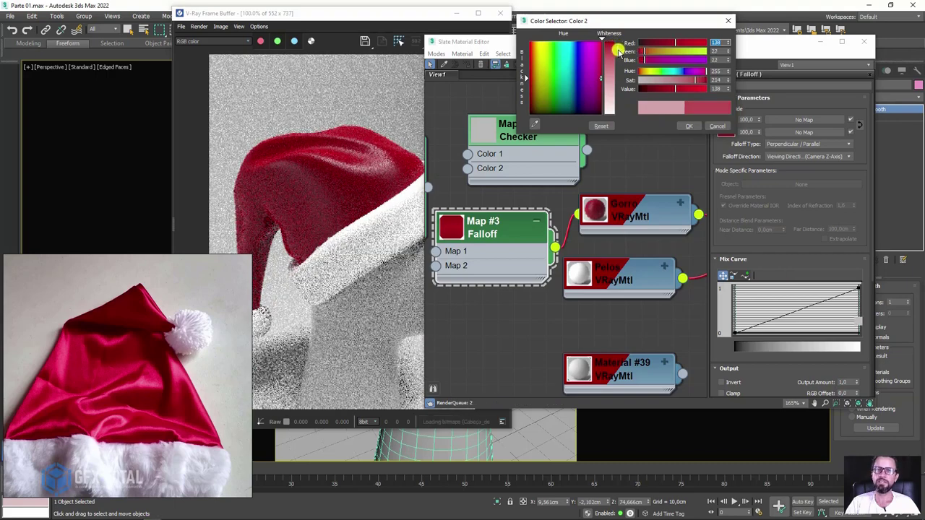
click(689, 125)
drag(536, 230, 478, 218)
Add a second Falloff map, Map #4, and connect it to Gorro's Reflect map
scroll(515, 245, down, 2)
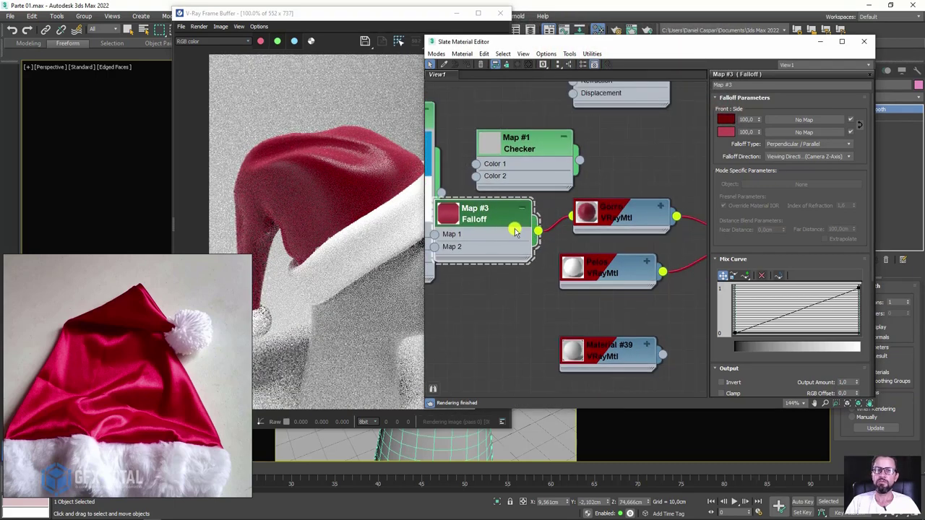
right_click(514, 268)
mouse_move(535, 289)
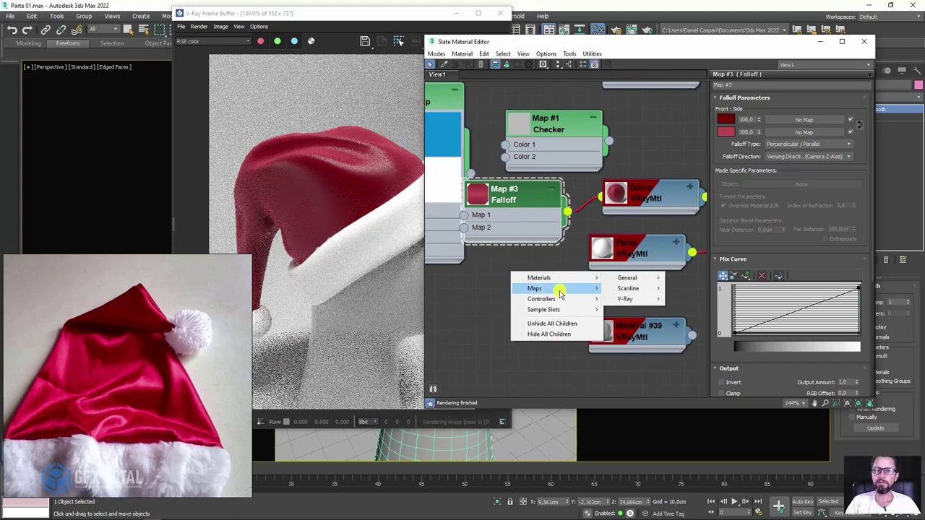
mouse_move(627, 298)
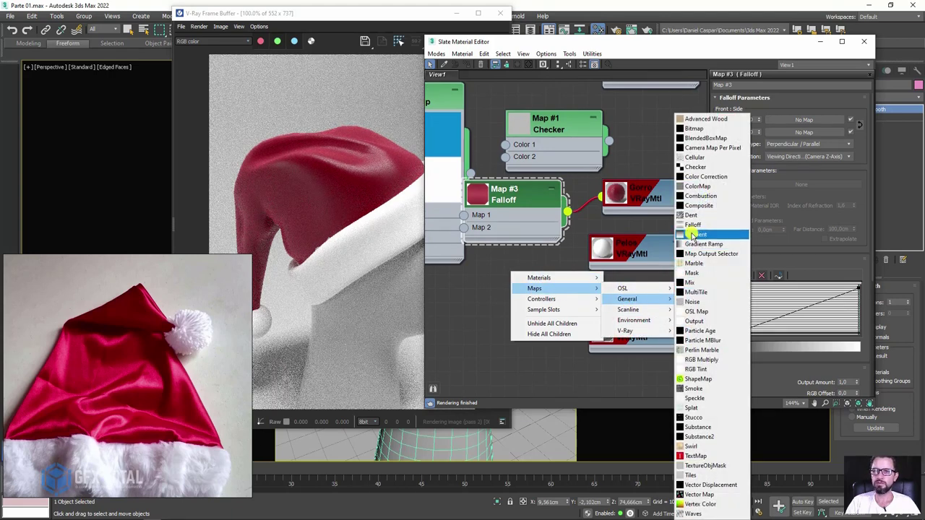
click(692, 225)
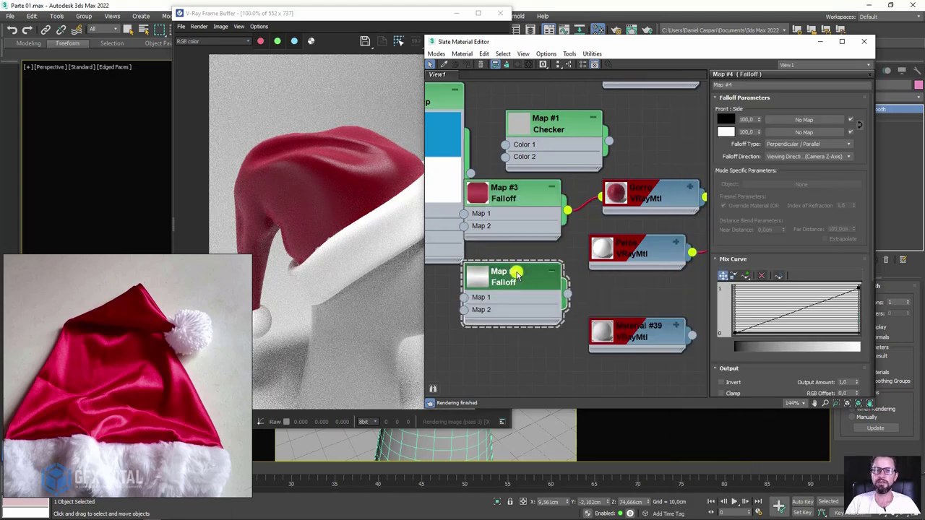
drag(622, 209, 602, 241)
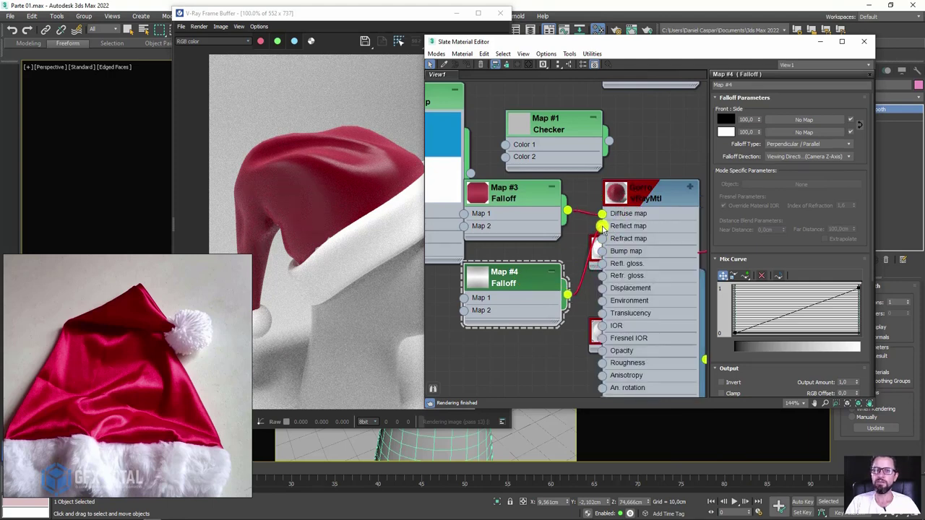
drag(604, 230, 601, 239)
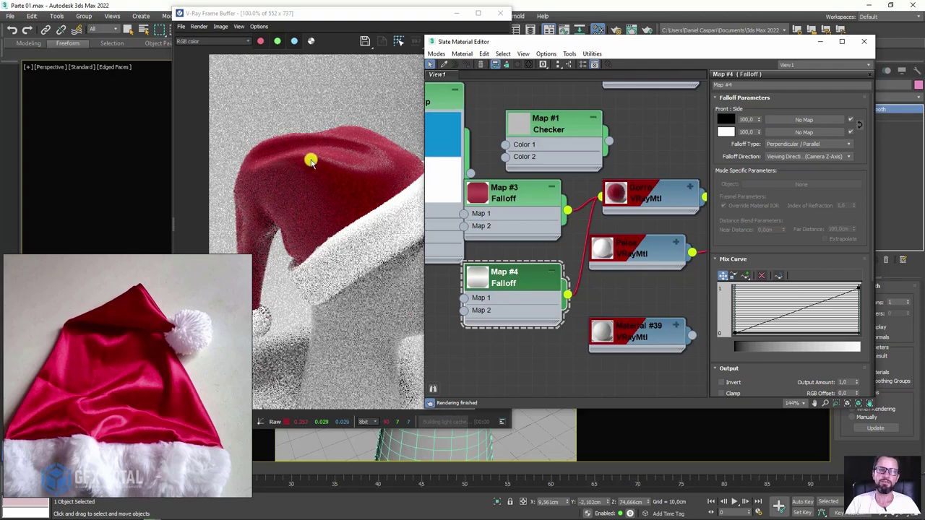
drag(537, 271, 536, 257)
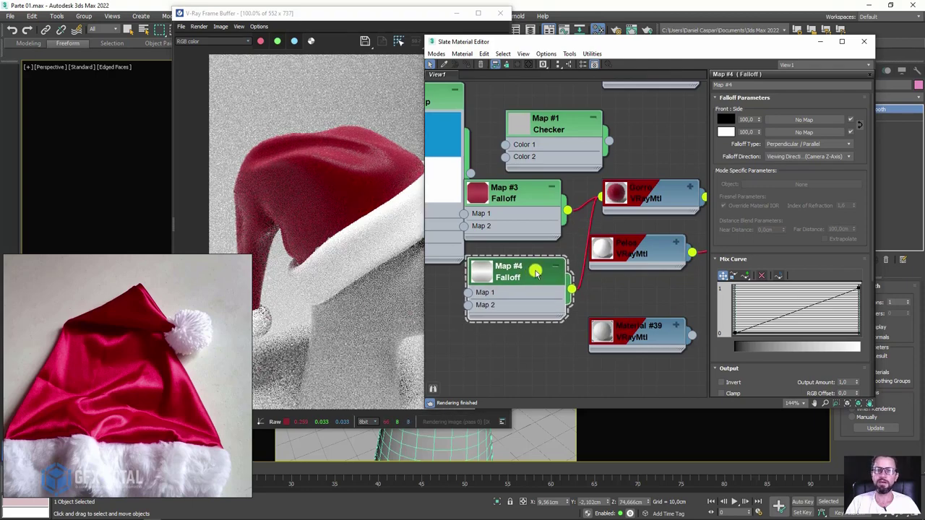
double_click(518, 195)
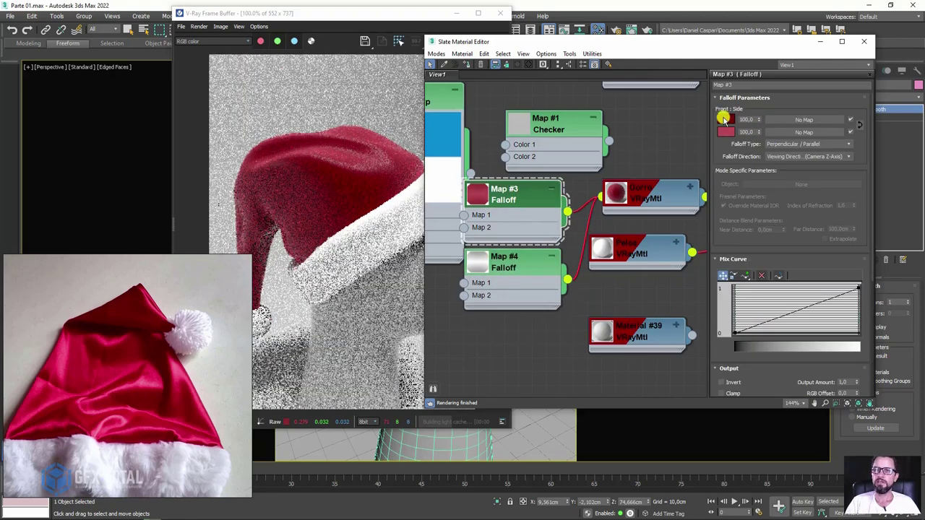
Brighten Map #3's front red and make its side colour a fully saturated red
click(724, 119)
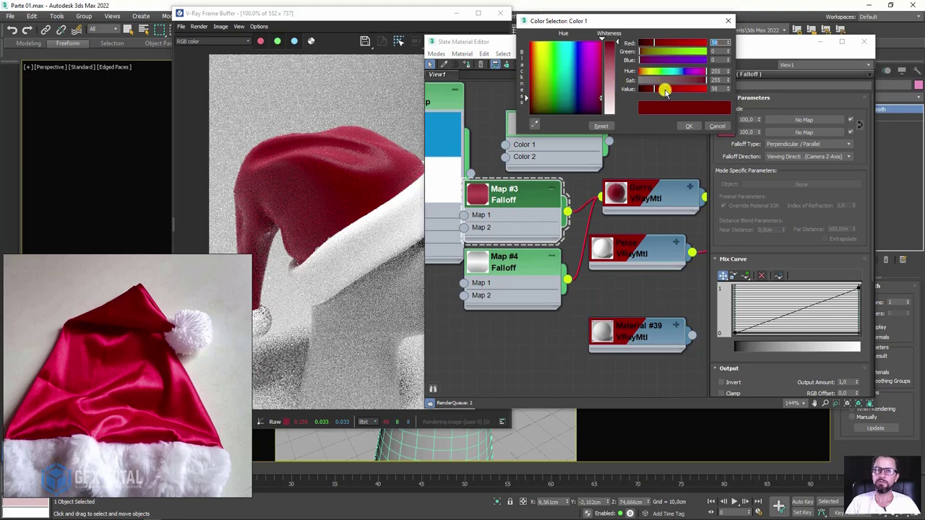
drag(665, 90, 668, 89)
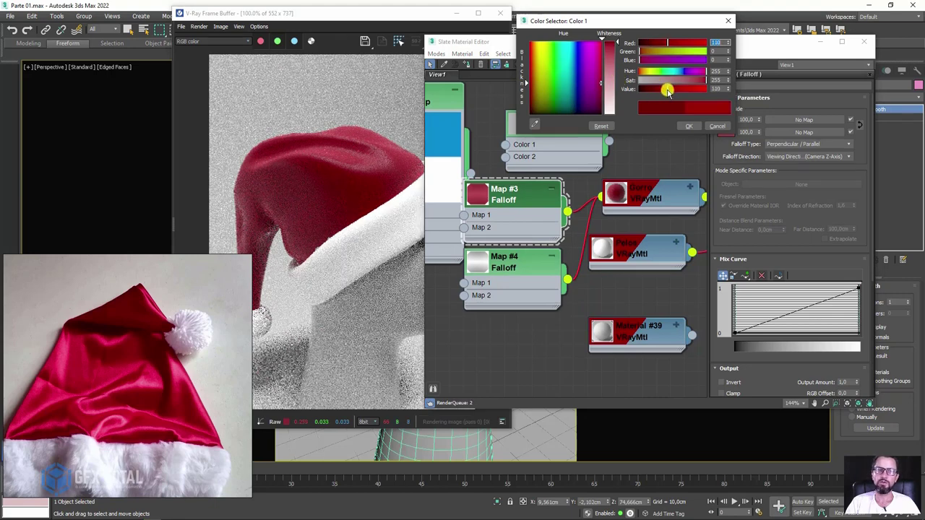
click(687, 127)
click(725, 132)
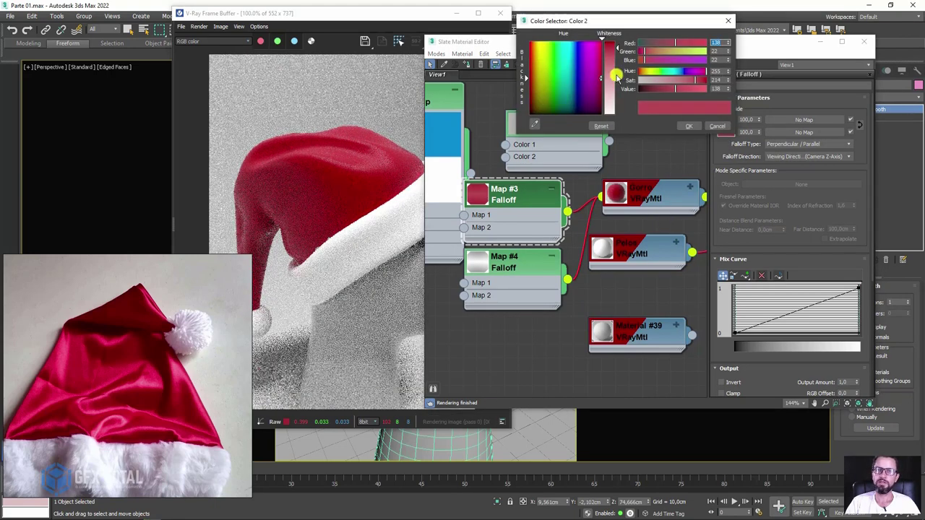
mouse_move(702, 85)
mouse_down()
mouse_move(649, 89)
mouse_move(676, 88)
mouse_up()
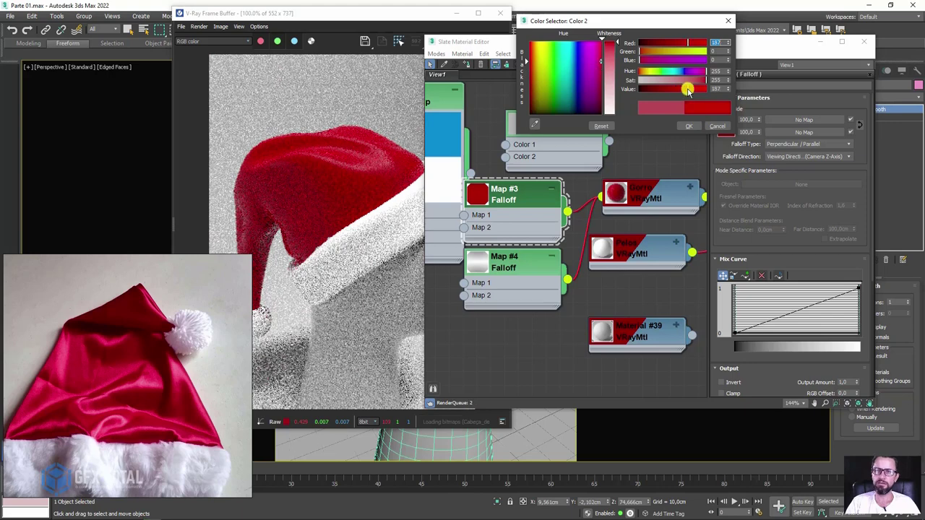
click(689, 125)
scroll(642, 198, down, 2)
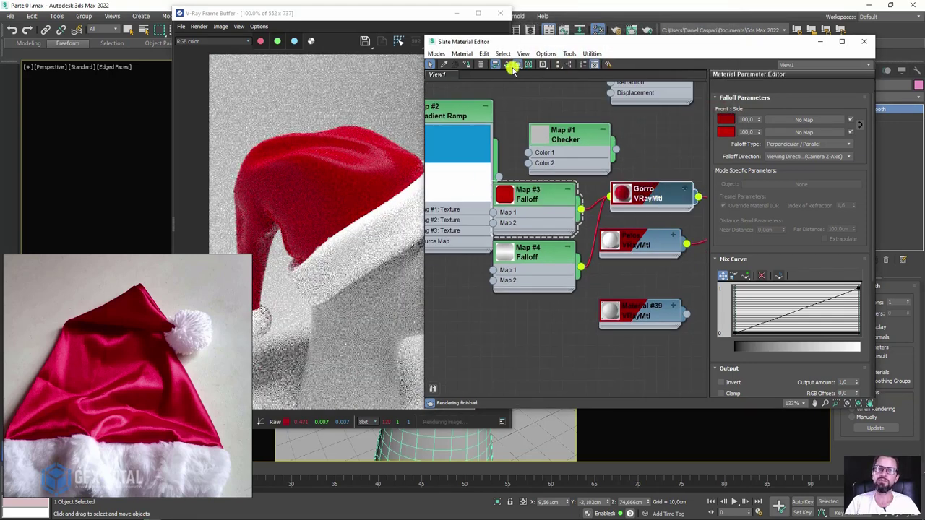
double_click(645, 193)
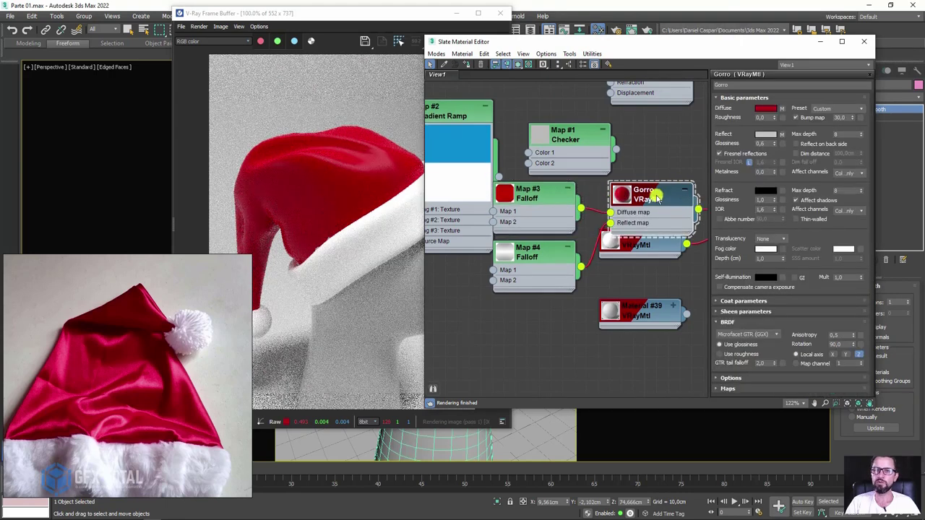
Rearrange the Checker, Gradient Ramp and Standard nodes so the whole material network is in view
scroll(623, 202, up, 2)
scroll(625, 206, up, 1)
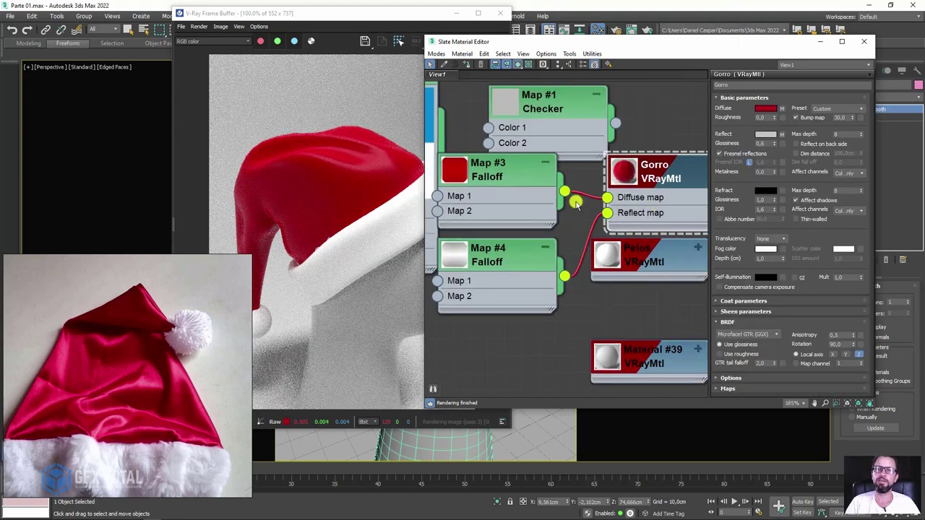
scroll(576, 205, down, 5)
drag(557, 145, 493, 91)
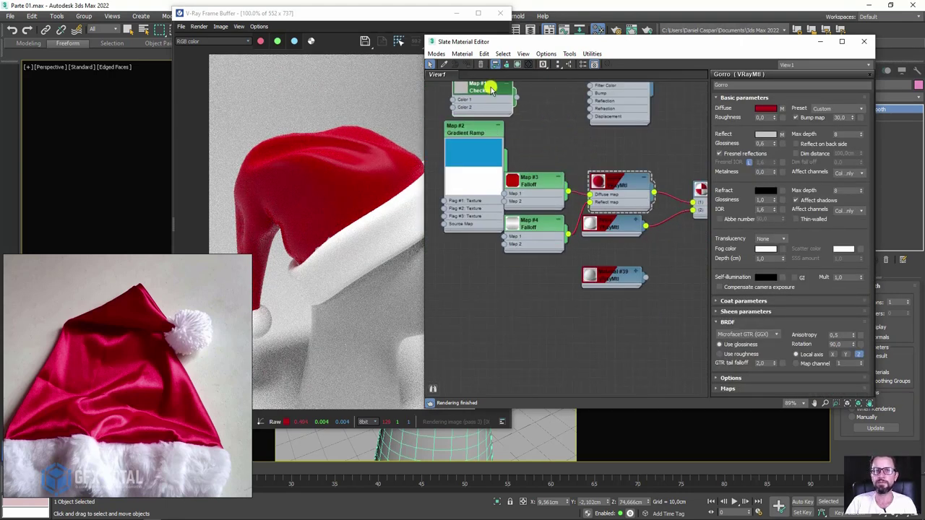
middle_drag(491, 89, 512, 176)
scroll(512, 175, up, 1)
drag(503, 159, 464, 126)
drag(498, 208, 455, 175)
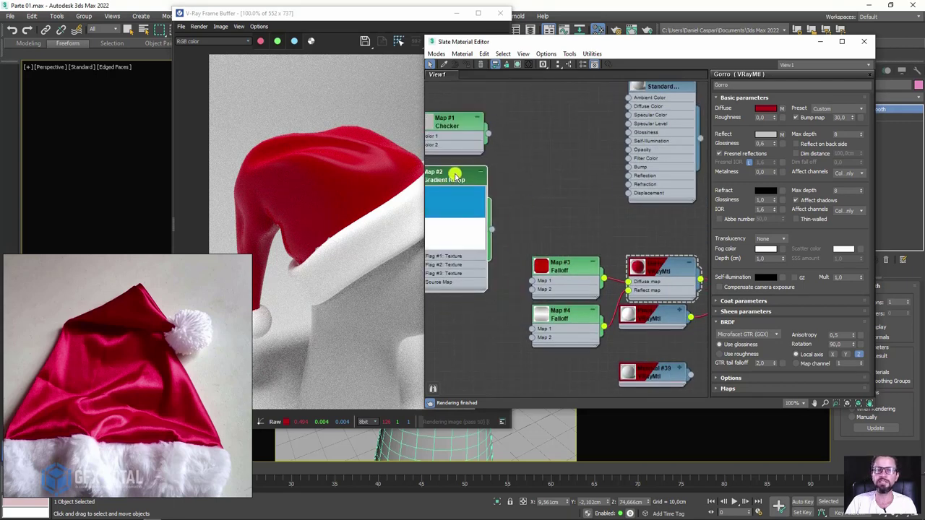
scroll(501, 207, down, 2)
drag(592, 138, 504, 68)
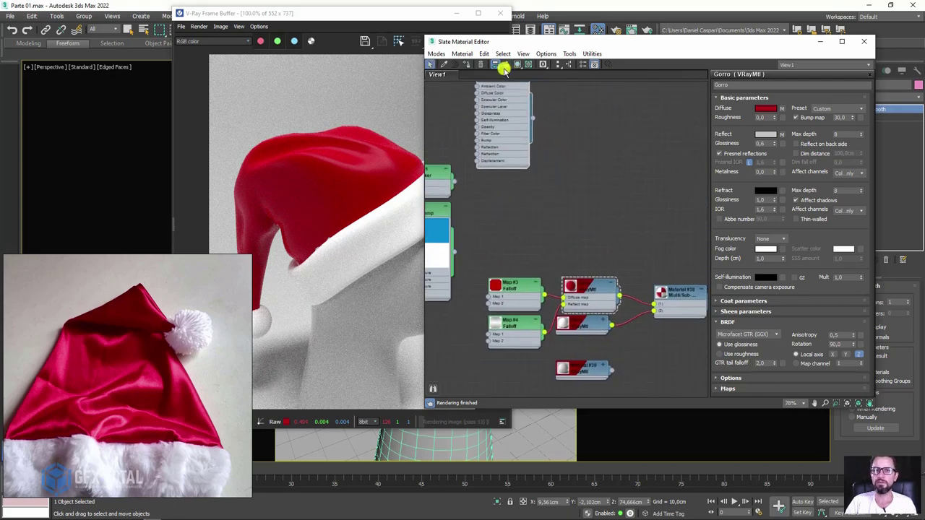
scroll(576, 235, up, 1)
scroll(593, 314, up, 1)
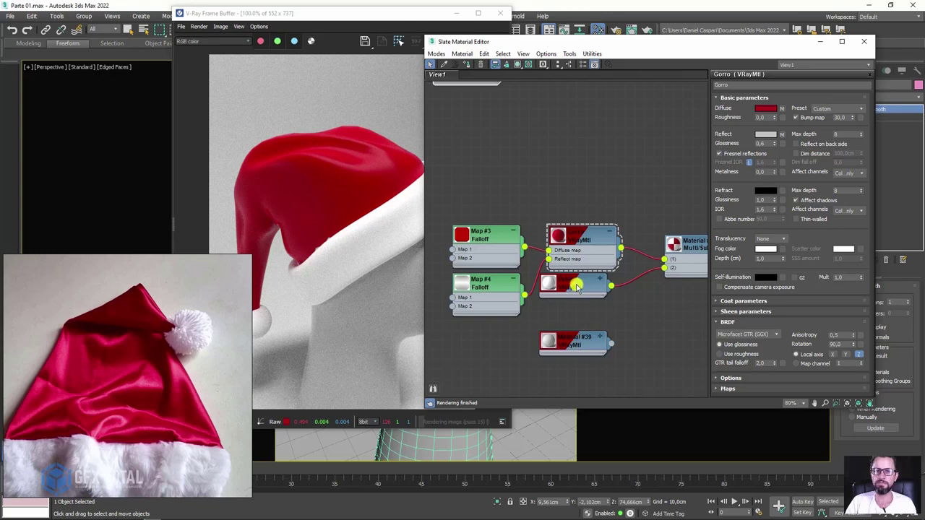
scroll(576, 287, down, 2)
mouse_move(500, 136)
middle_down()
mouse_move(516, 263)
mouse_move(578, 150)
mouse_move(496, 121)
middle_up()
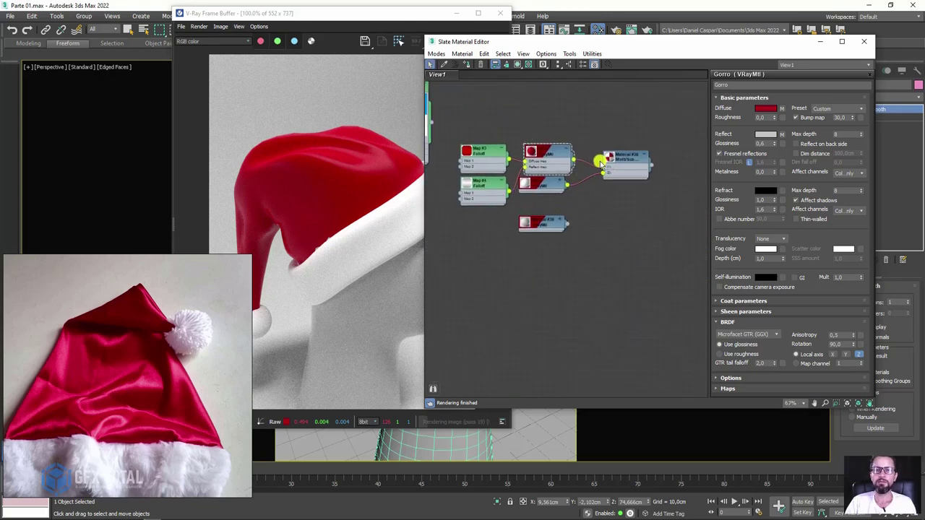
scroll(600, 163, up, 3)
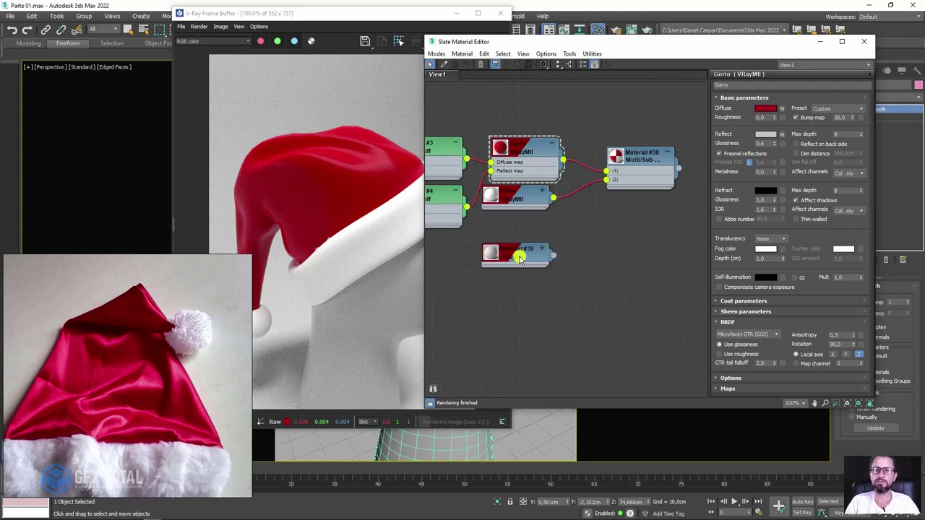
Rename Material #39 to Piso, align the Pelos node, check its settings, and close the editor
double_click(519, 258)
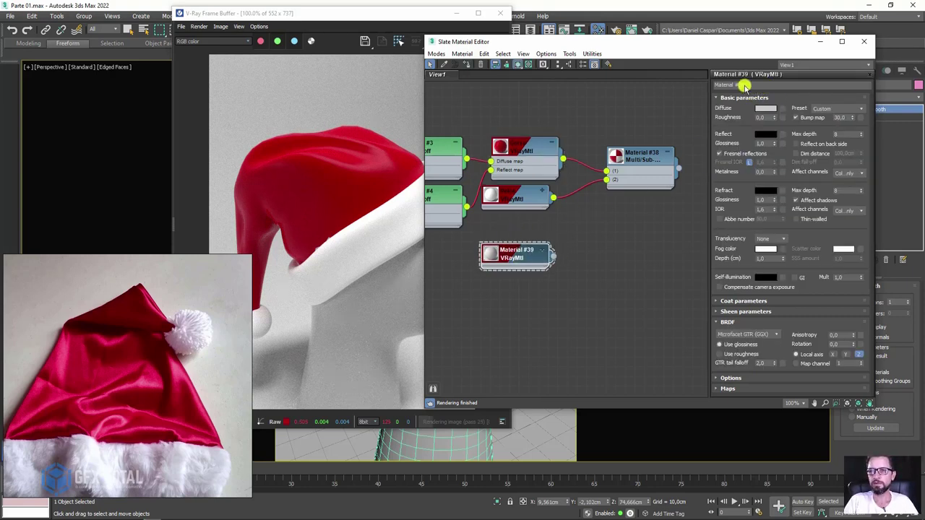
click(744, 85)
text(Piso)
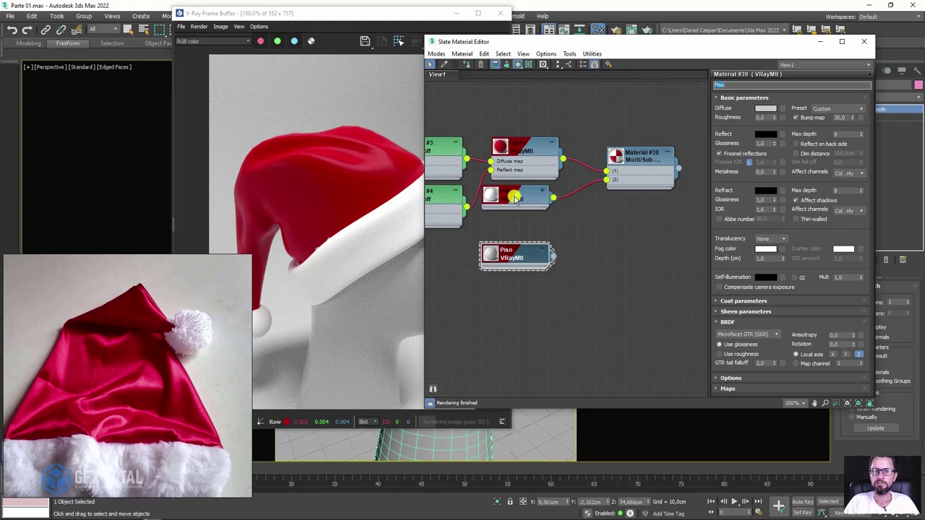
drag(515, 200, 524, 205)
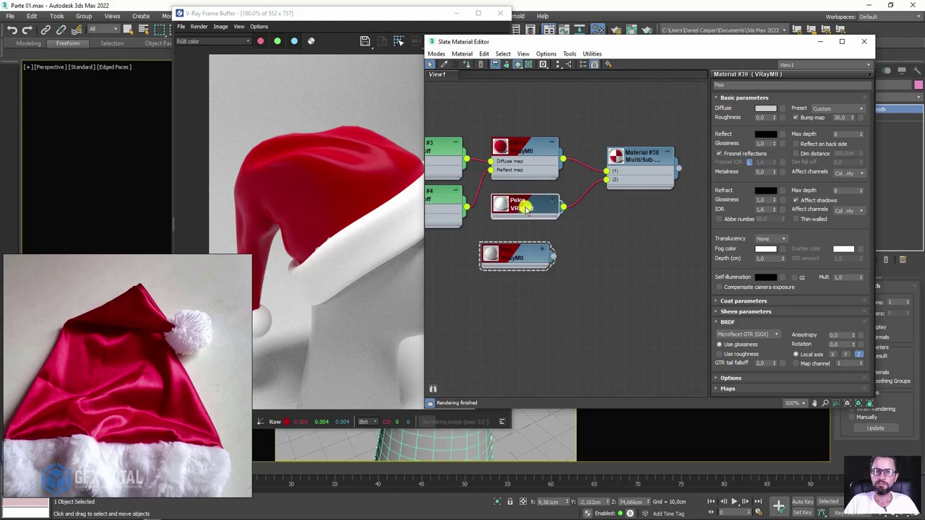
drag(523, 252, 531, 252)
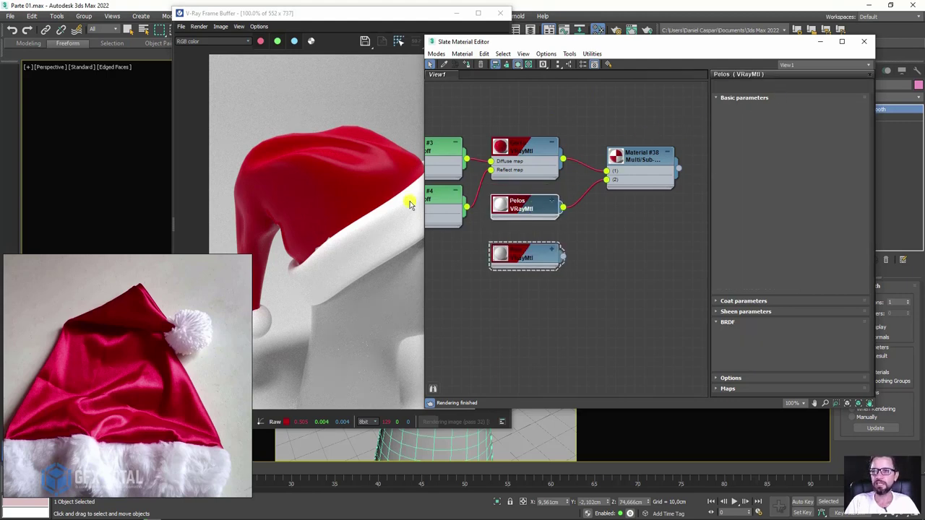
click(527, 207)
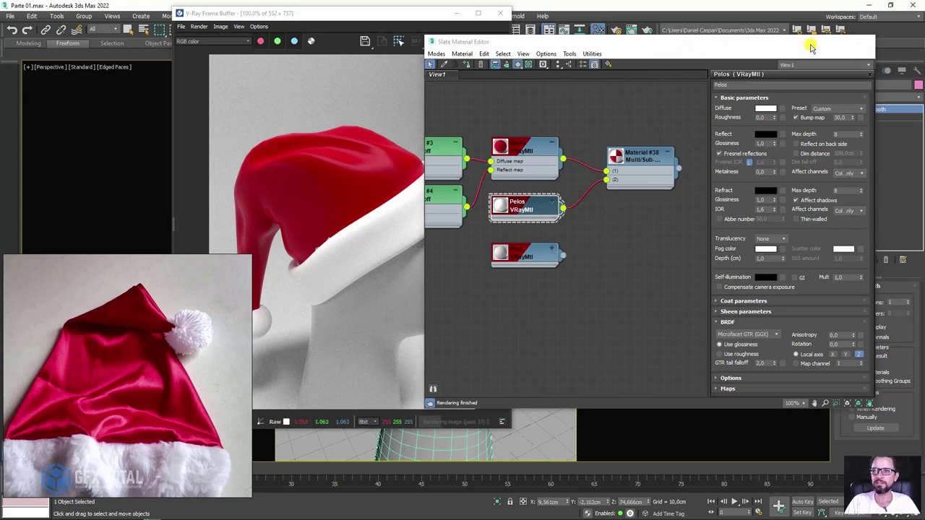
click(818, 42)
Re-render the scene, inspect the hat brim in the frame buffer, and close it
key(shift+q)
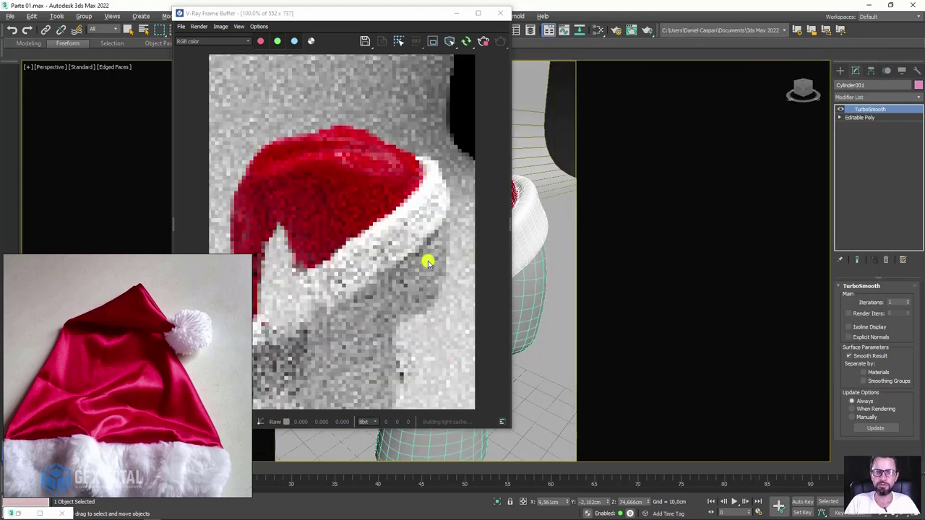
scroll(339, 248, up, 3)
scroll(273, 202, up, 2)
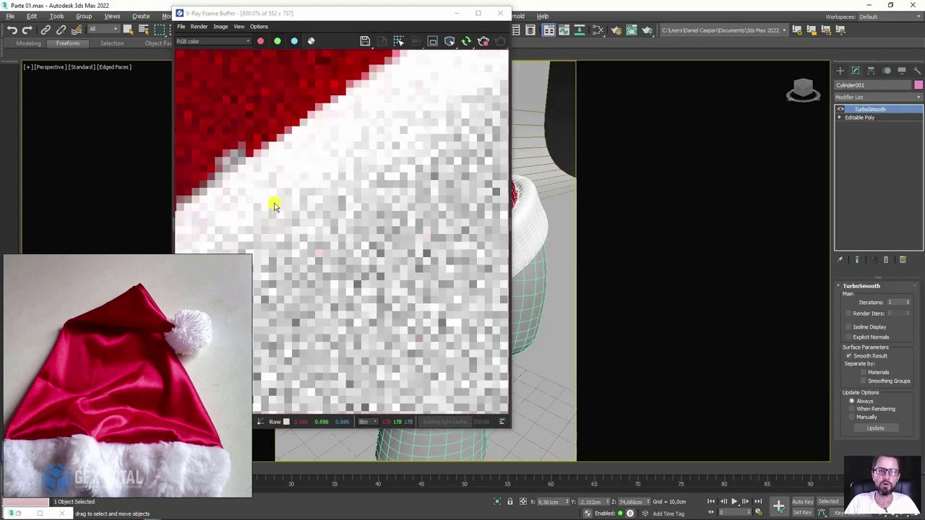
scroll(275, 200, down, 1)
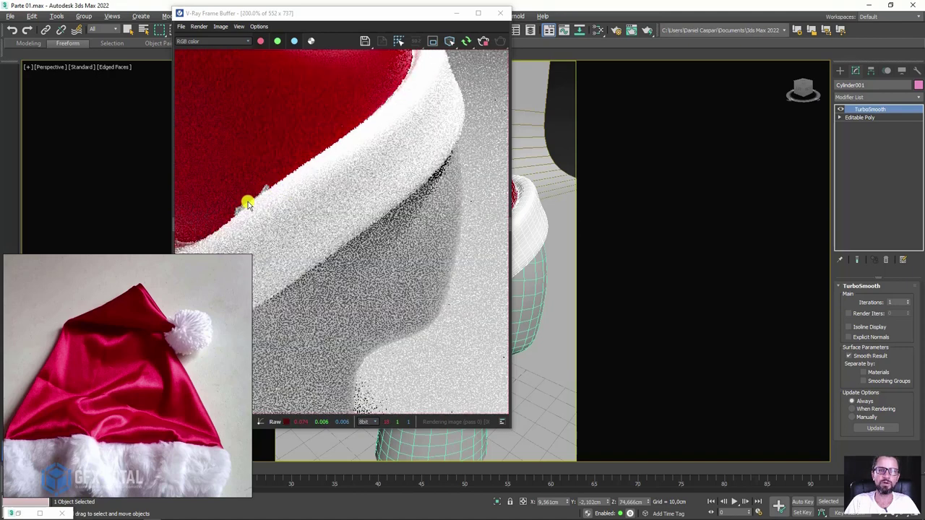
click(496, 15)
Zoom in on the brim, turn off TurboSmooth, and select the Editable Poly level
scroll(417, 289, up, 4)
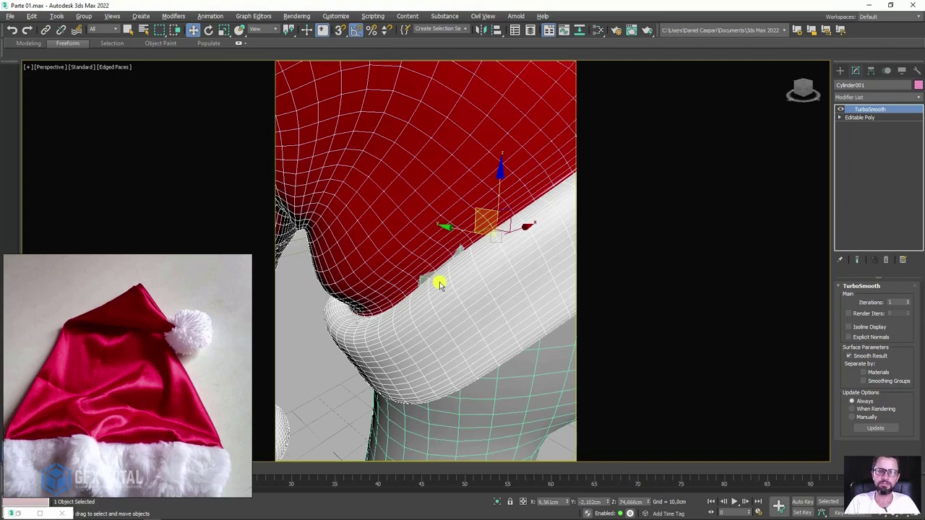
alt+middle_drag(438, 281, 480, 296)
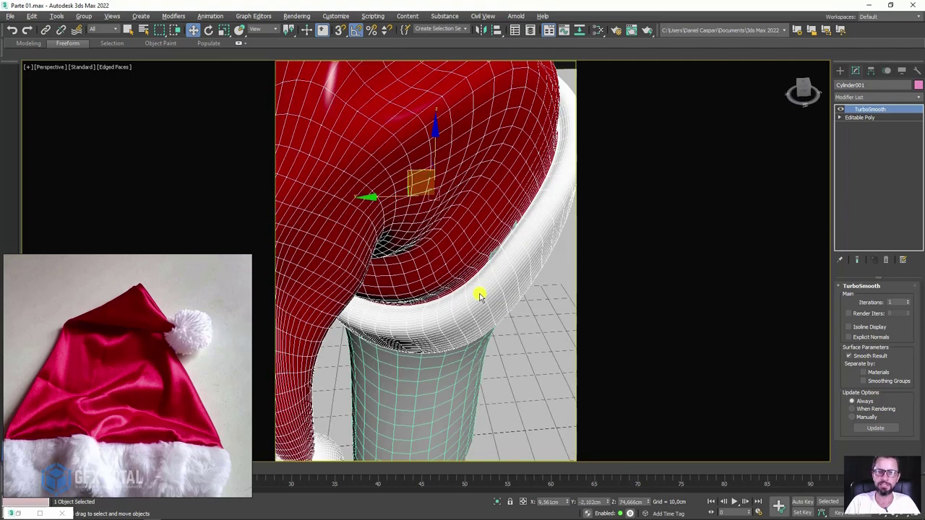
click(839, 109)
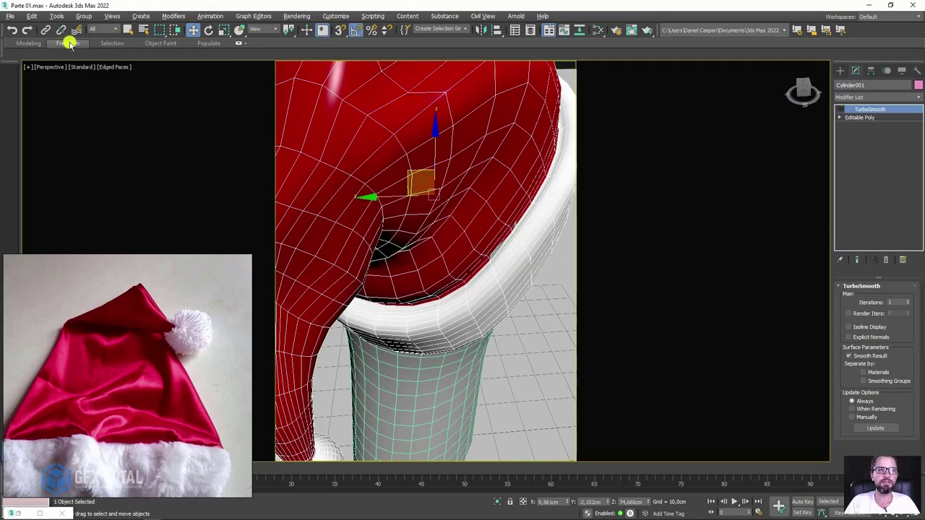
click(869, 117)
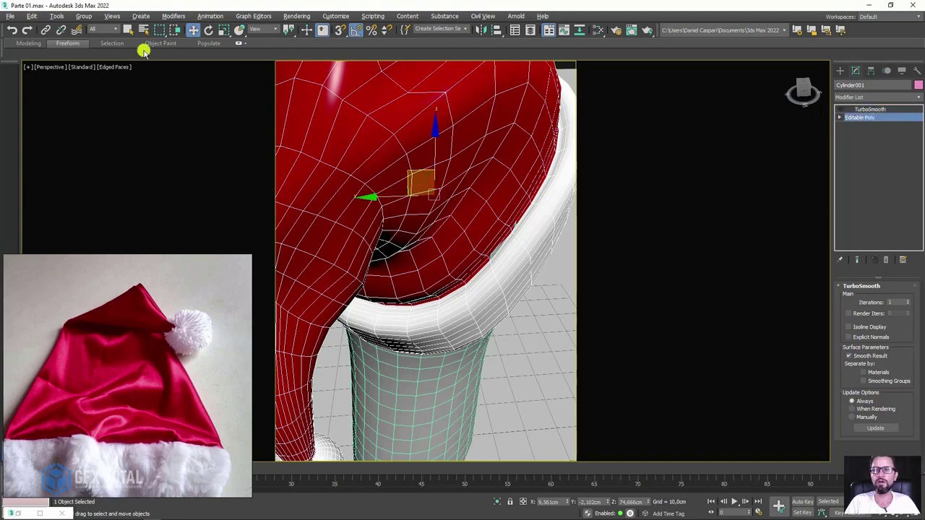
Push the mesh near the brim with the Freeform Paint Deform Shift brush
click(56, 53)
click(46, 69)
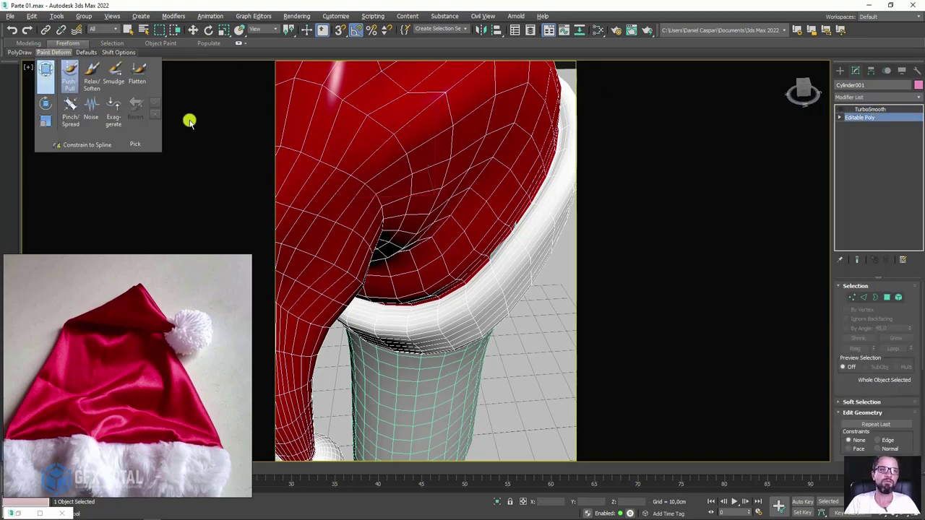
mouse_move(470, 215)
alt+middle_down()
mouse_move(502, 252)
mouse_move(401, 231)
alt+middle_up()
drag(401, 231, 325, 242)
mouse_move(324, 242)
alt+middle_down()
mouse_move(508, 200)
mouse_move(396, 247)
mouse_move(514, 178)
mouse_move(479, 144)
mouse_move(391, 193)
mouse_move(785, 164)
alt+middle_up()
scroll(439, 159, up, 3)
scroll(440, 158, down, 4)
scroll(391, 193, up, 3)
scroll(354, 190, up, 1)
scroll(355, 190, down, 5)
At Vertex level, lasso-select all 1516 vertices of the hat
click(840, 117)
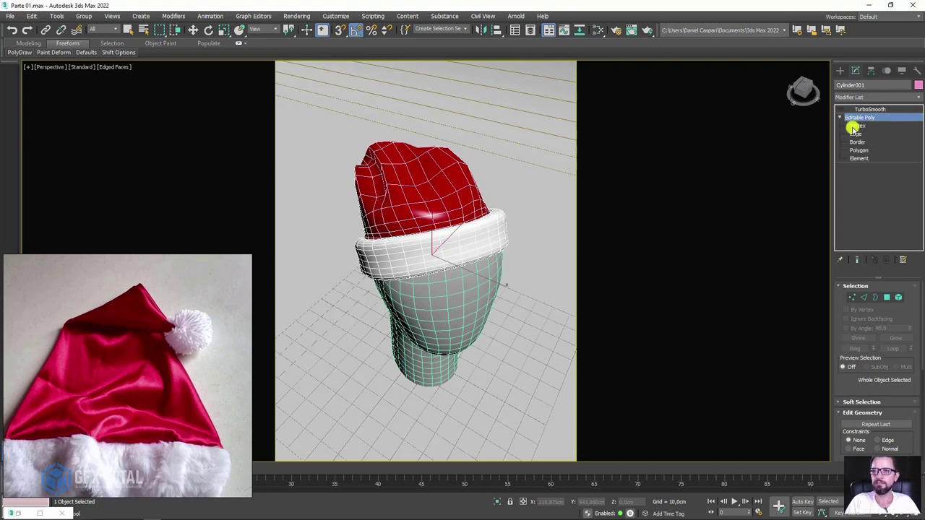
click(857, 126)
mouse_move(433, 285)
alt+middle_down()
mouse_move(402, 275)
mouse_move(460, 269)
mouse_move(465, 258)
alt+middle_up()
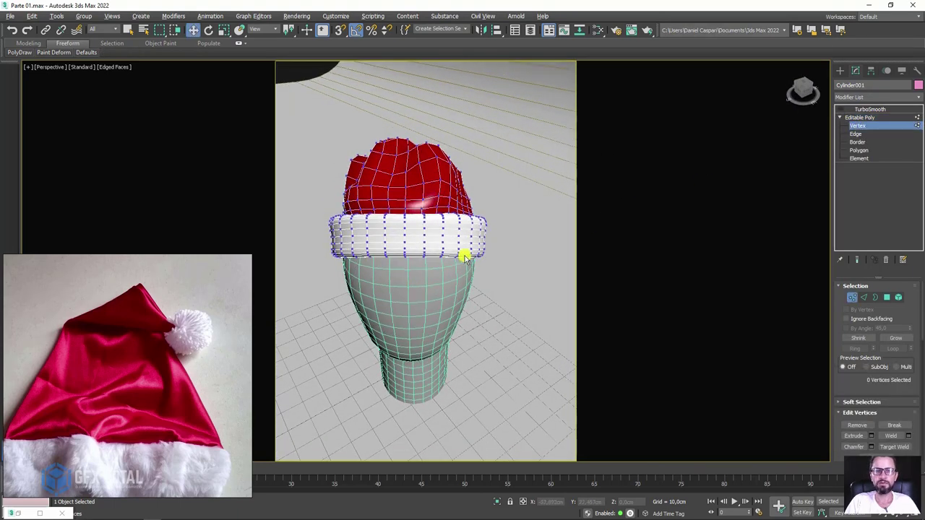
drag(160, 30, 161, 66)
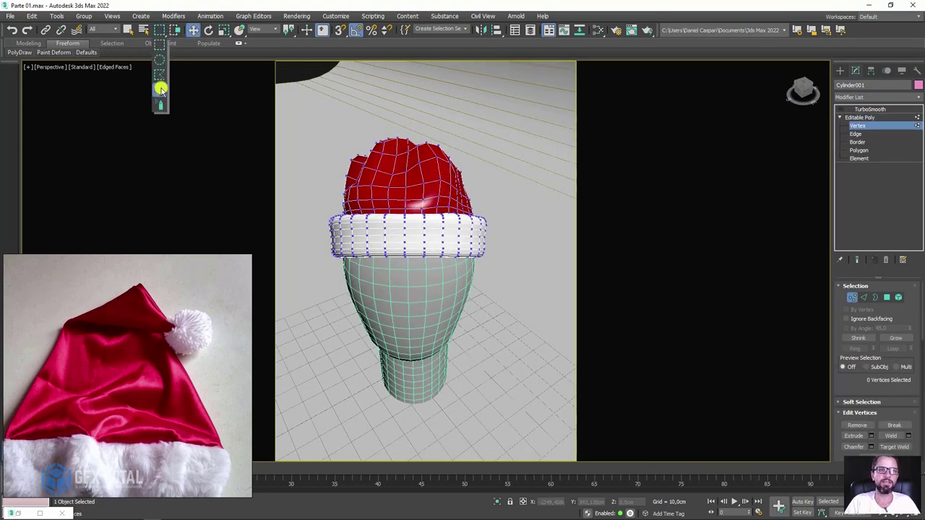
click(161, 89)
mouse_move(519, 252)
mouse_down()
mouse_move(361, 237)
mouse_move(477, 359)
mouse_up()
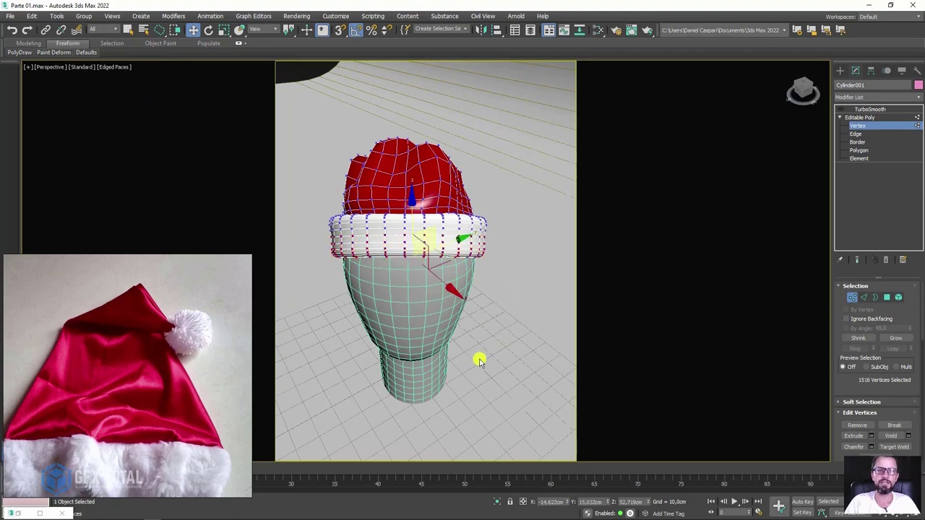
Apply Relax five times to the selected vertices to smooth the white brim
mouse_move(477, 359)
alt+middle_down()
mouse_move(515, 289)
mouse_move(518, 223)
mouse_move(479, 227)
alt+middle_up()
scroll(479, 227, down, 5)
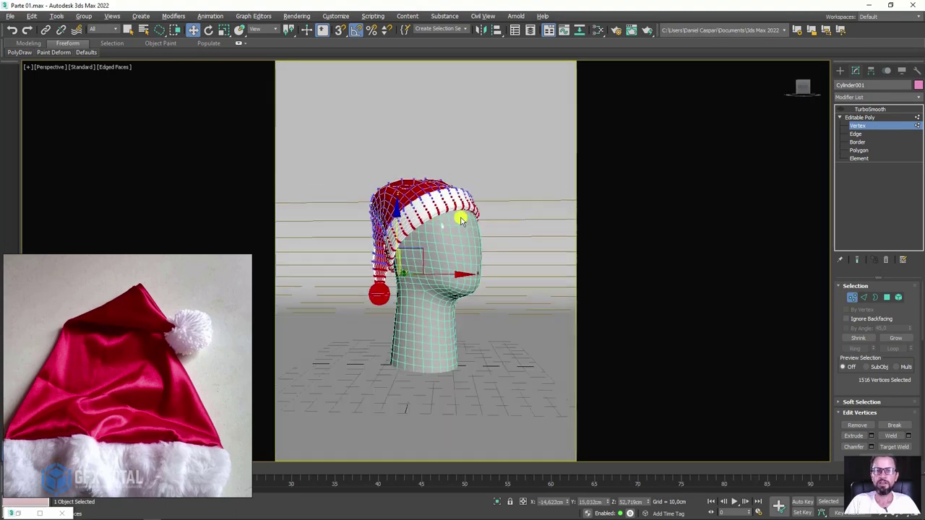
scroll(429, 221, up, 5)
drag(842, 392, 842, 286)
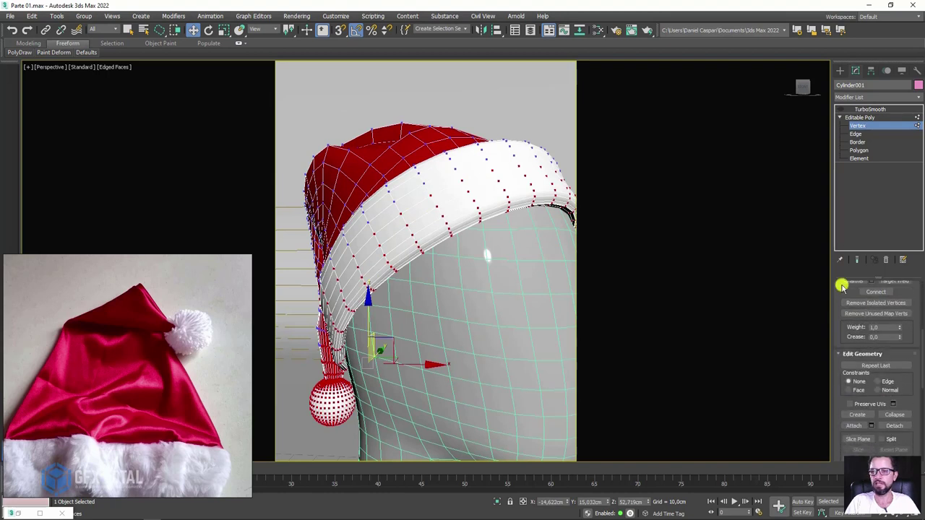
scroll(900, 318, down, 3)
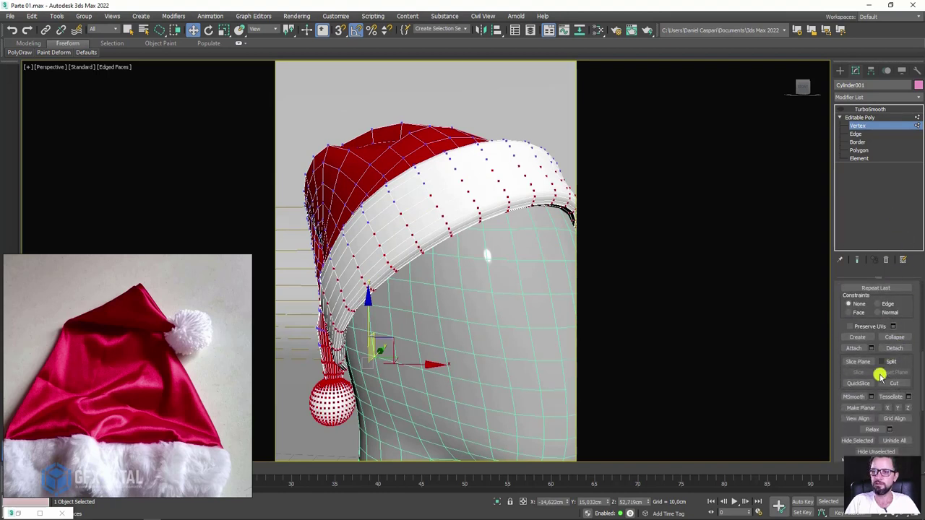
drag(914, 372, 904, 244)
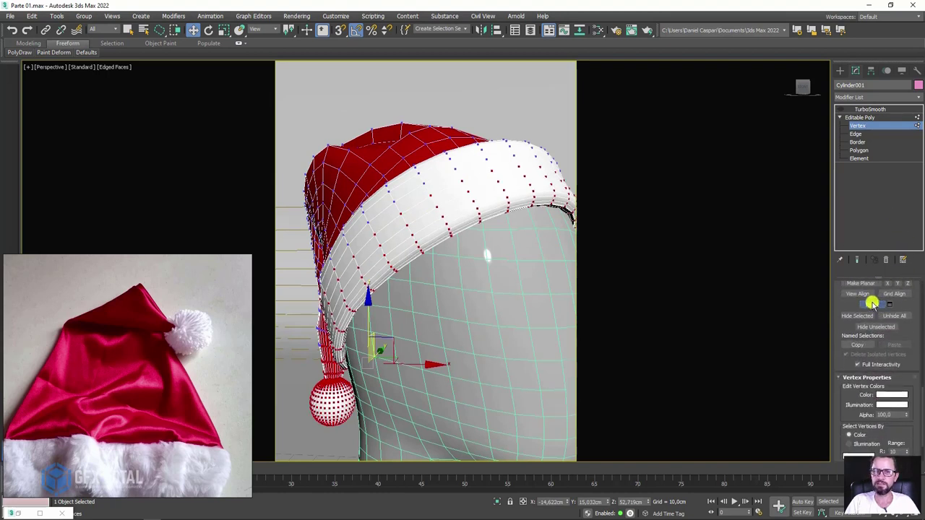
click(873, 304)
click(873, 302)
alt+middle_drag(691, 260, 532, 208)
scroll(520, 181, up, 5)
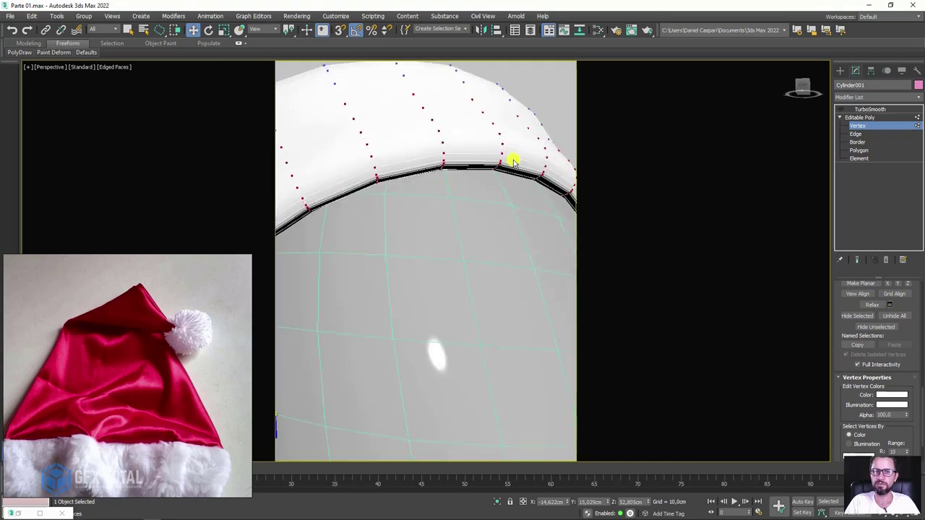
click(872, 304)
click(872, 304)
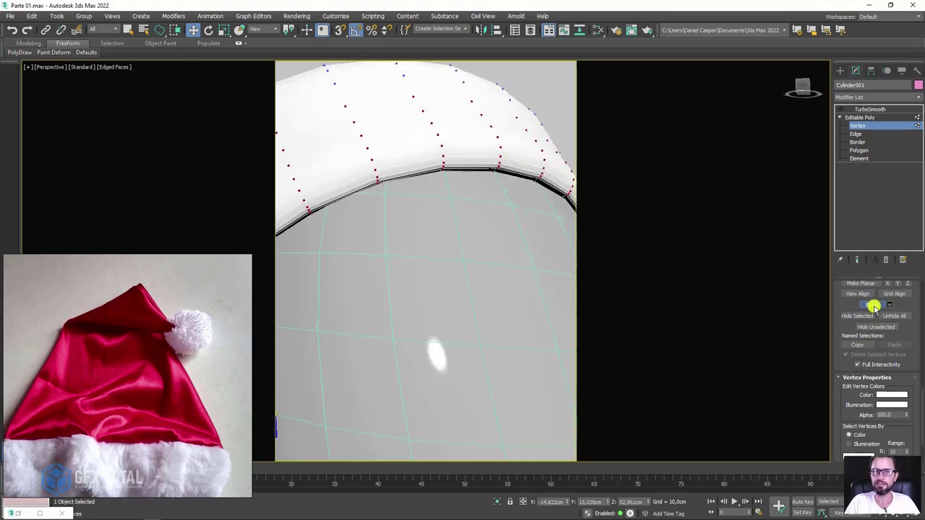
click(872, 304)
scroll(475, 176, down, 5)
Switch to screen-space Scale and deselect the vertices at the hat's tip
key(e)
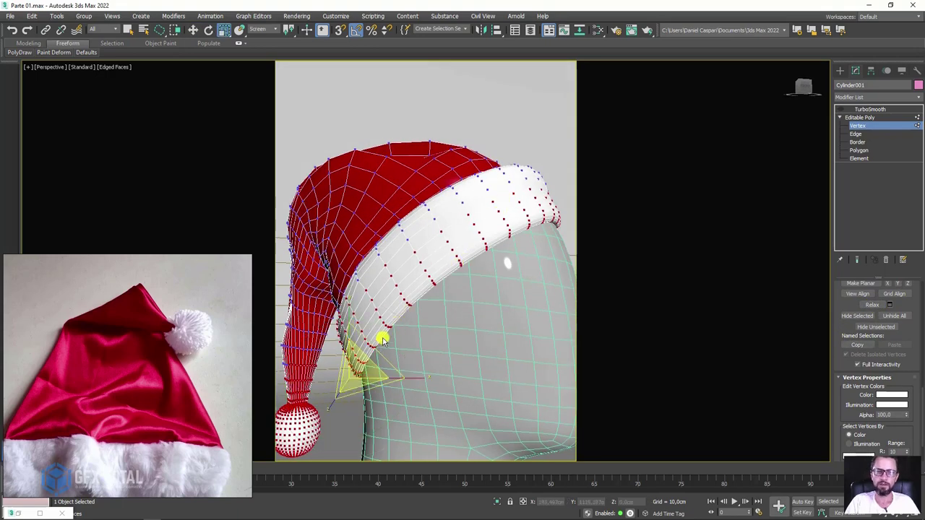
key(r)
alt+middle_drag(401, 318, 336, 300)
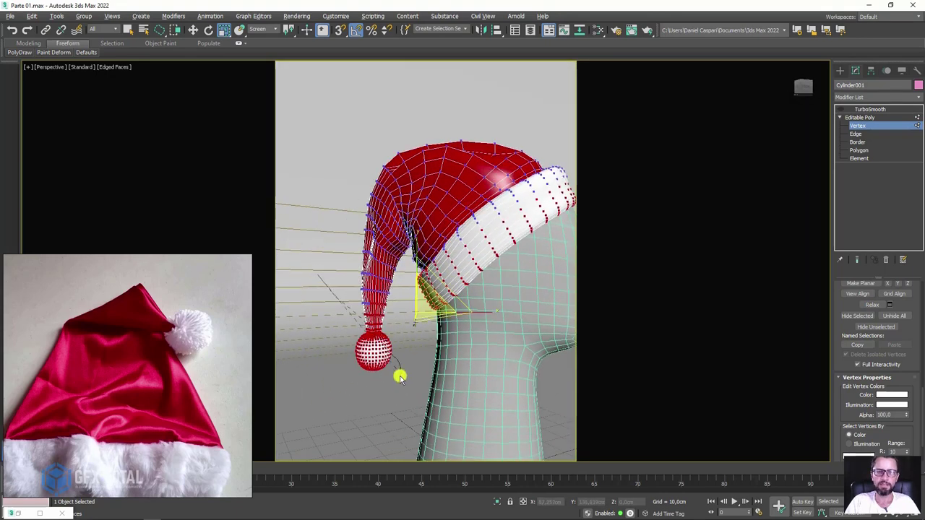
alt+drag(307, 400, 317, 404)
scroll(462, 289, up, 4)
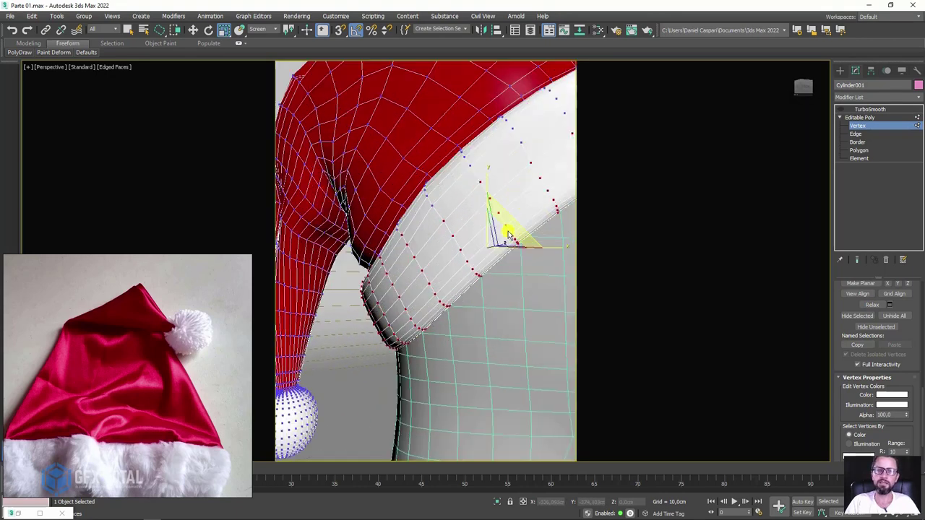
scroll(510, 235, down, 3)
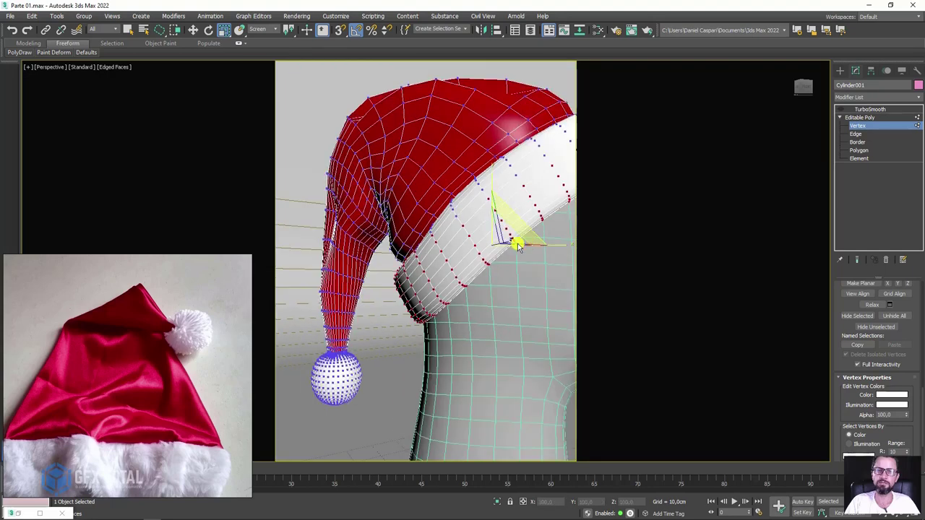
alt+middle_drag(516, 237, 361, 282)
scroll(547, 197, up, 2)
Leave vertex mode, re-enable TurboSmooth, and orbit around the head to review the smoothed hat
click(843, 116)
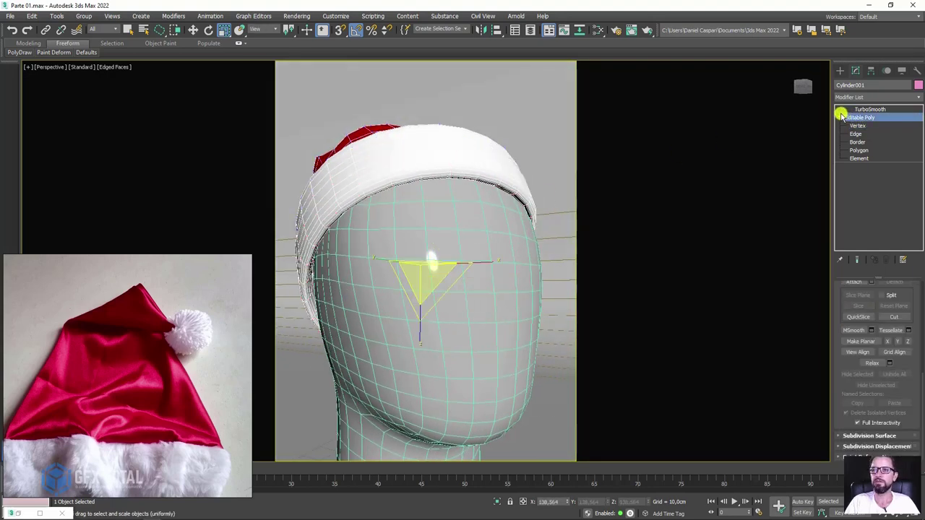
click(842, 110)
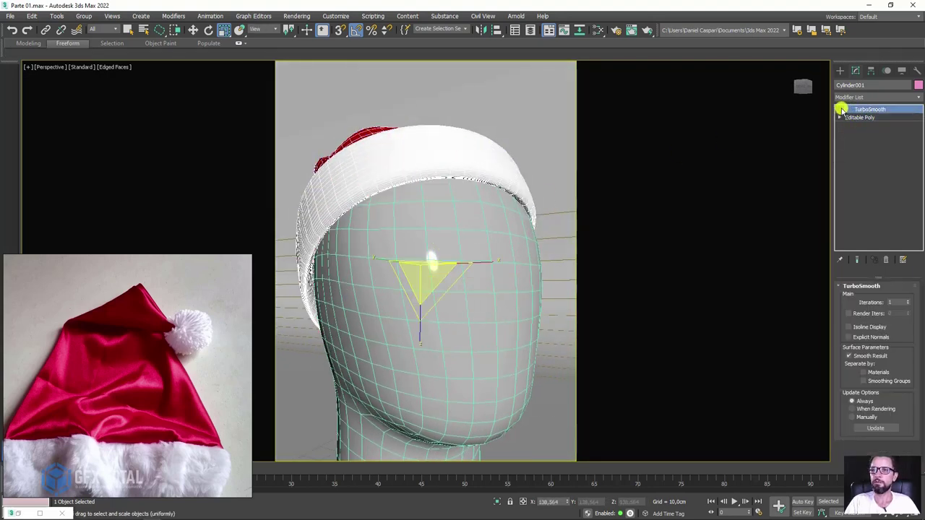
scroll(442, 175, down, 5)
scroll(439, 200, down, 3)
alt+middle_drag(439, 200, 424, 217)
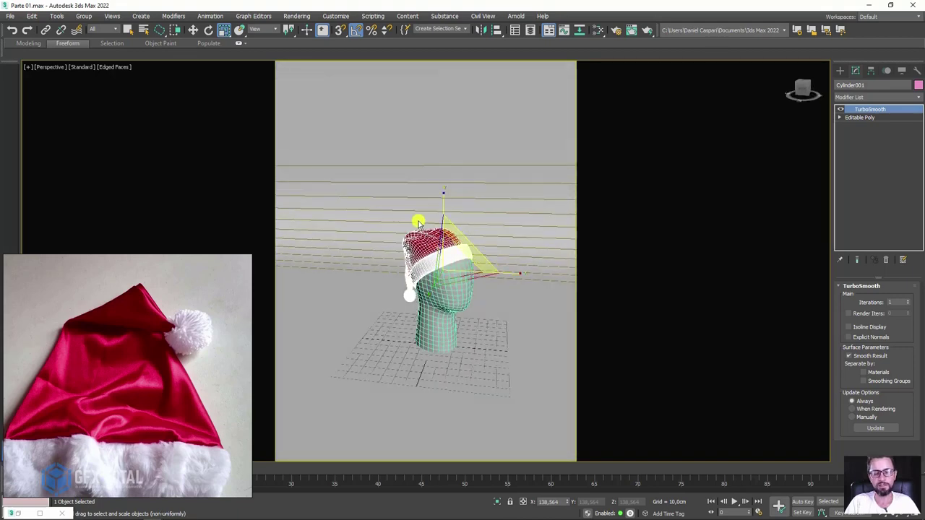
scroll(445, 253, up, 4)
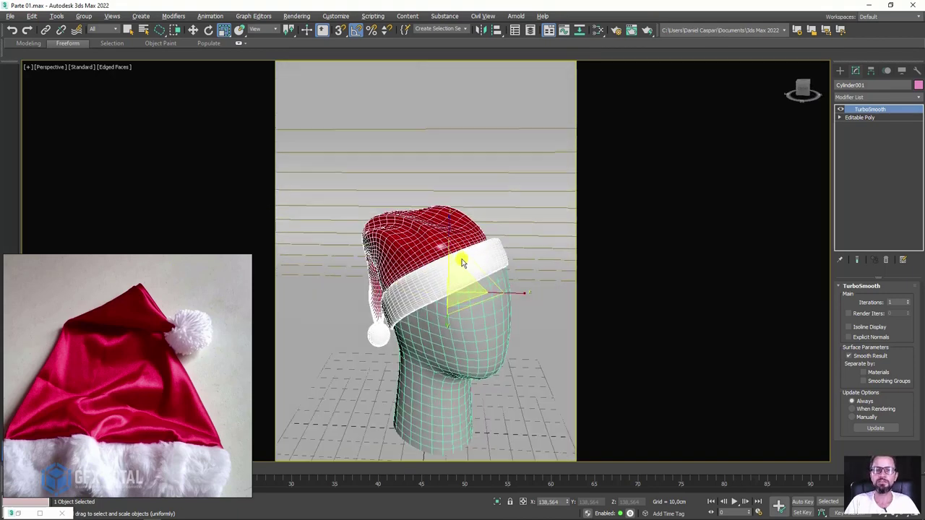
alt+middle_drag(465, 258, 474, 267)
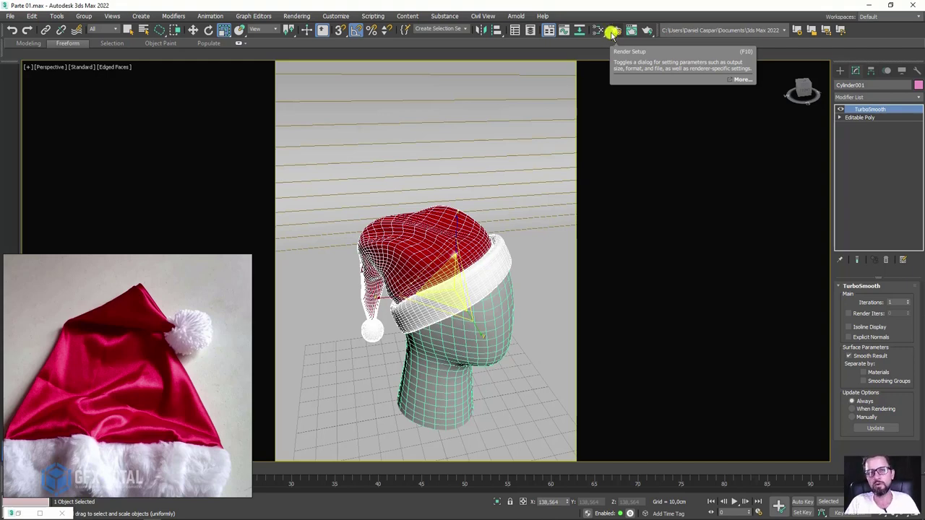
mouse_move(512, 194)
alt+middle_down()
mouse_move(491, 233)
mouse_move(454, 248)
alt+middle_up()
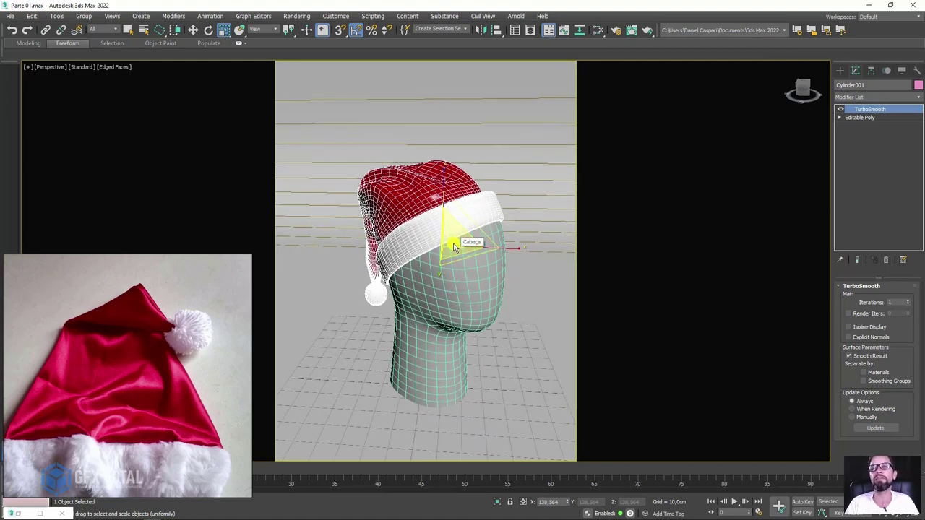